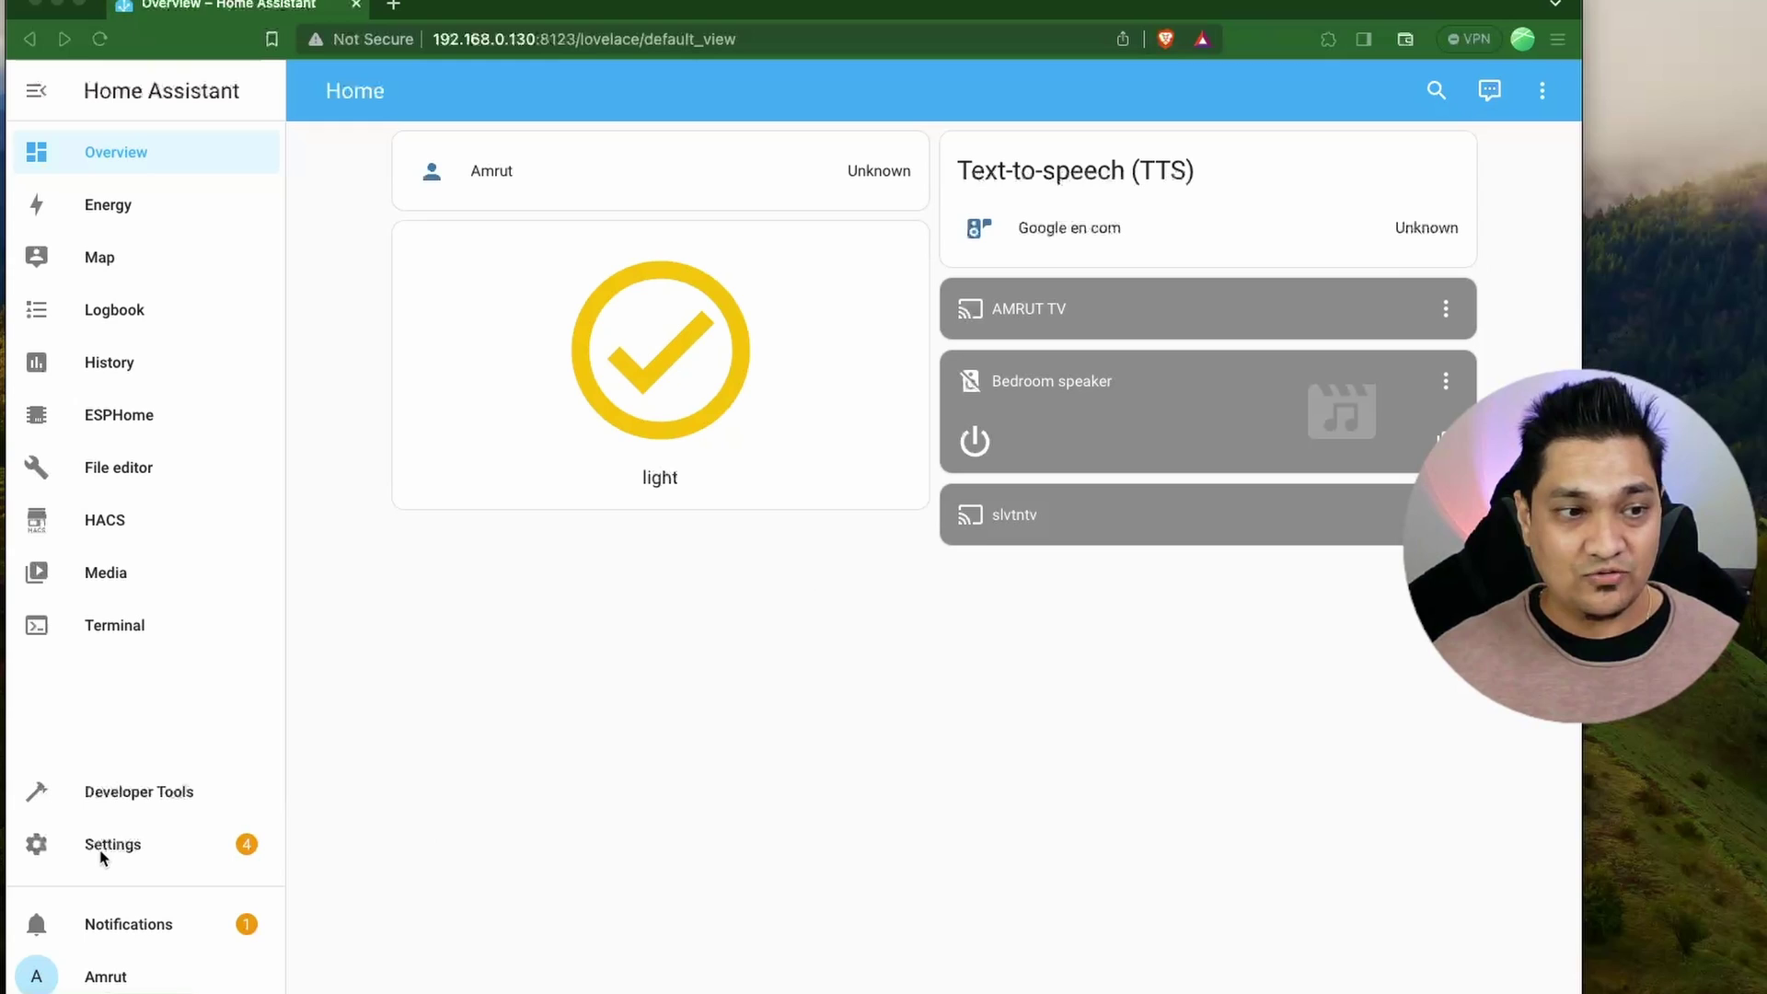
Step: Open the Wyoming Protocol integration under Devices & Services to view its integration entries
left_click(140, 846)
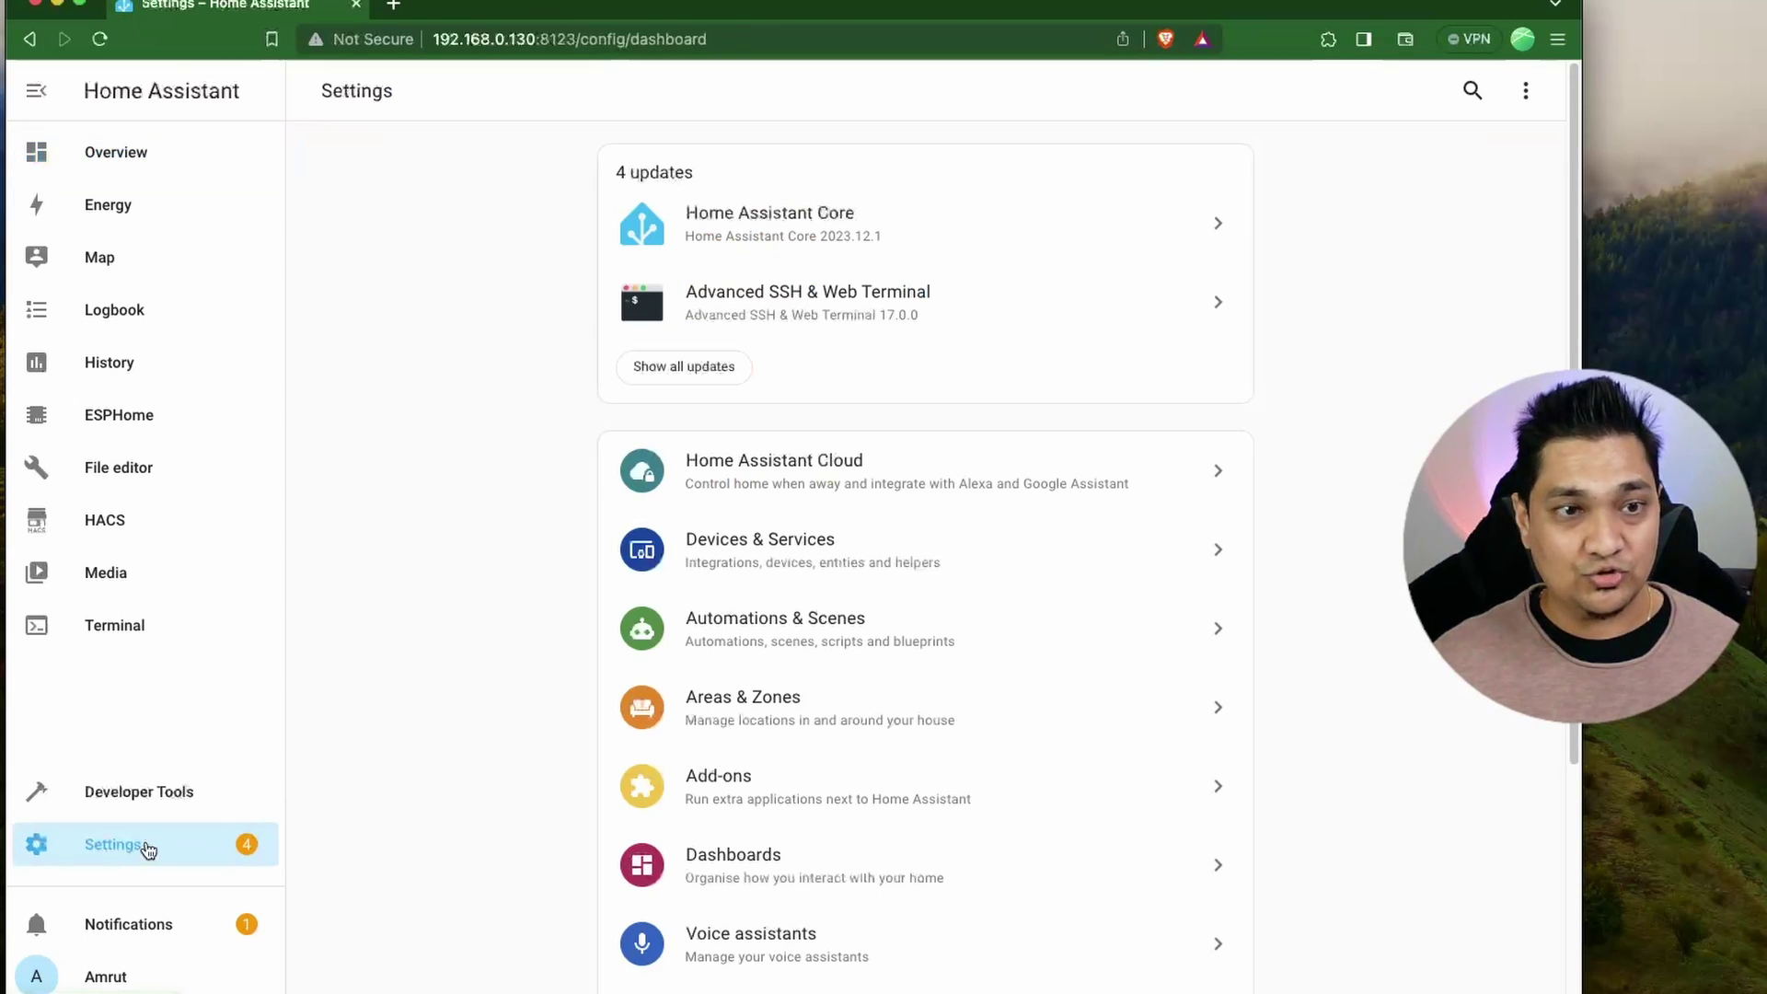
left_click(844, 565)
scroll(1113, 607, "down", 5)
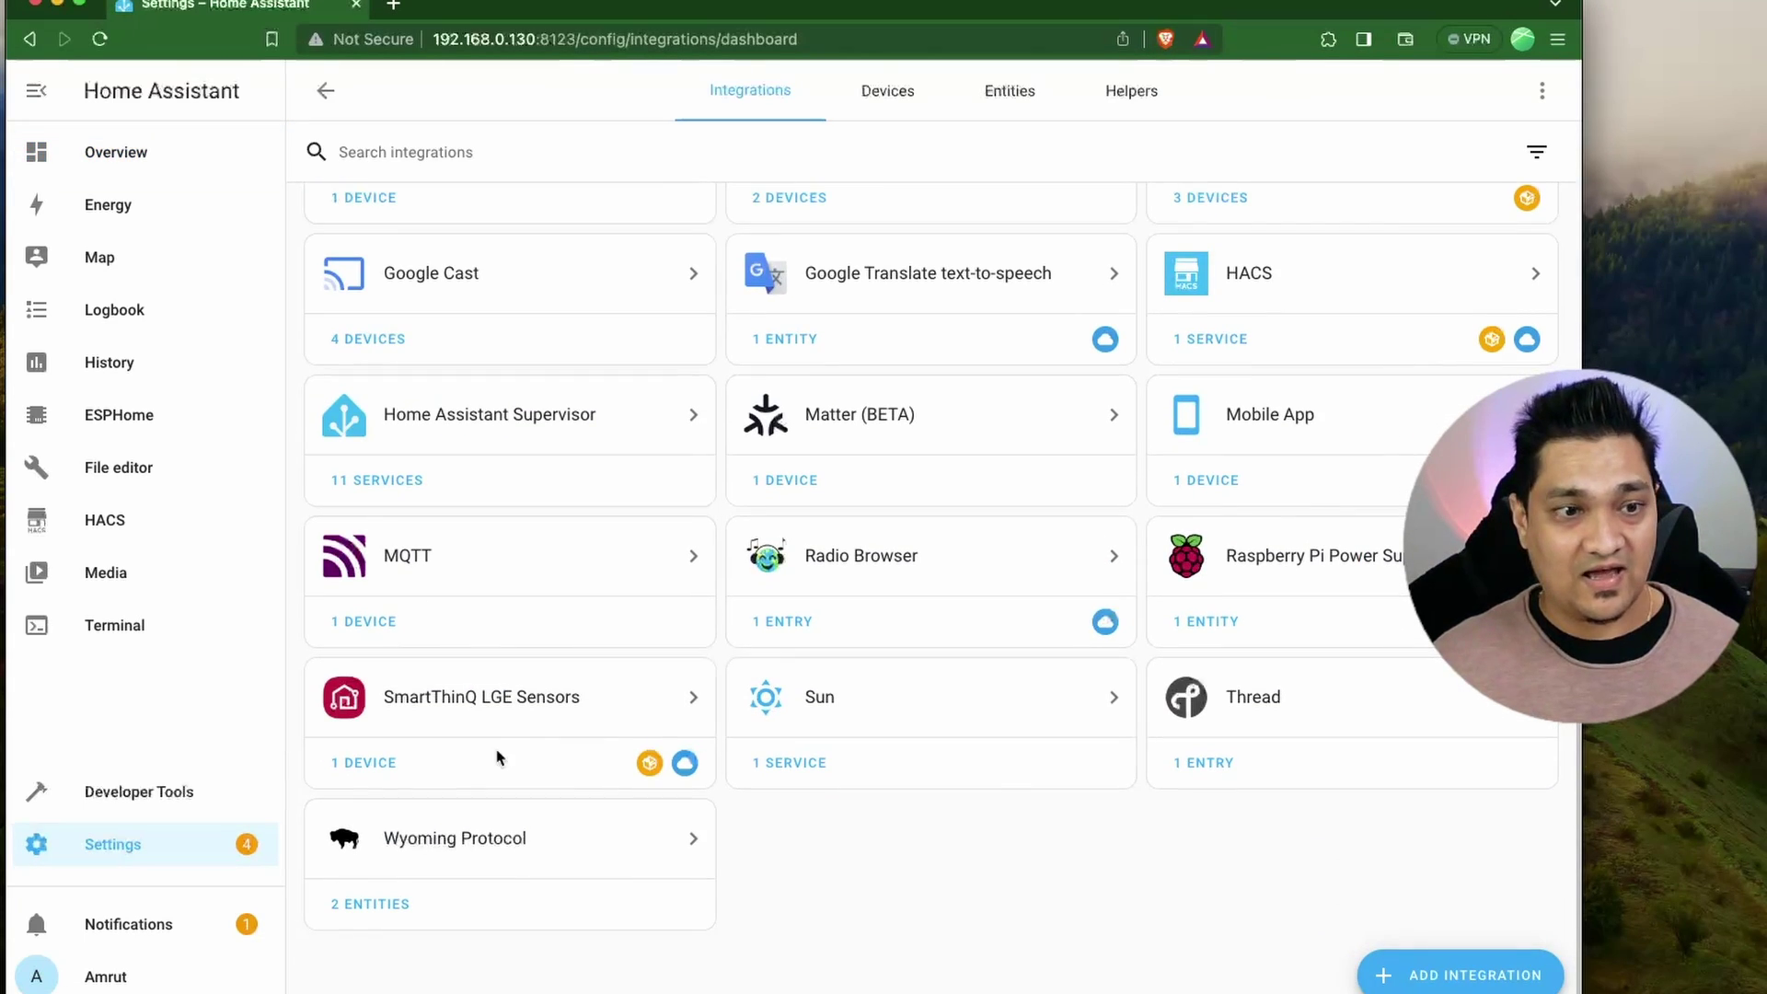
left_click(455, 848)
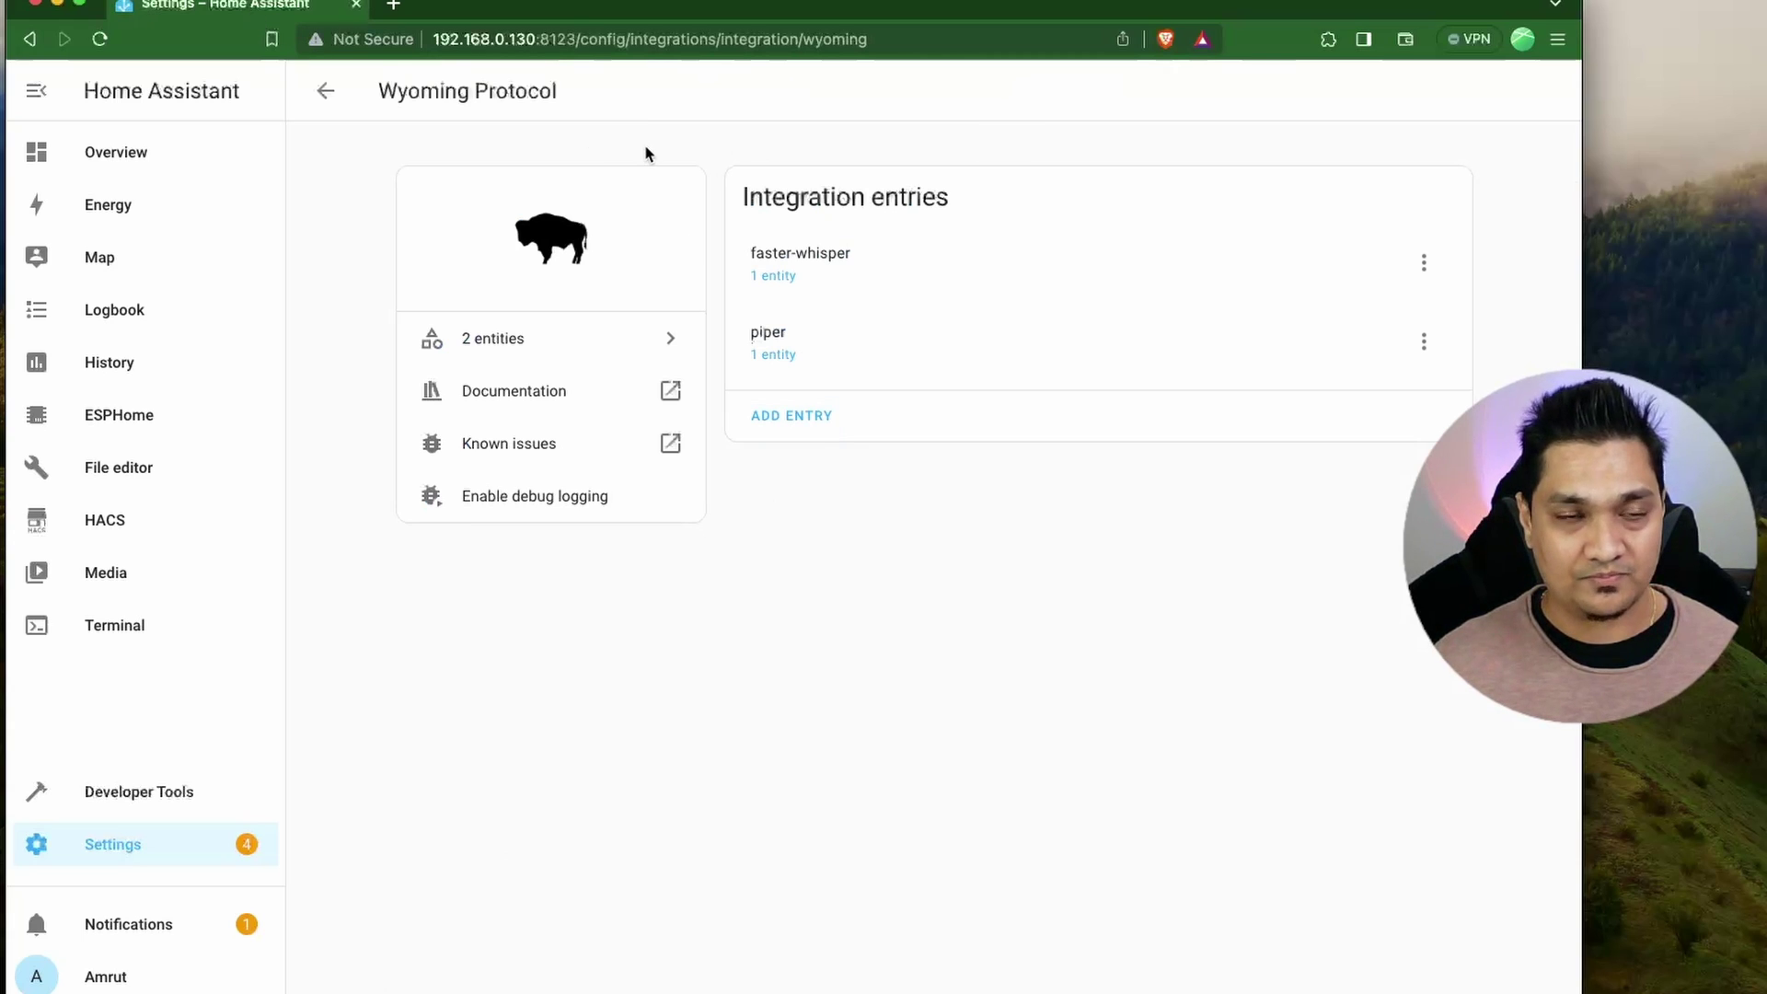
Step: Review the Home Assistant voice assistant's conversation agent, speech-to-text, text-to-speech and wake word settings without changing them
left_click(141, 154)
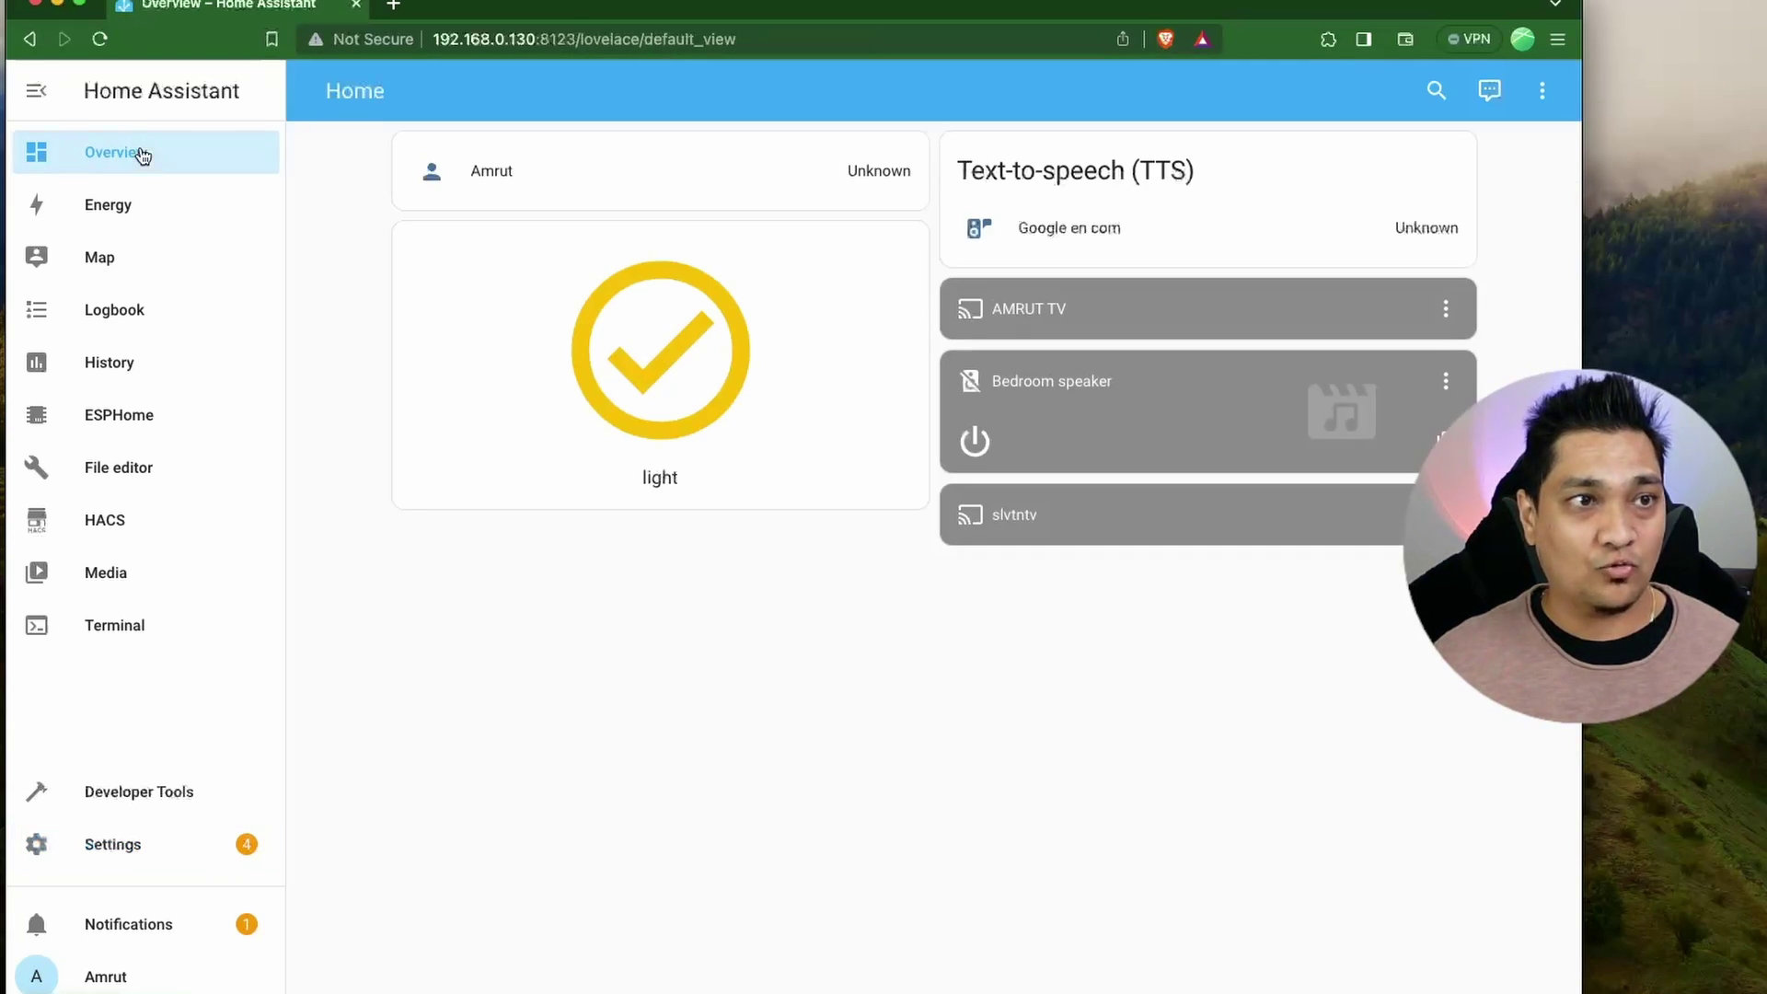
left_click(1490, 92)
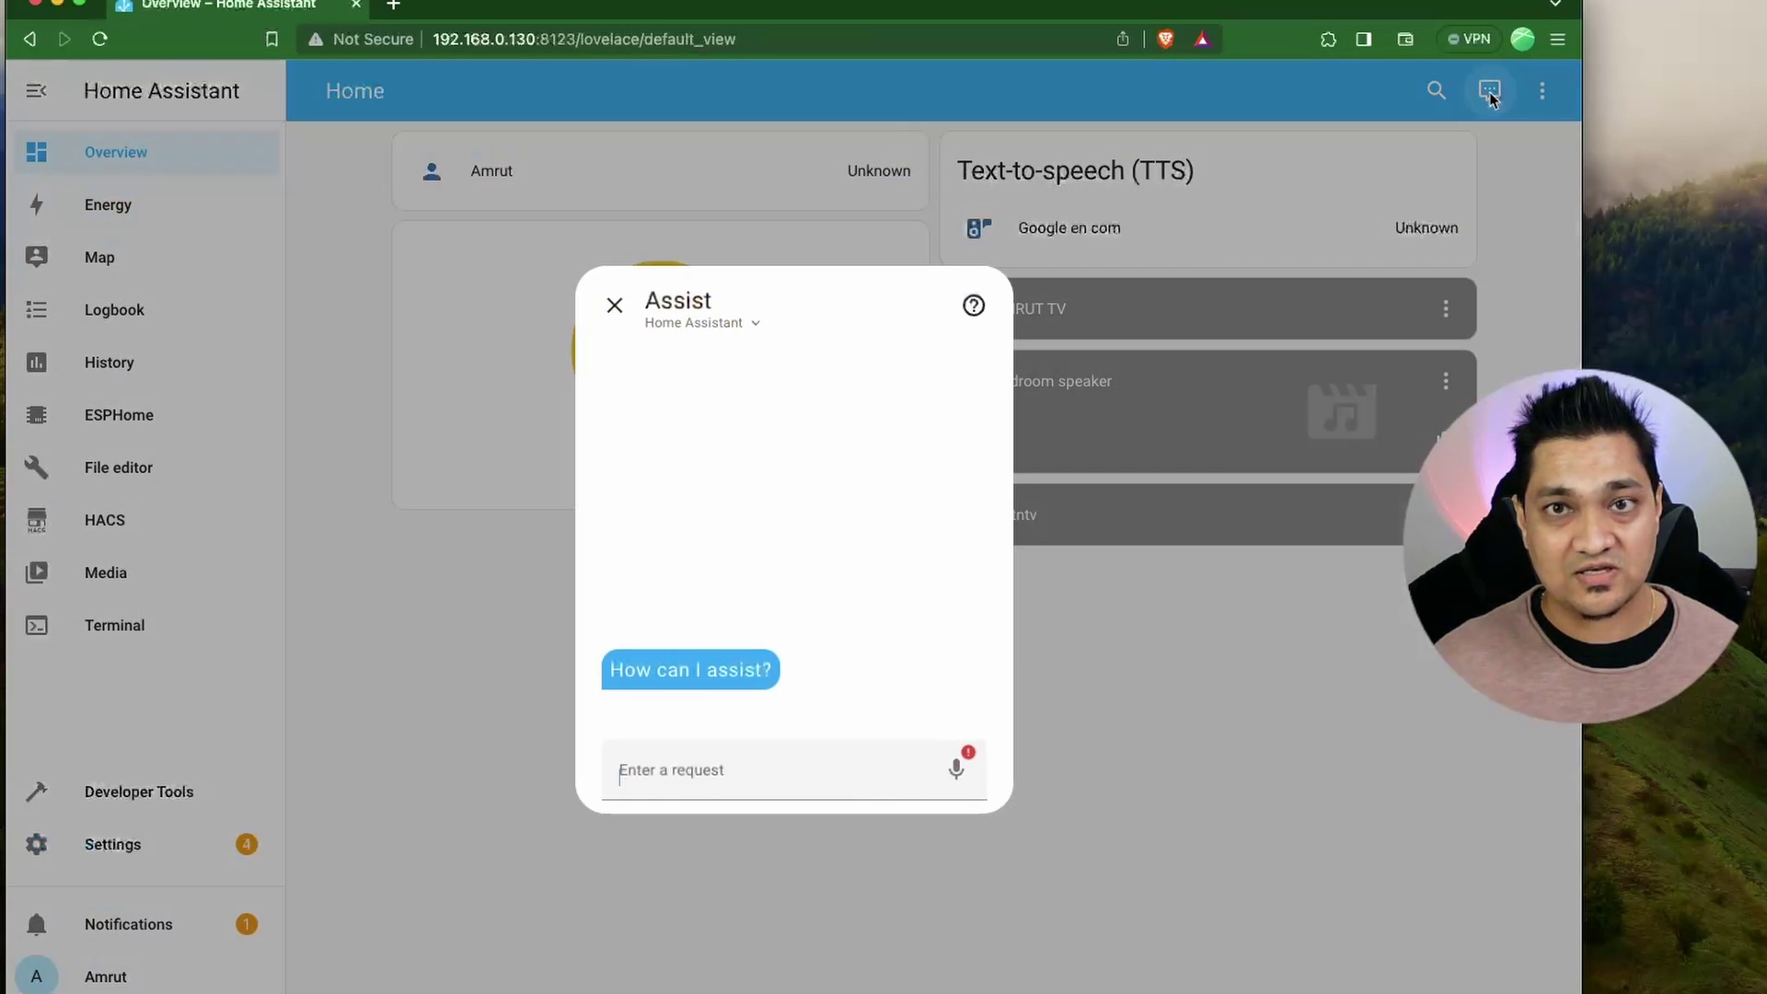
left_click(756, 324)
left_click(730, 434)
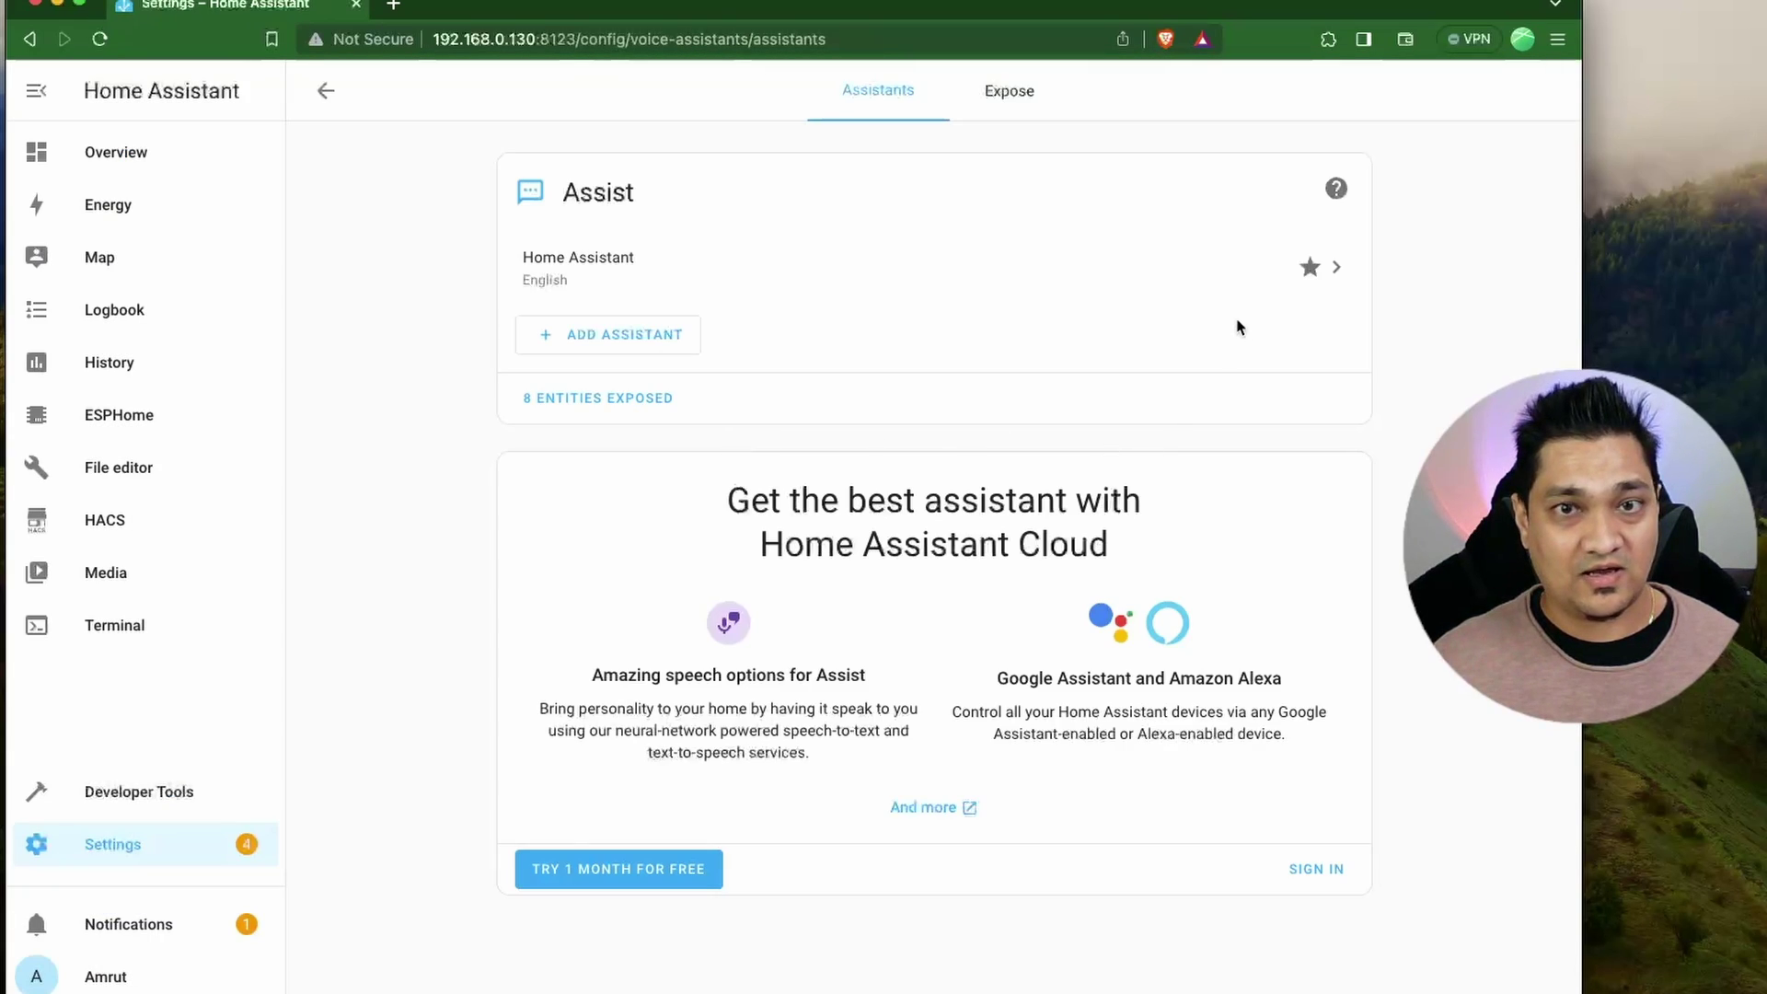
left_click(1208, 268)
scroll(931, 642, "down", 3)
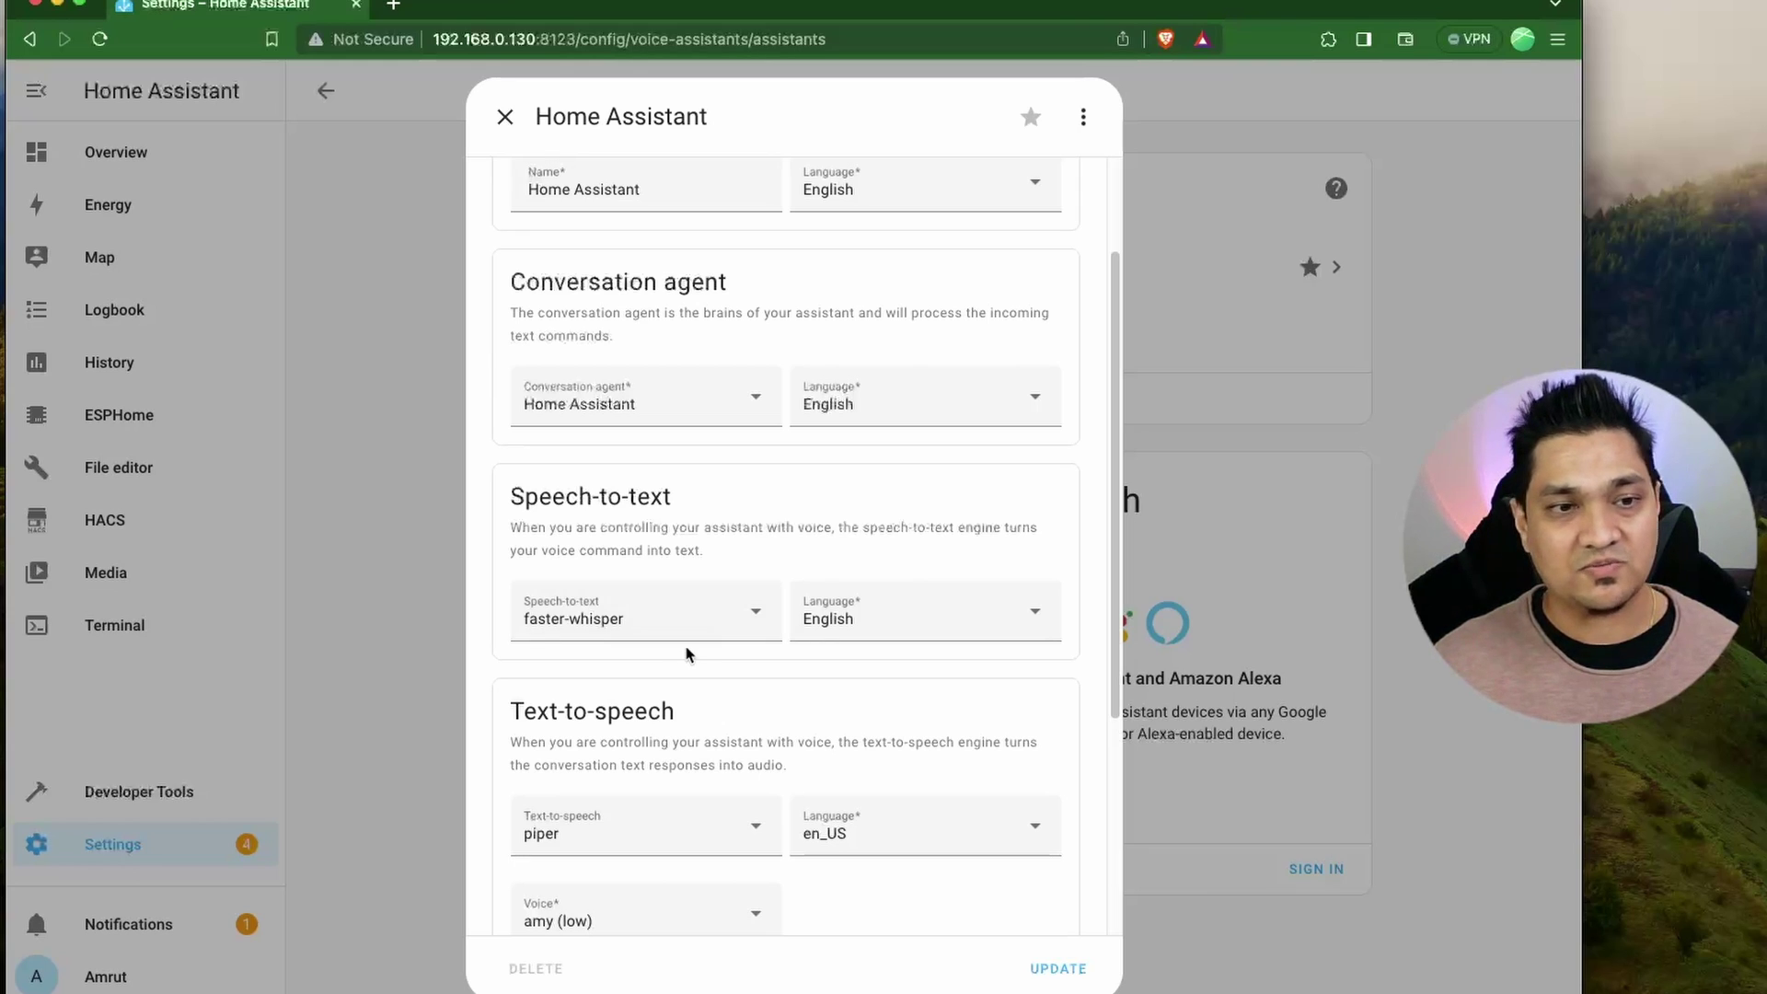
scroll(672, 667, "down", 1)
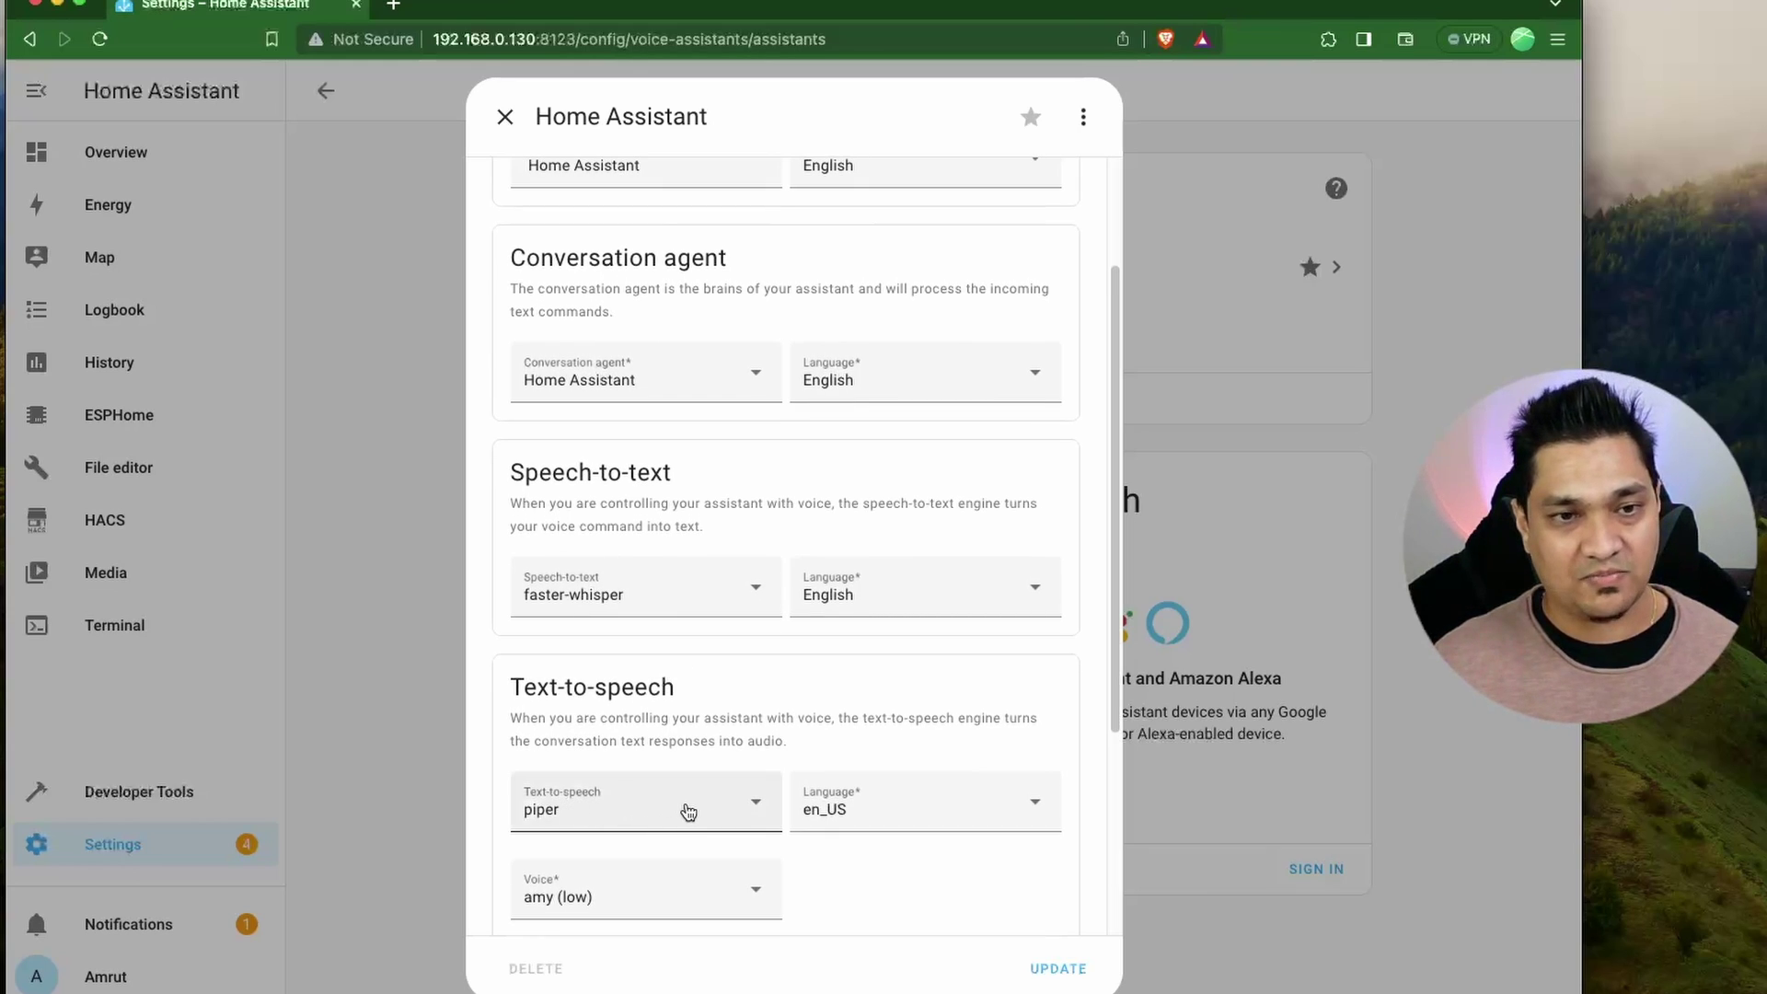
scroll(821, 698, "down", 3)
scroll(822, 698, "down", 2)
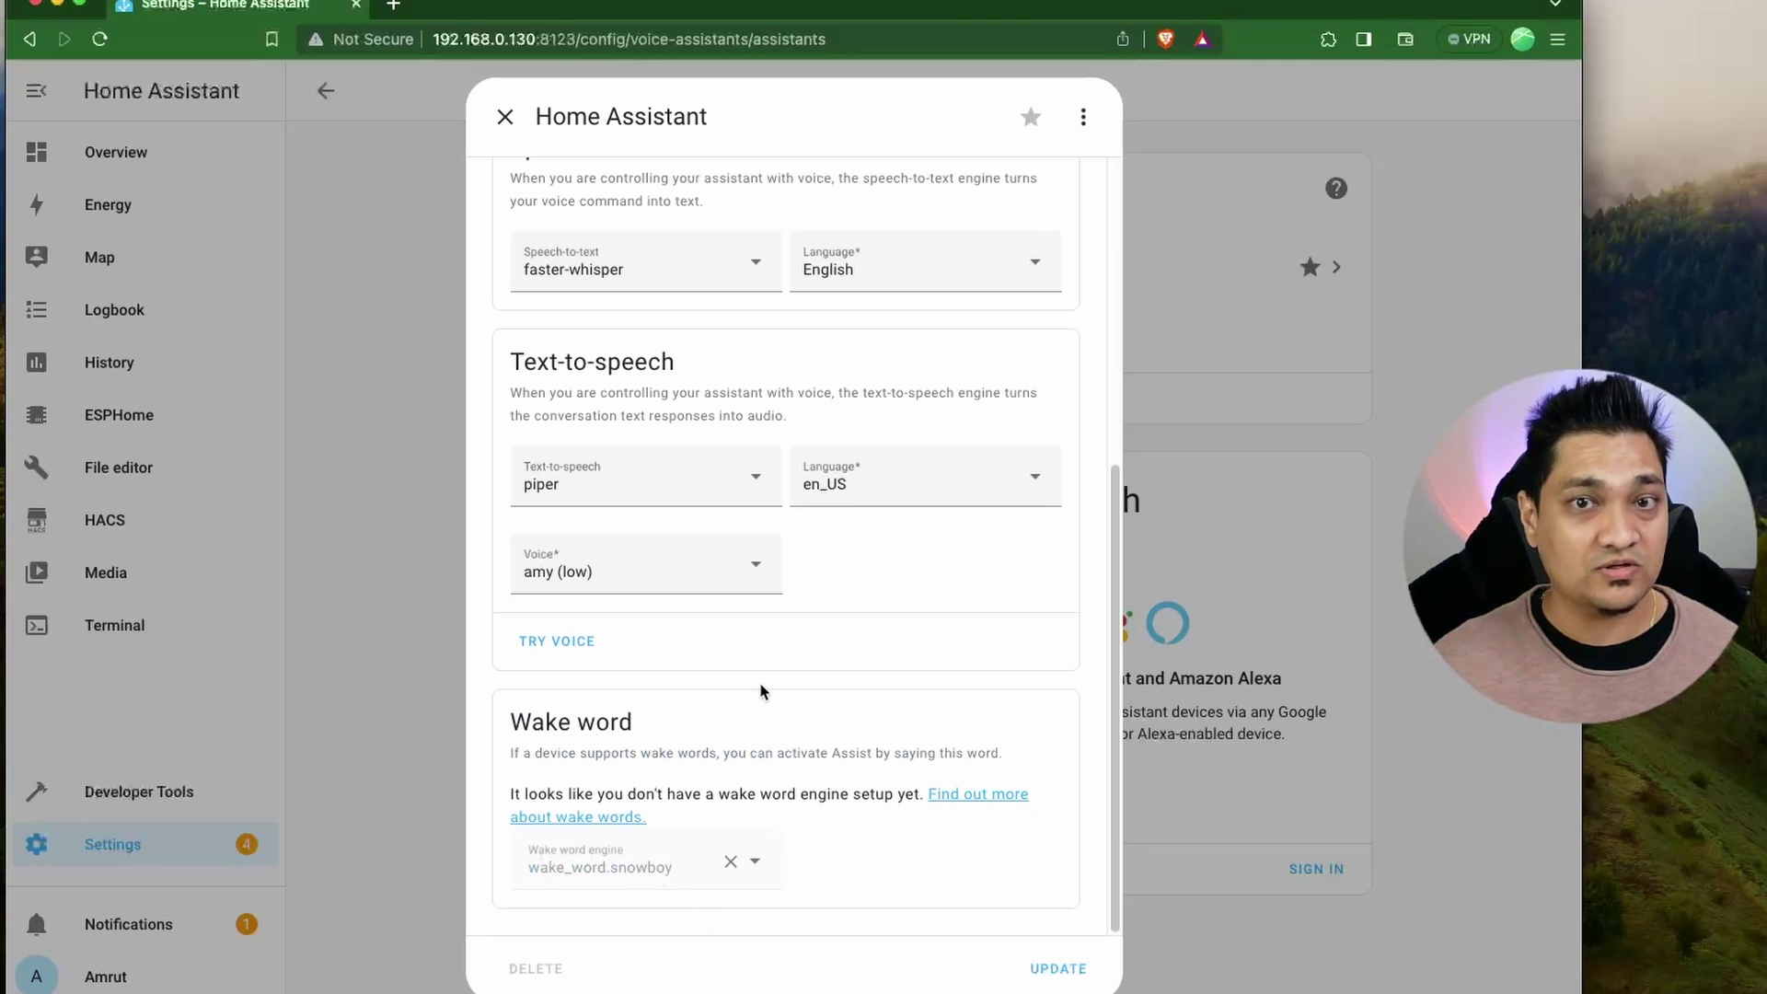
left_click(505, 115)
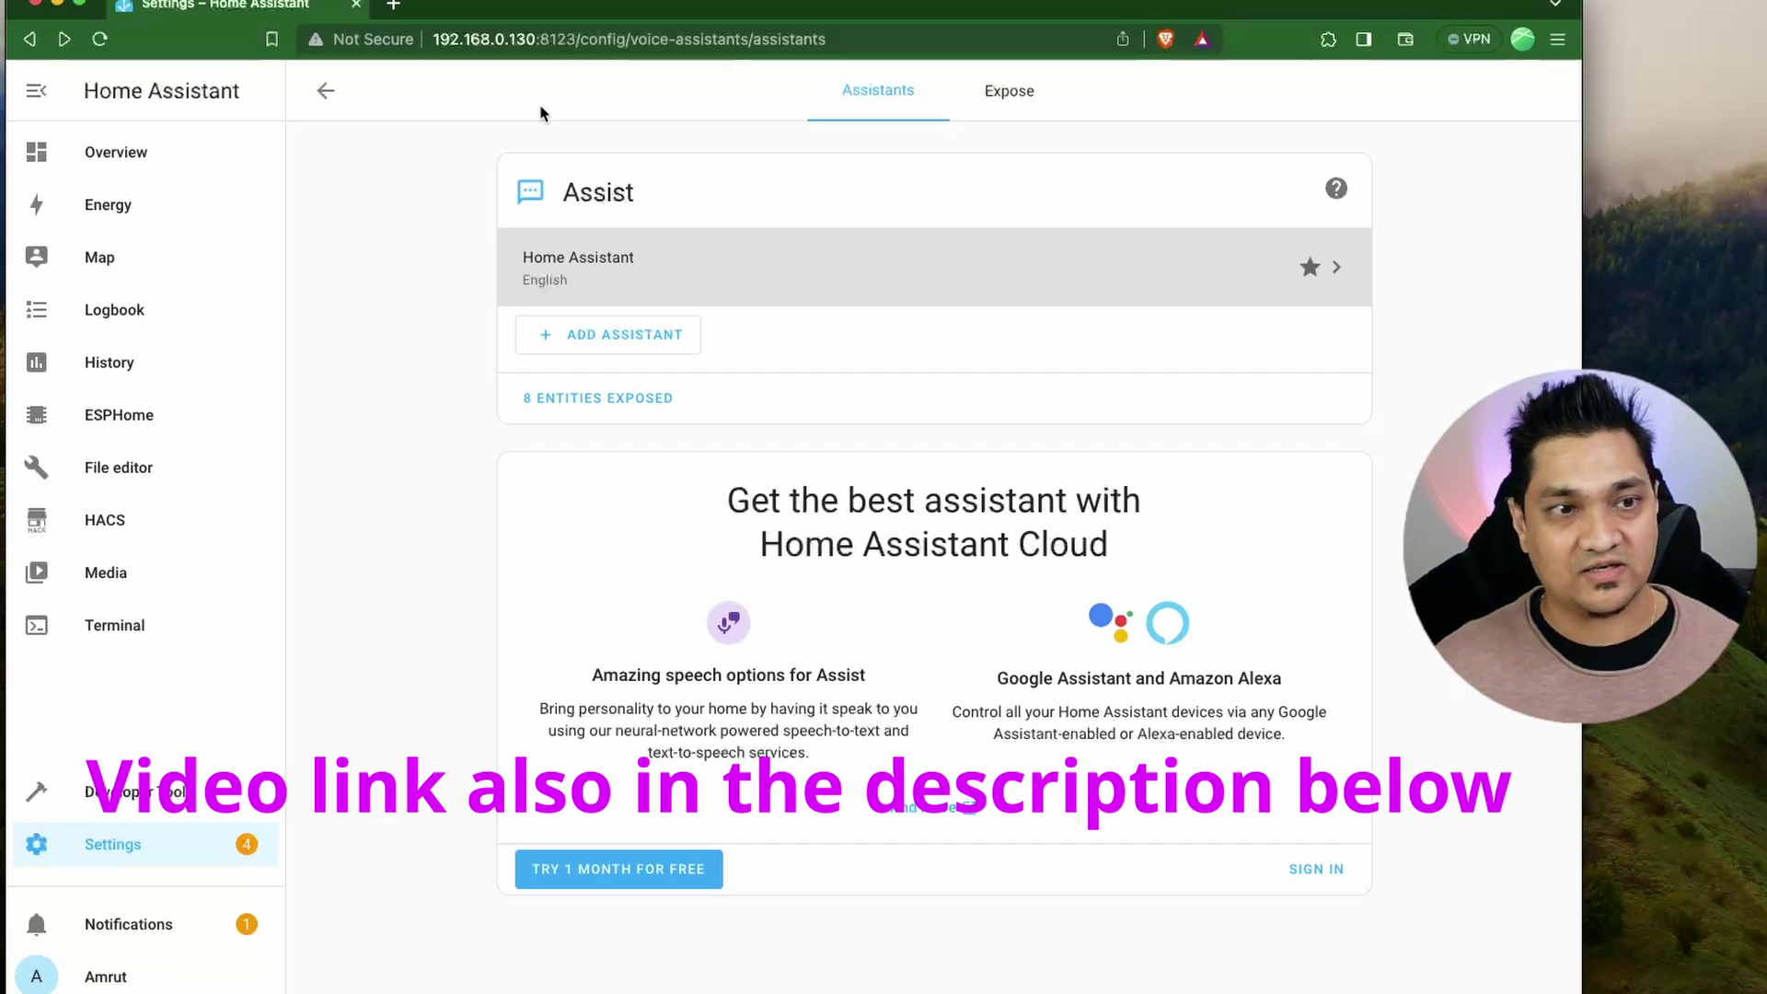
Step: Inspect the voice-assistant device in the ESPHome integration and return to the Overview dashboard
left_click(162, 843)
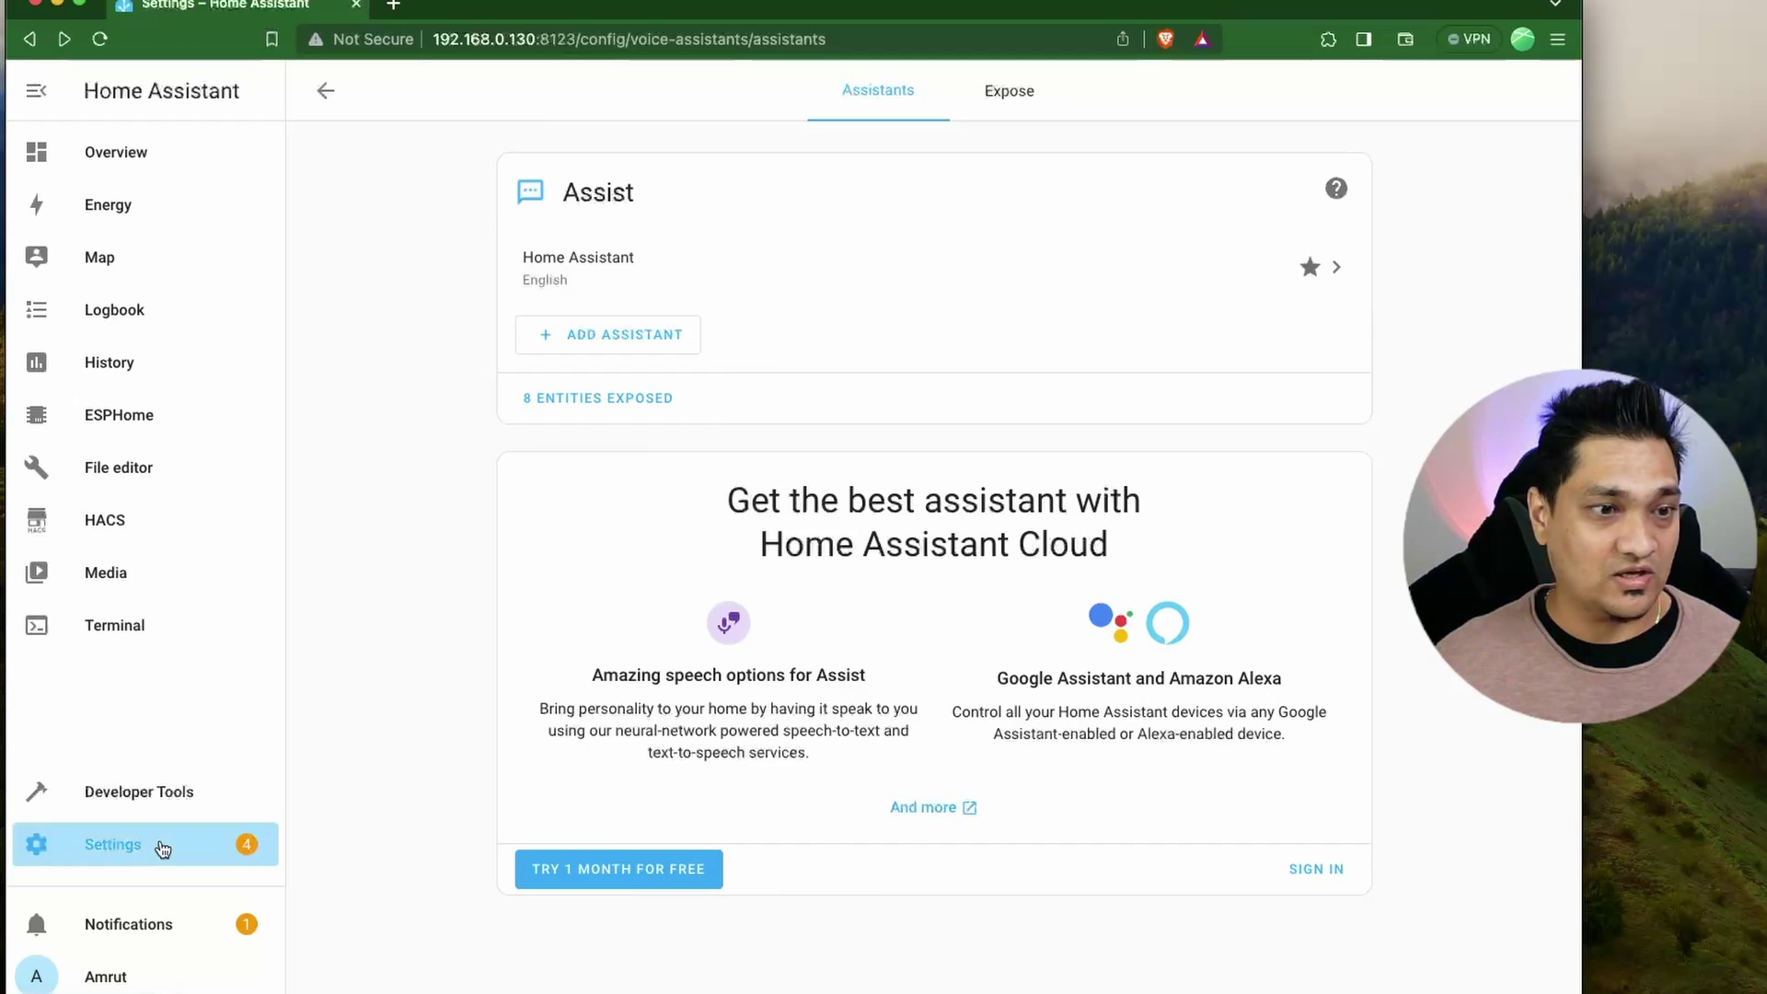
left_click(924, 585)
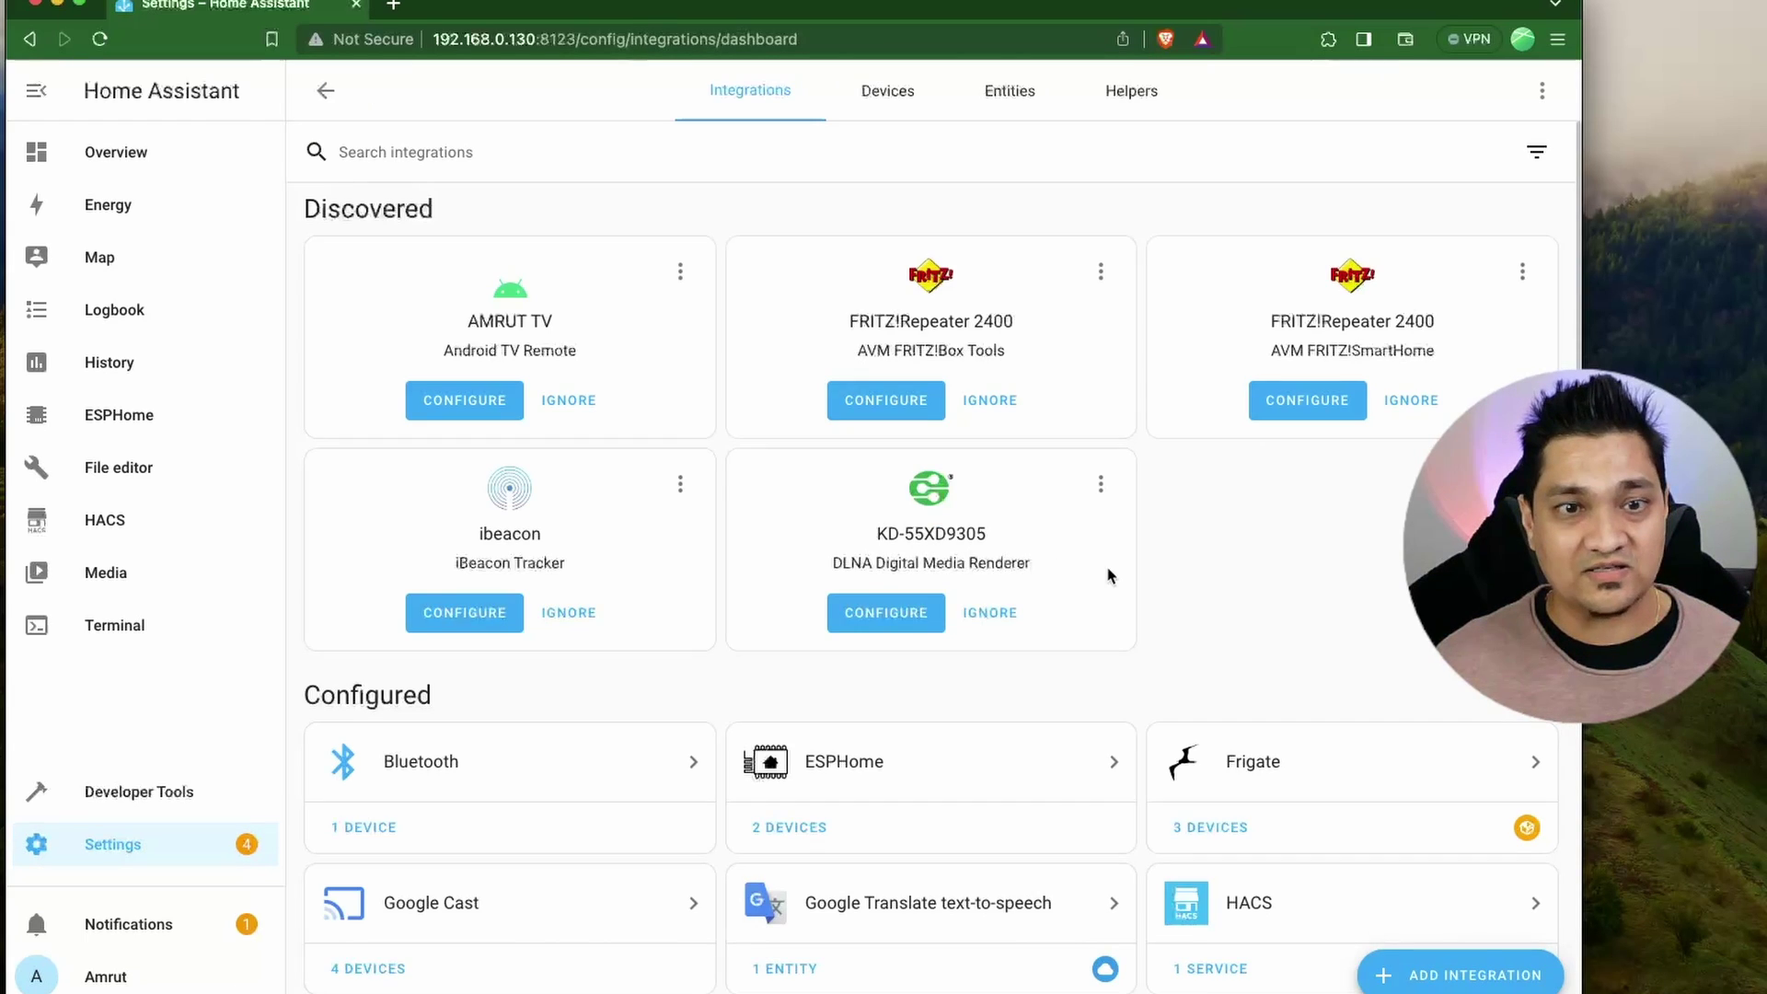
scroll(1108, 580, "down", 6)
scroll(1113, 572, "up", 1)
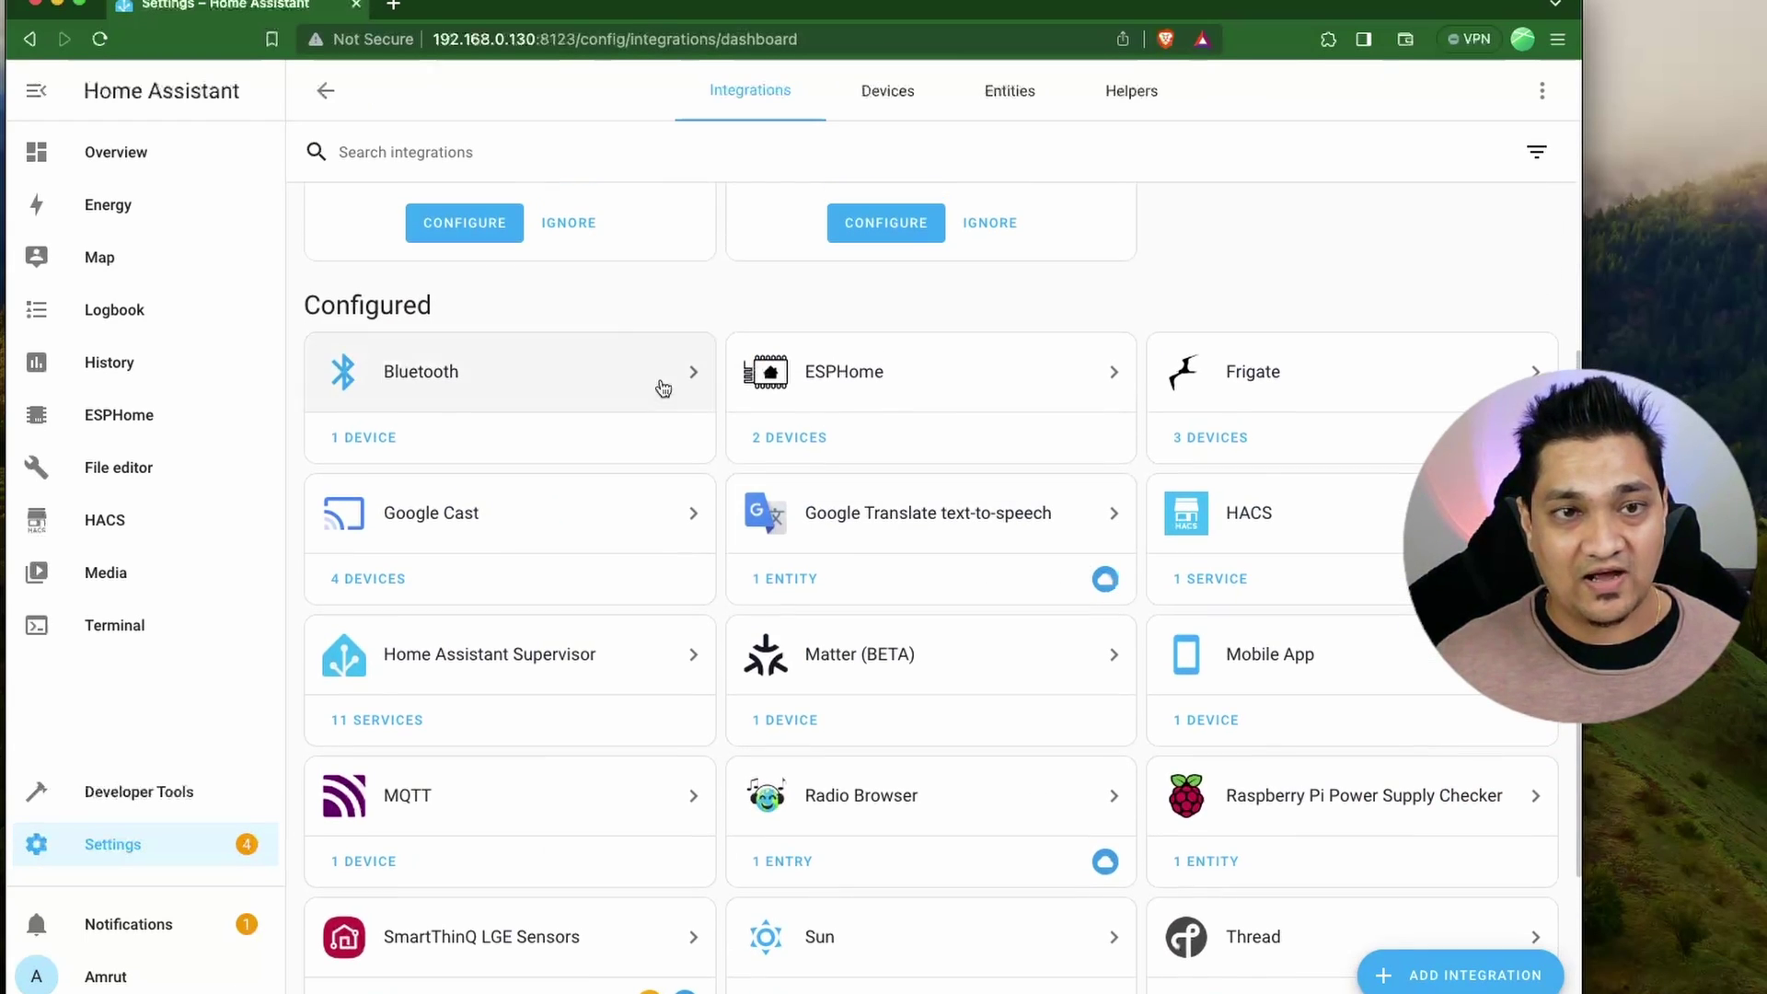
left_click(848, 377)
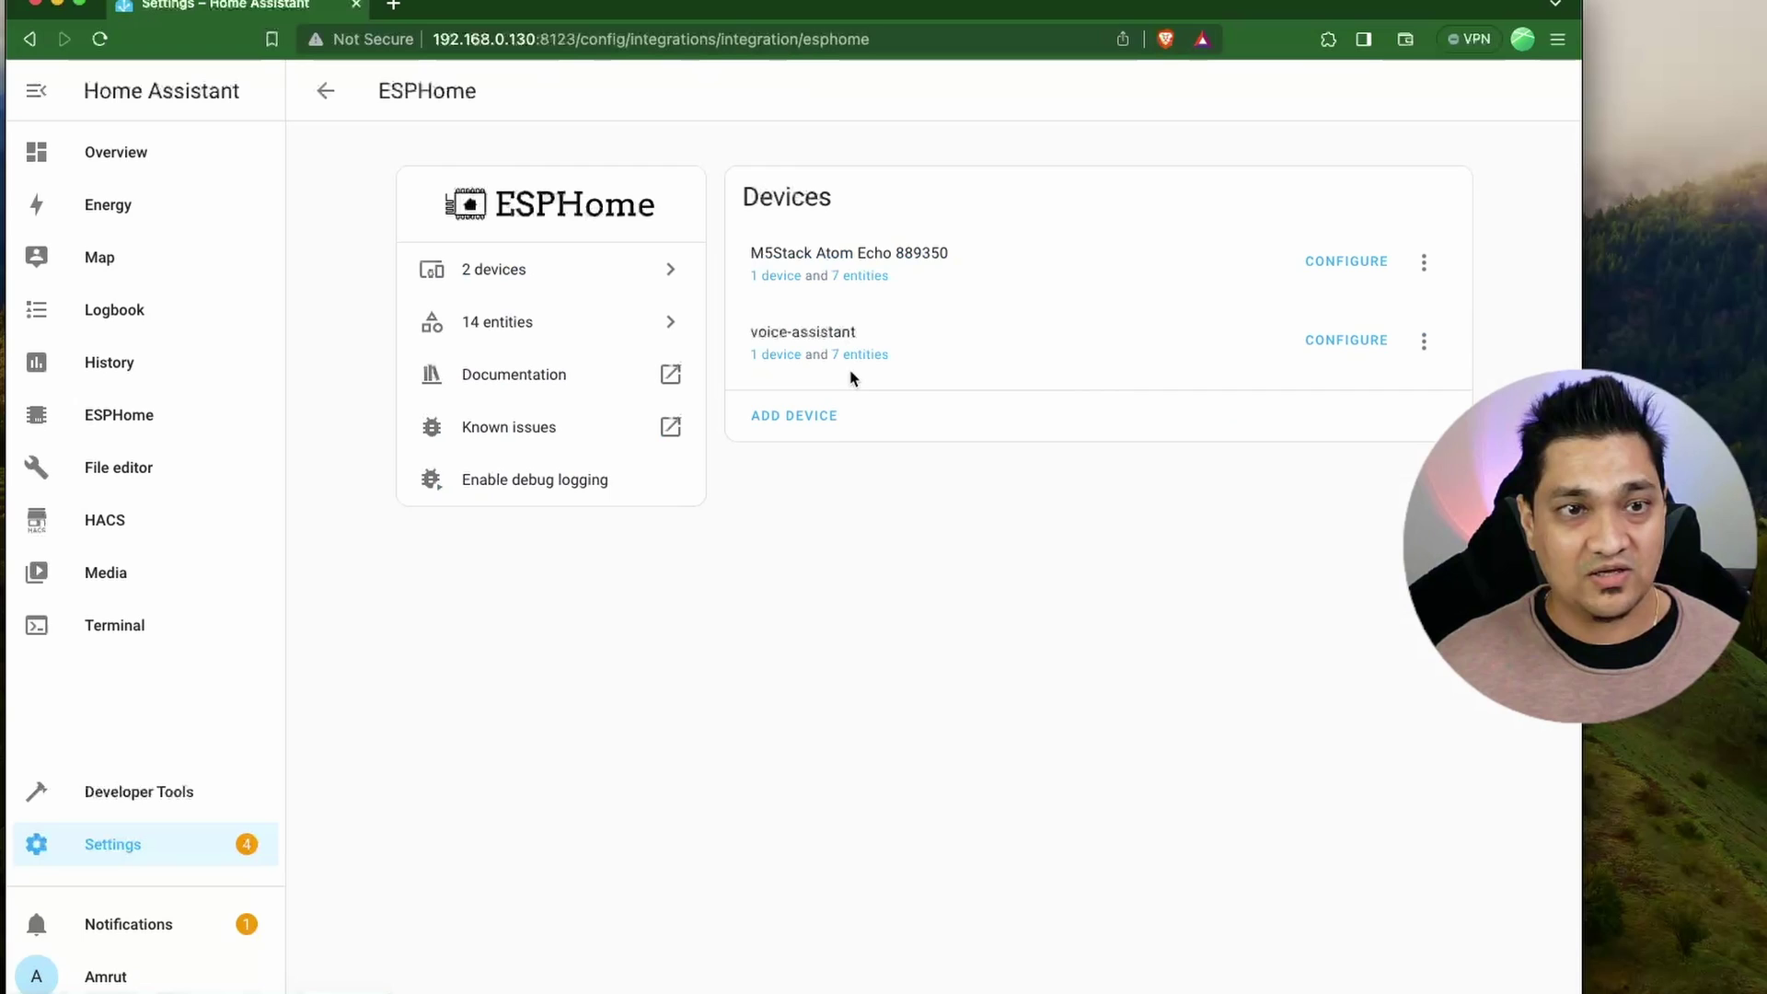
left_click(770, 359)
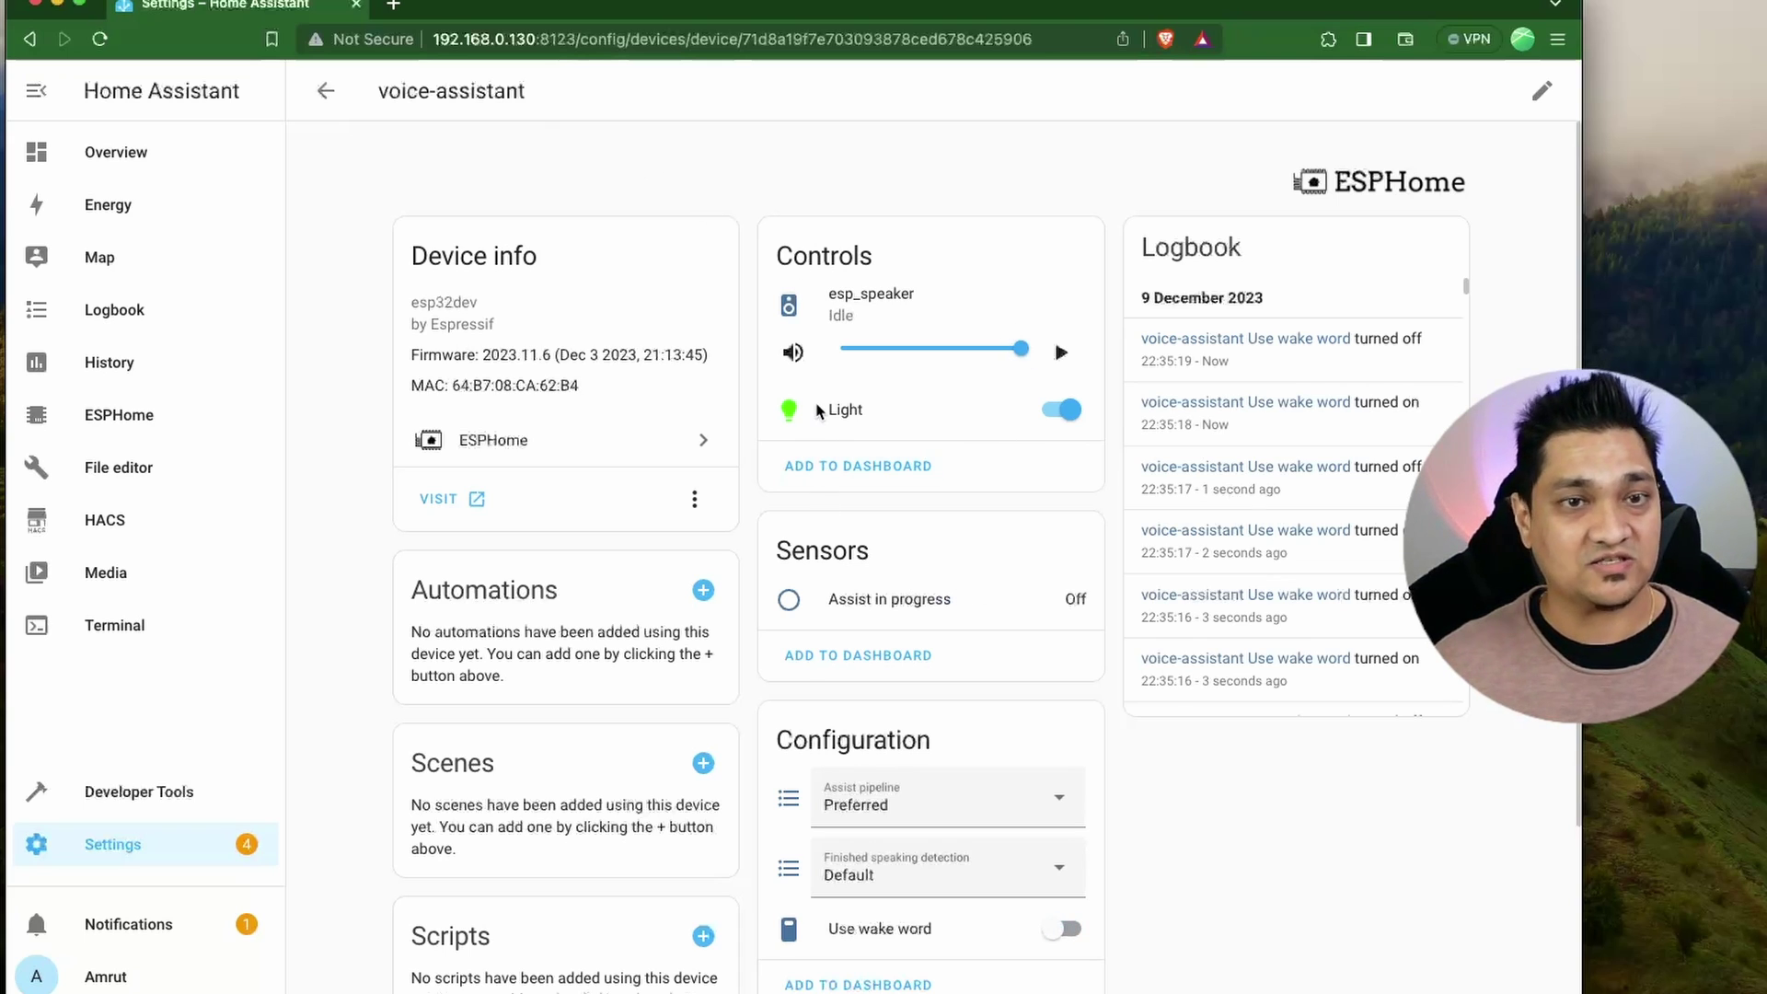
left_click(313, 93)
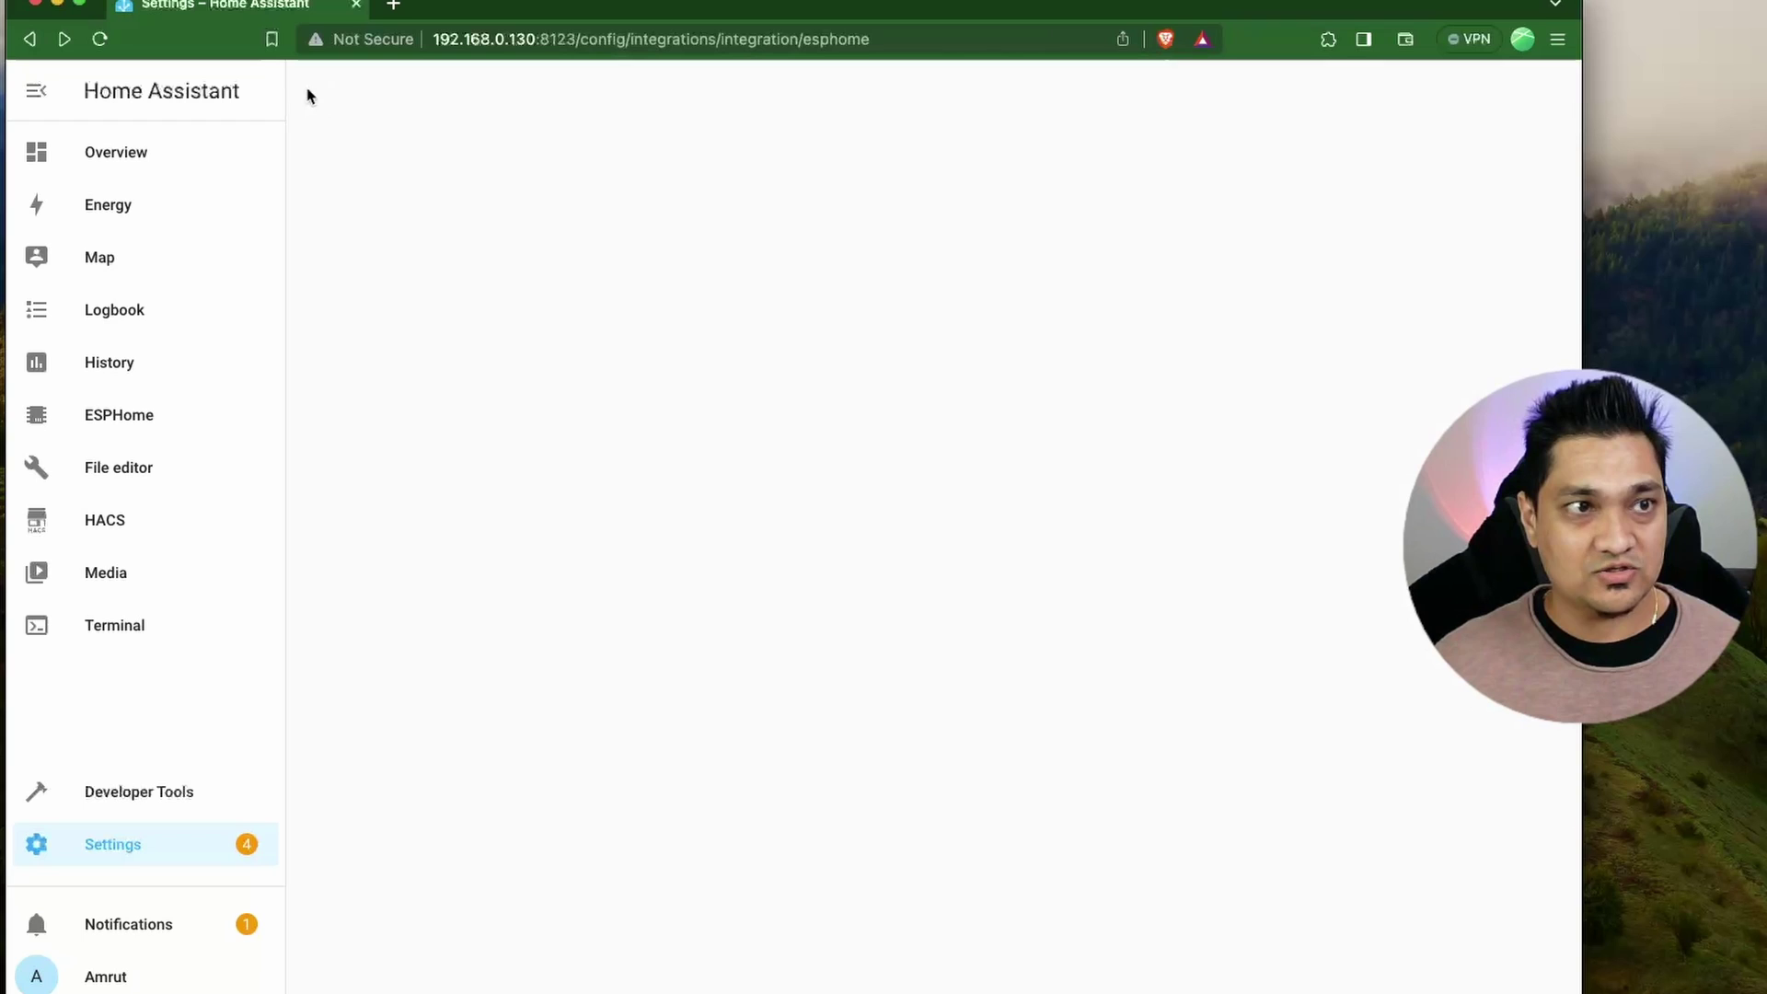
left_click(162, 158)
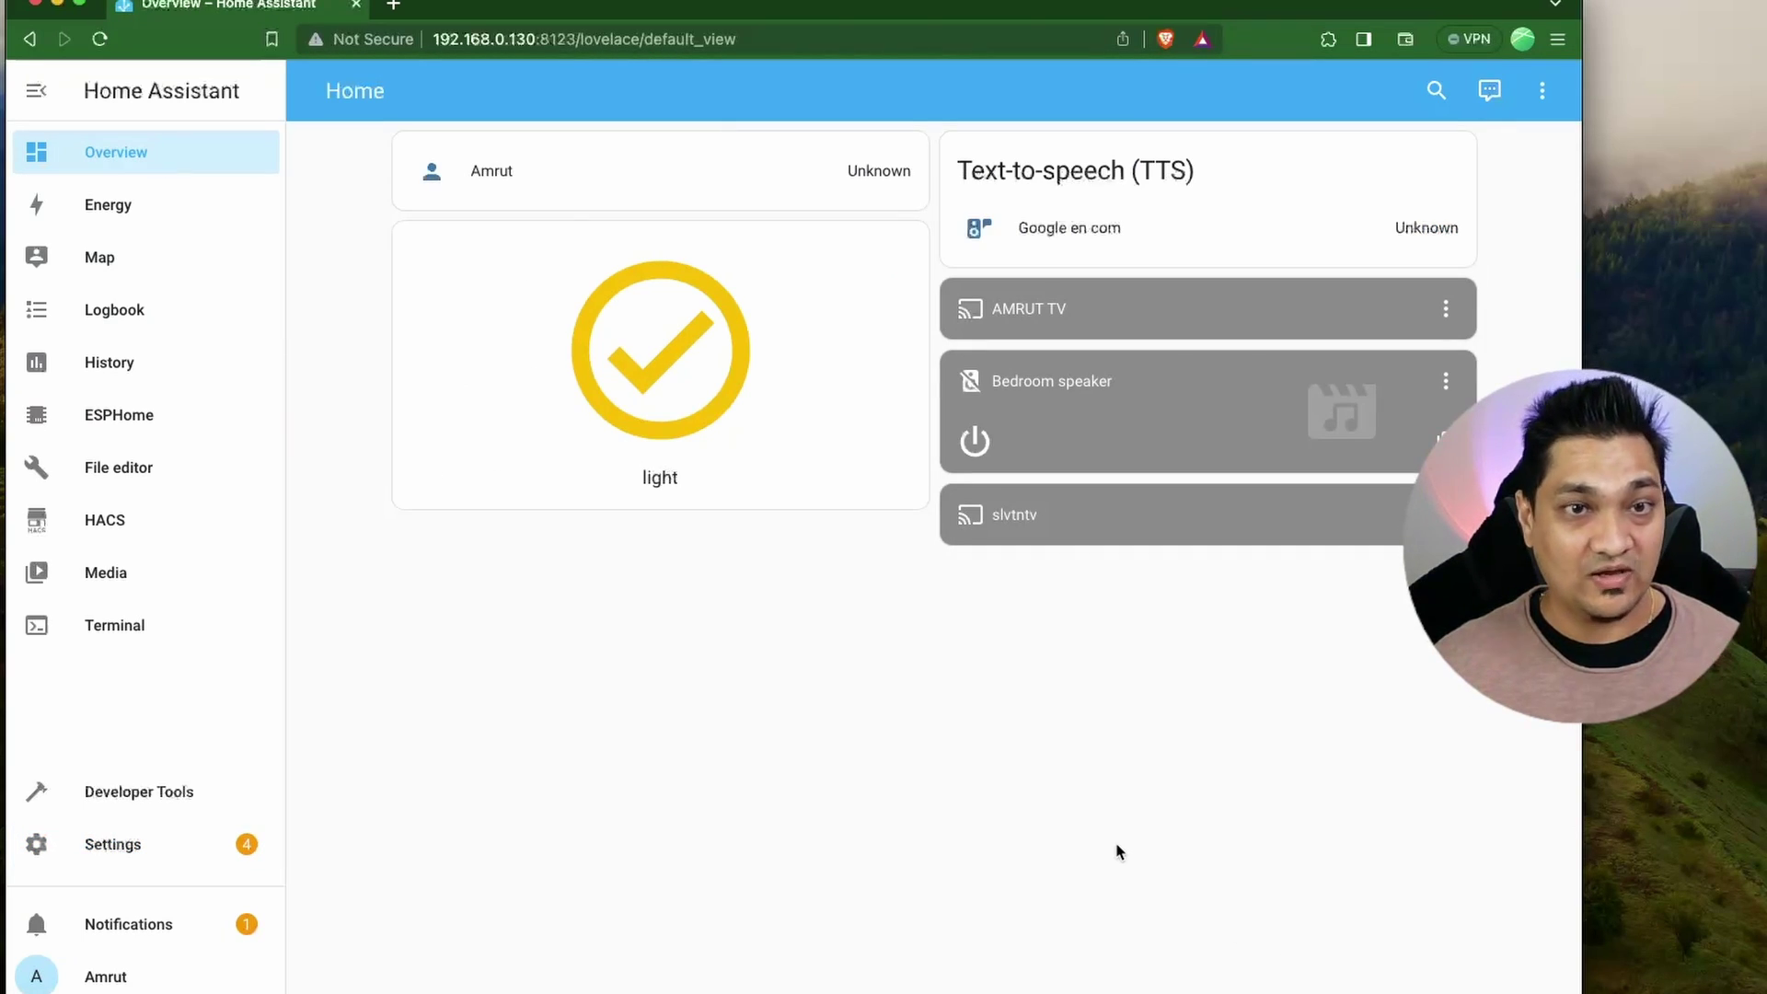
Step: Find the snowboy add-on in the Add-on Store by searching for "snow" and install it
left_click(184, 845)
scroll(1092, 608, "down", 1)
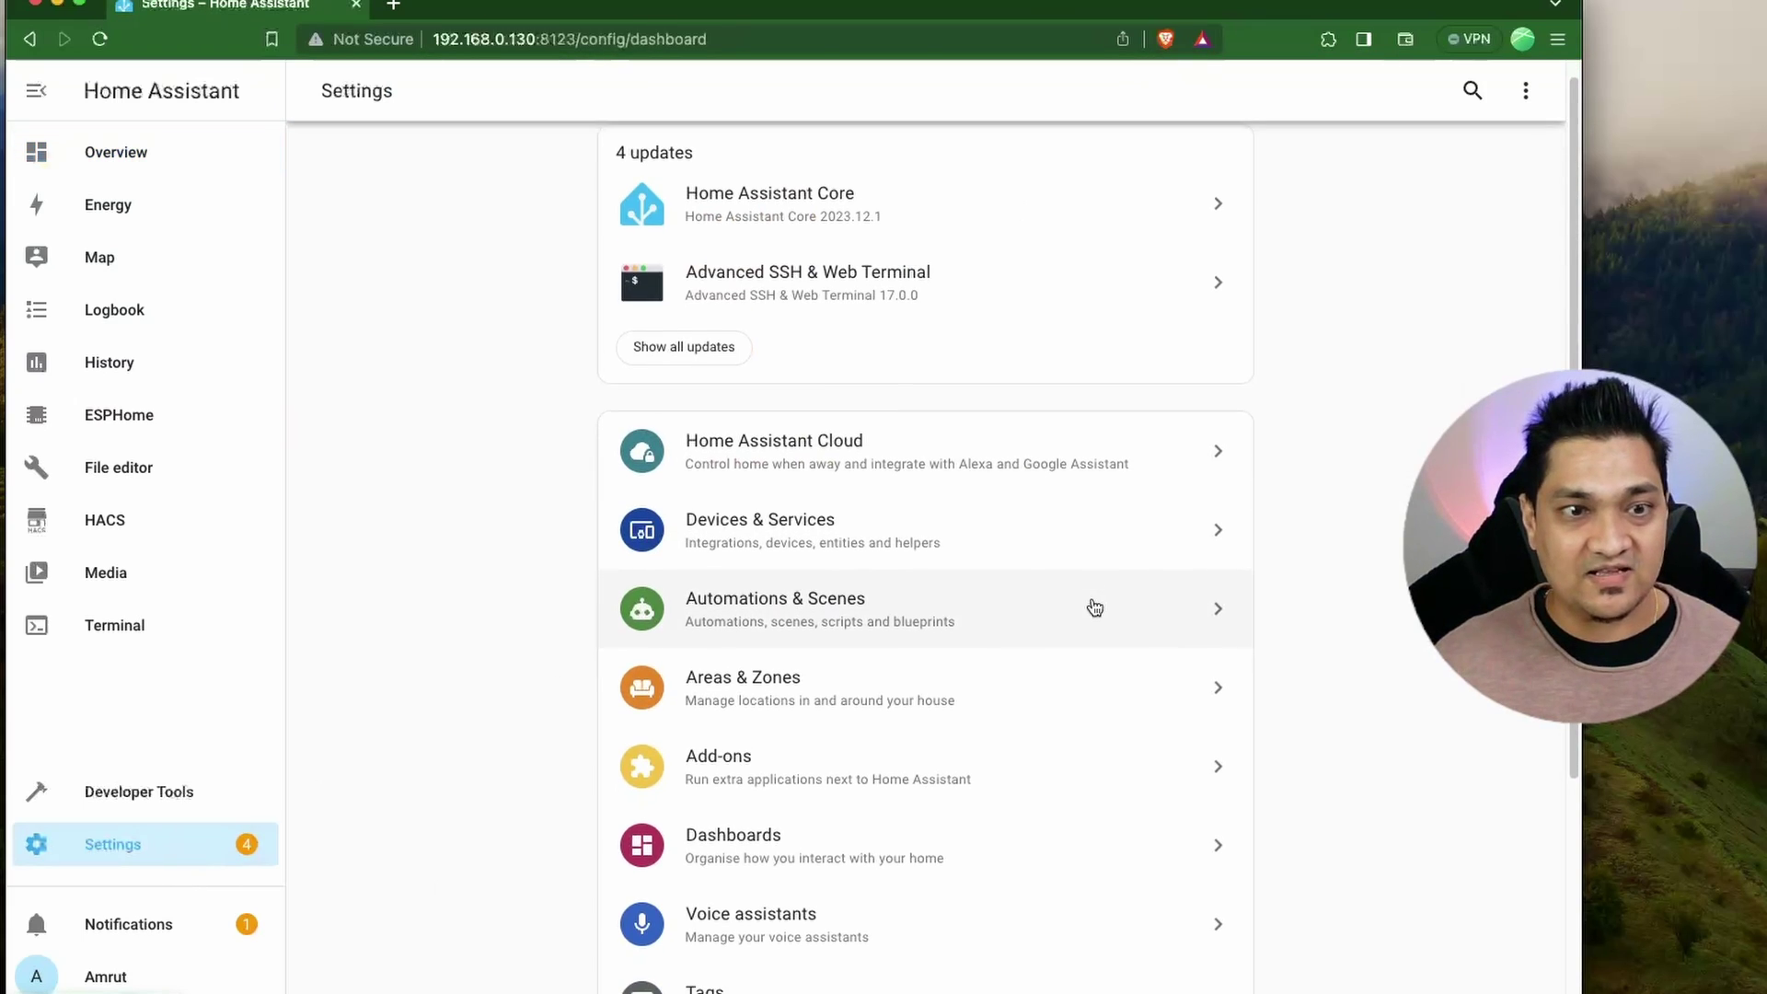
left_click(976, 746)
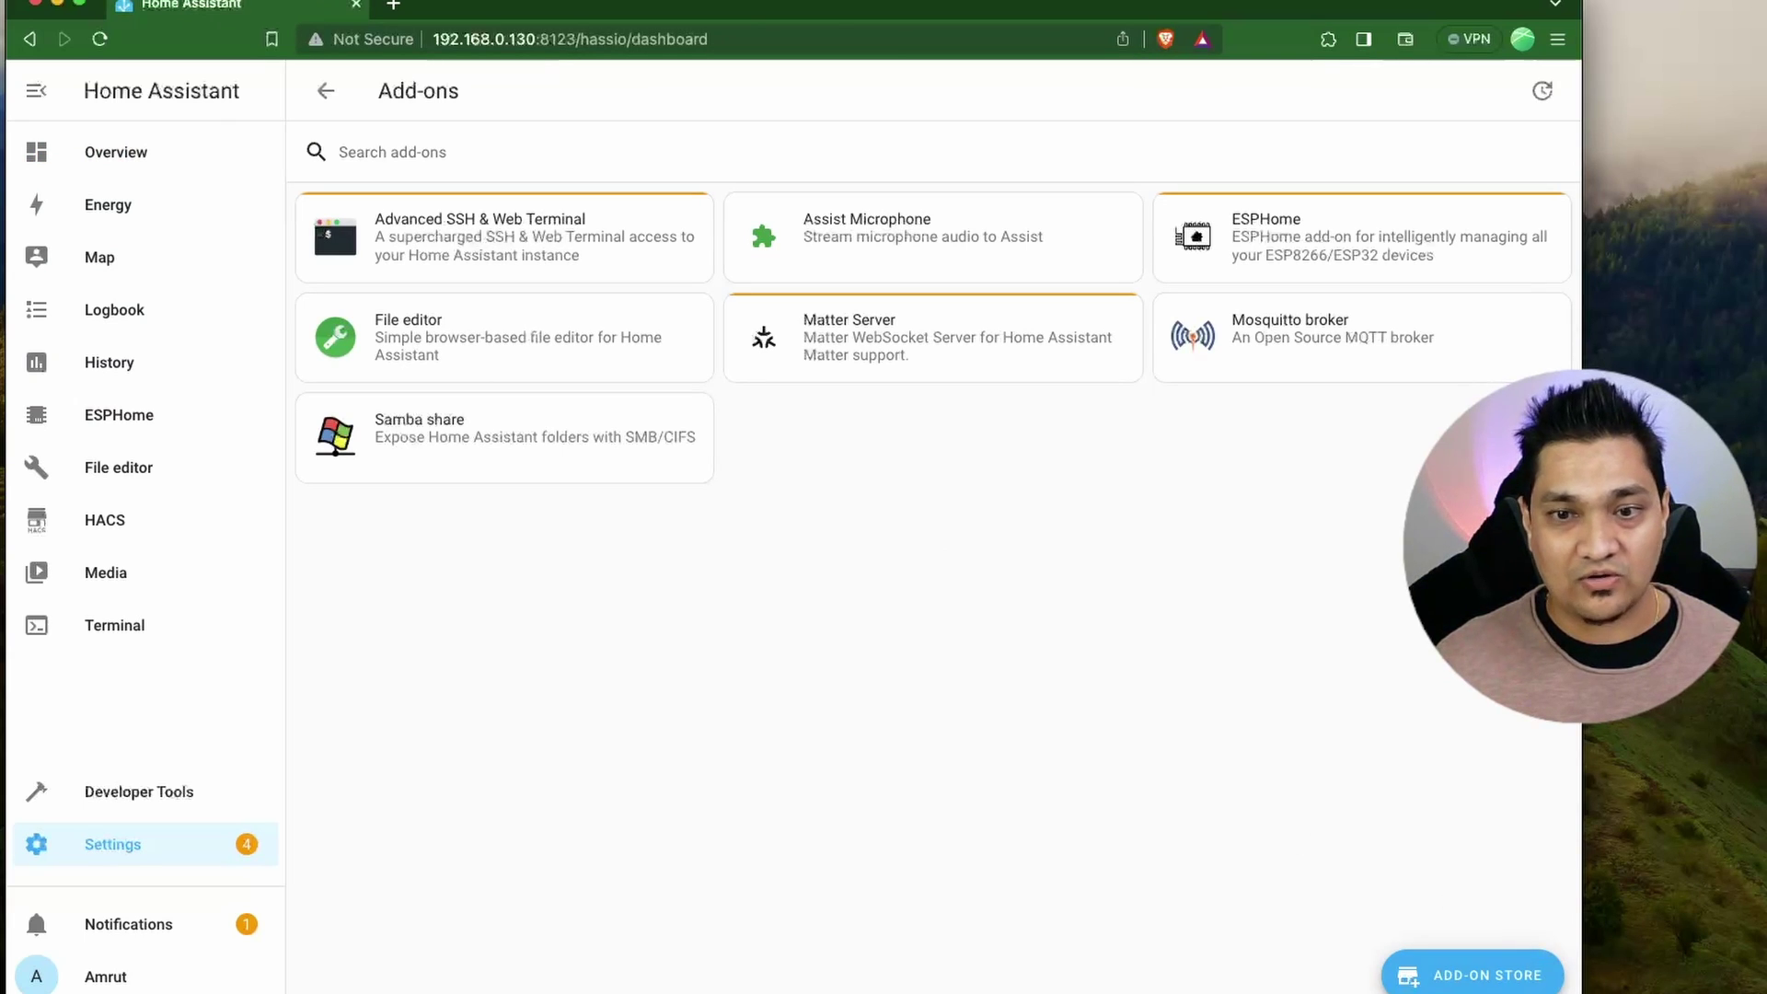
left_click(1483, 979)
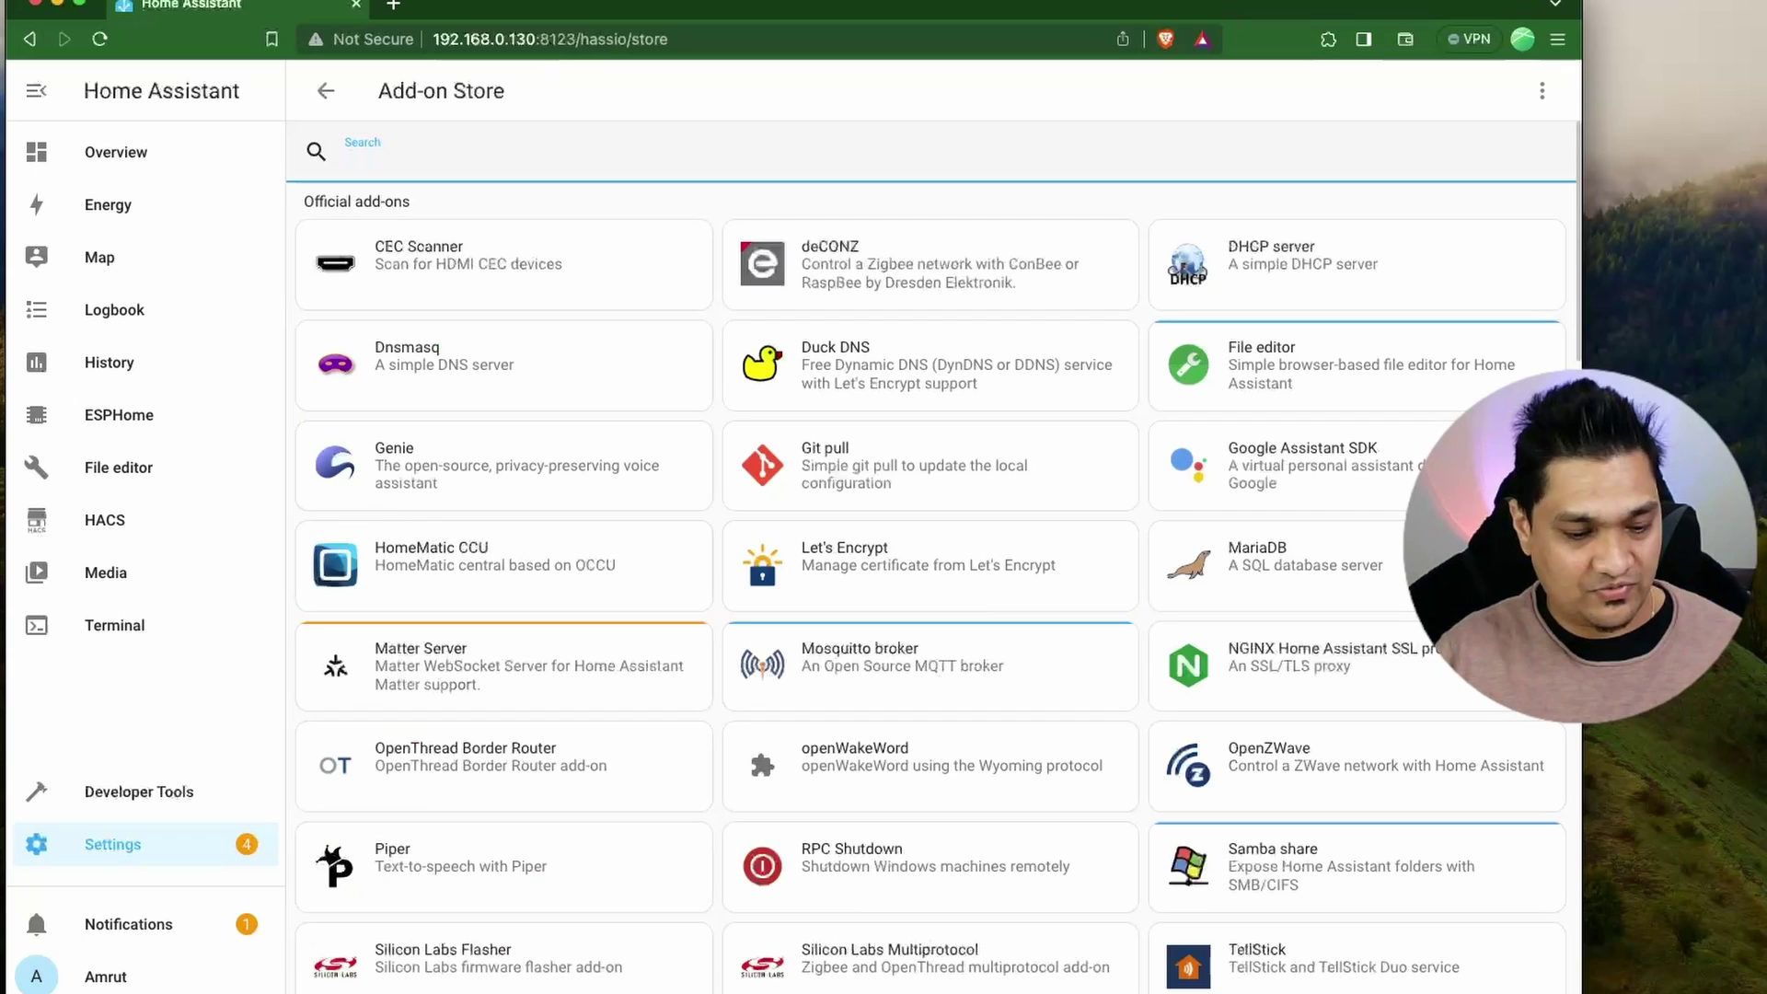
type("snow")
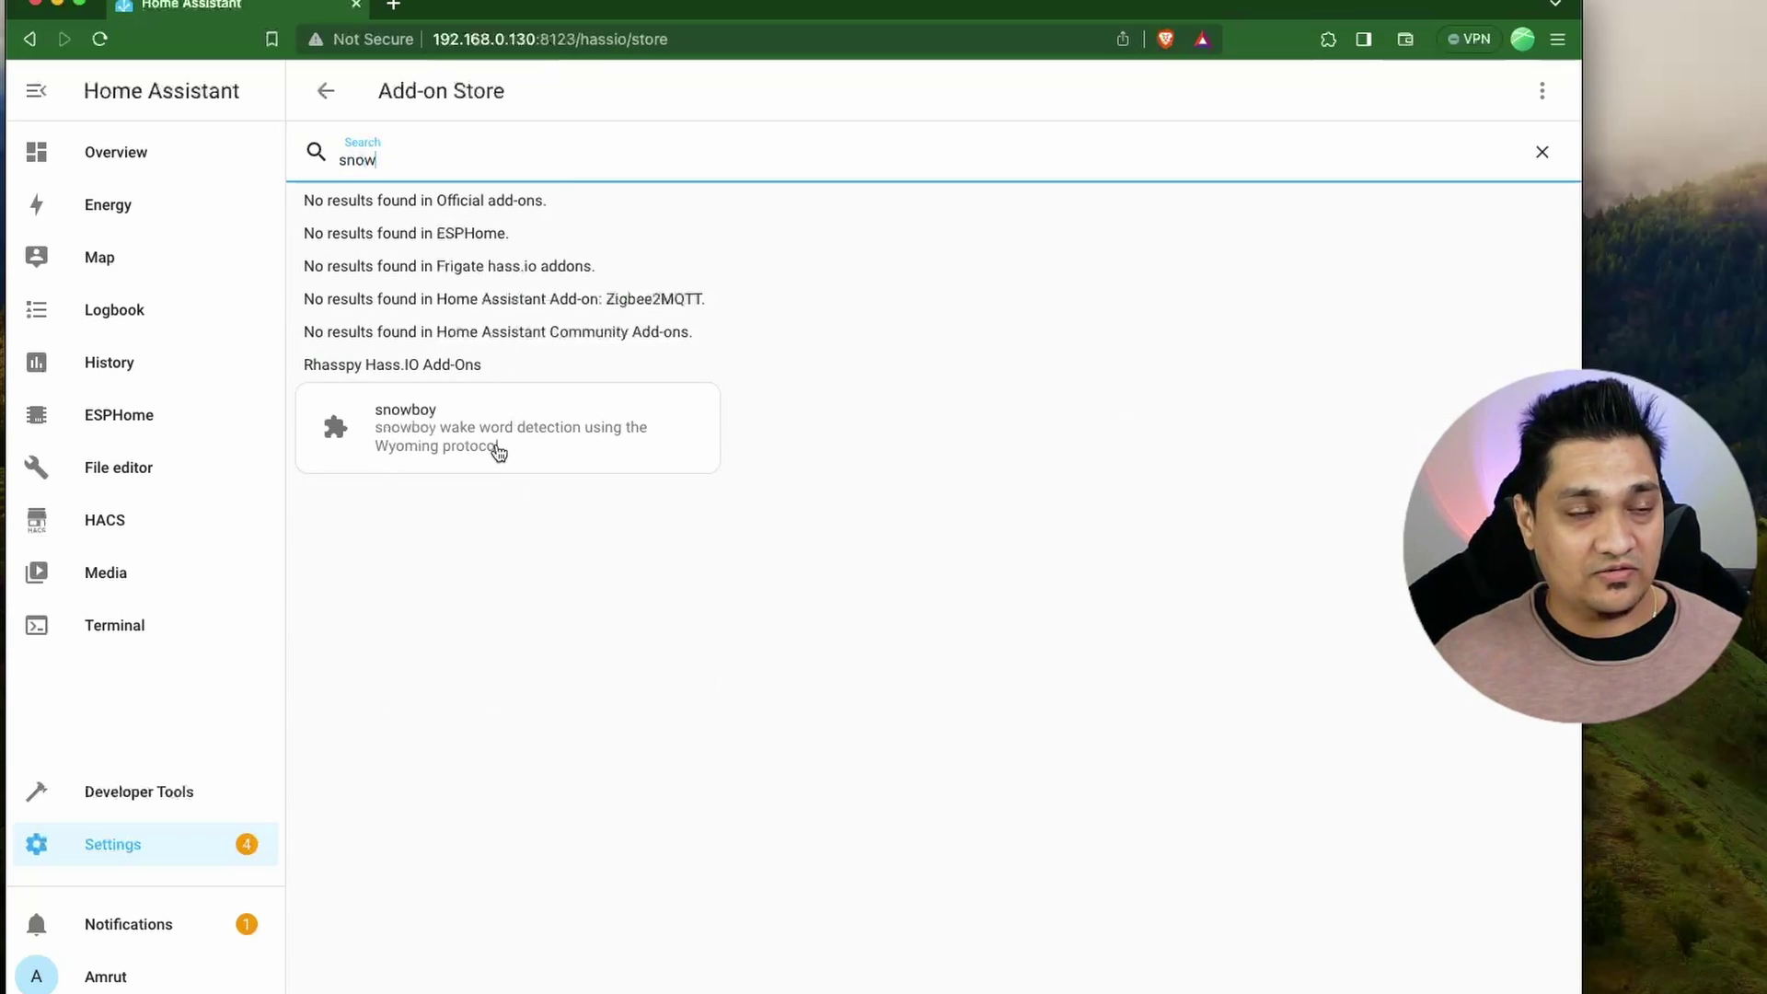
left_click(497, 452)
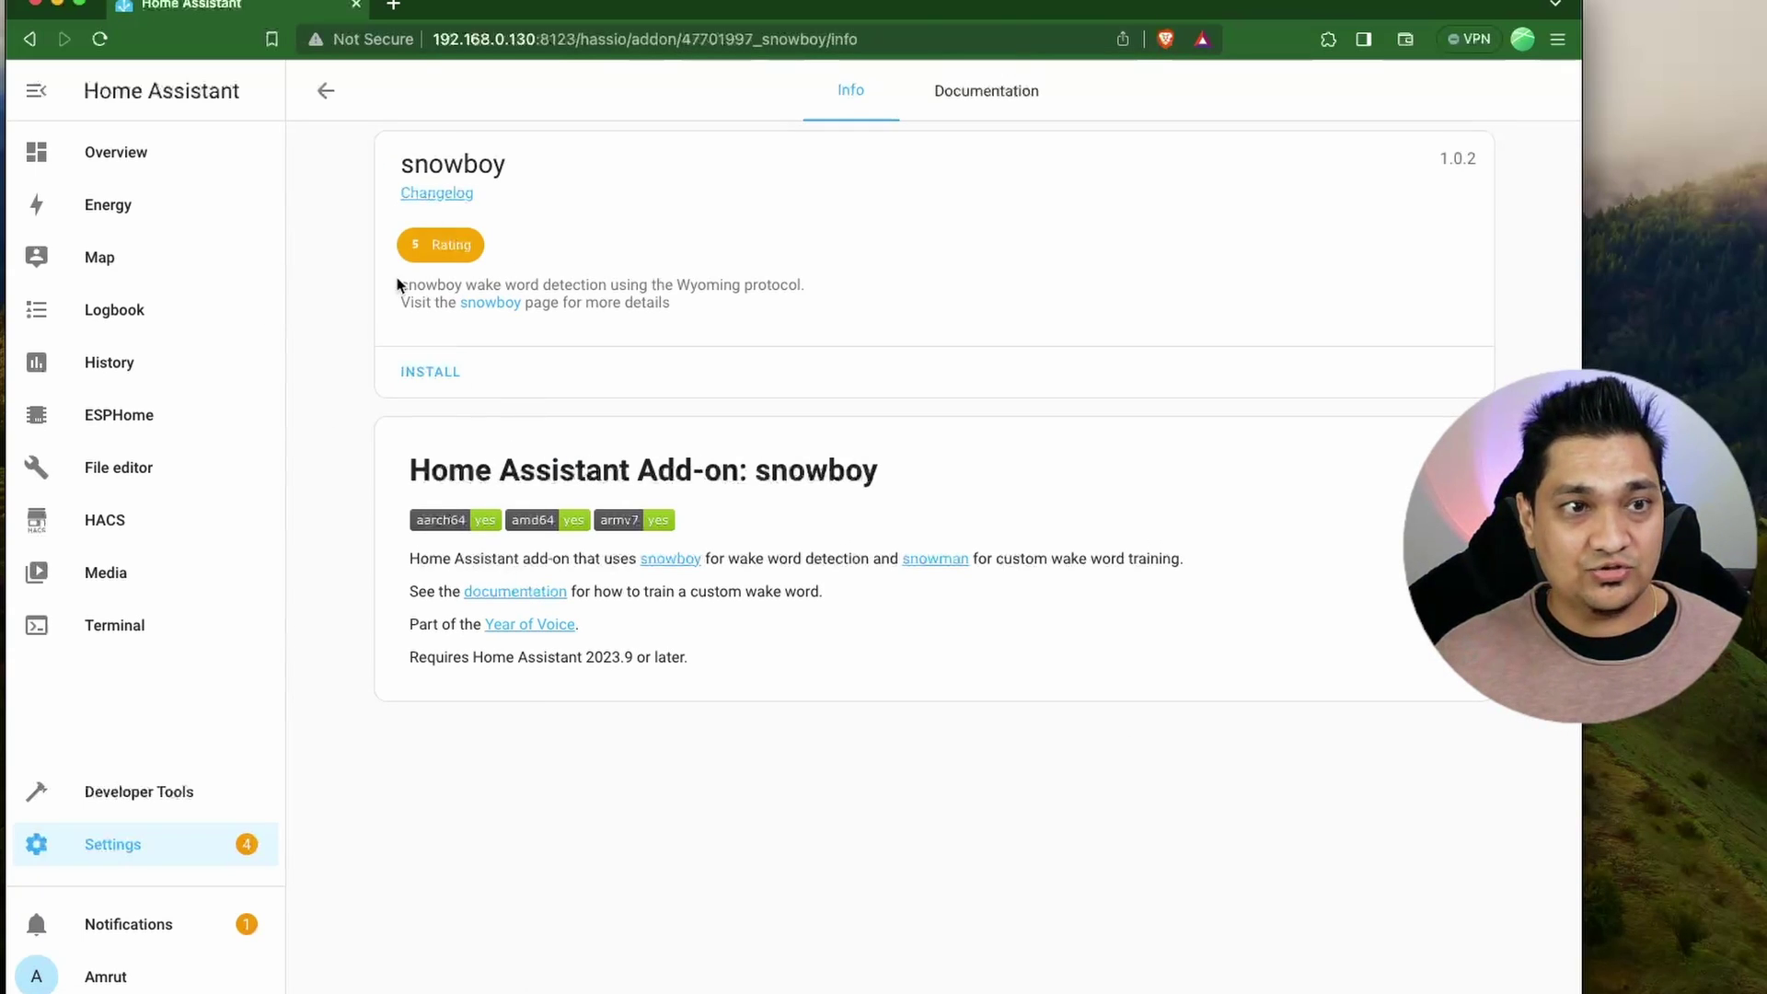
left_click(443, 373)
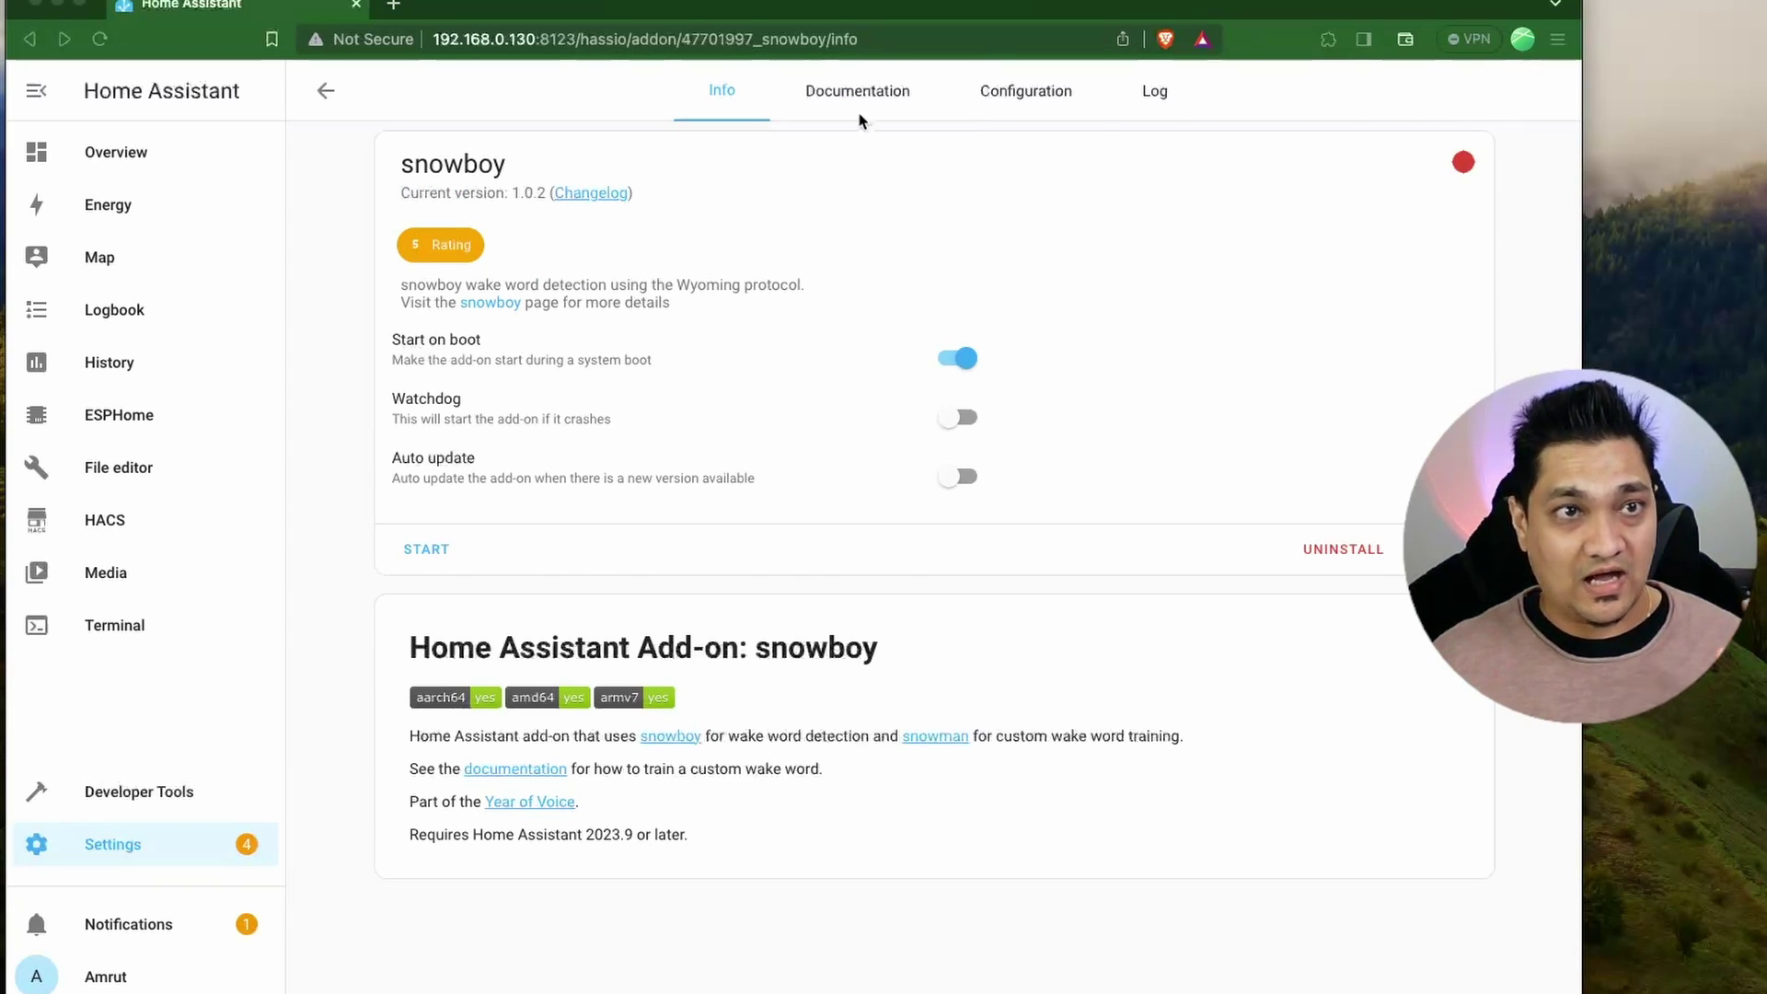
left_click(389, 5)
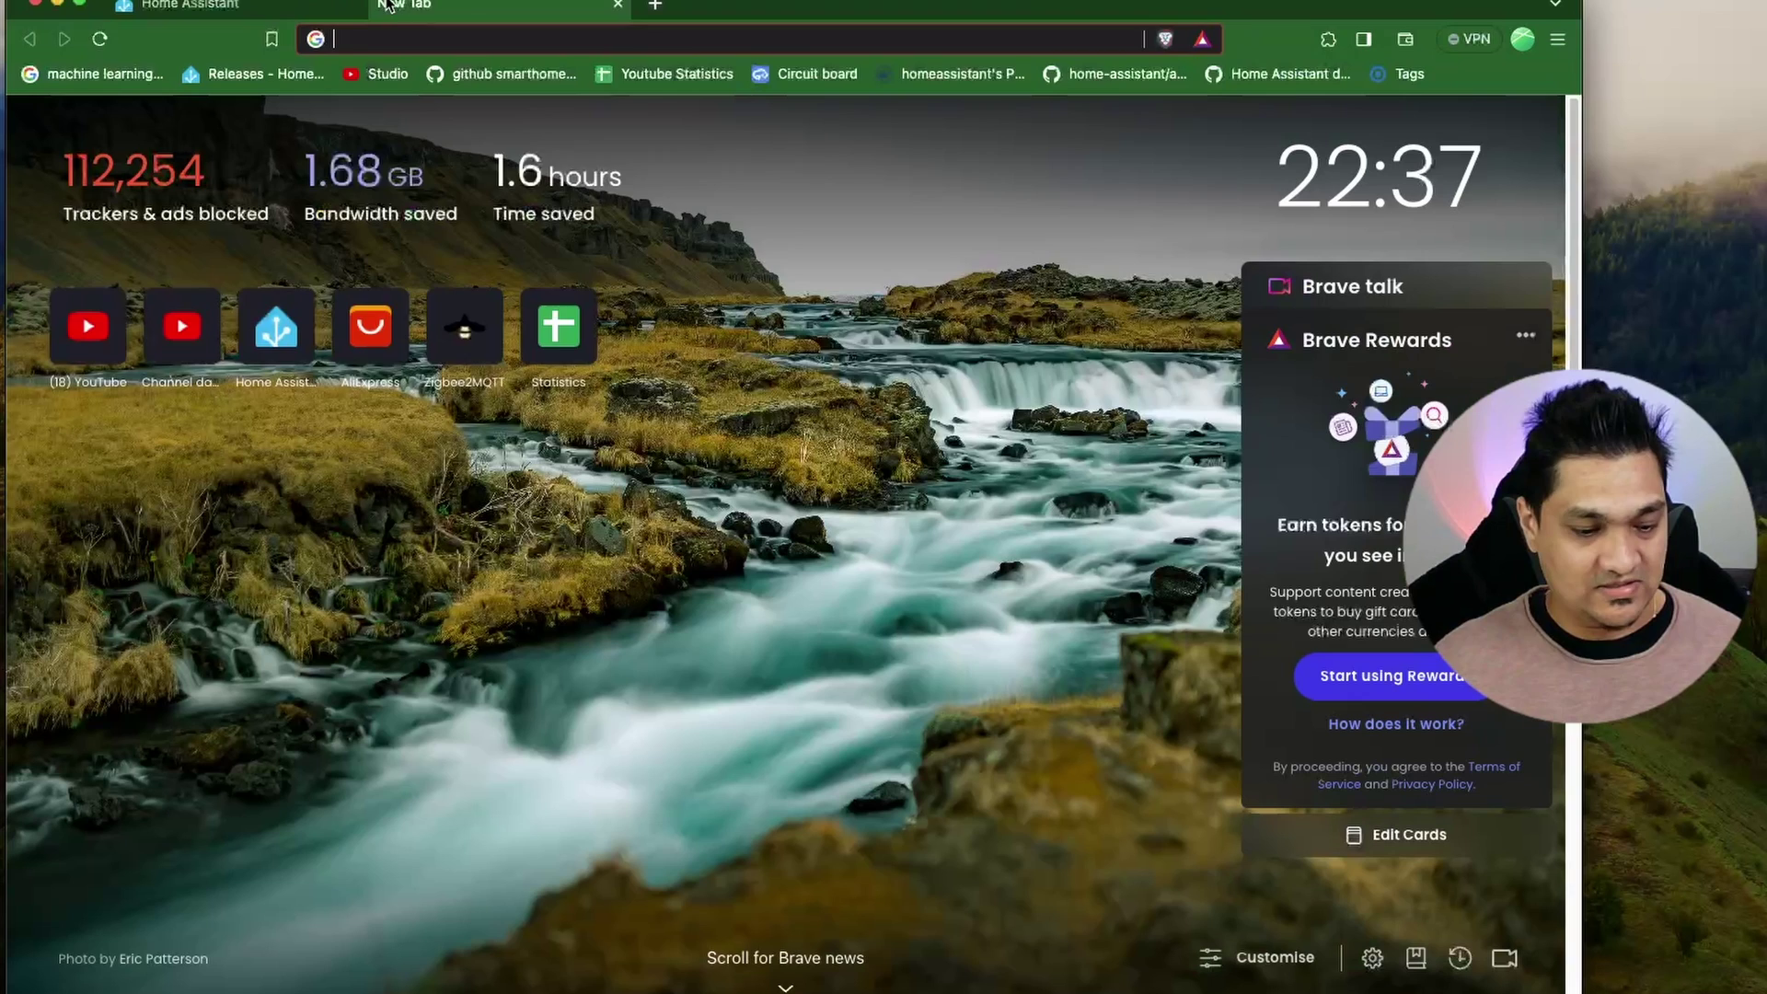
type("https://github.com/rhasspy/hassio-addons")
key("Return")
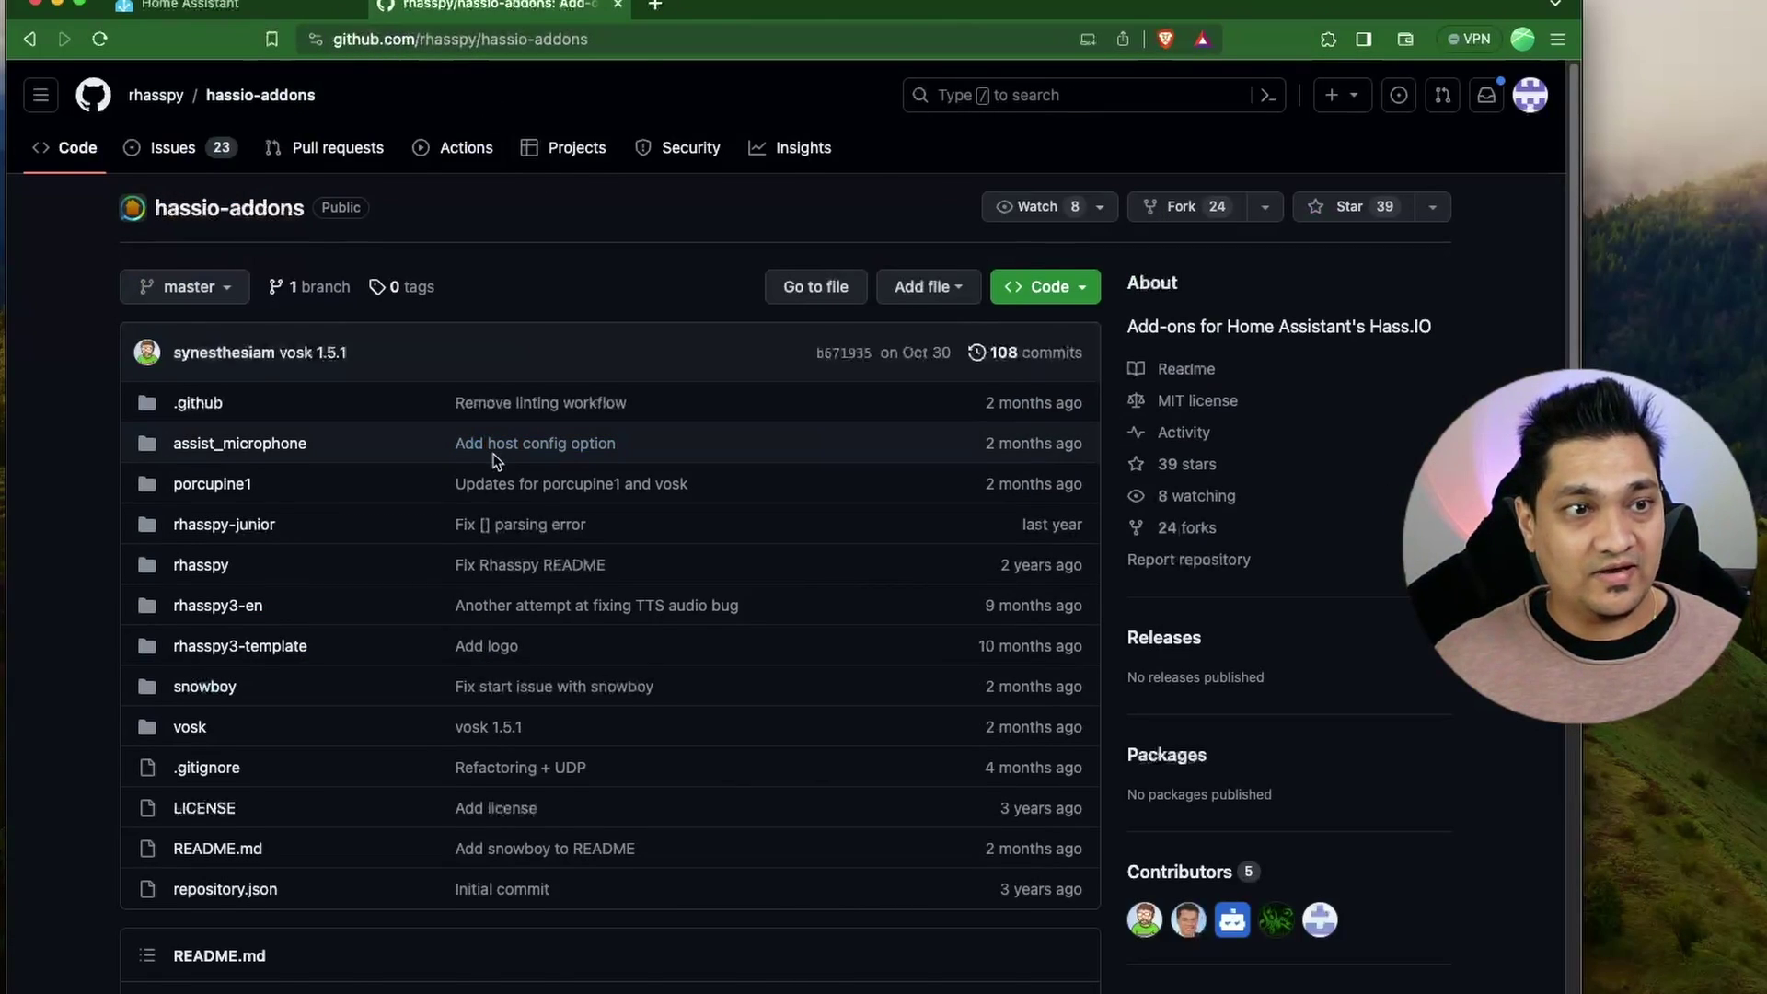
scroll(489, 465, "down", 10)
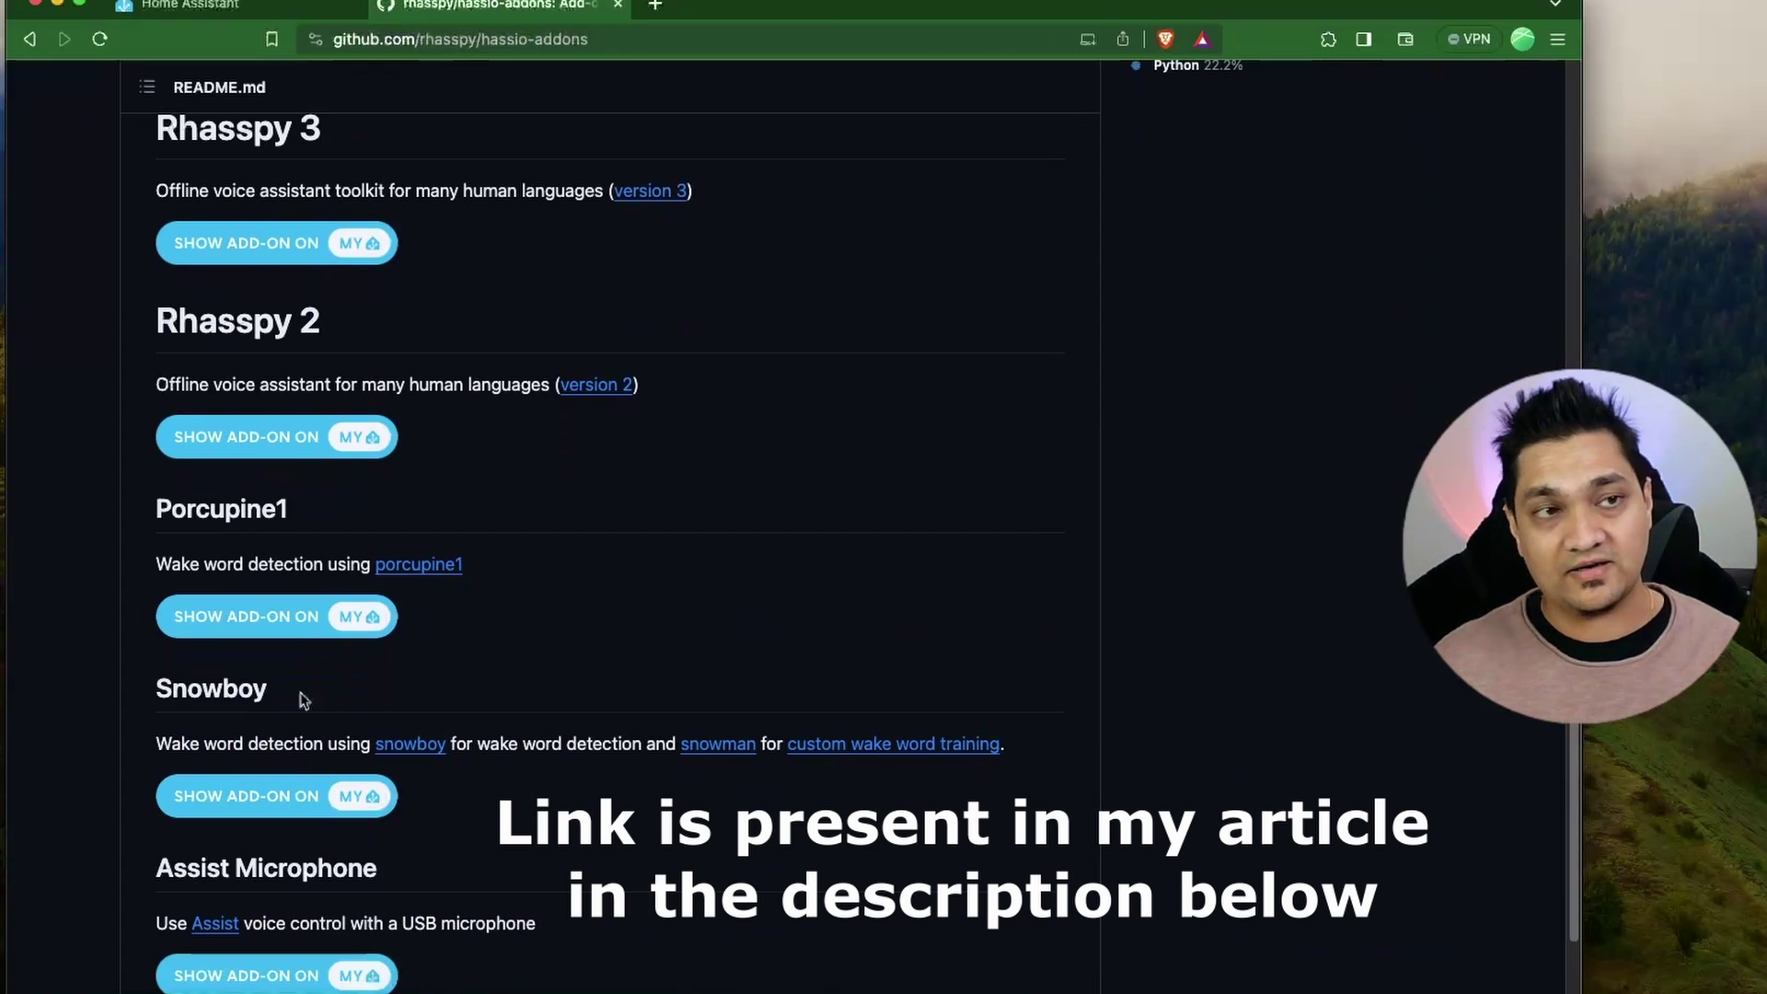
Step: Return to the snowboy add-on page in Home Assistant and start the add-on
left_click(247, 6)
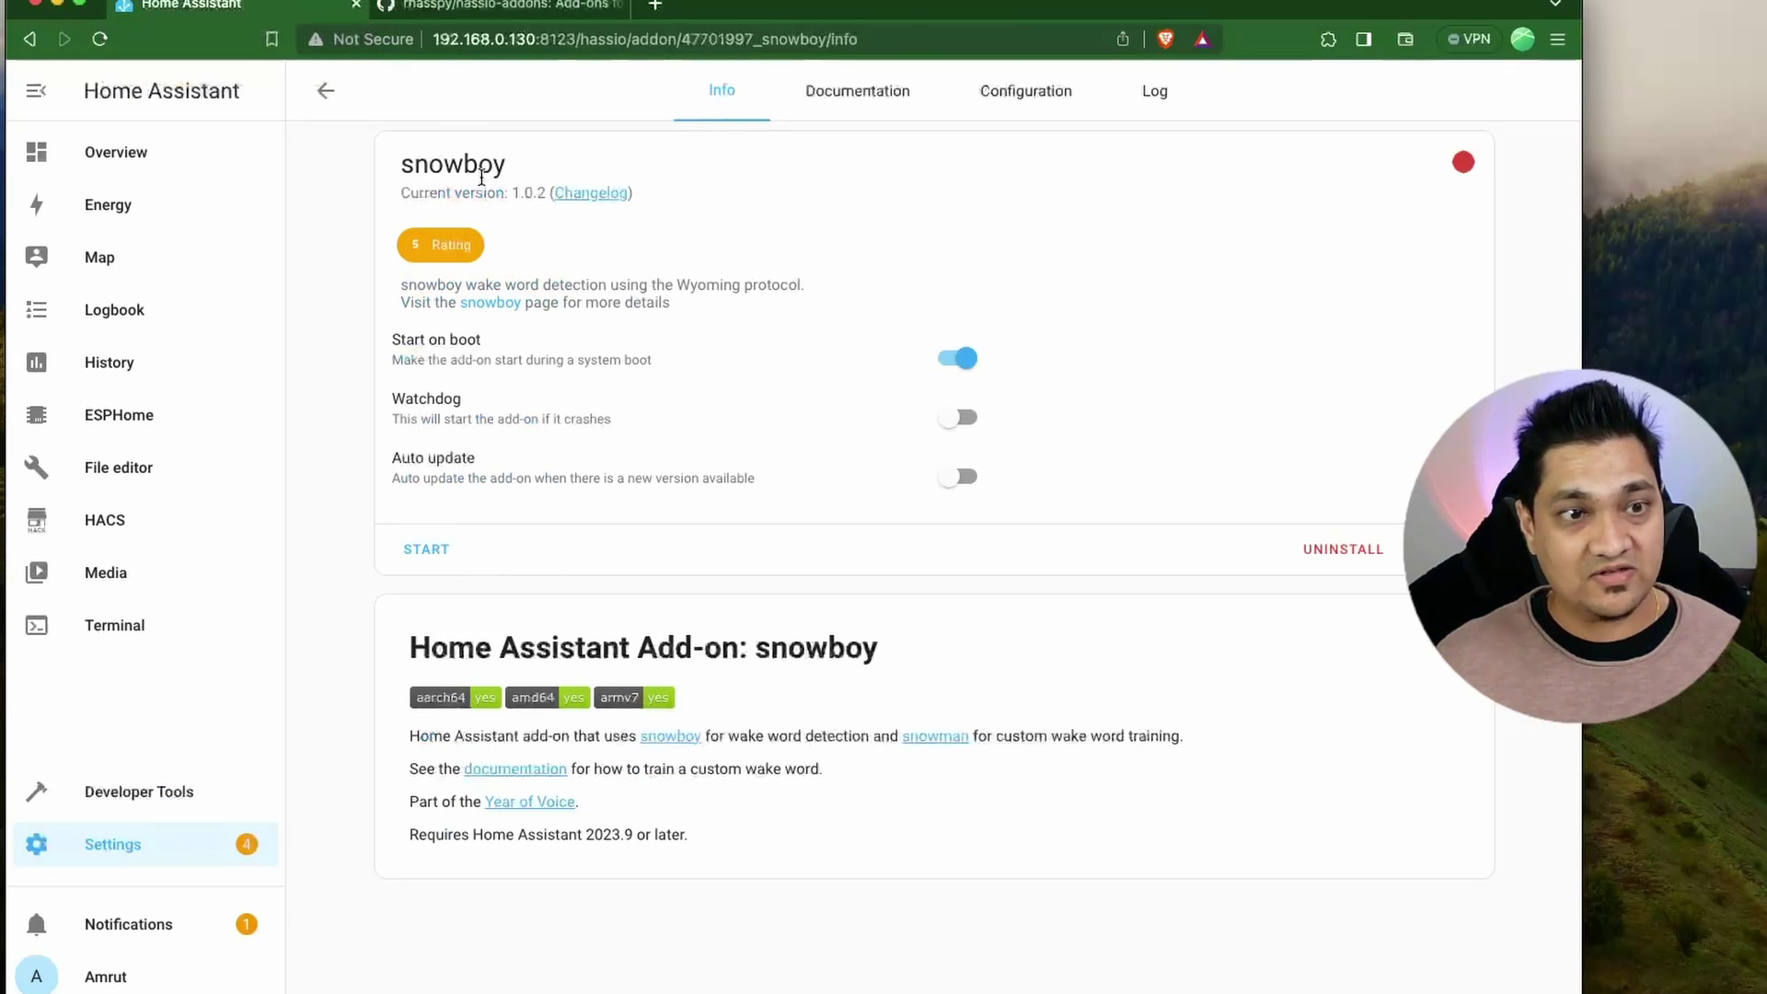
left_click(440, 556)
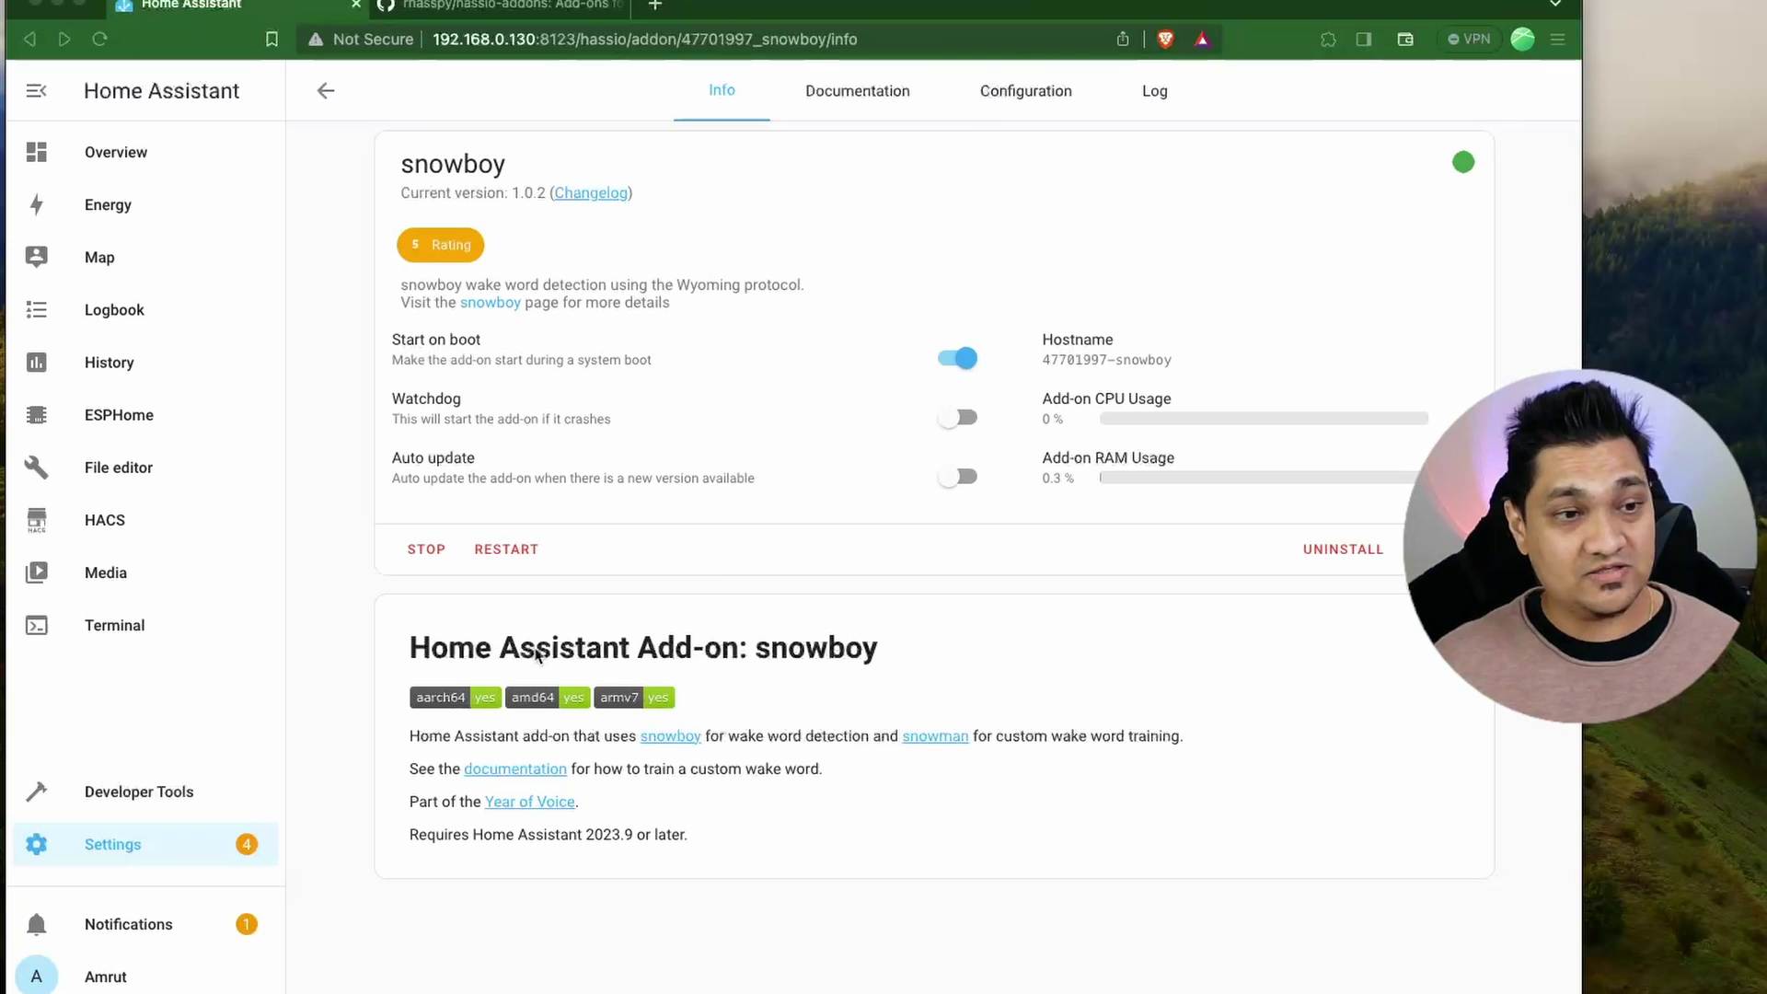
Step: Configure the discovered snowboy Wyoming Protocol service in Devices & Services, then open the Wyoming Protocol integration's entries
left_click(152, 854)
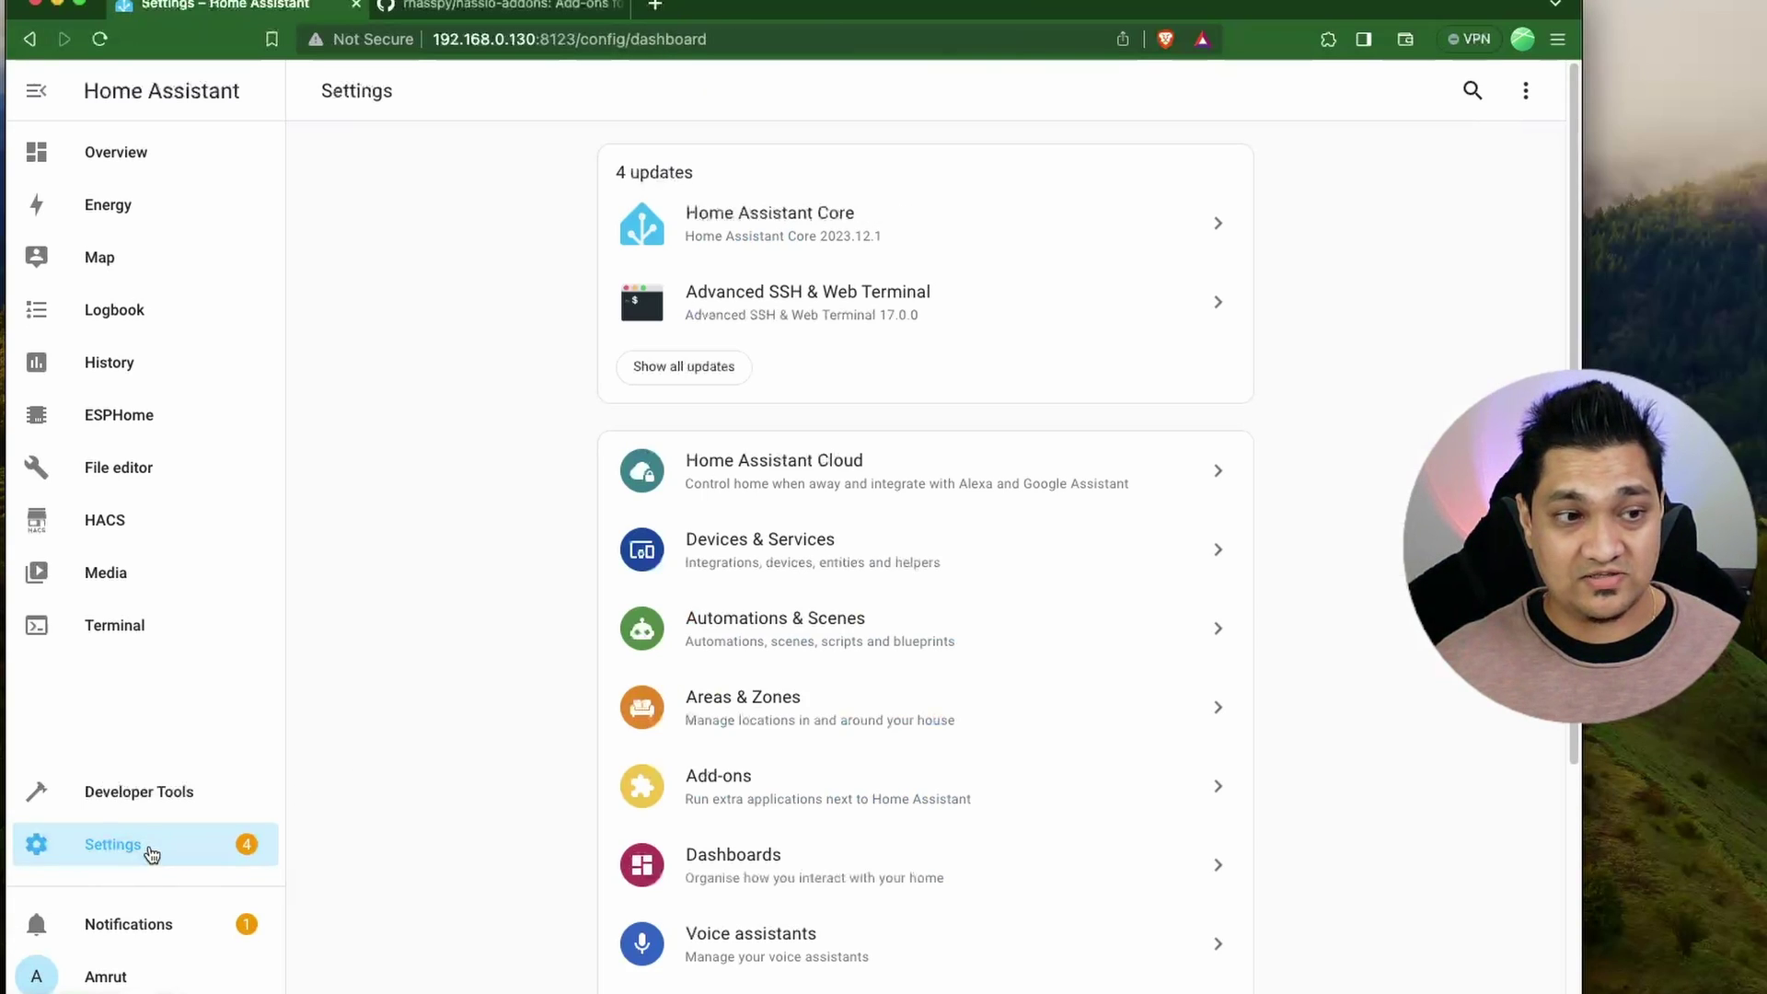
left_click(799, 558)
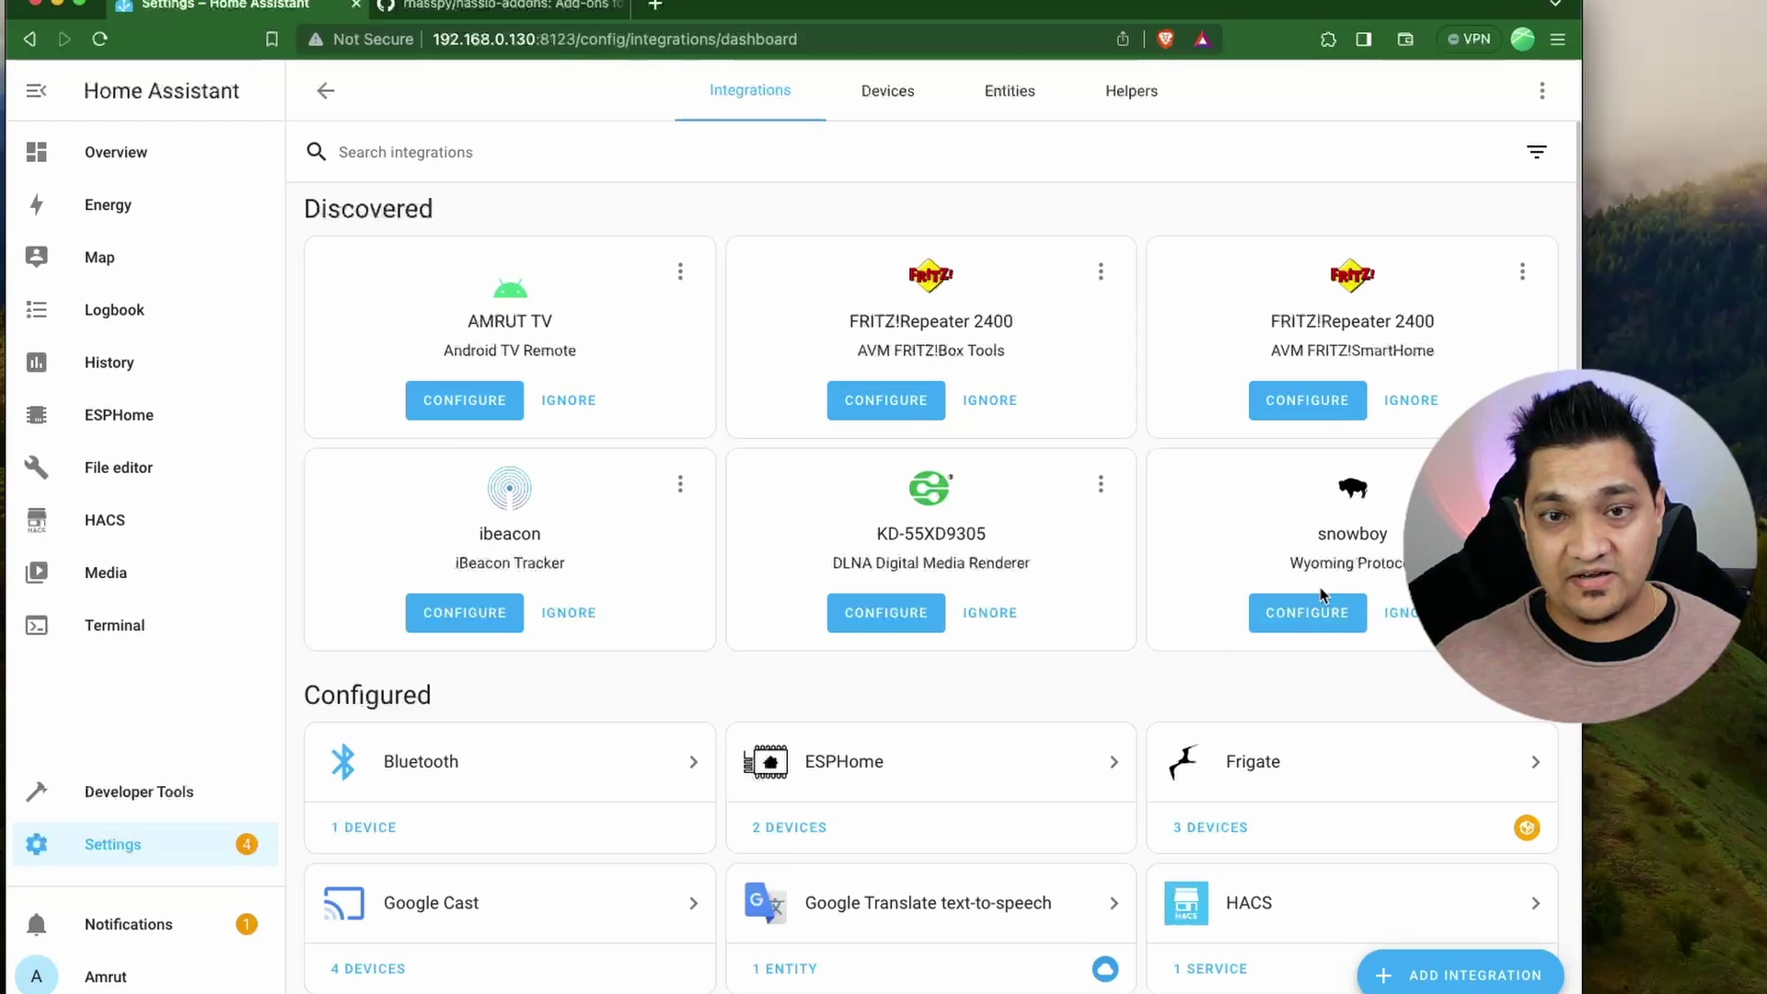
left_click(1305, 615)
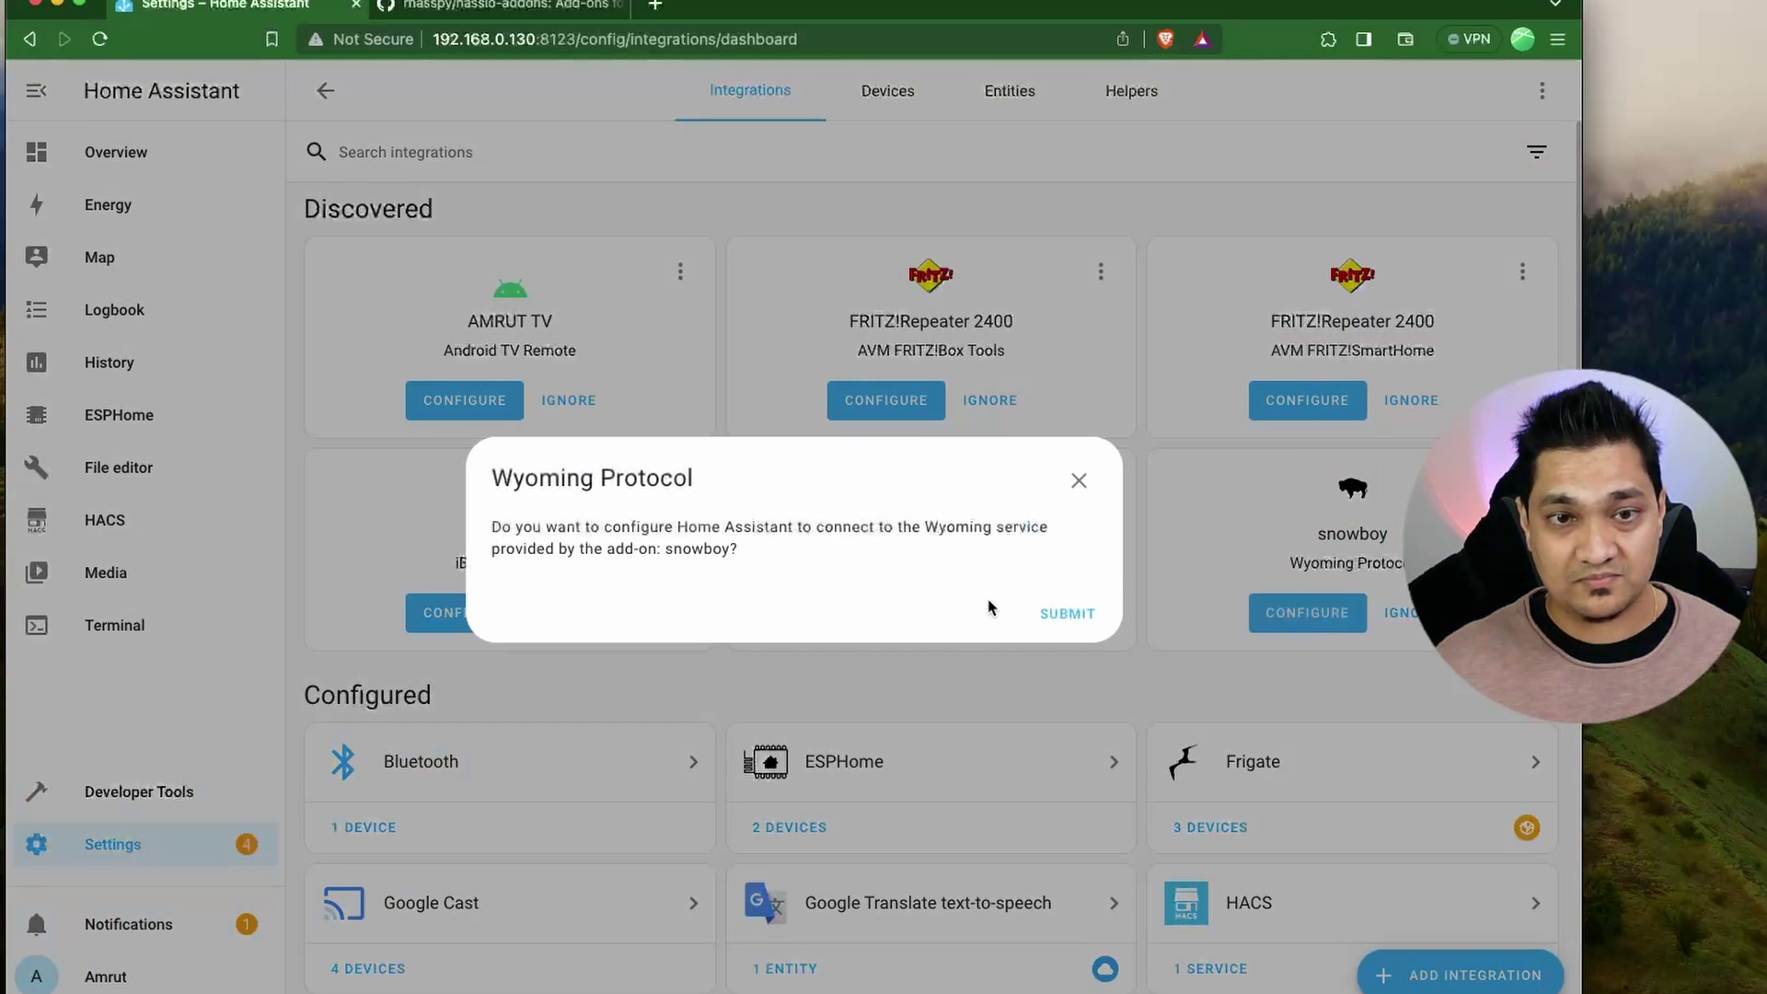
left_click(1056, 612)
left_click(958, 599)
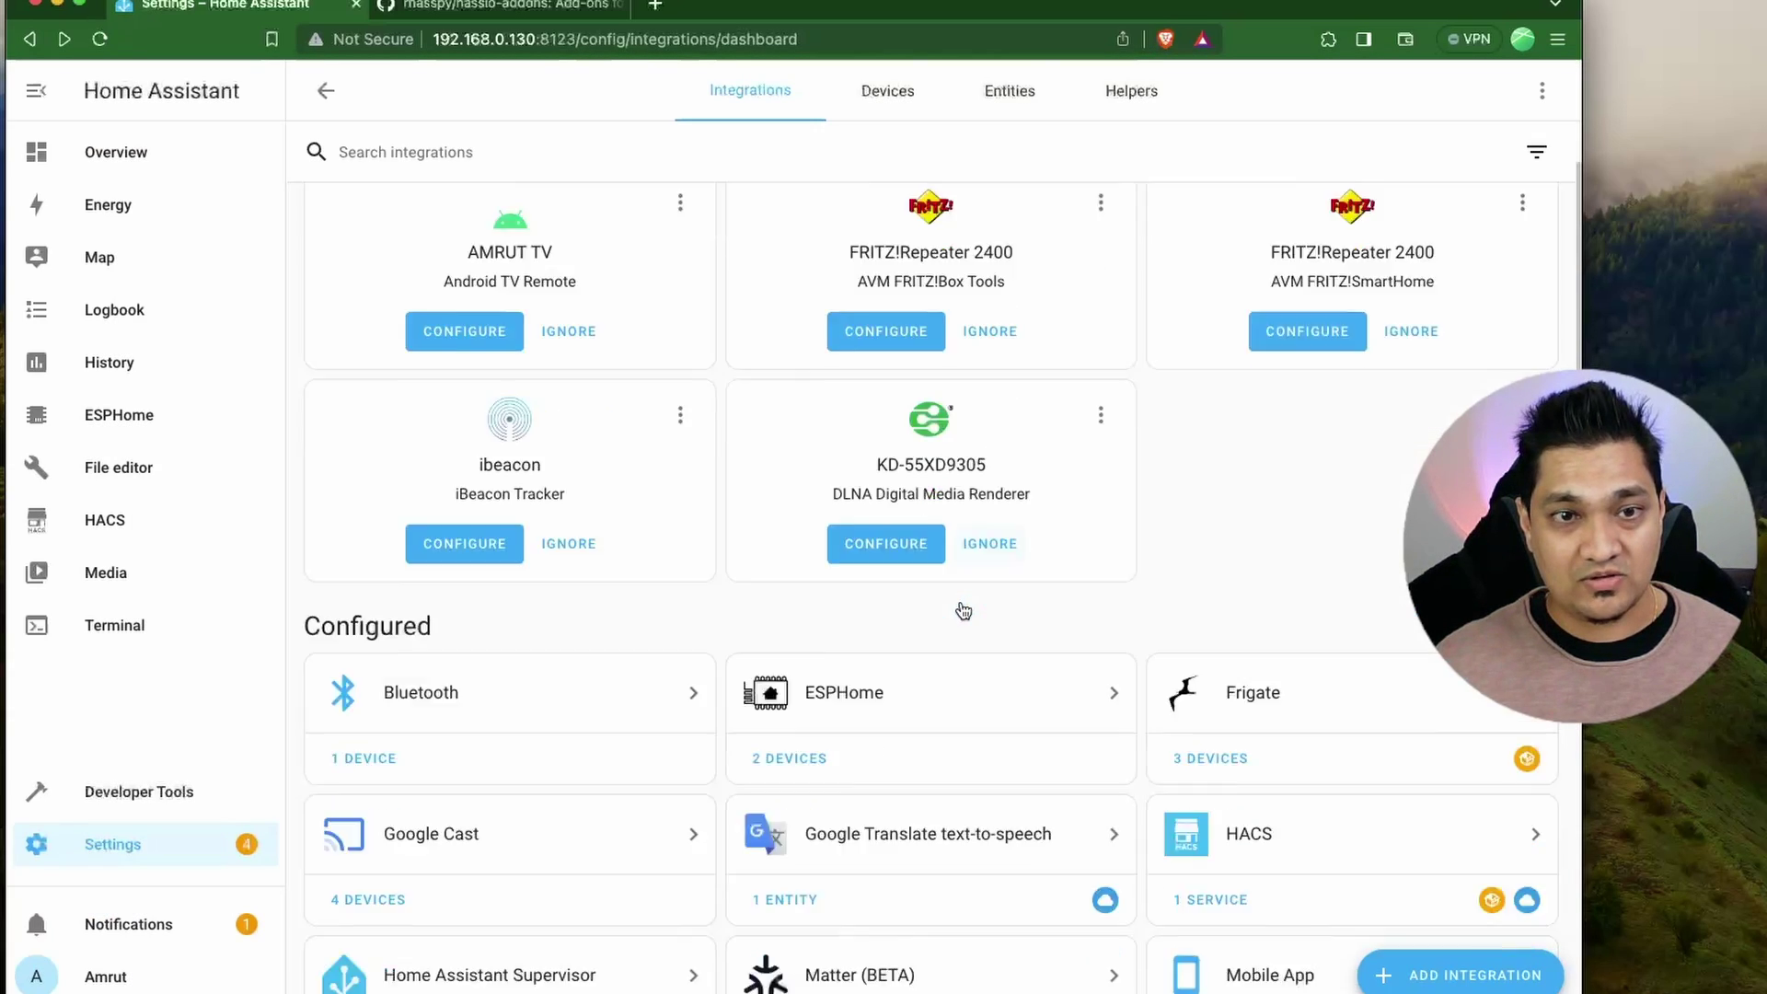
scroll(957, 611, "down", 7)
left_click(510, 828)
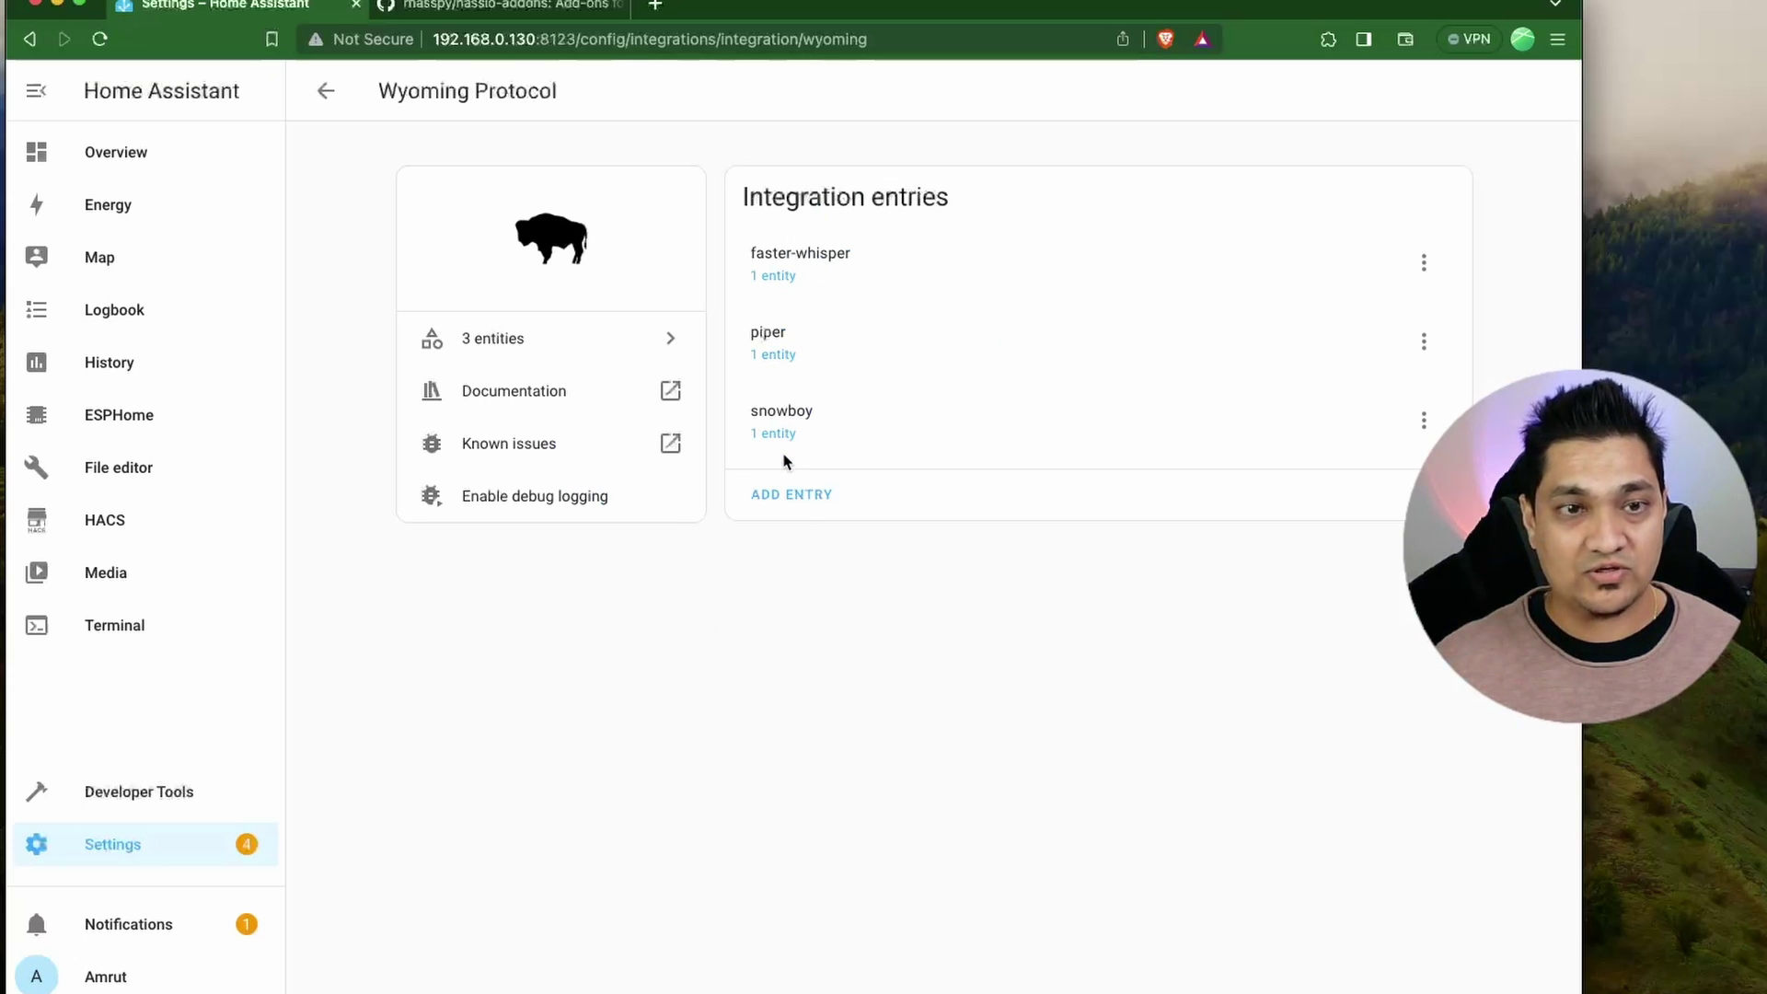
Step: Open the settings of the Home Assistant voice assistant by way of Assist's assistant management on the Overview dashboard
left_click(136, 154)
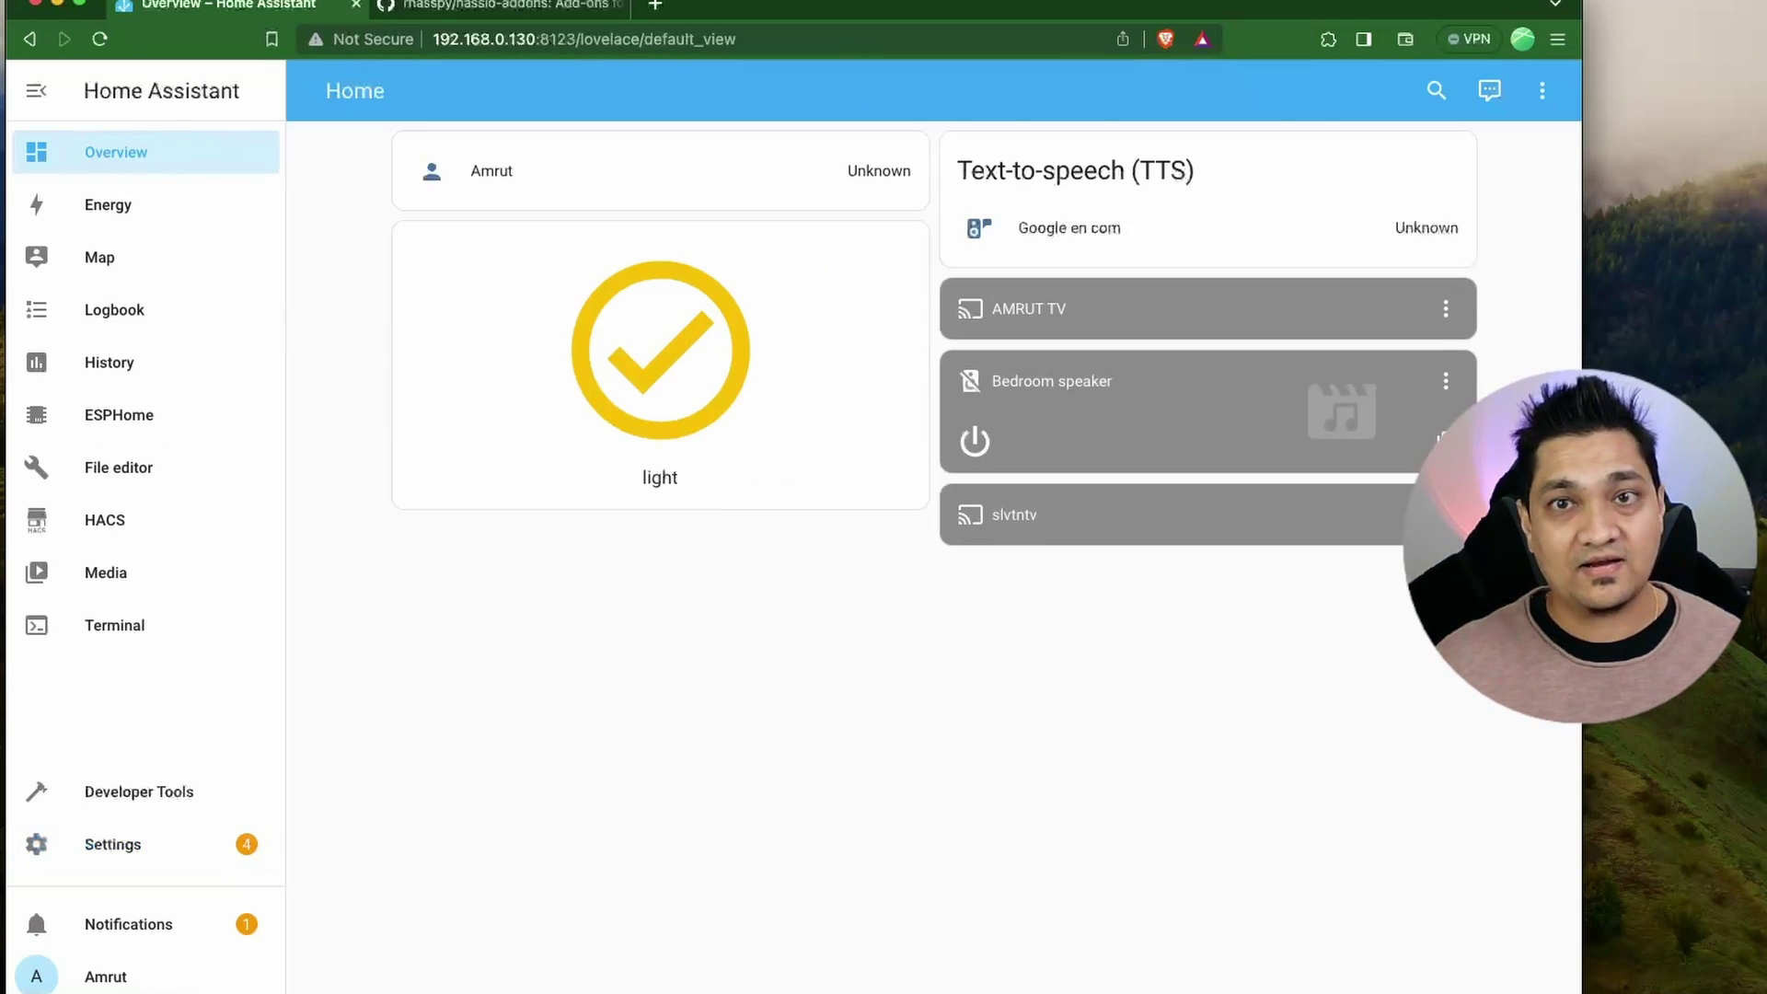
left_click(1488, 90)
left_click(704, 322)
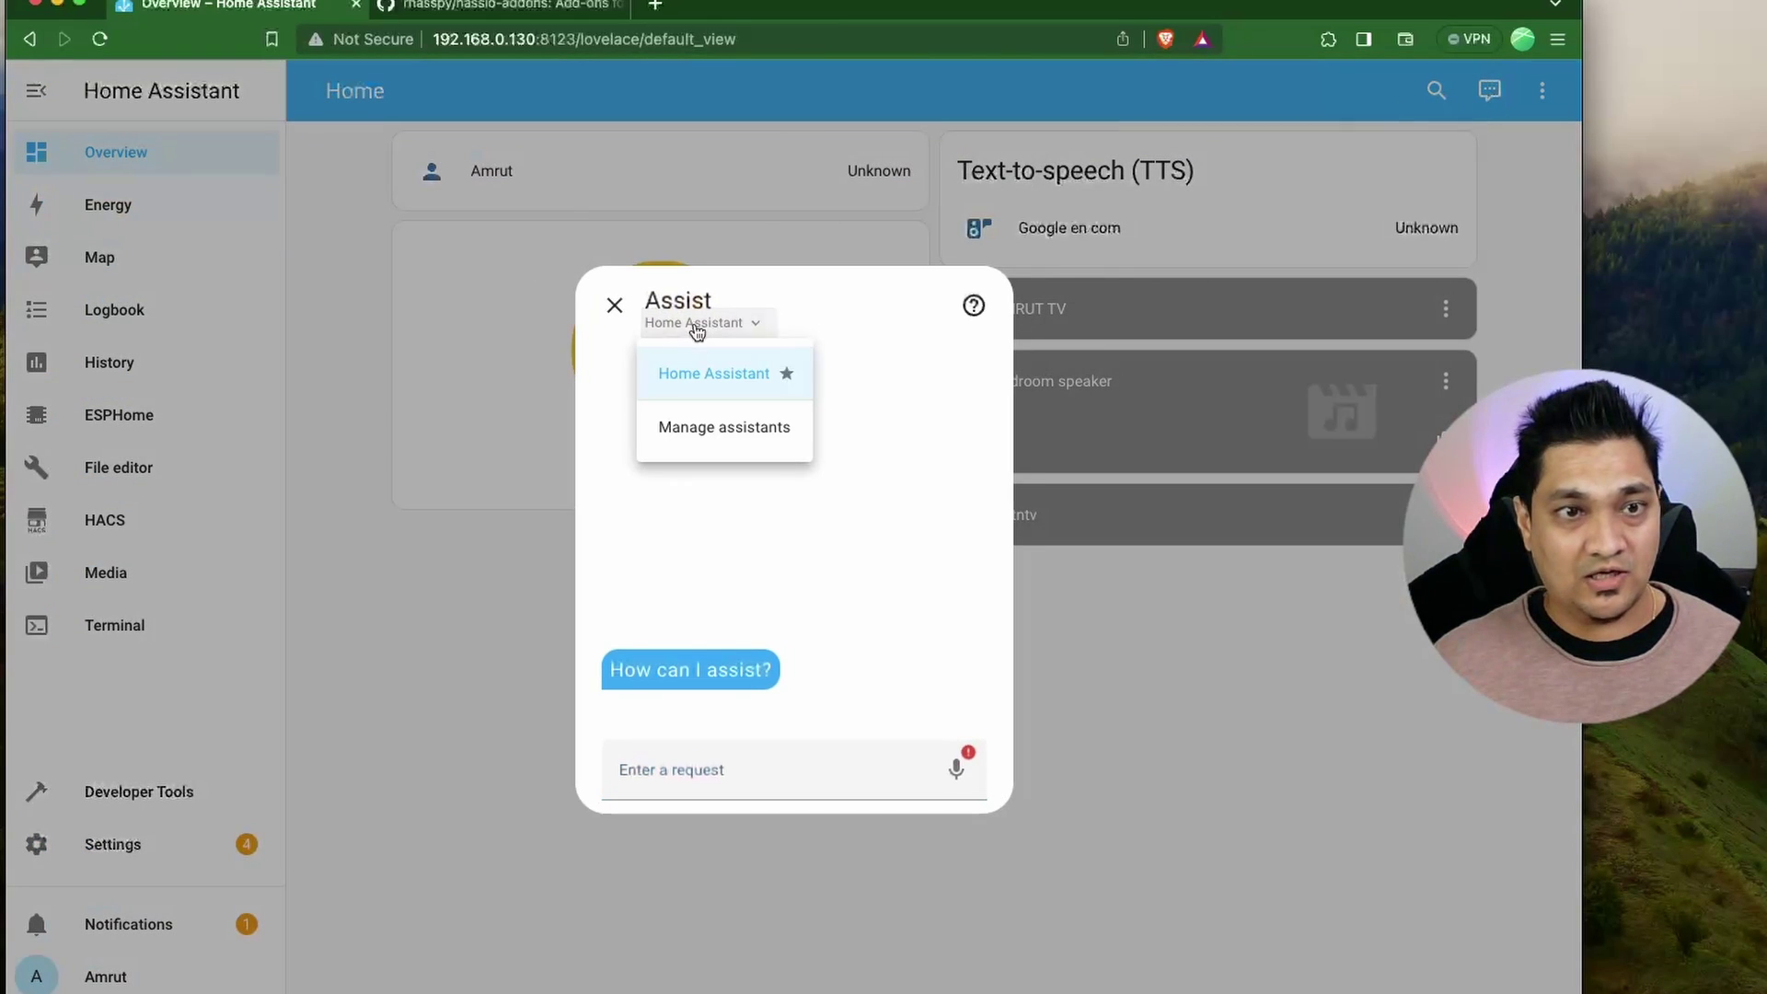
left_click(690, 434)
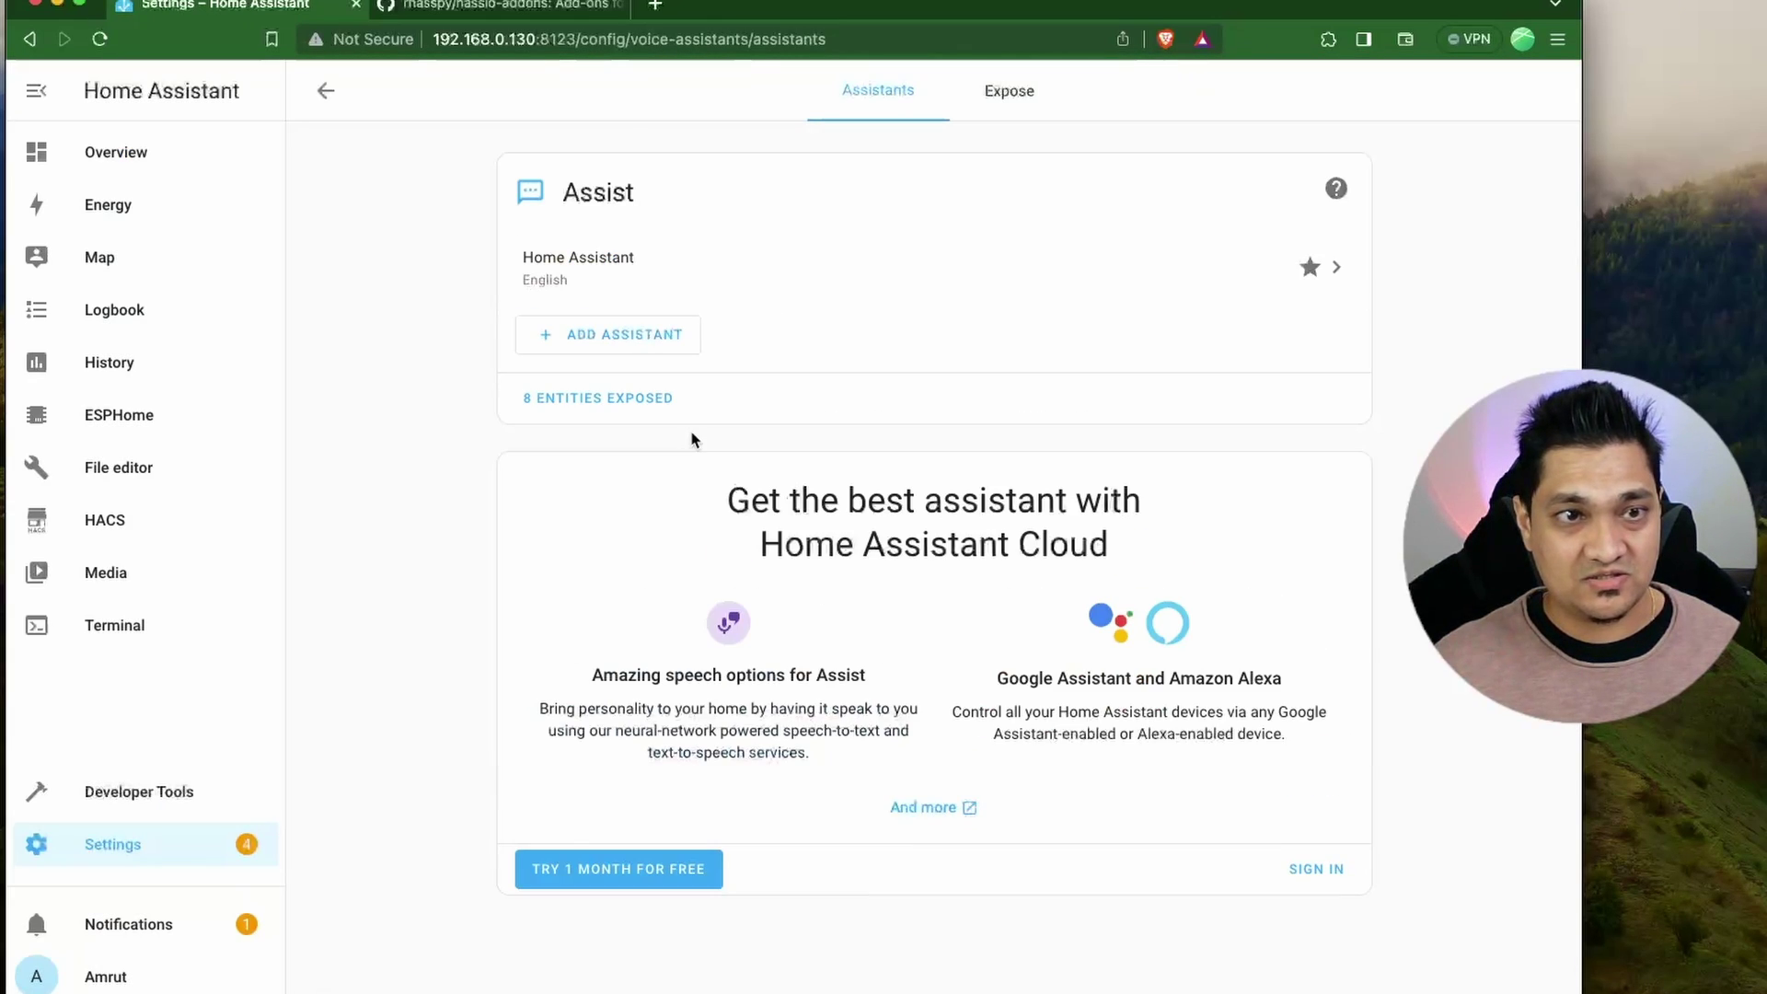
left_click(948, 286)
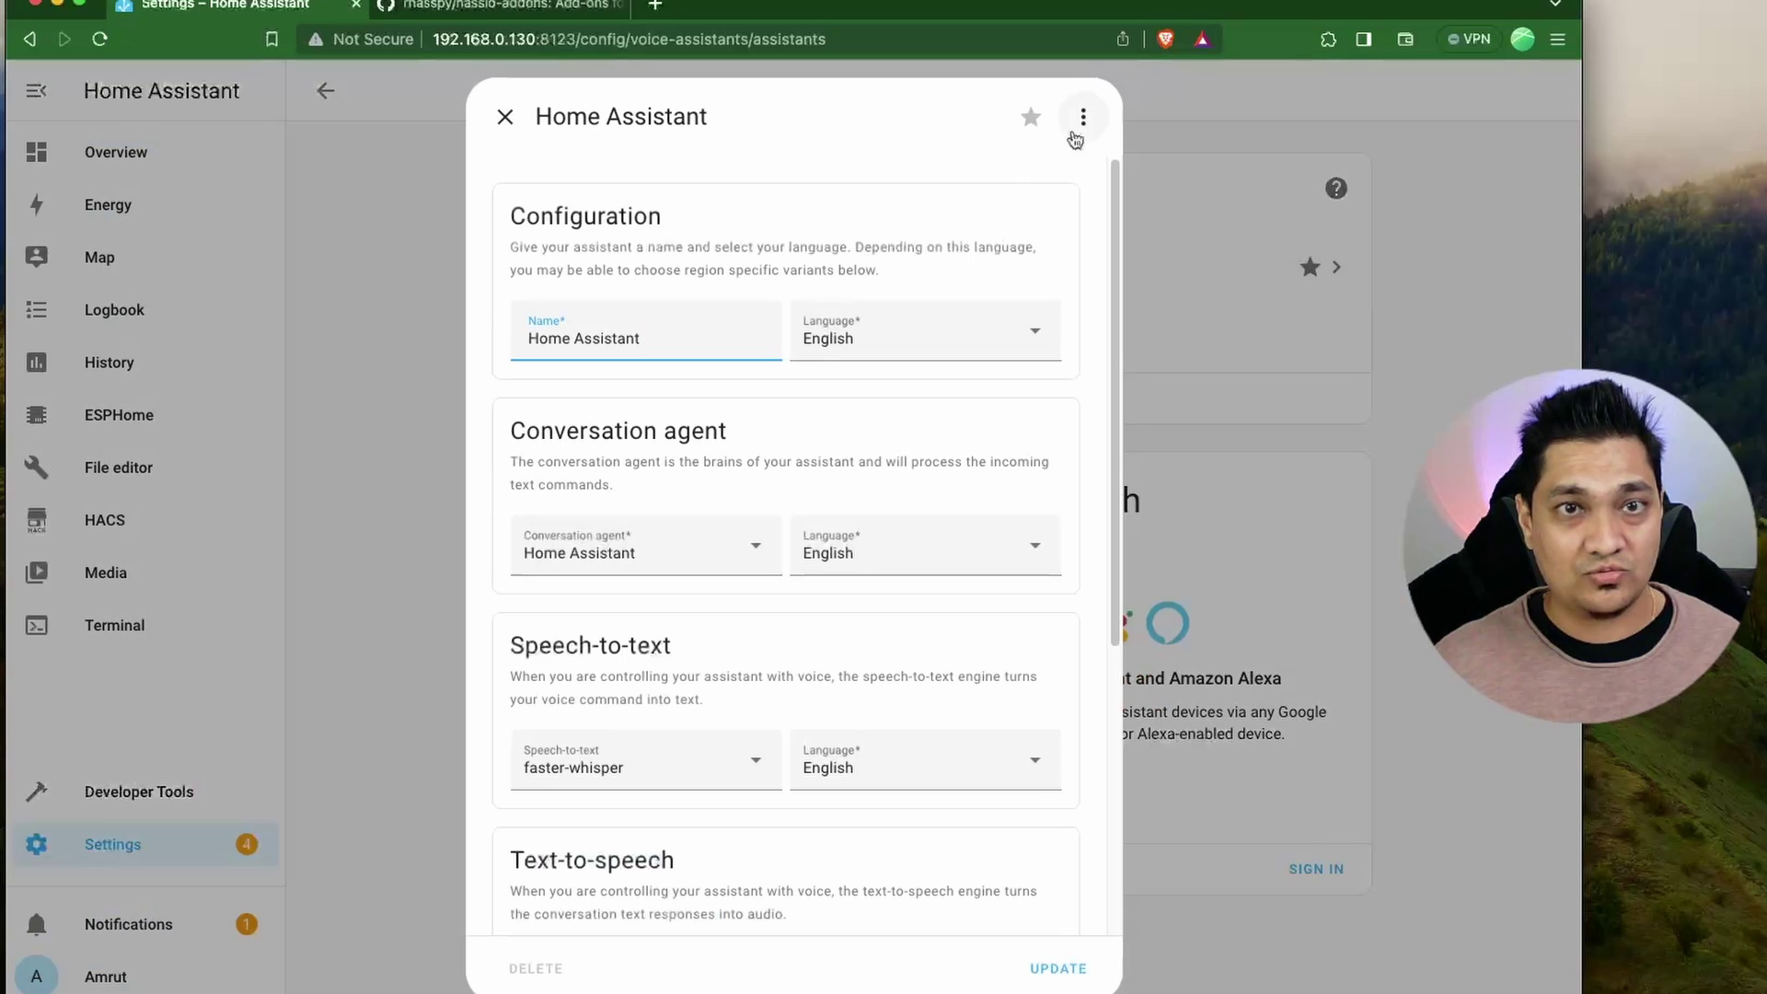
Step: Choose snowboy as both the wake word engine and the wake word of the assistant, and close its settings
scroll(1013, 430, "down", 3)
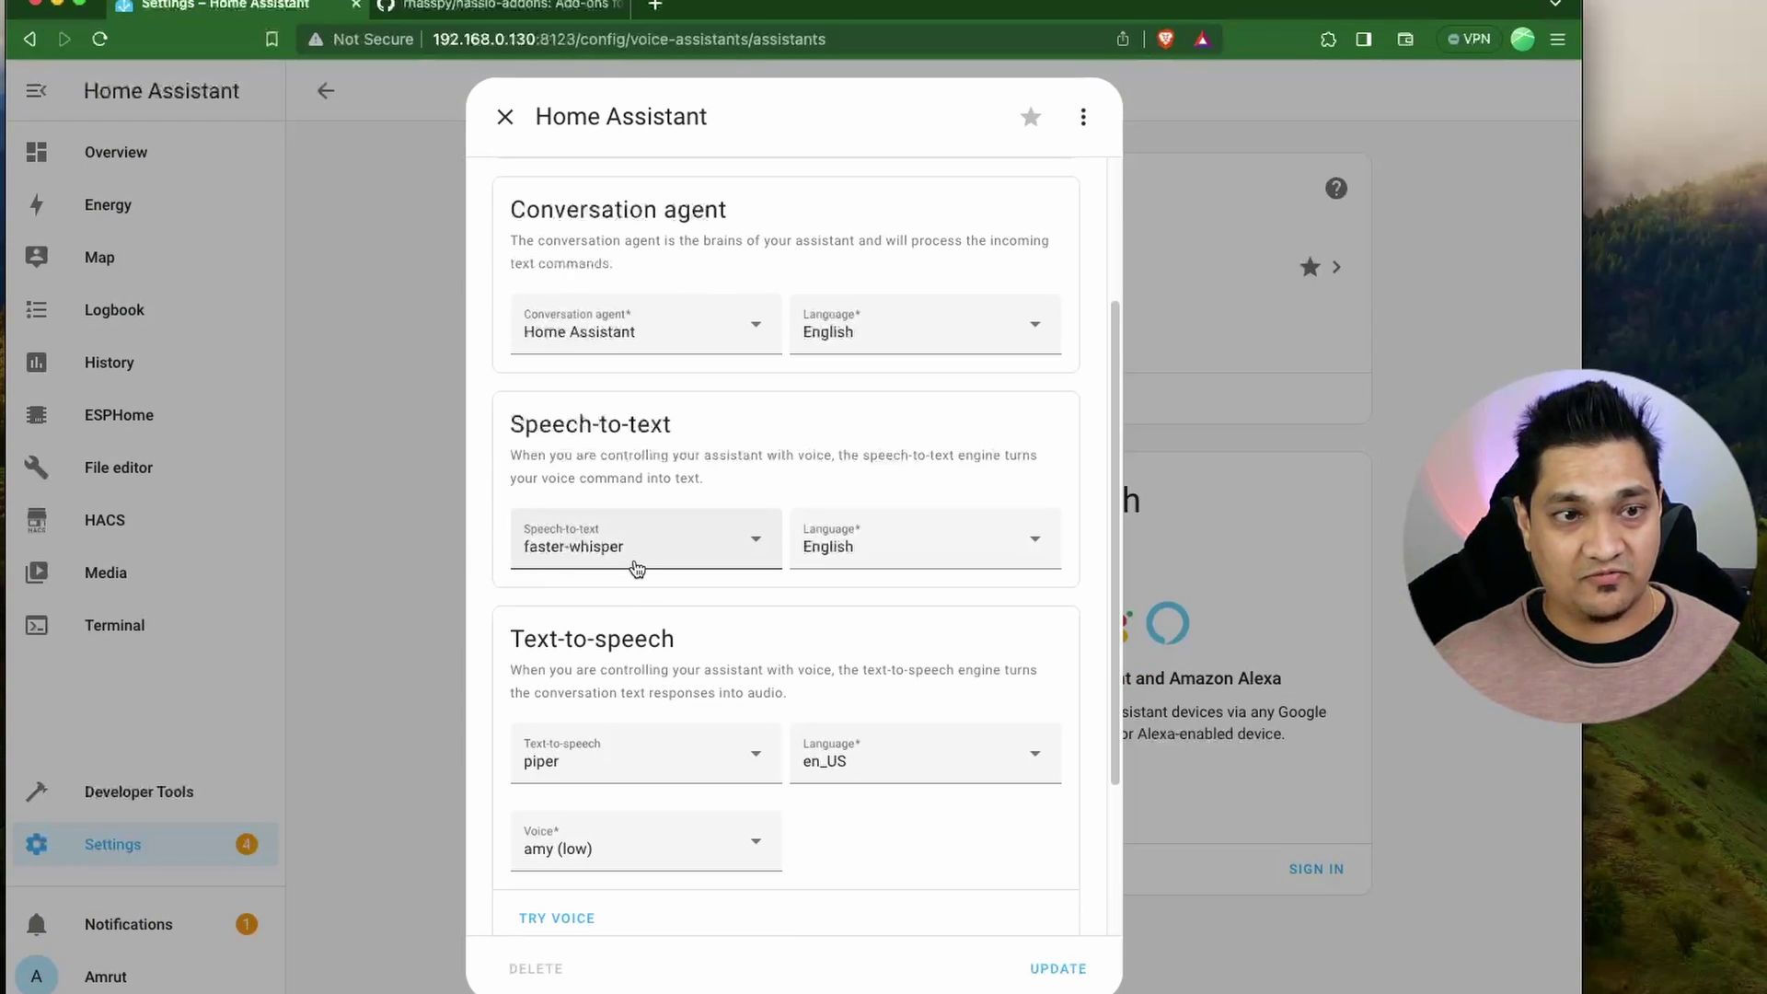
scroll(651, 607, "down", 3)
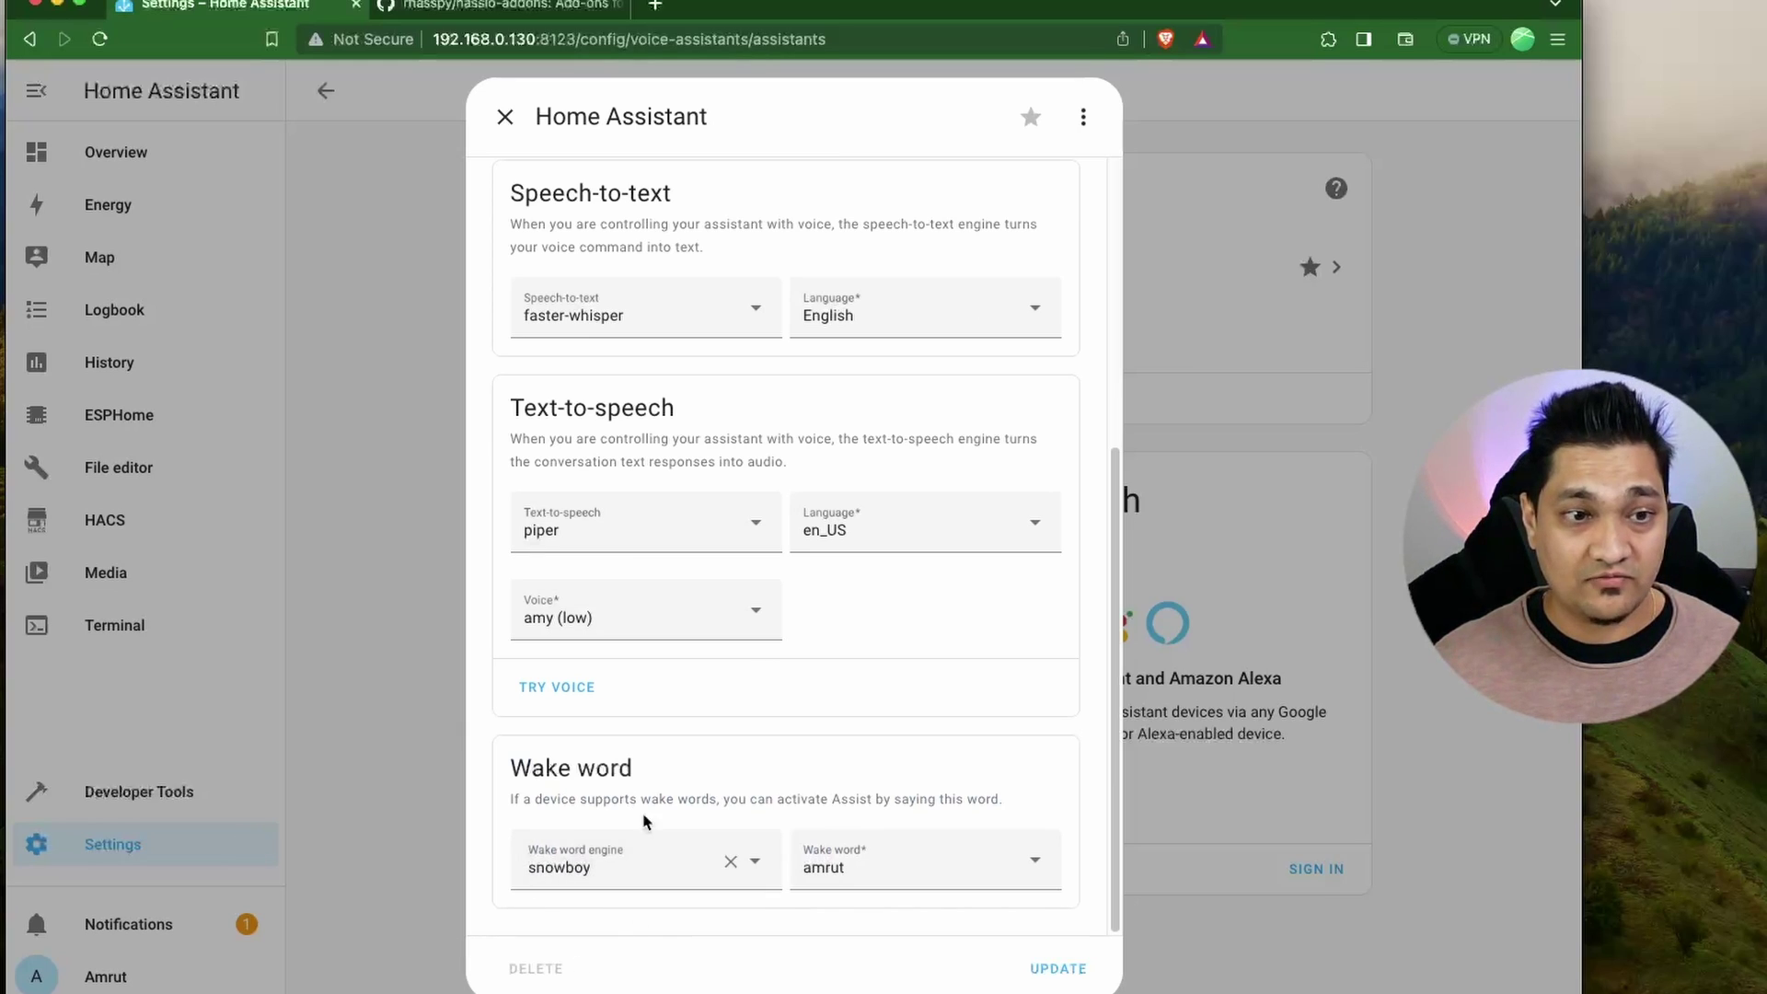
left_click(629, 874)
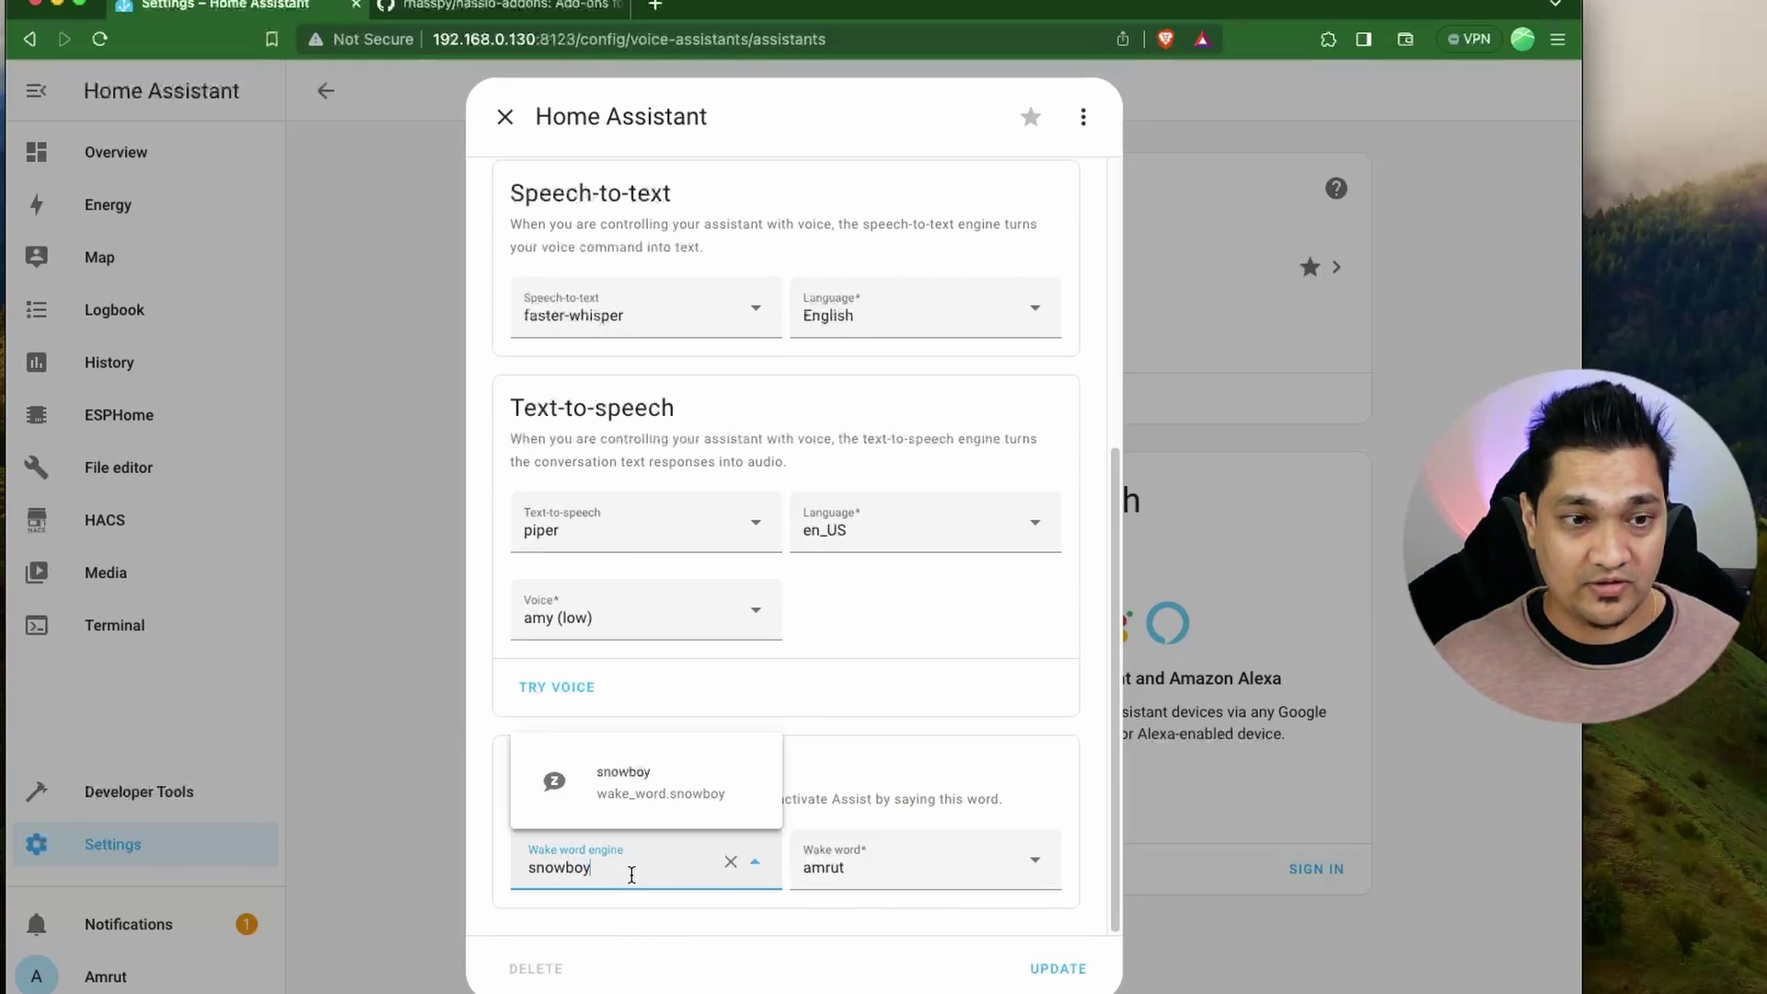
left_click(644, 805)
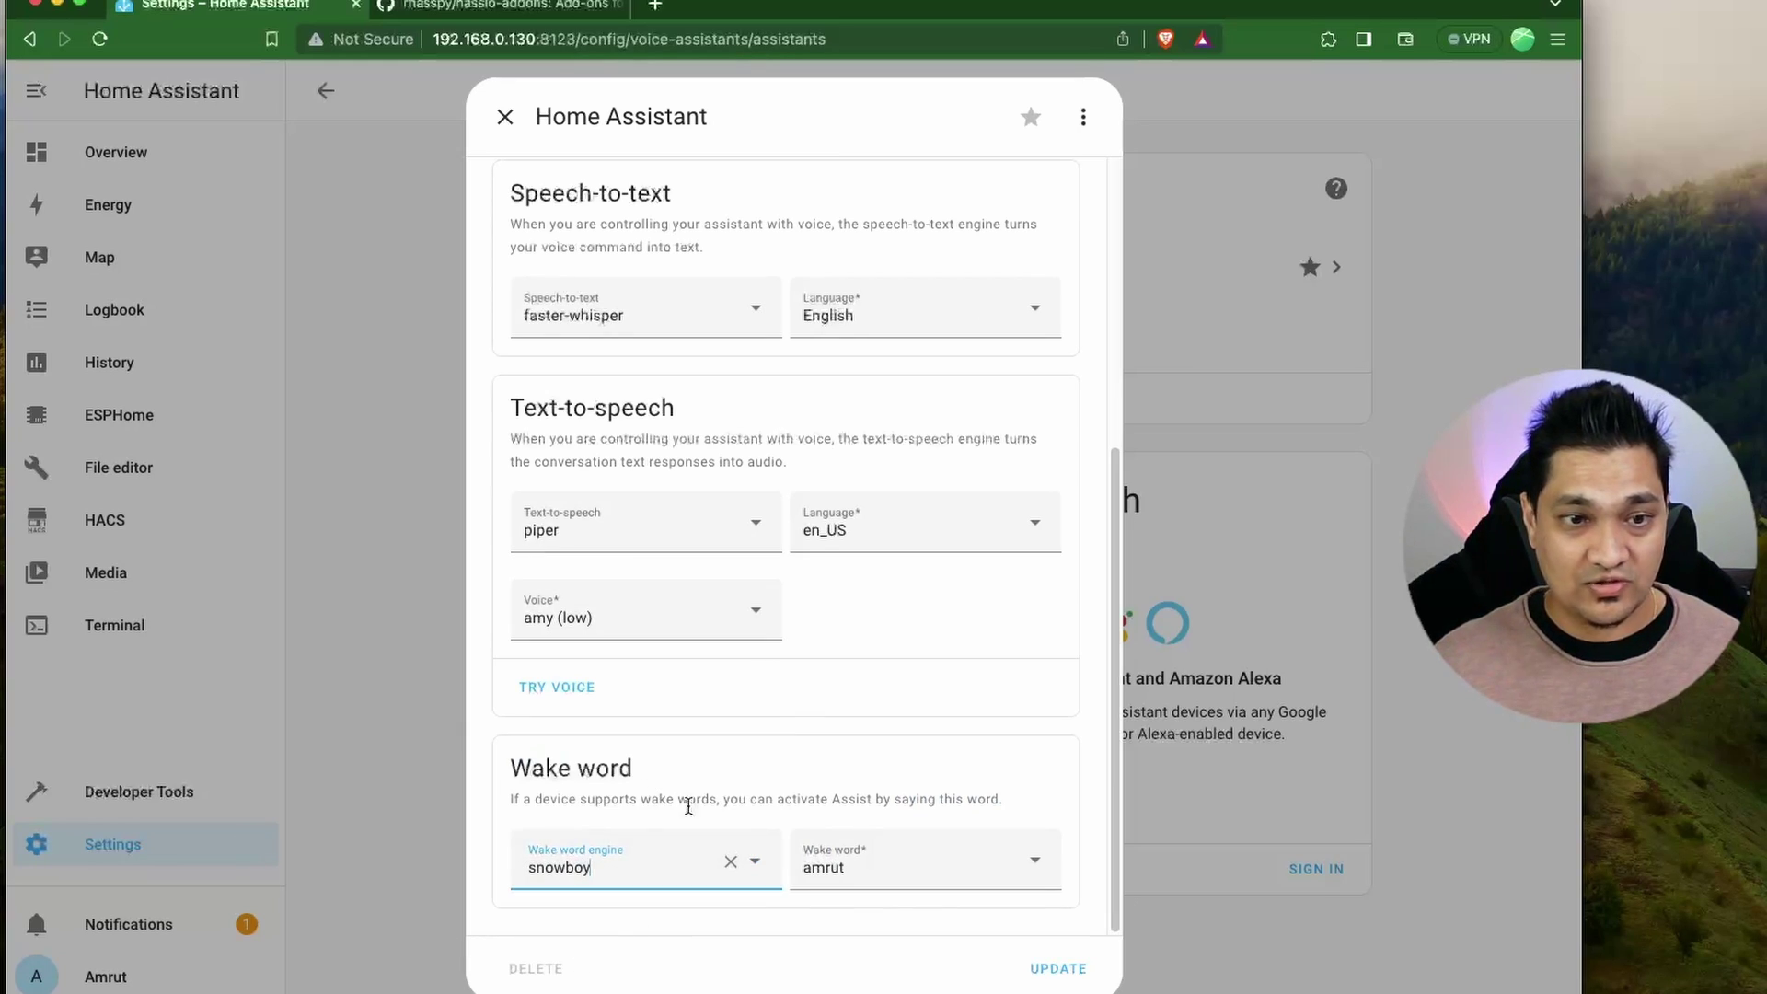
left_click(874, 876)
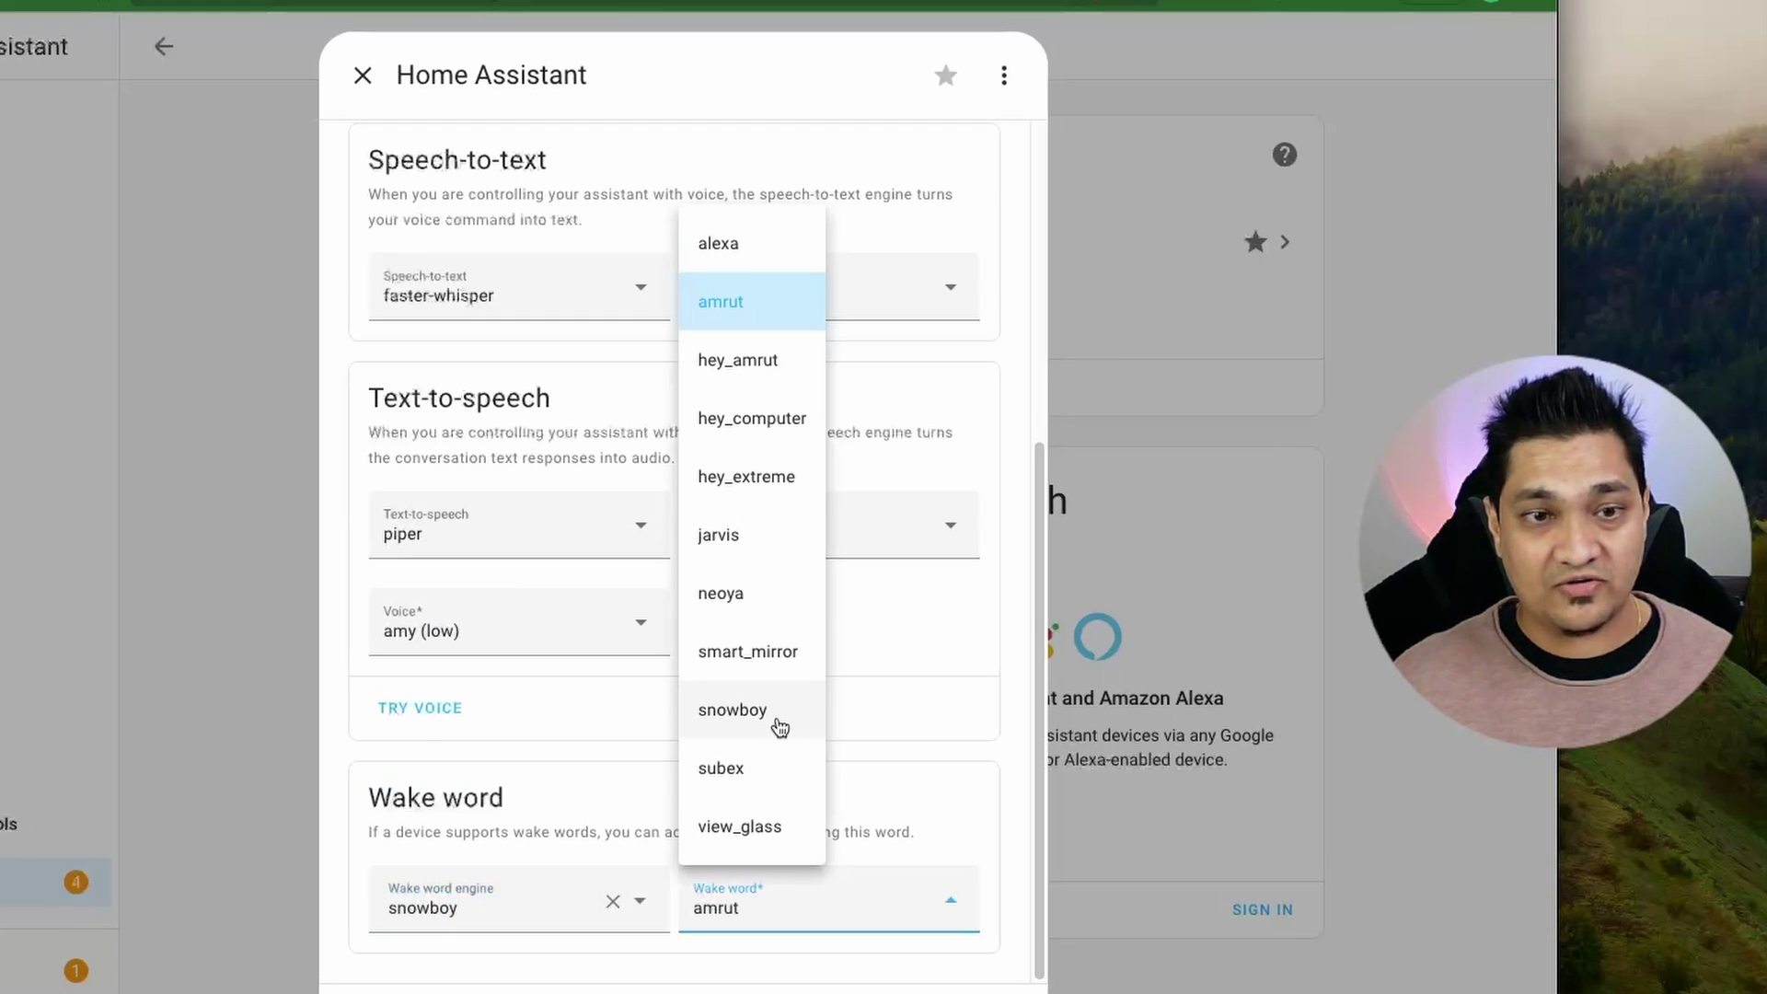
left_click(778, 723)
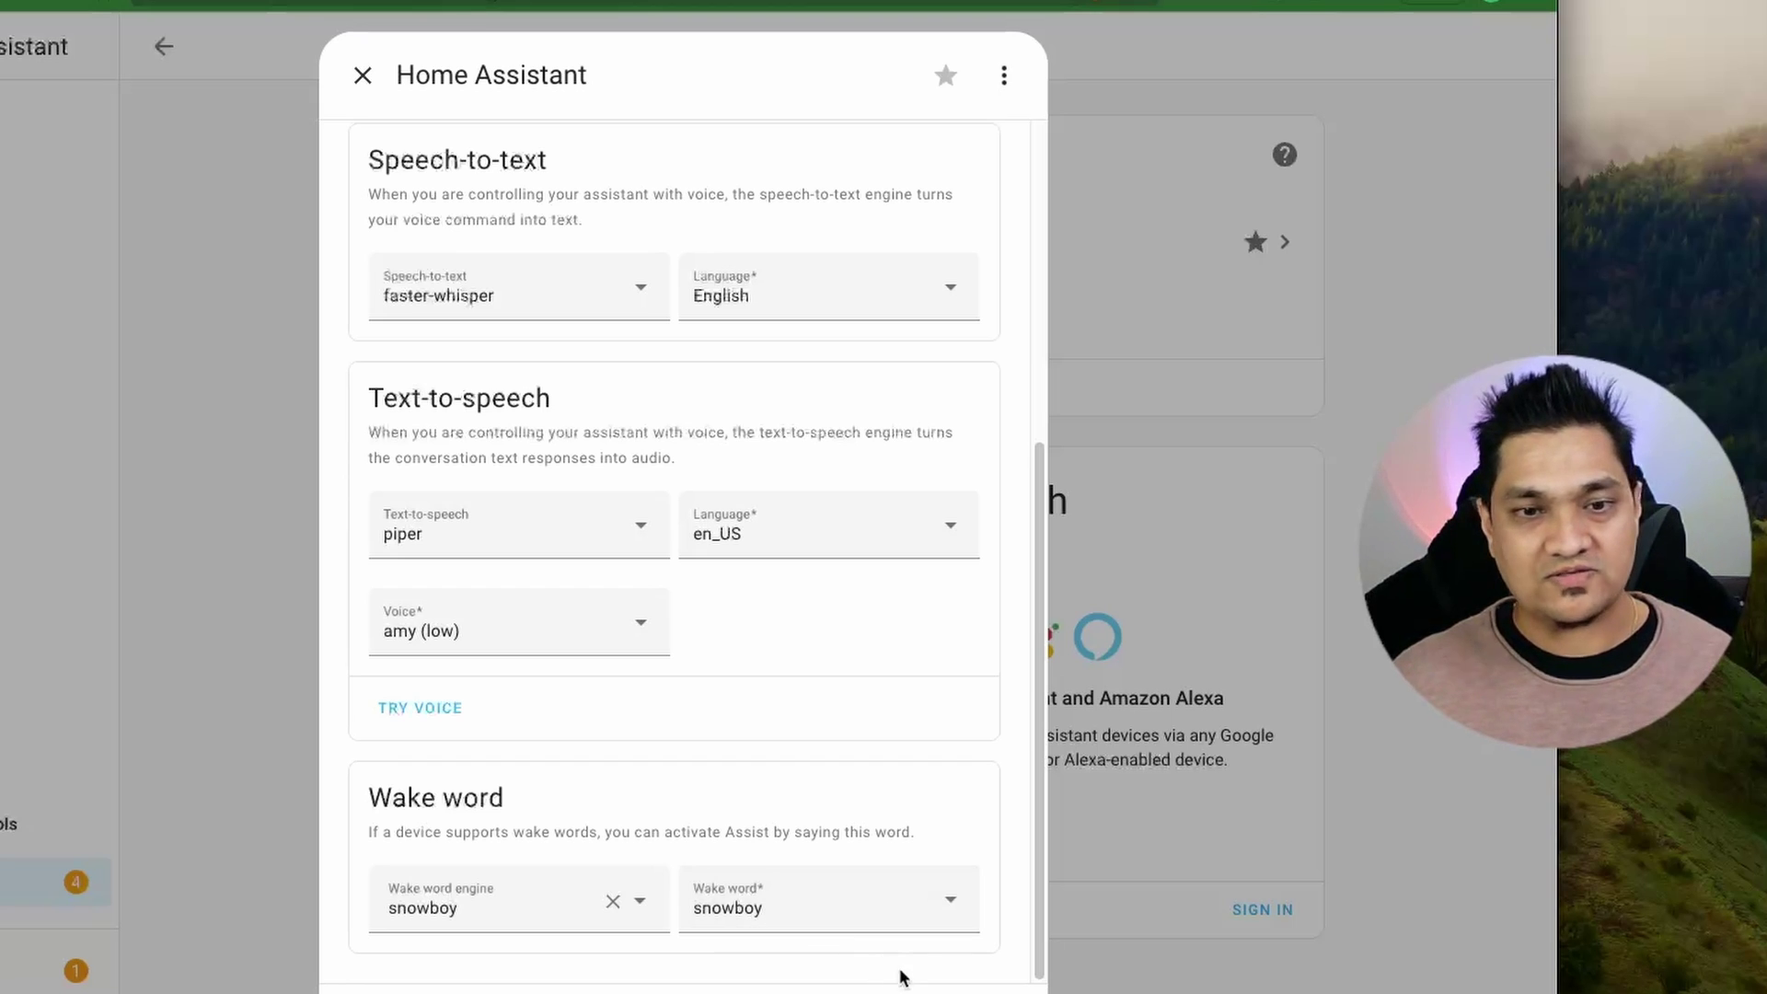
key("Escape")
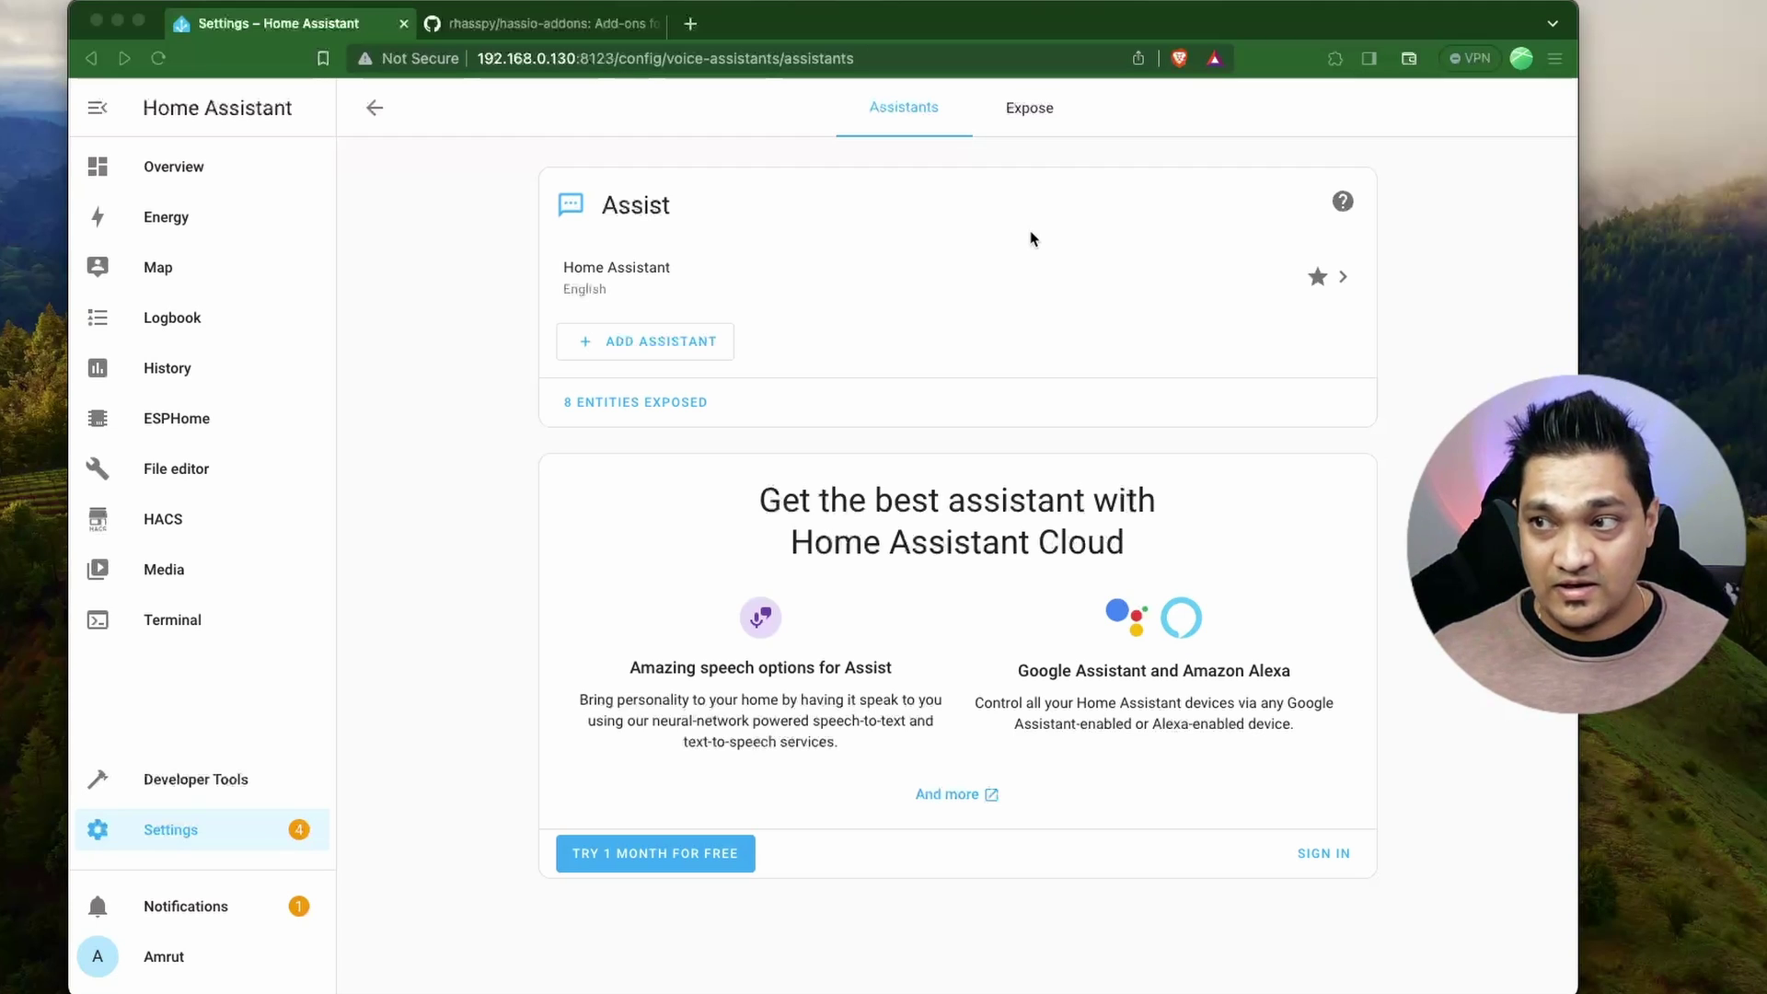
Step: Switch to a terminal and run "docker run -it -p 8000:8000 rhasspy/snowboy-seasalt"
key("alt+space")
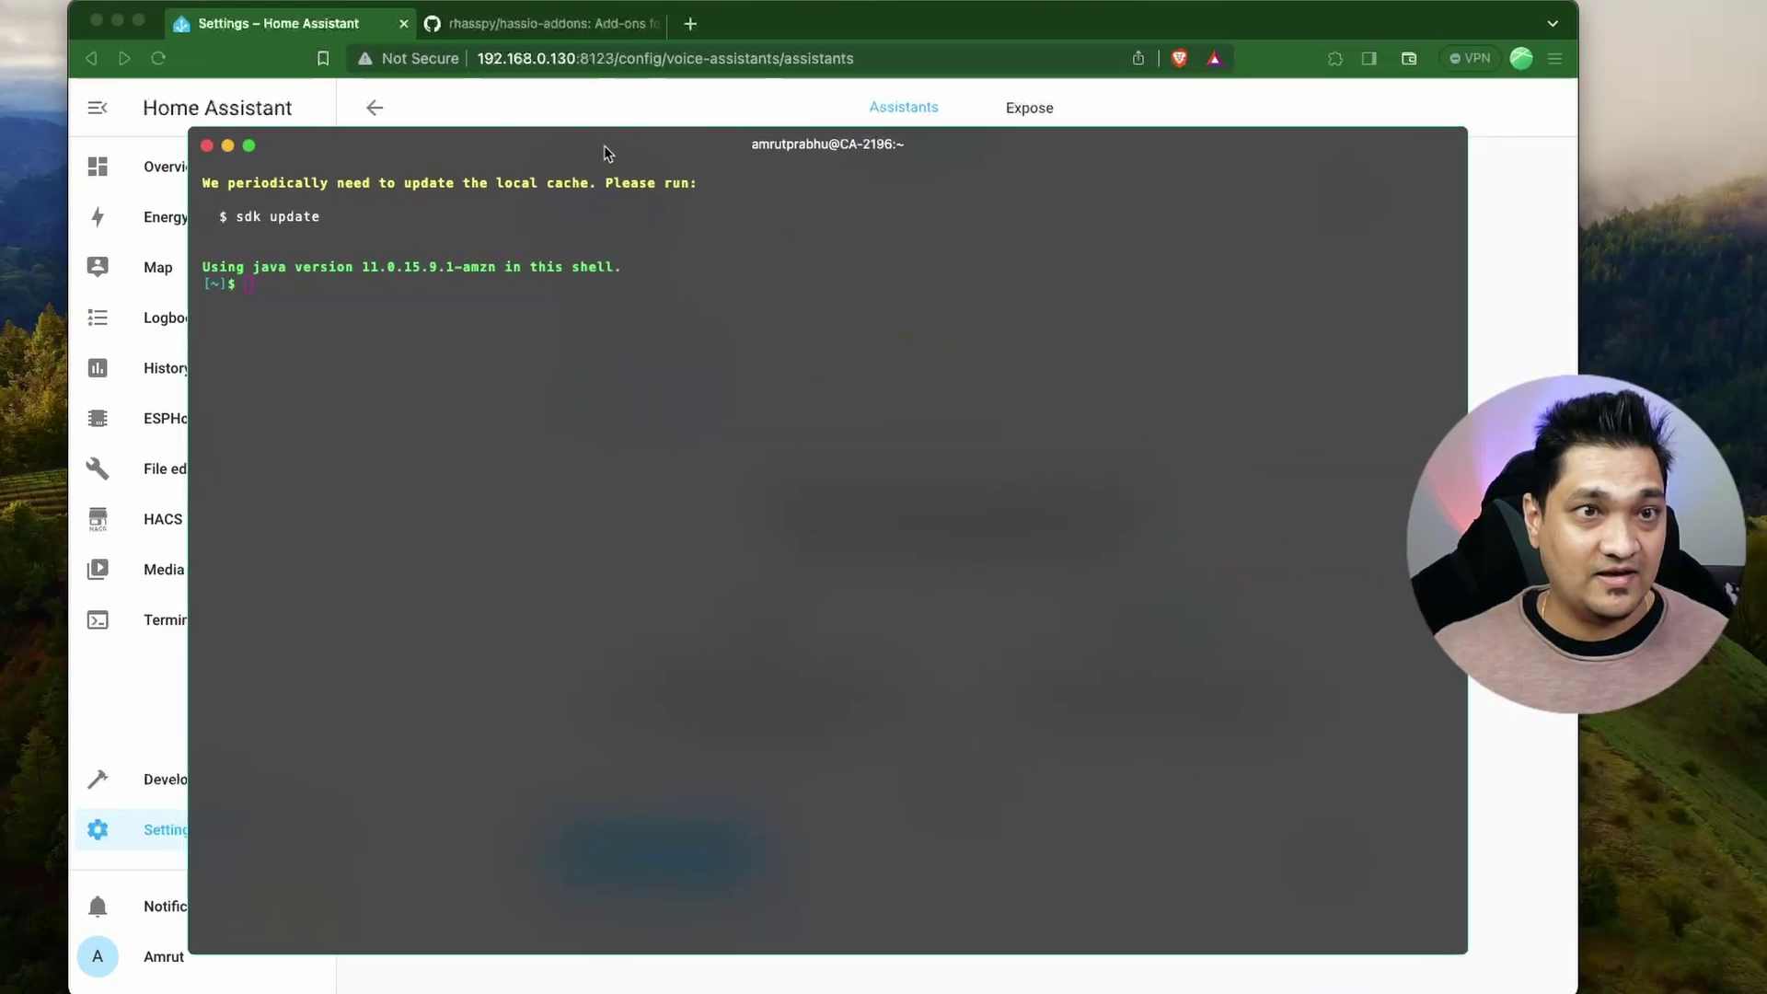
left_click_drag(609, 153, 642, 159)
type("docker run -it -p 8000:8000 rhasspy/snowboy-seasalt")
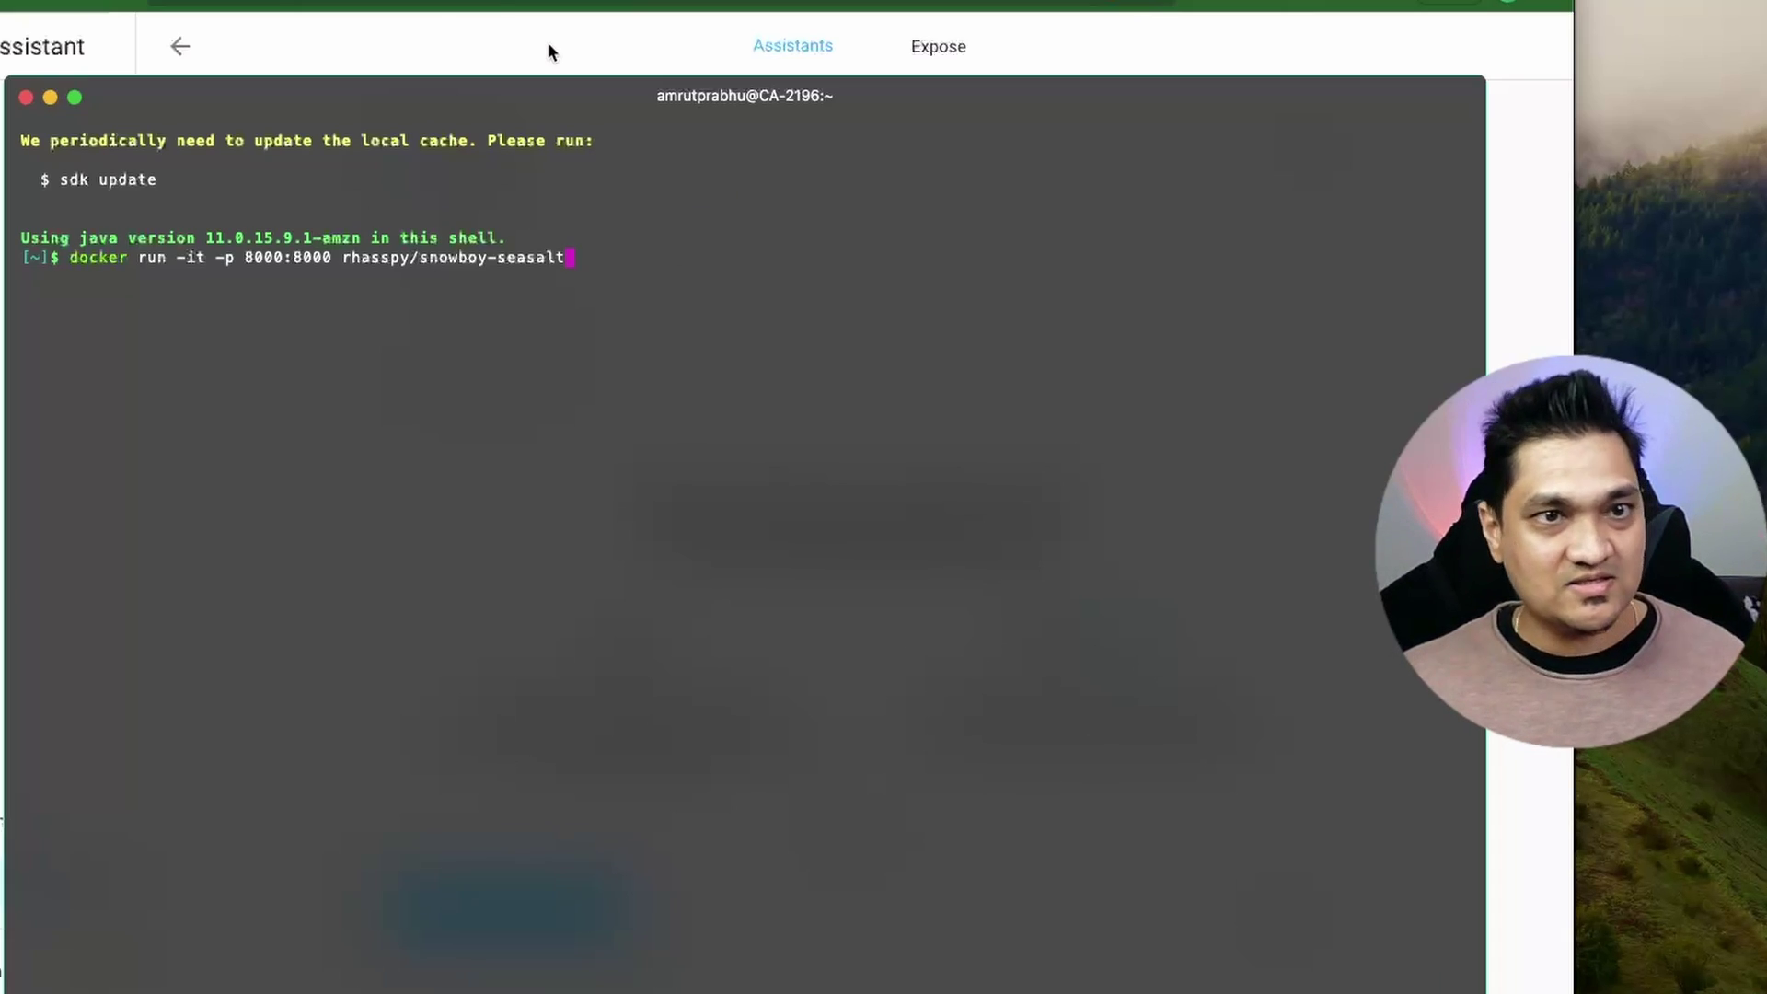
left_click_drag(343, 258, 557, 247)
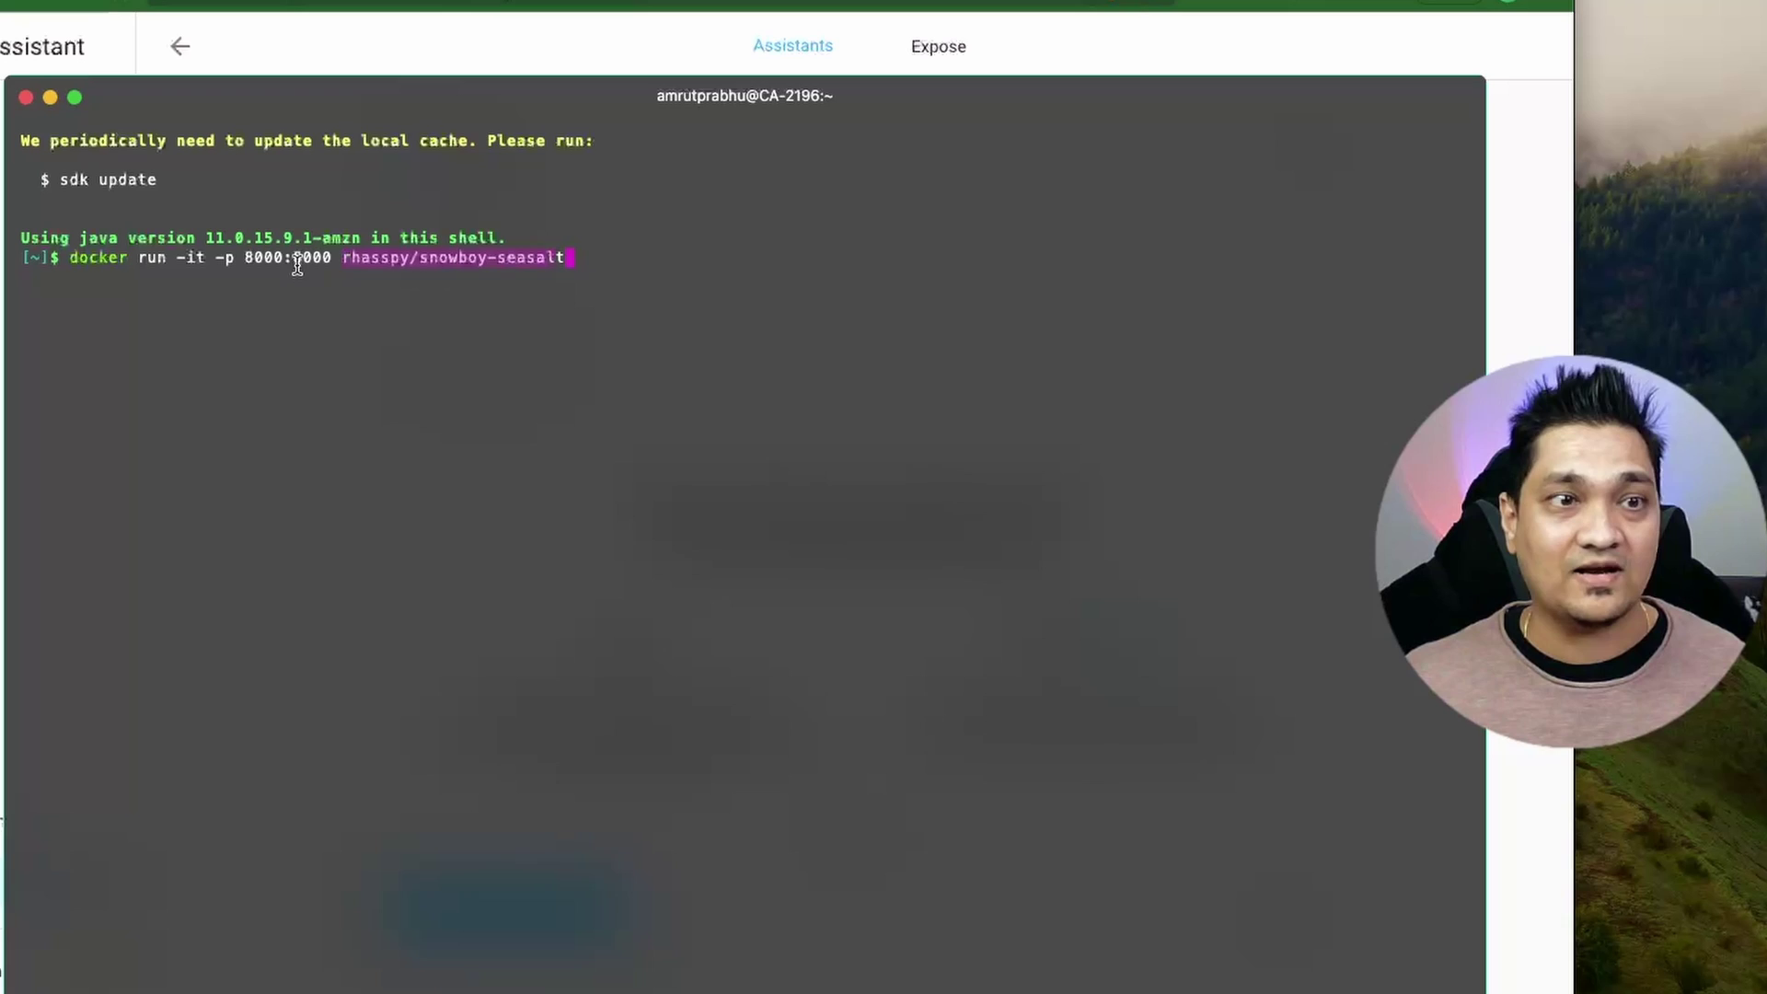
left_click(246, 255)
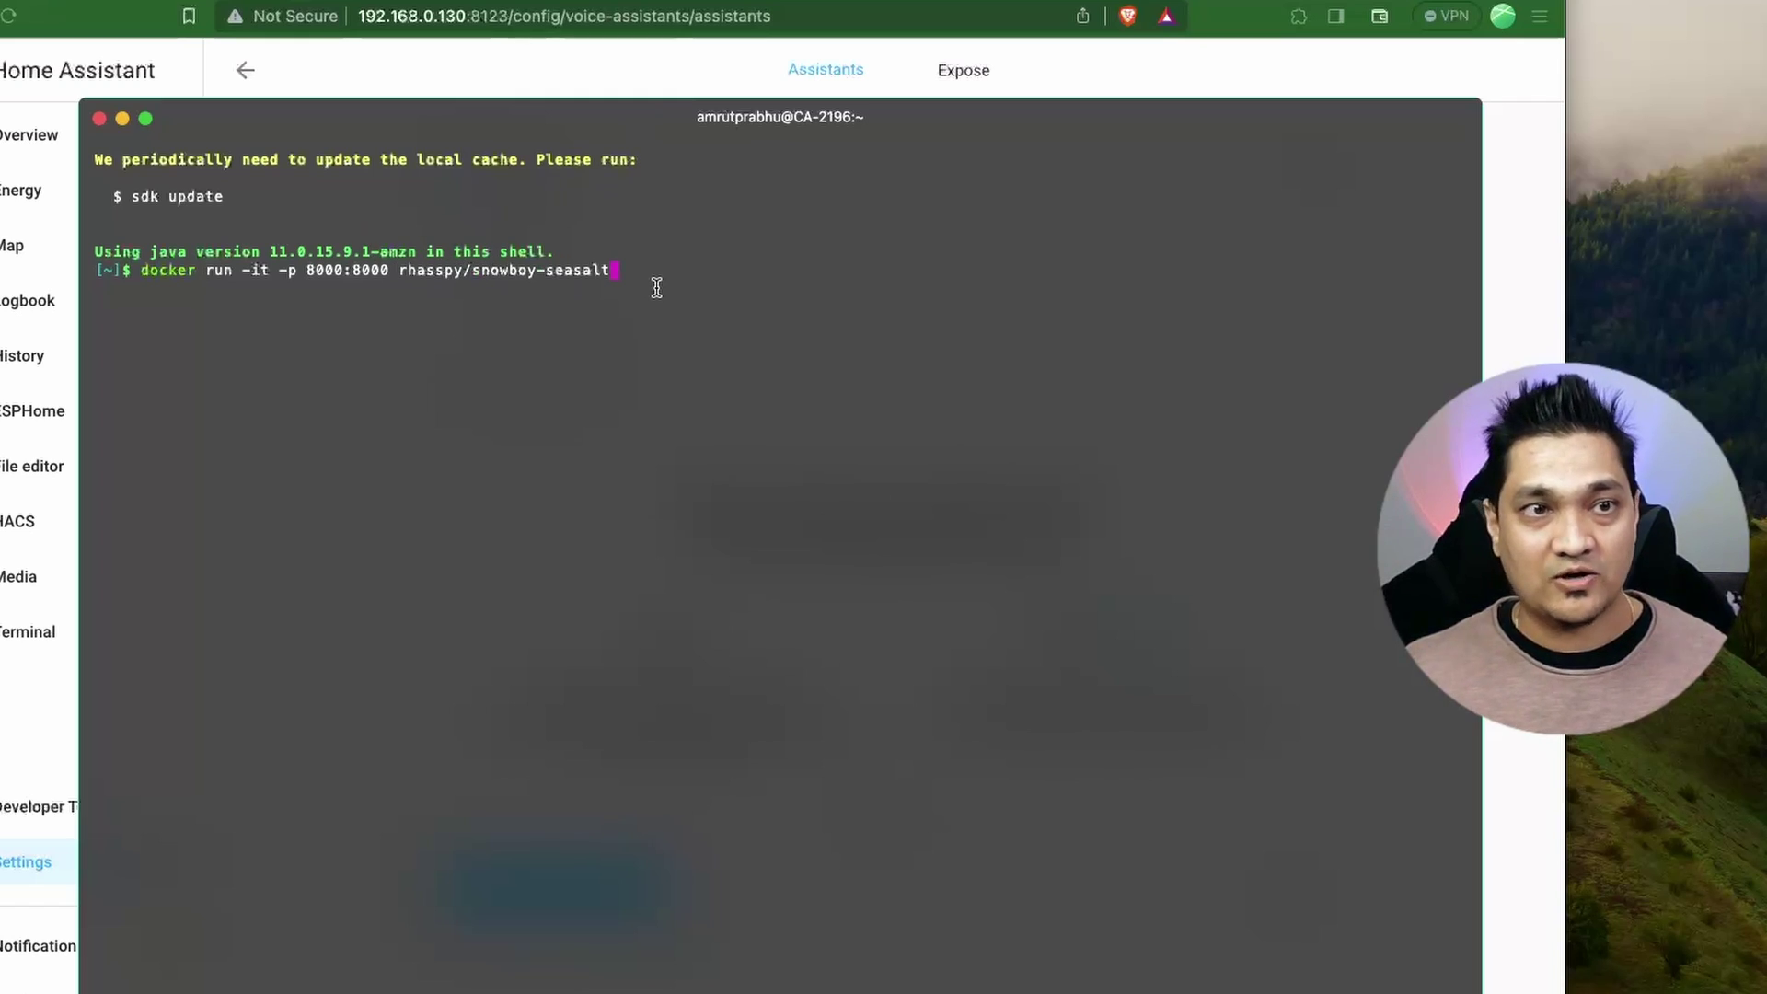
key("Return")
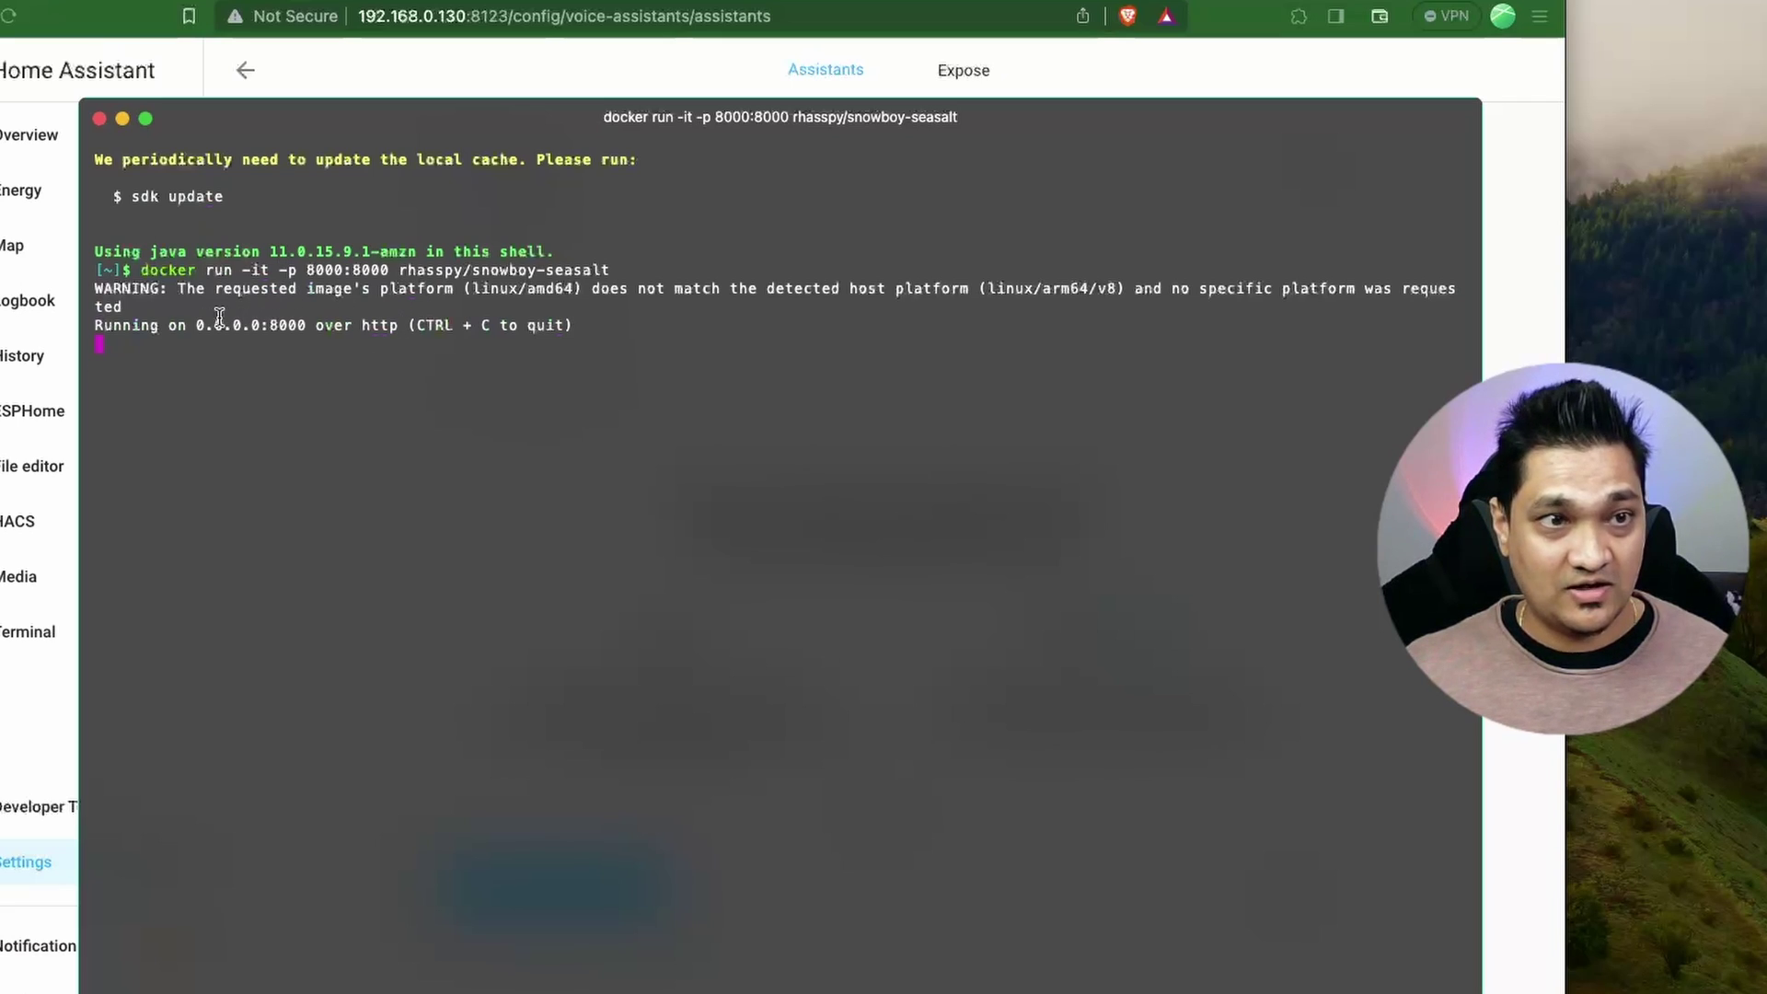
Step: Open localhost:8000 in a new browser tab to reach the Snowboy wake word recorder
left_click_drag(269, 324, 310, 324)
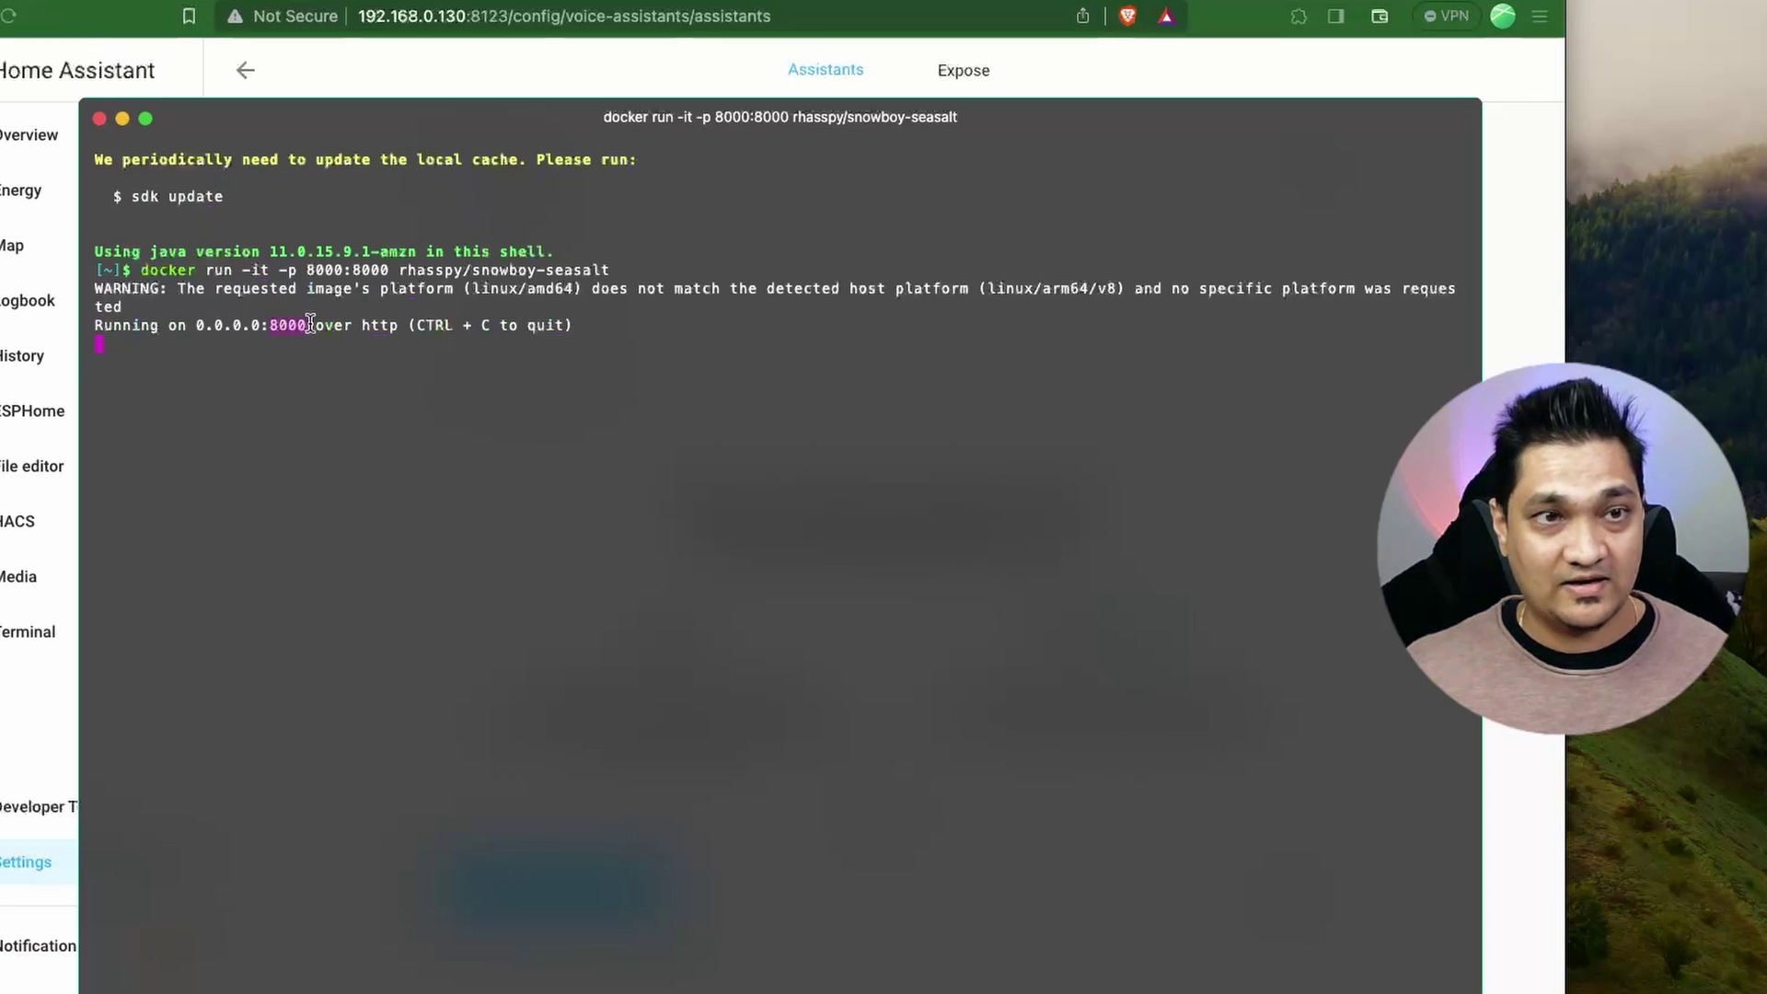
left_click(658, 5)
type("localhost:8000")
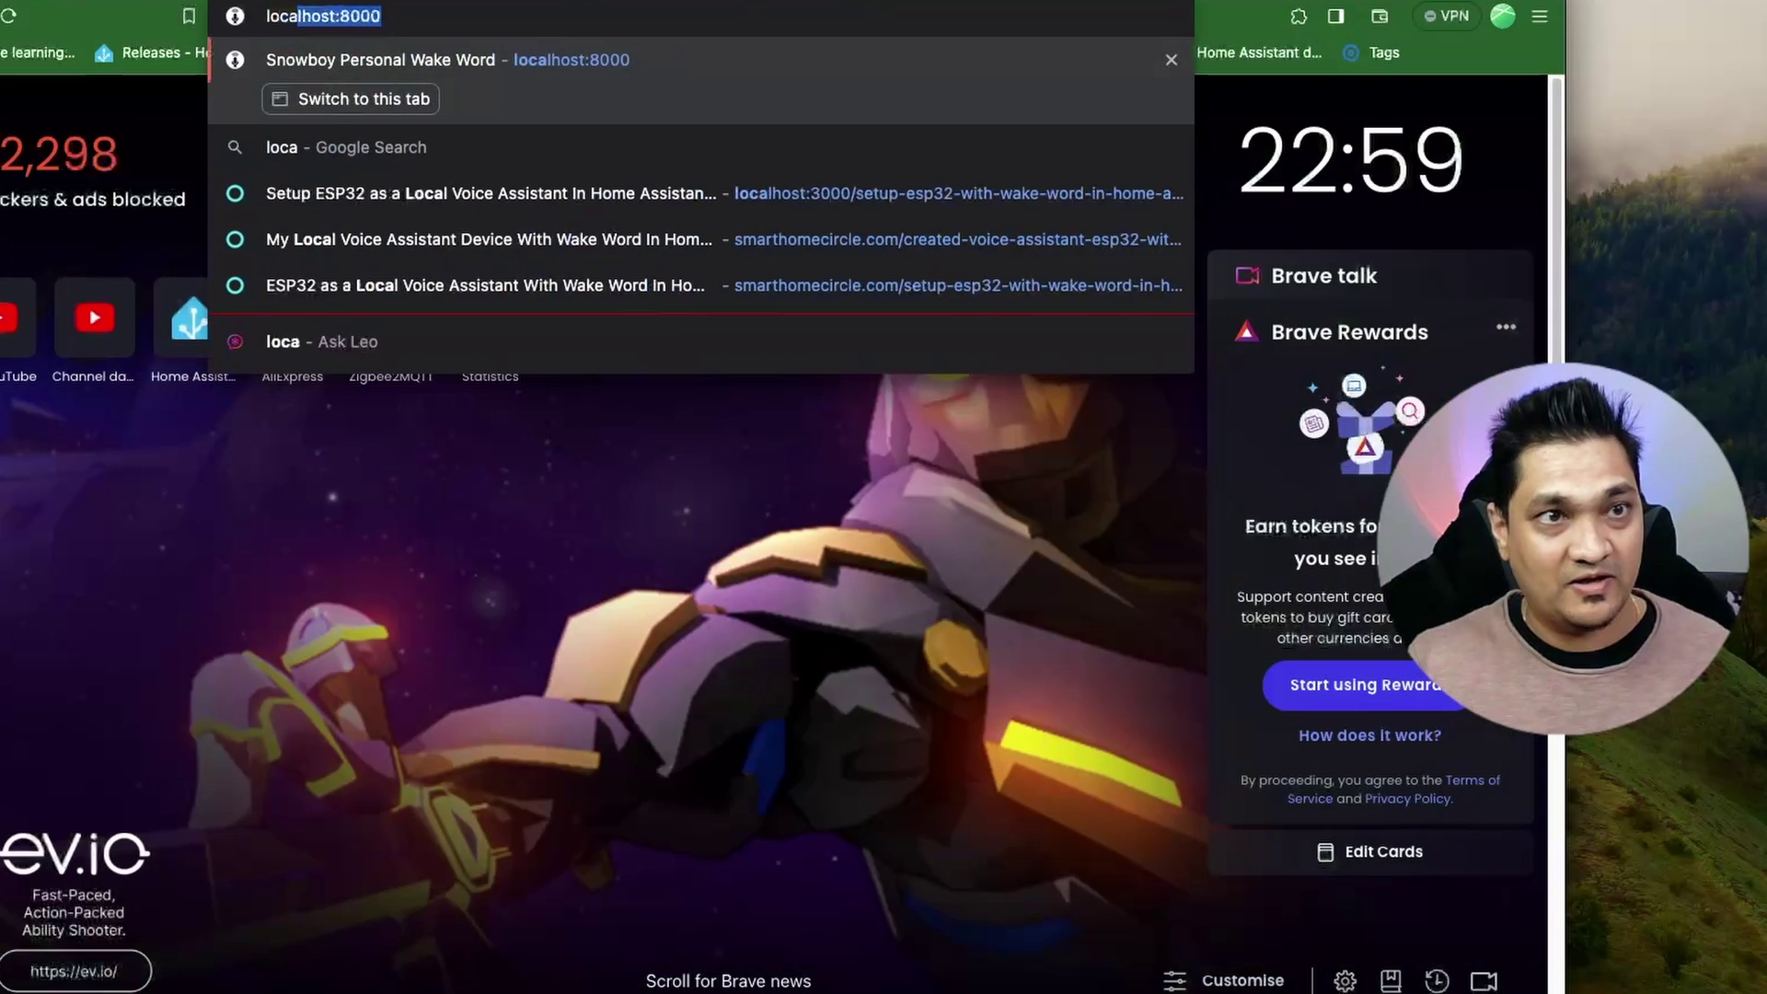
key("Return")
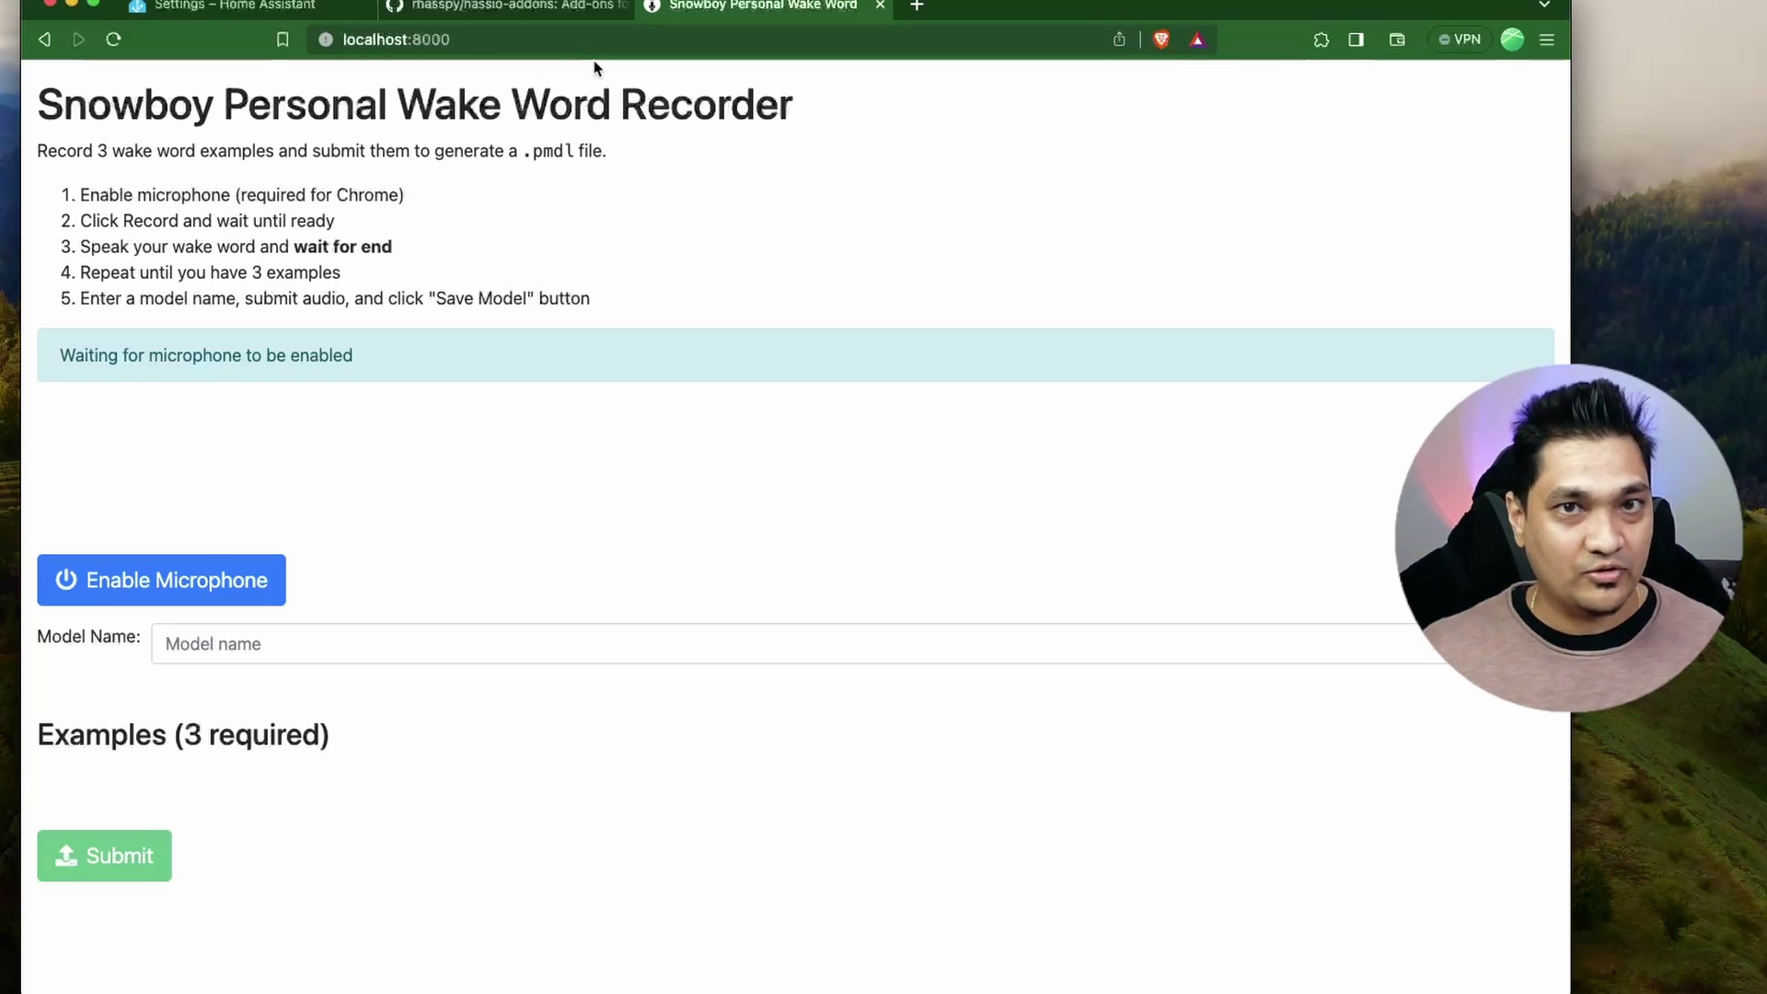
Step: Enable the microphone in the recorder, allow the site to use it, and check which microphone is selected
left_click(202, 586)
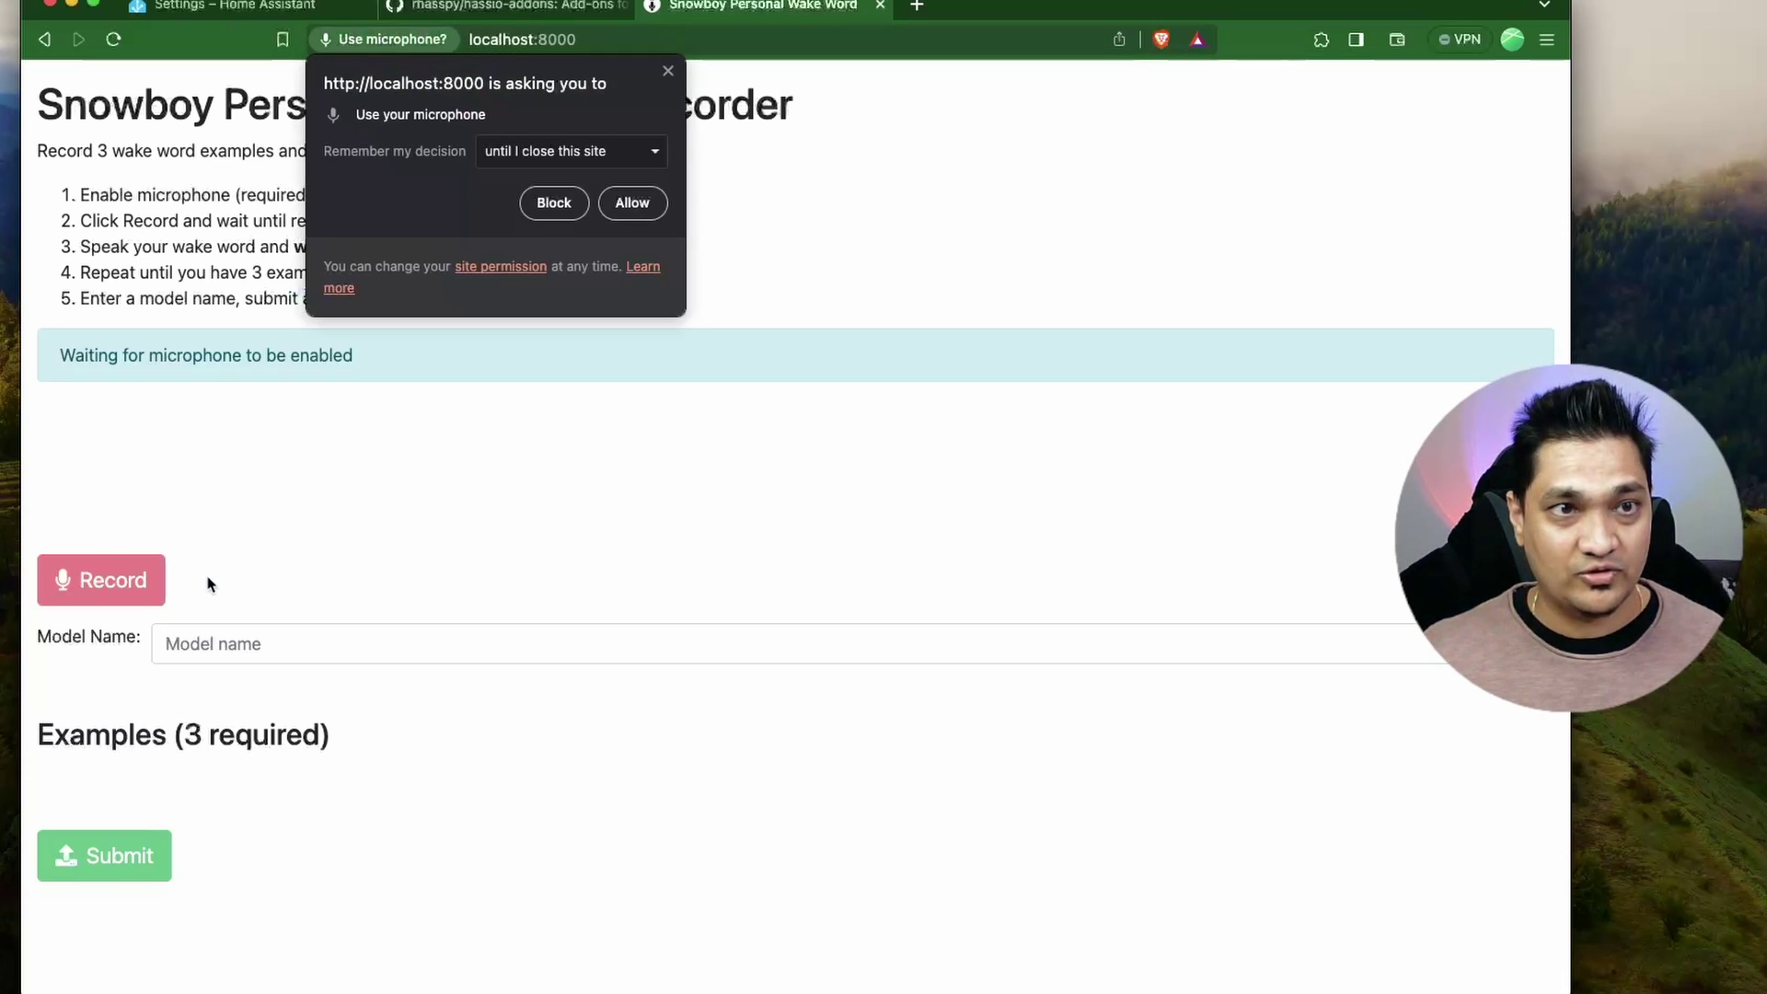
left_click(632, 200)
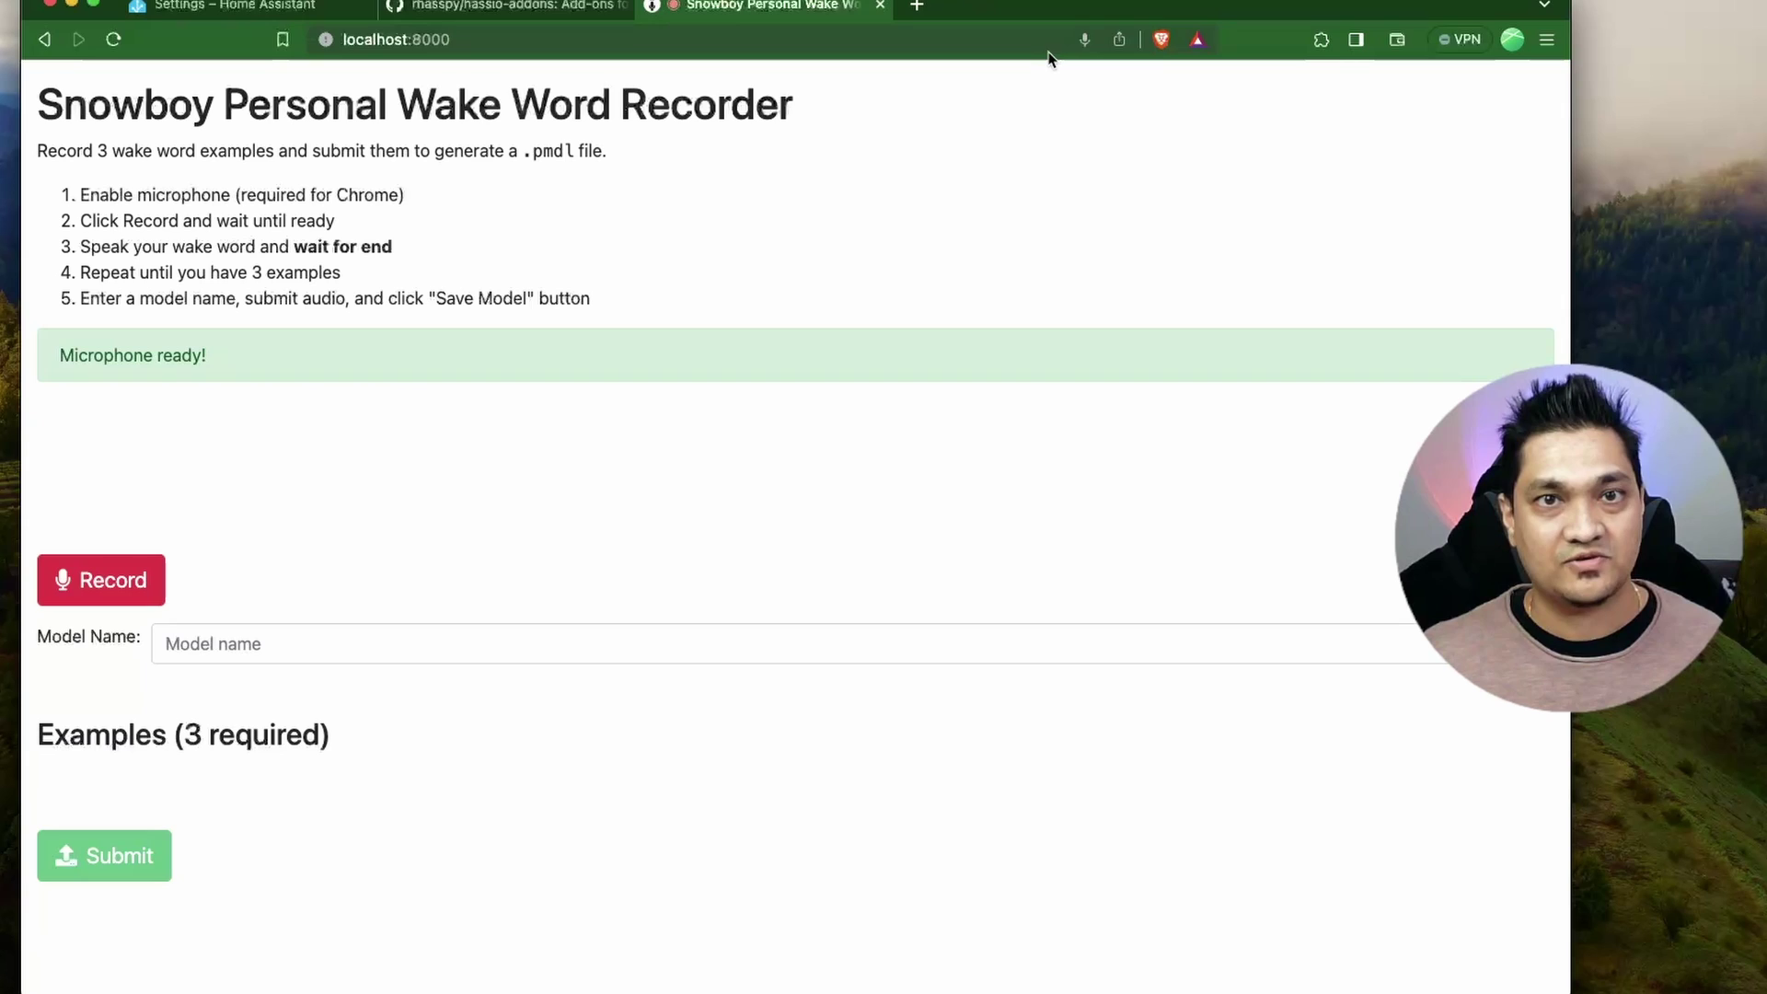
left_click(1084, 40)
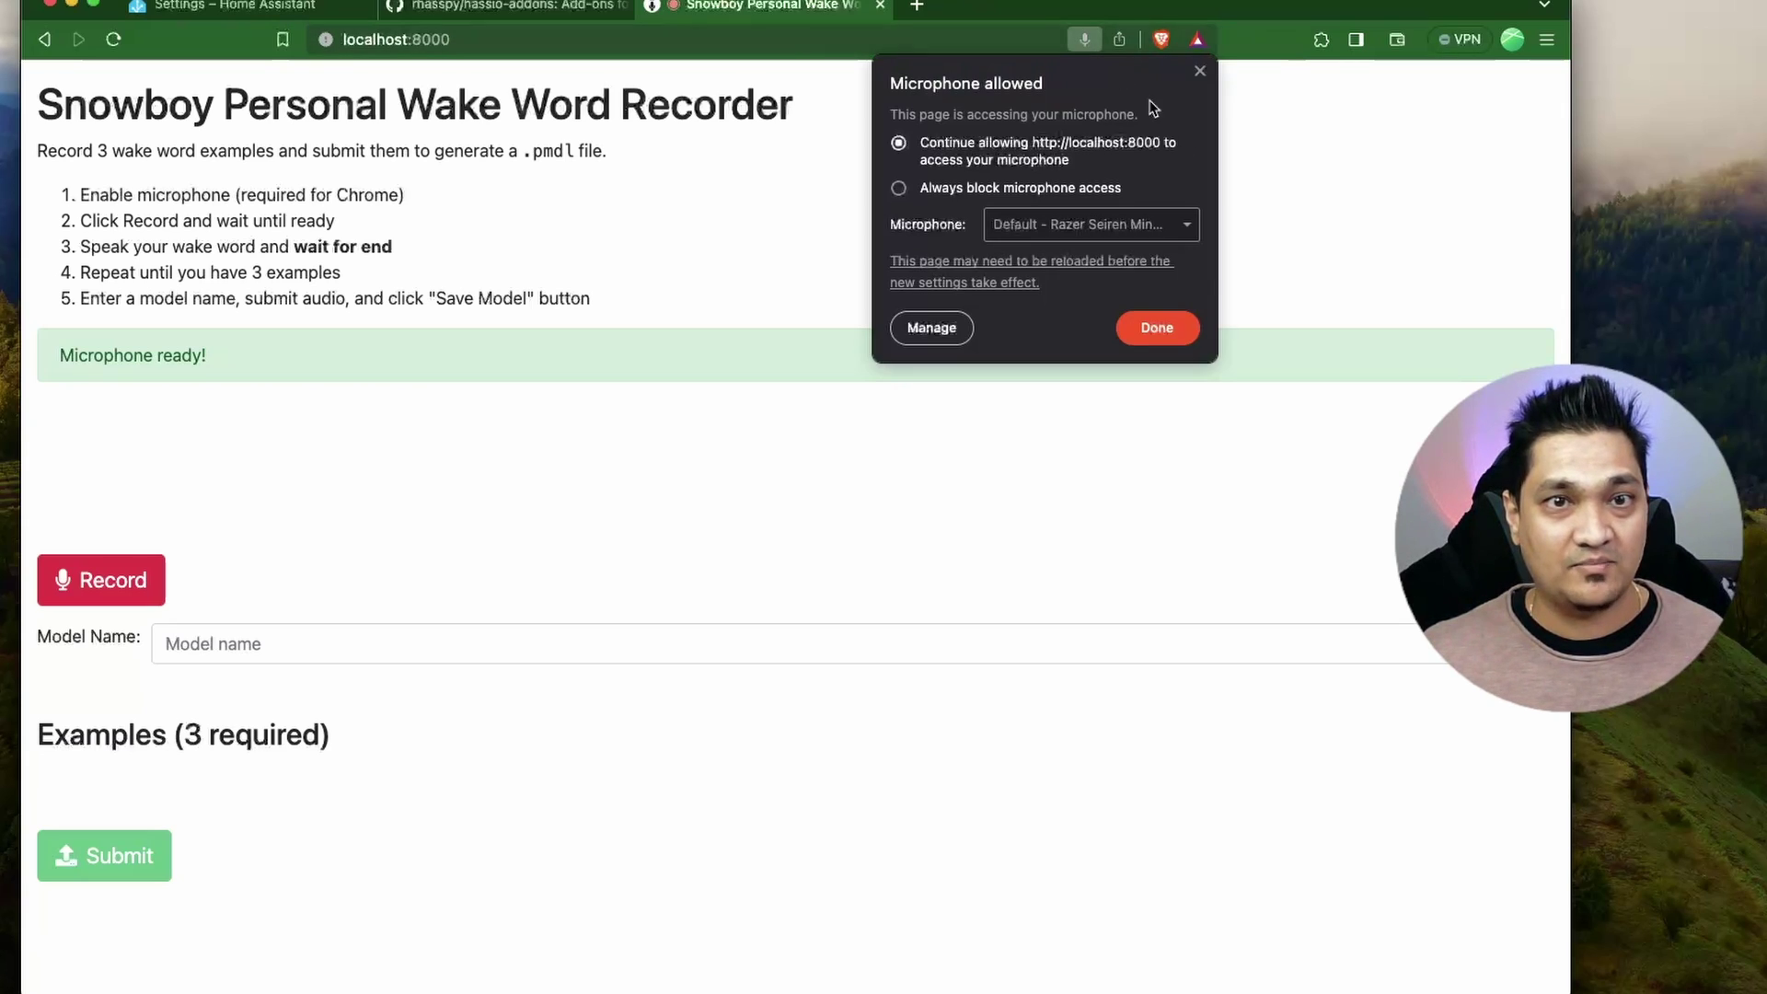
left_click(1312, 233)
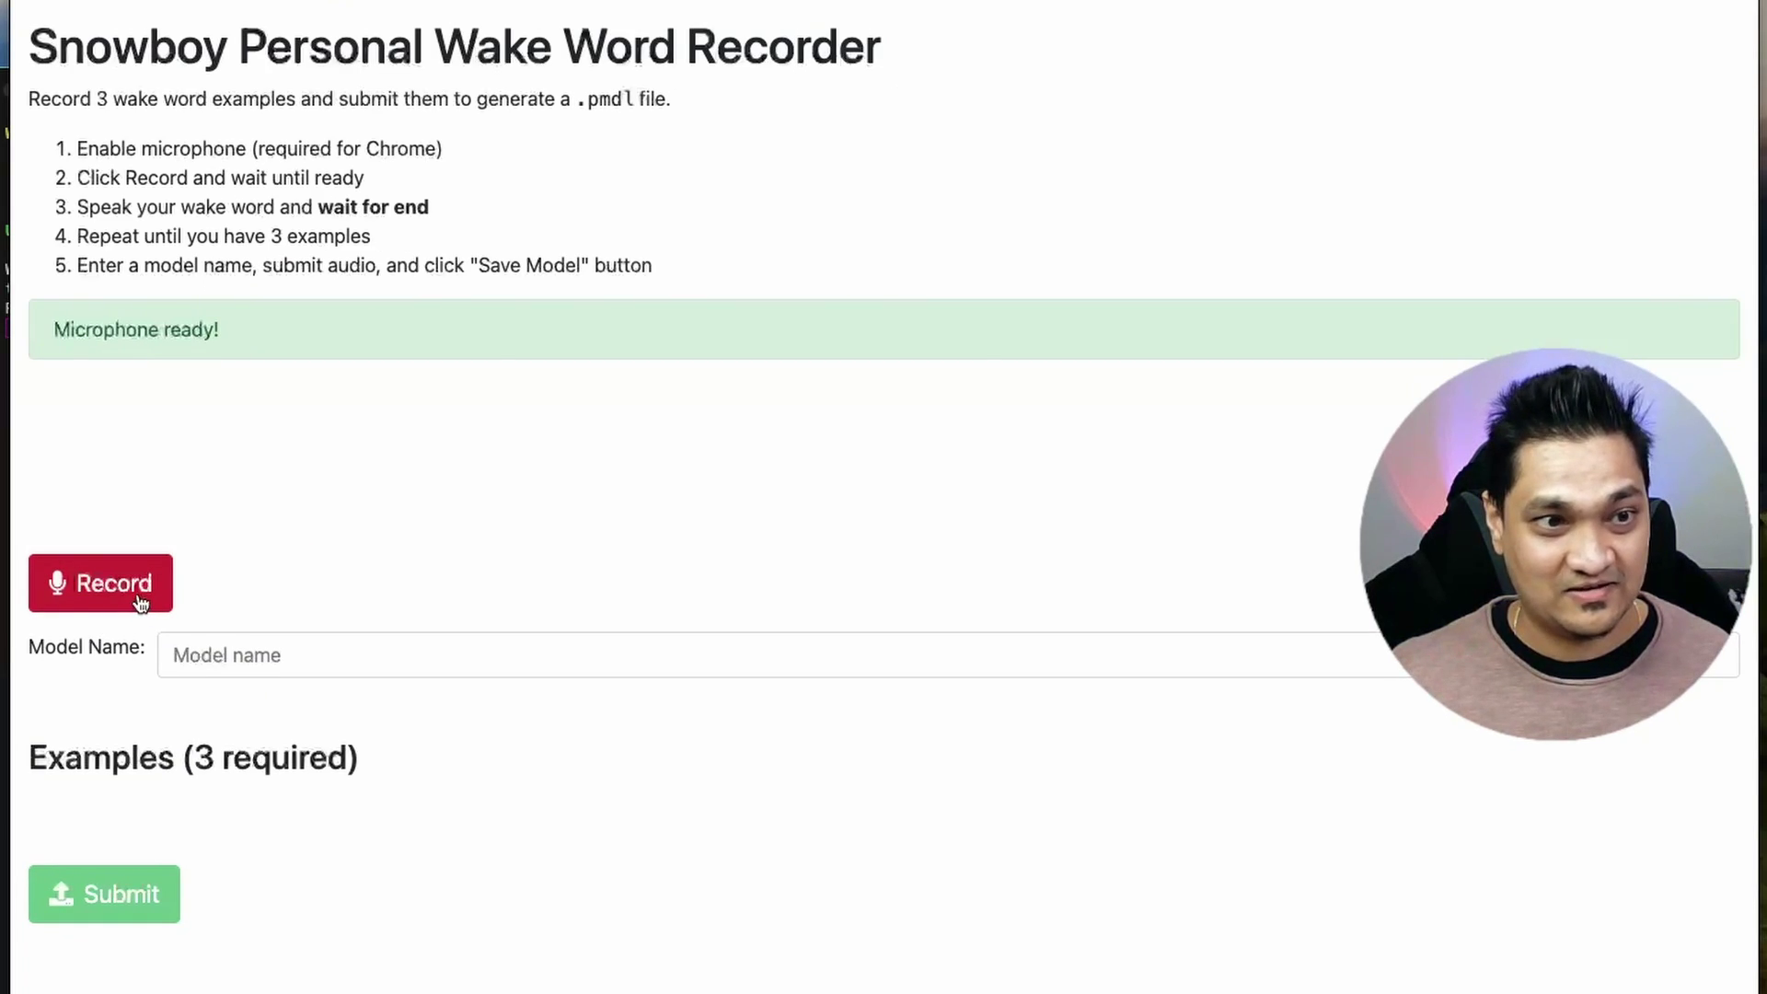
Step: Record three spoken wake word examples, playing back the first one before recording the others
left_click(141, 602)
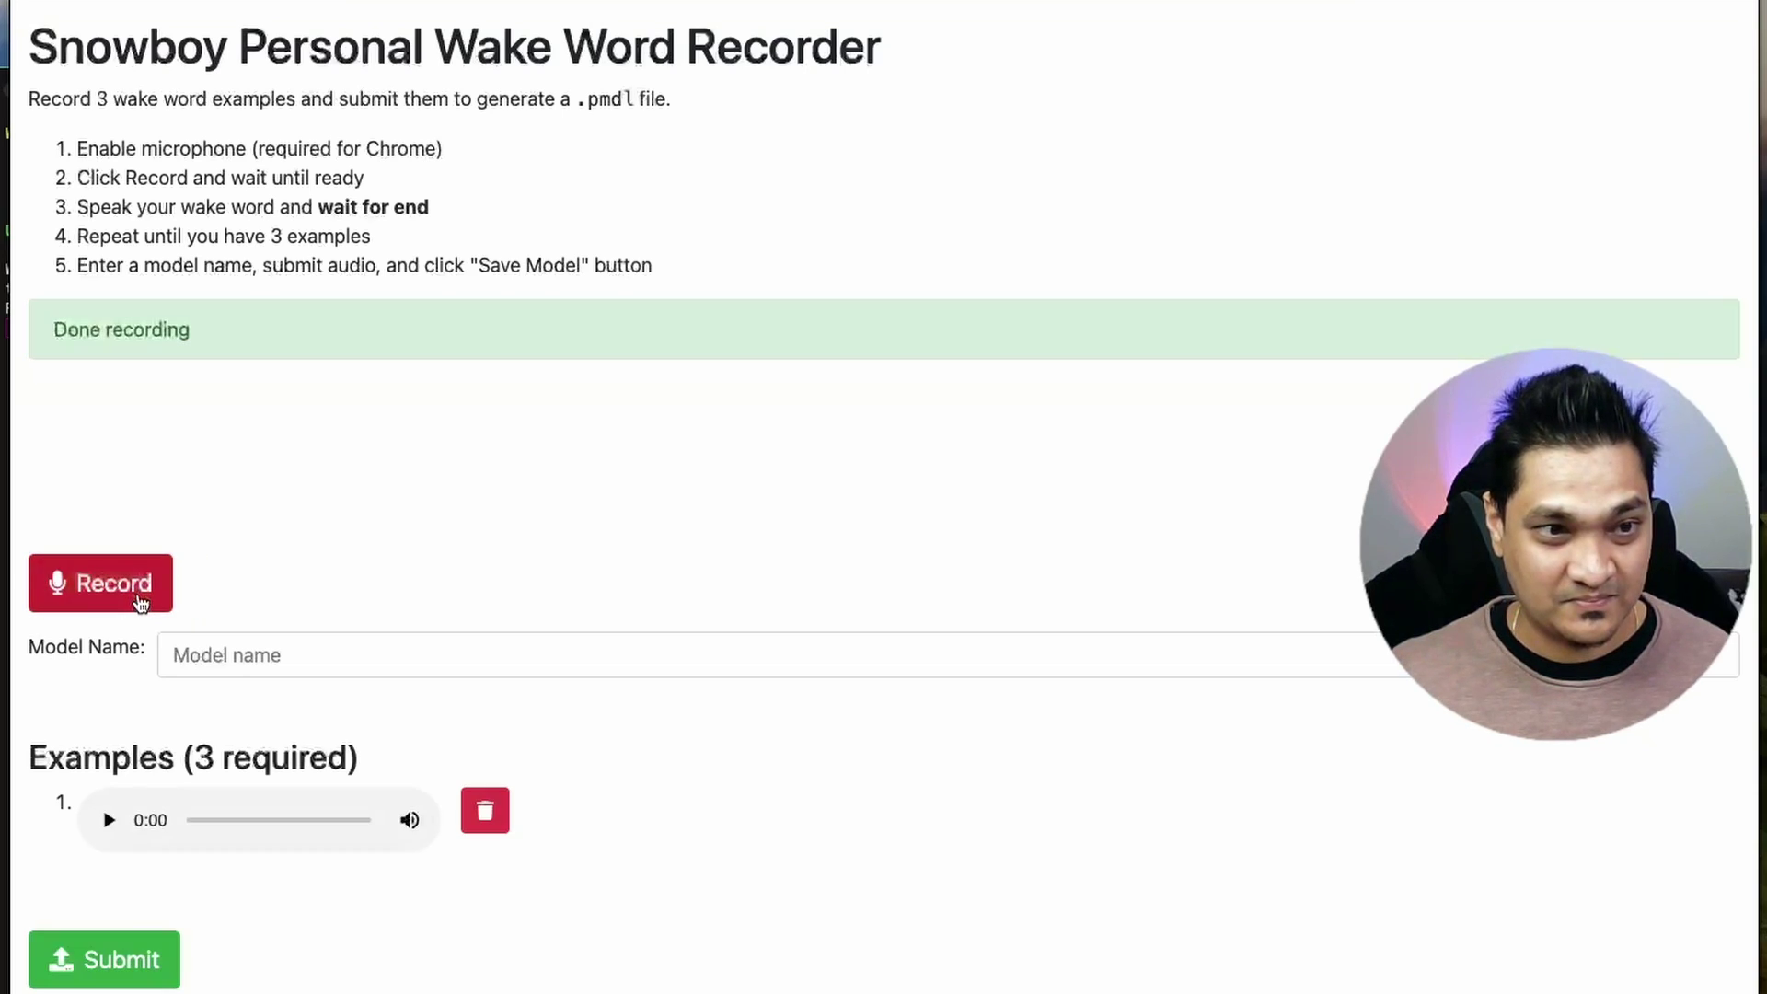
left_click(110, 820)
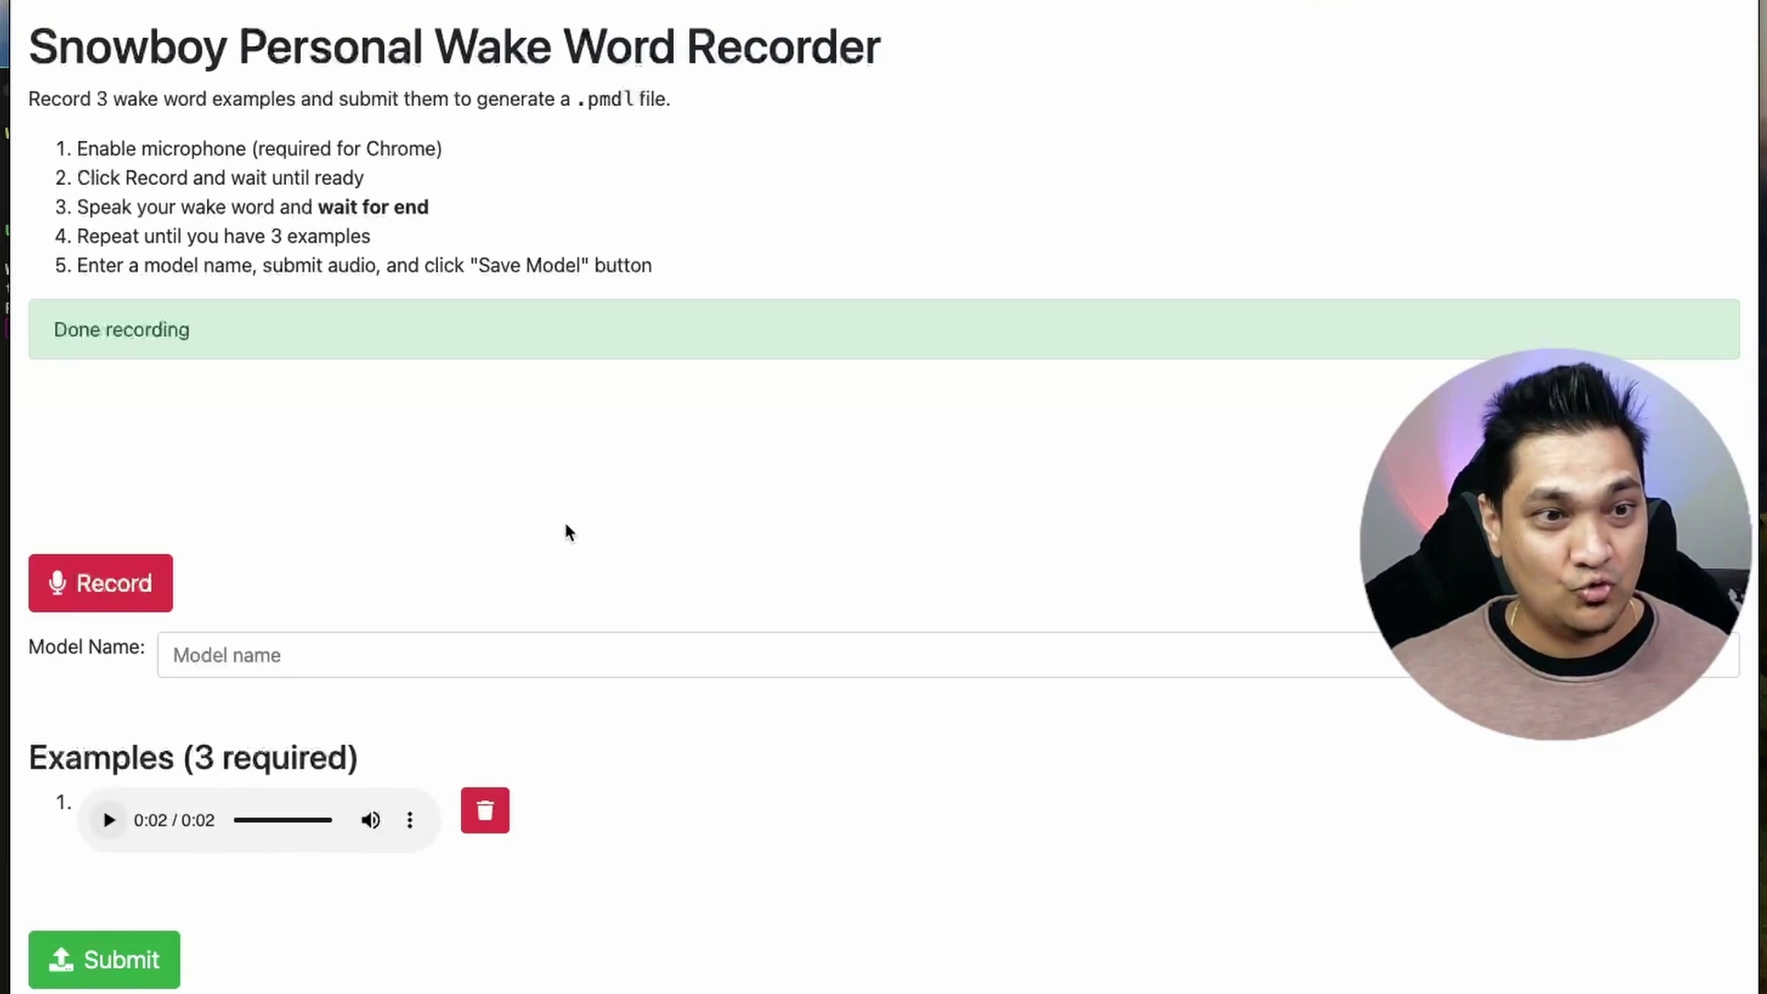
left_click(145, 583)
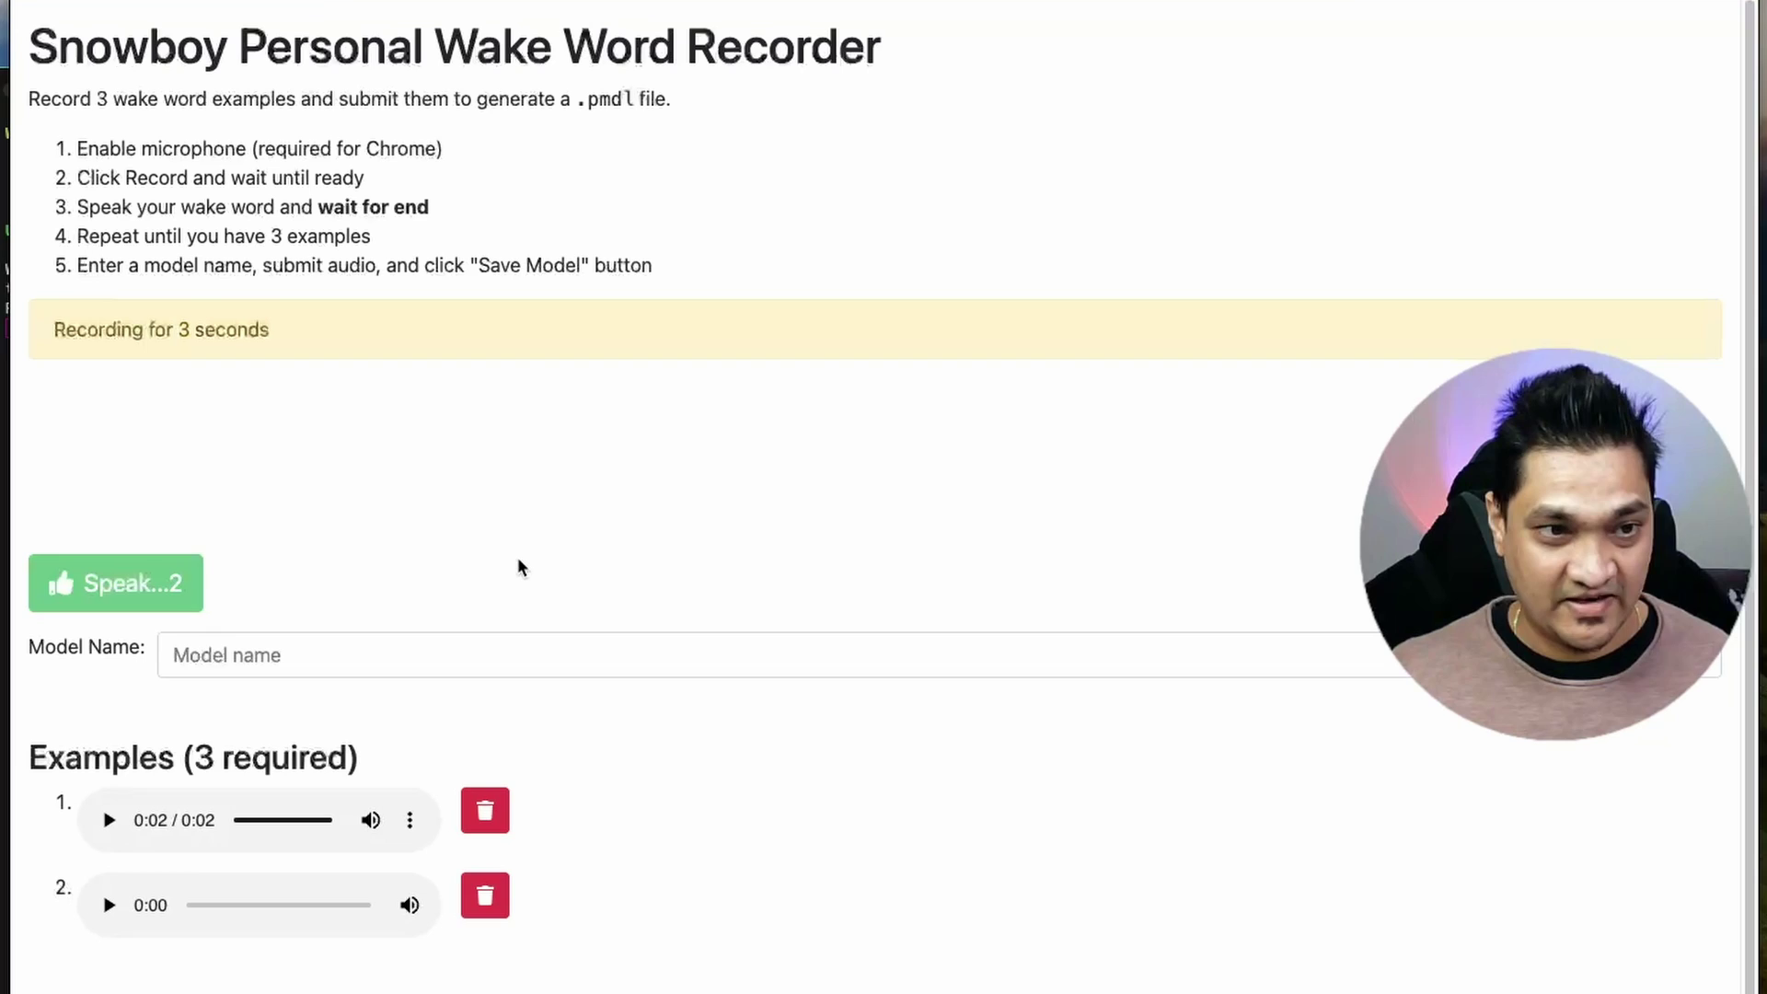
scroll(820, 565, "down", 2)
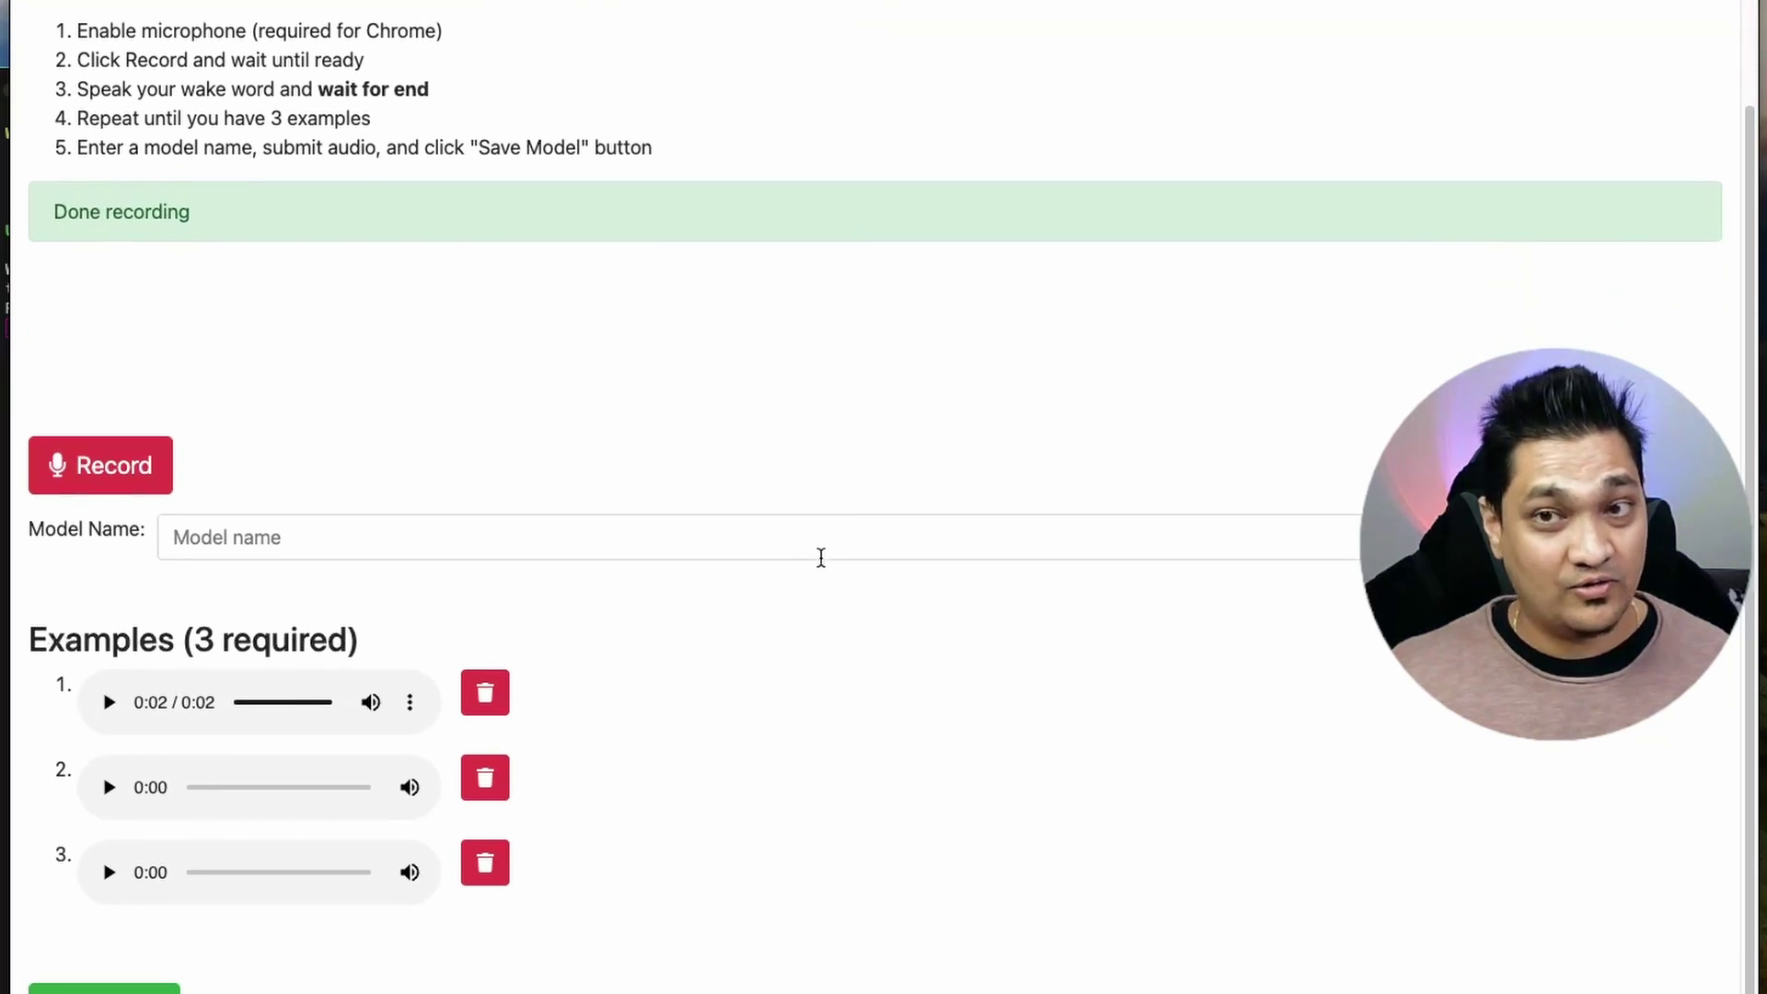
Step: Play back the second and third recorded wake word examples
left_click(109, 788)
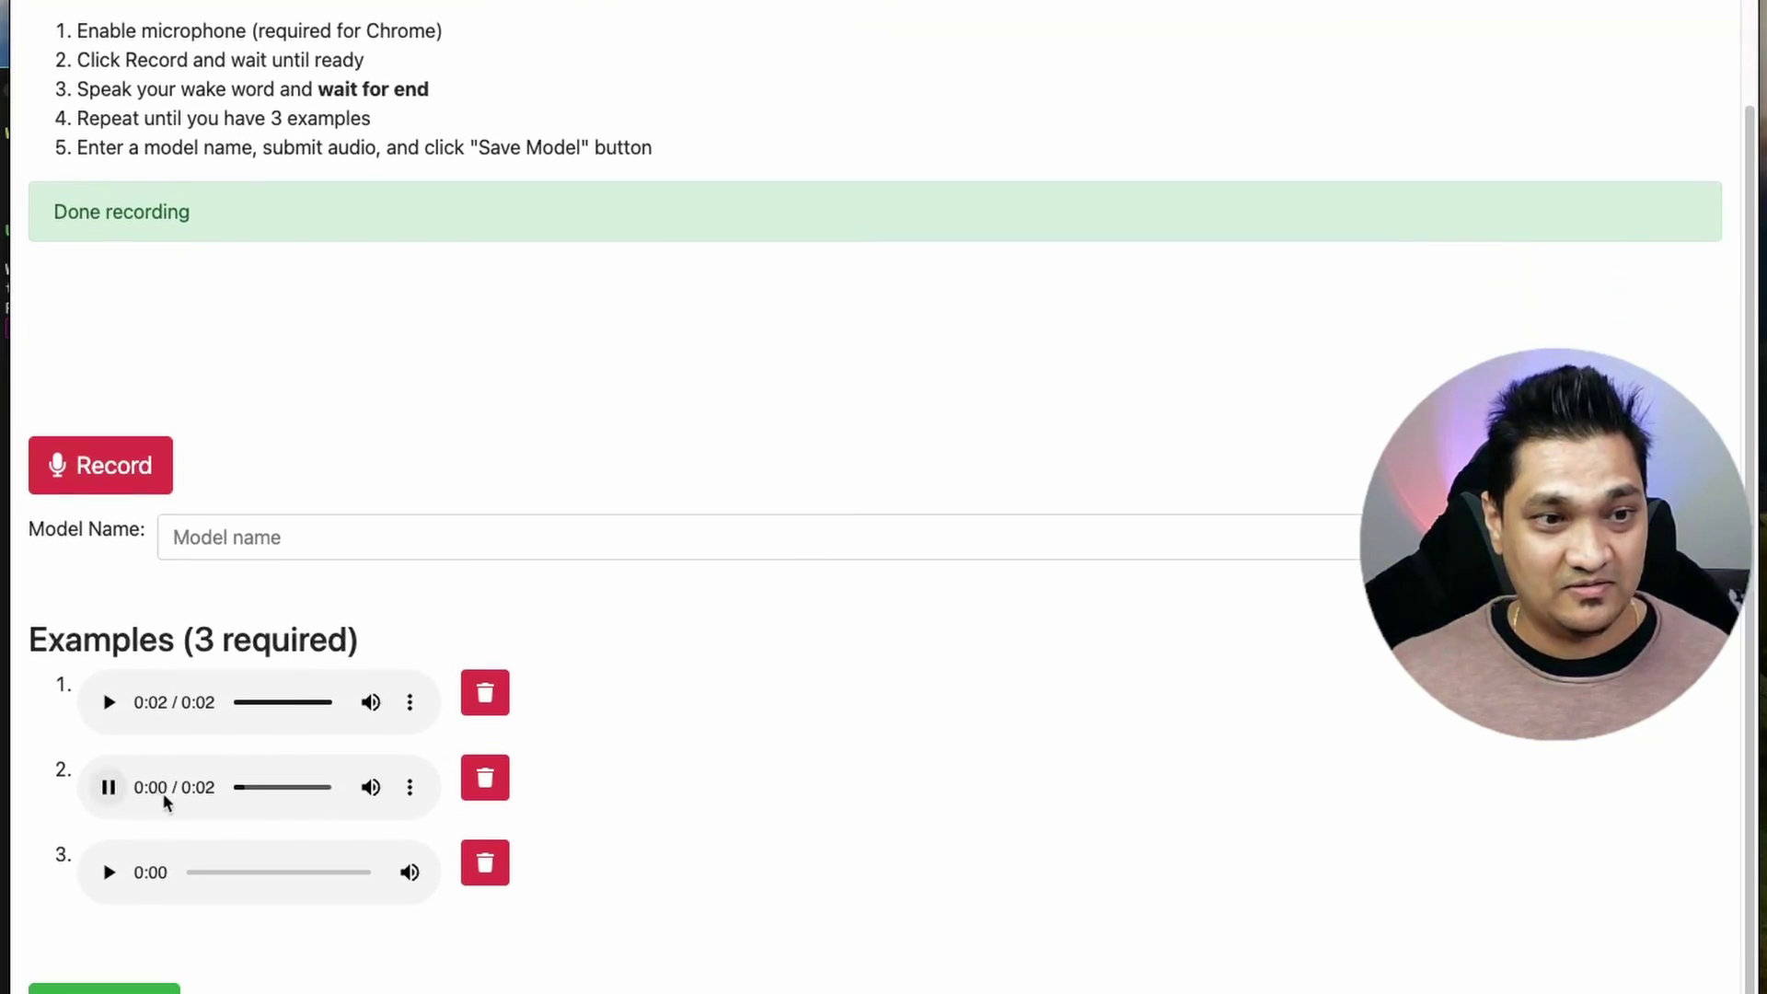
left_click(109, 787)
left_click(108, 873)
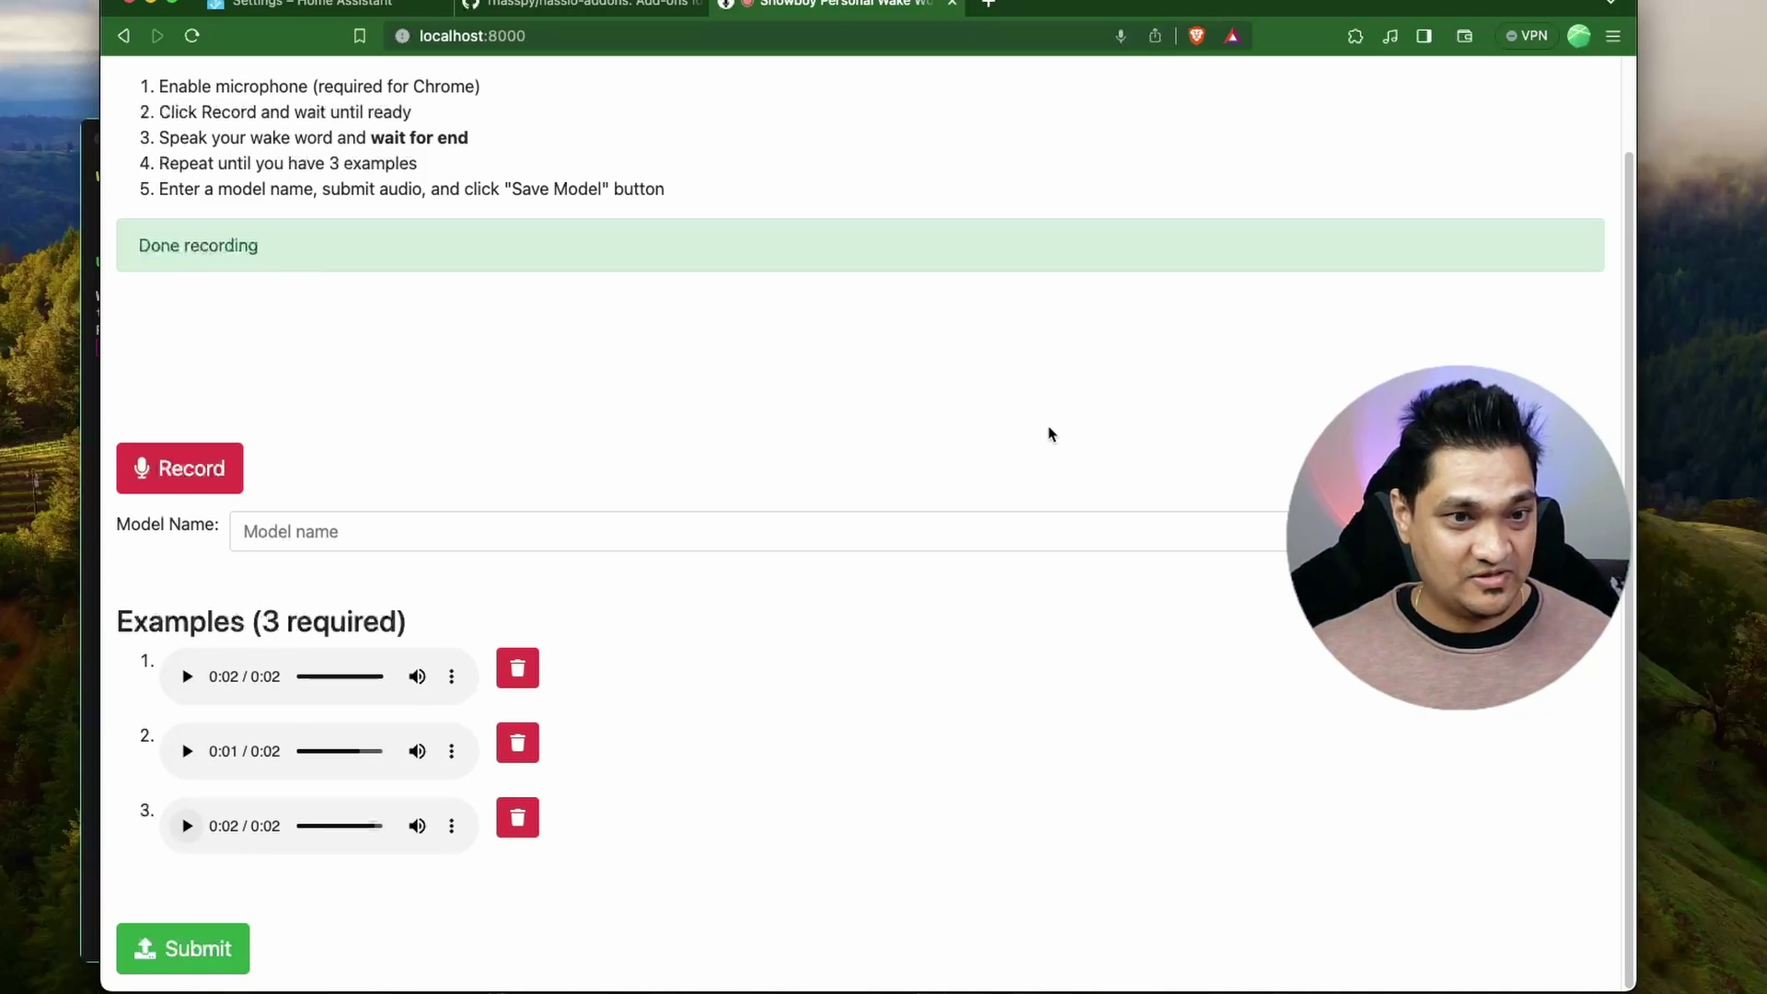
Step: Name the wake word model "Hey Santa" and submit the three recorded examples
scroll(937, 502, "up", 1)
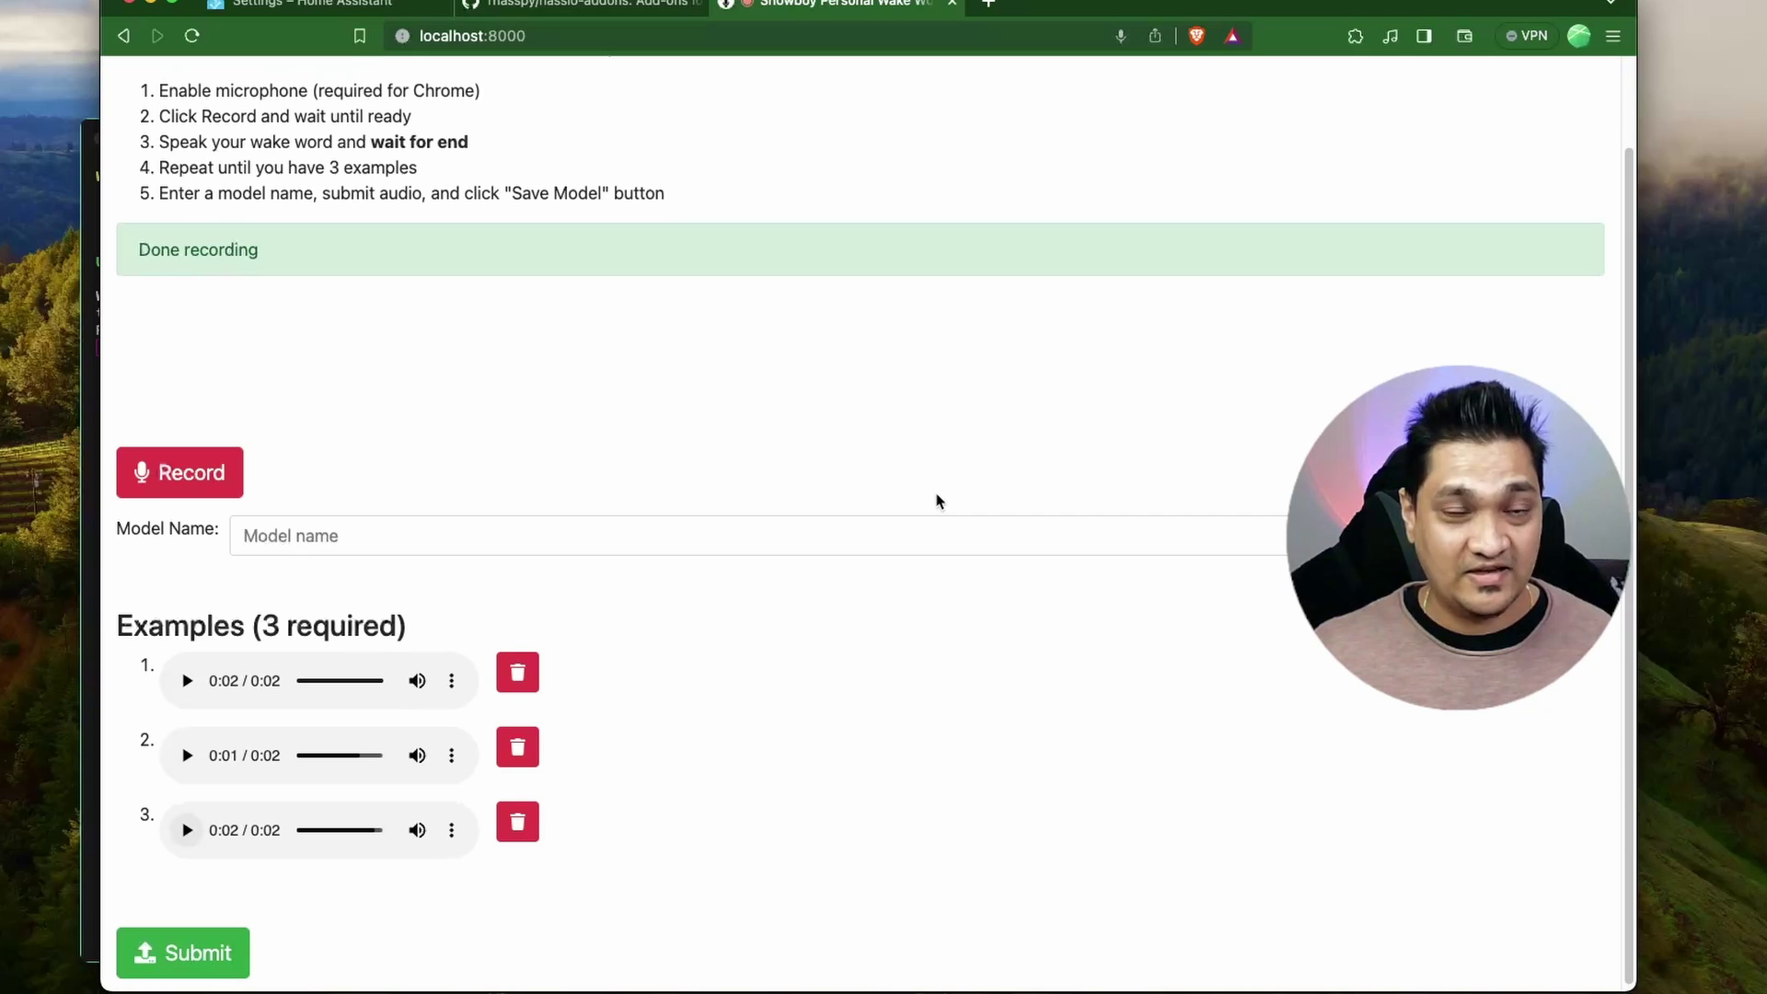
left_click(189, 962)
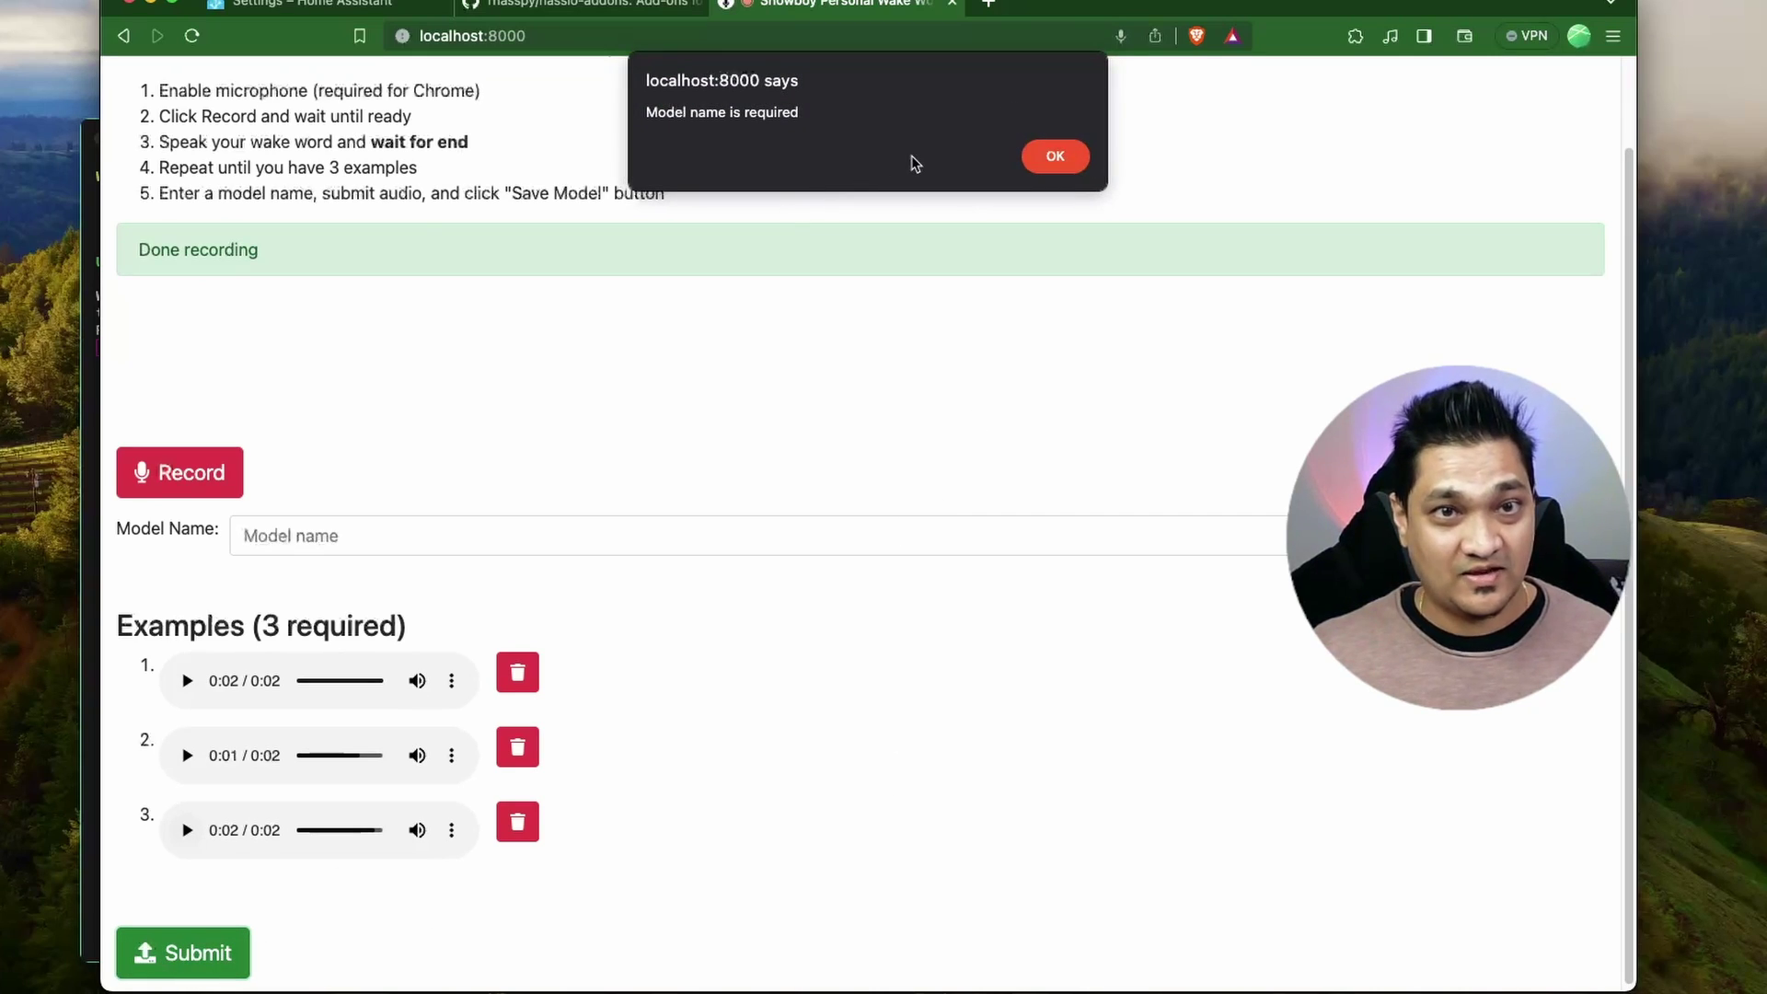
left_click(1055, 156)
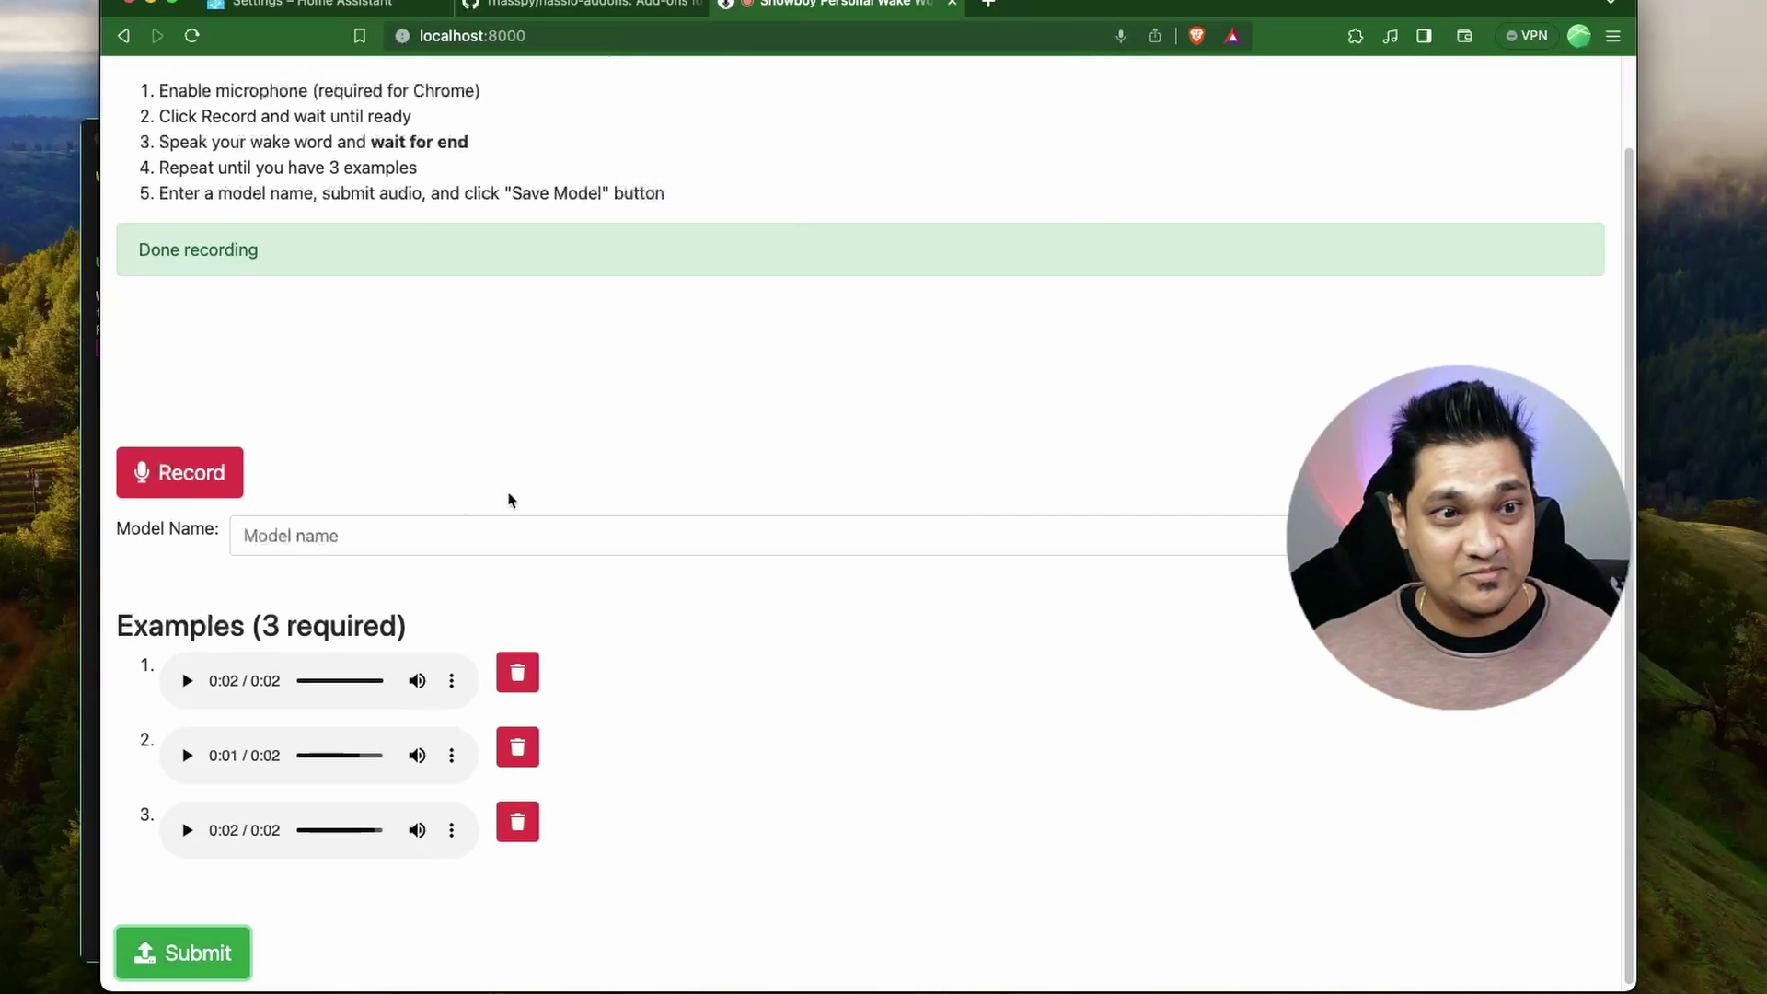
left_click(343, 543)
type("Hey ")
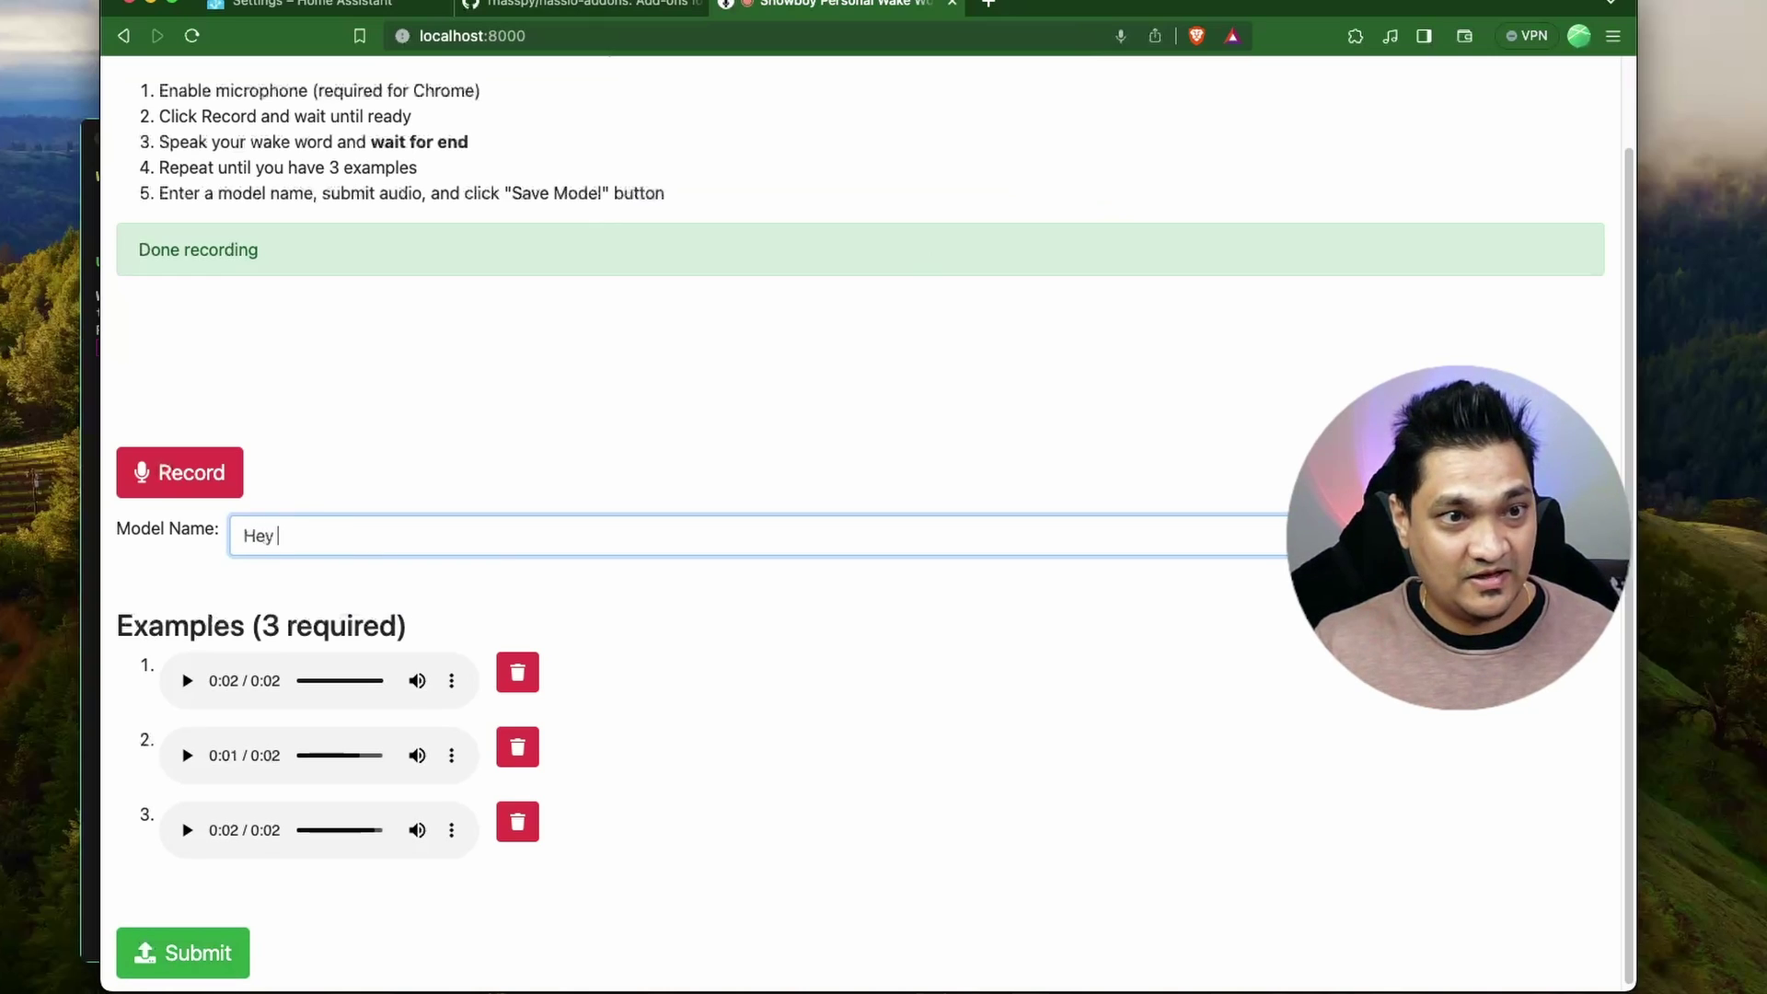
type("Santa")
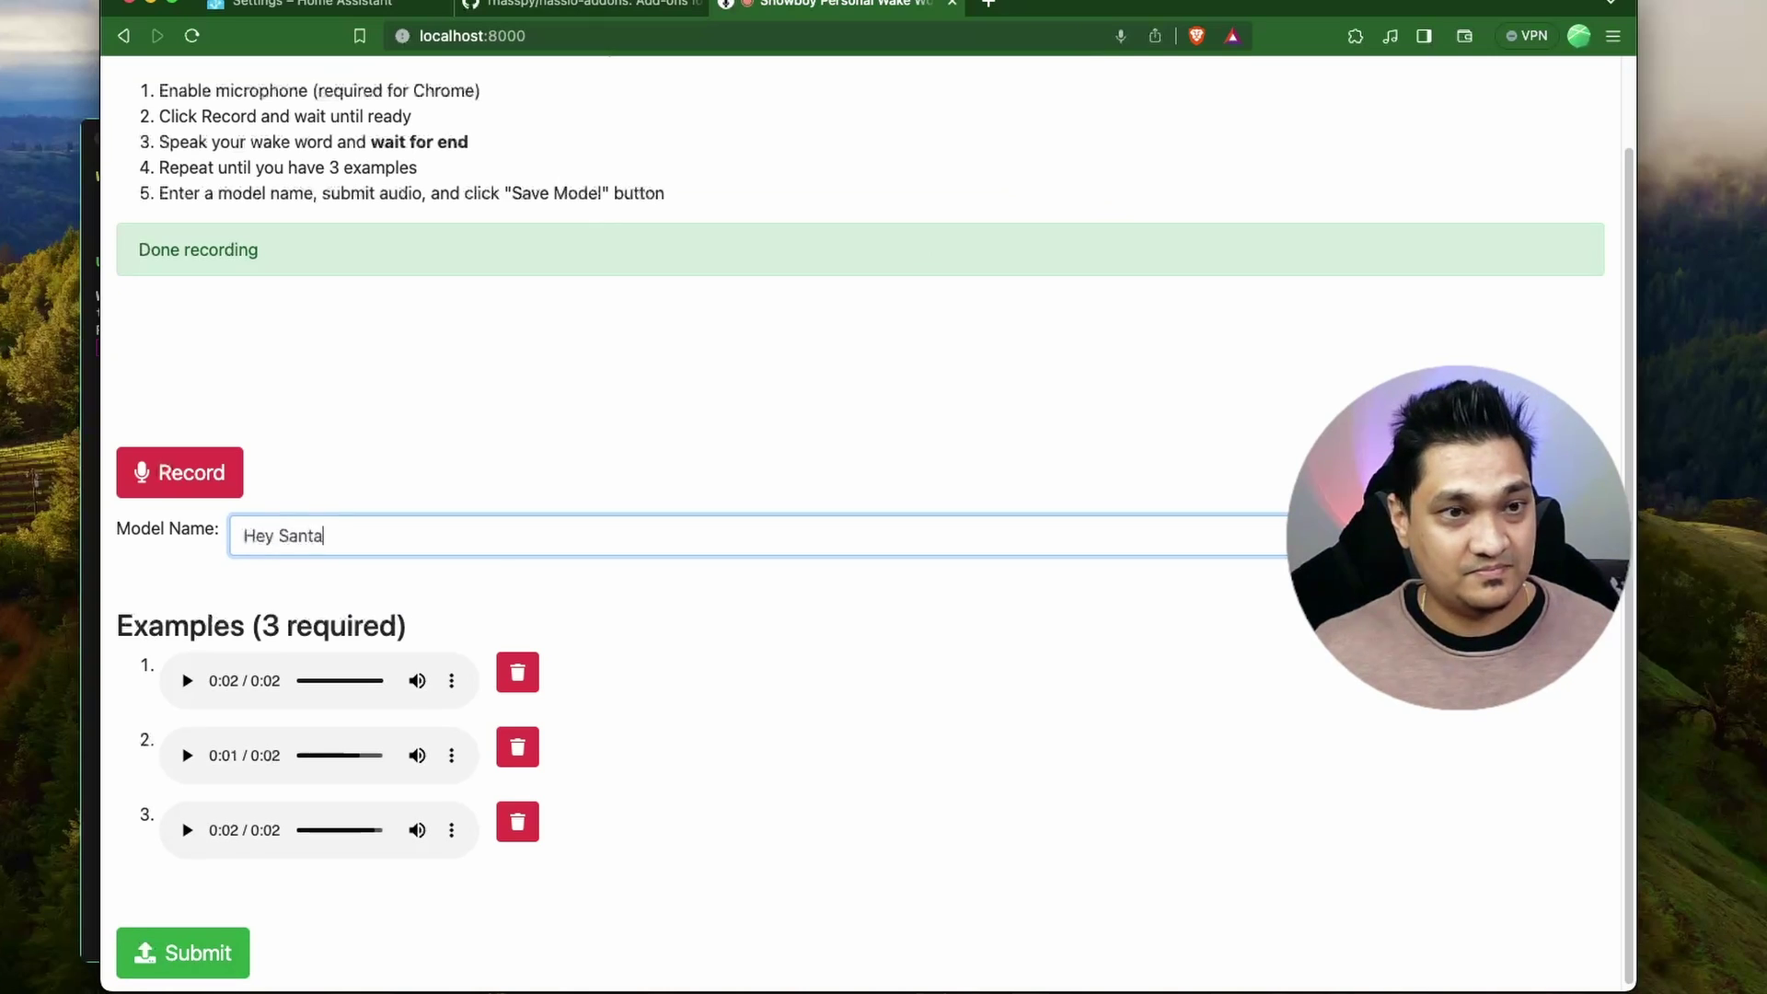
left_click(216, 956)
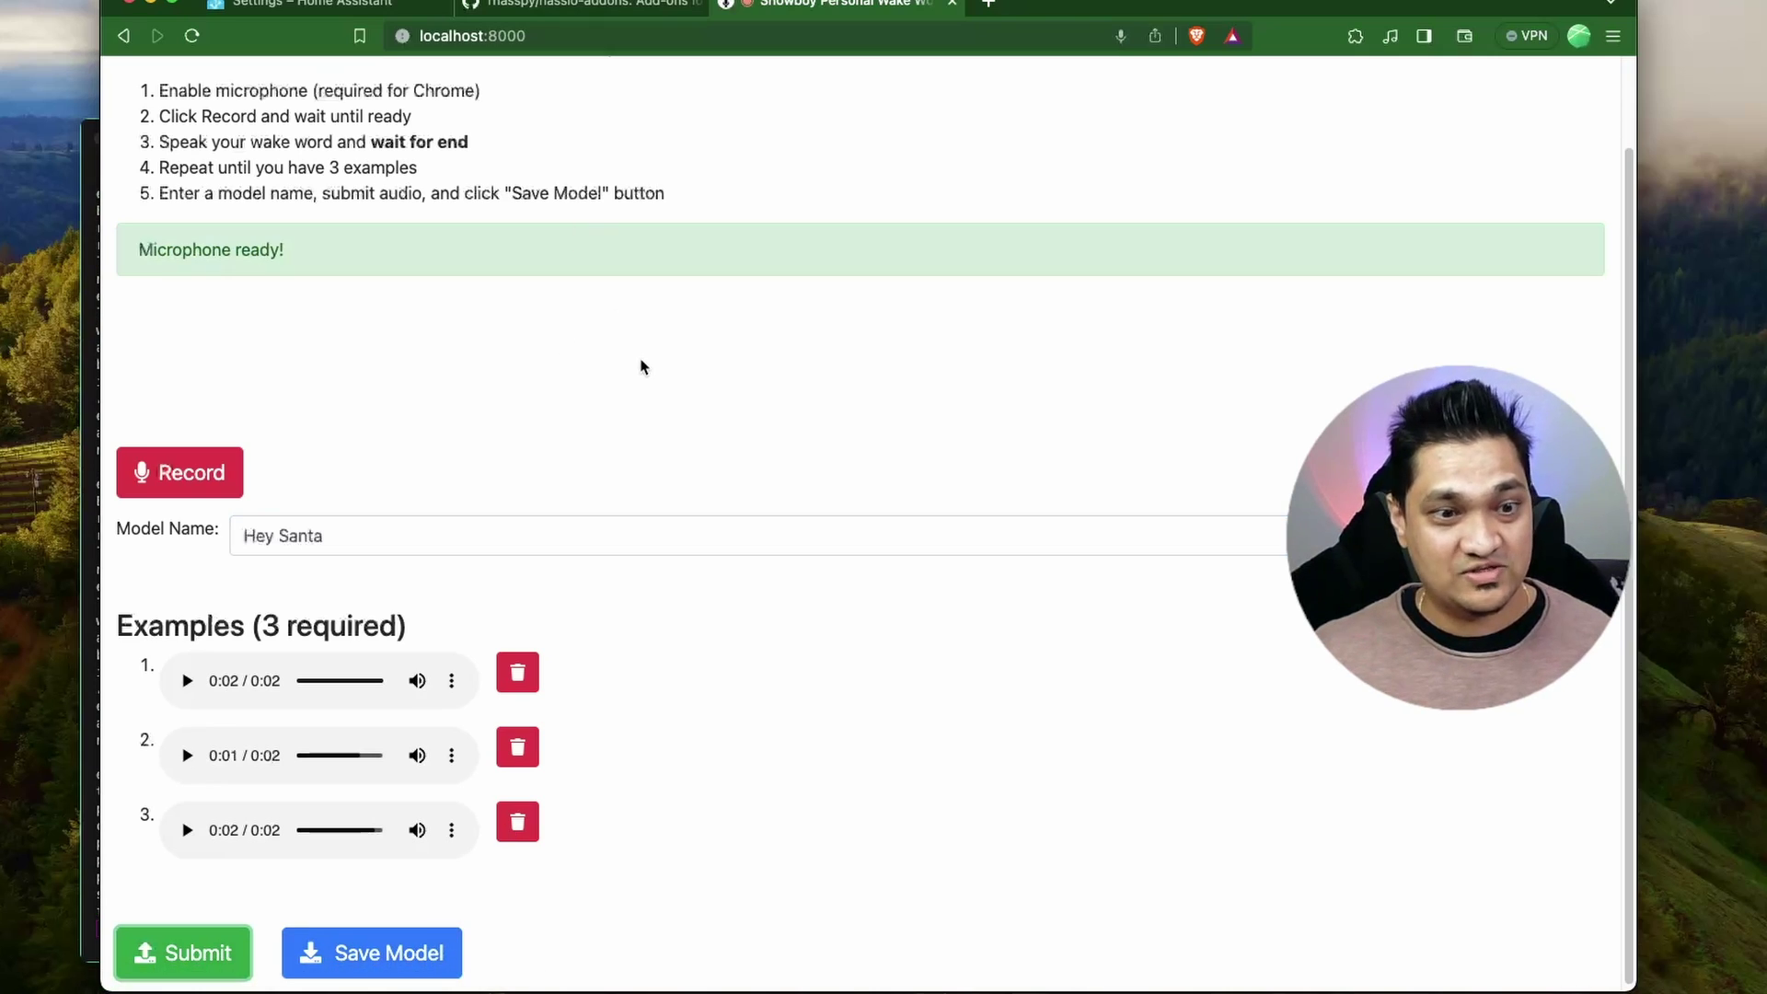
Step: Save the trained wake word model to the computer and switch to Finder
left_click(414, 954)
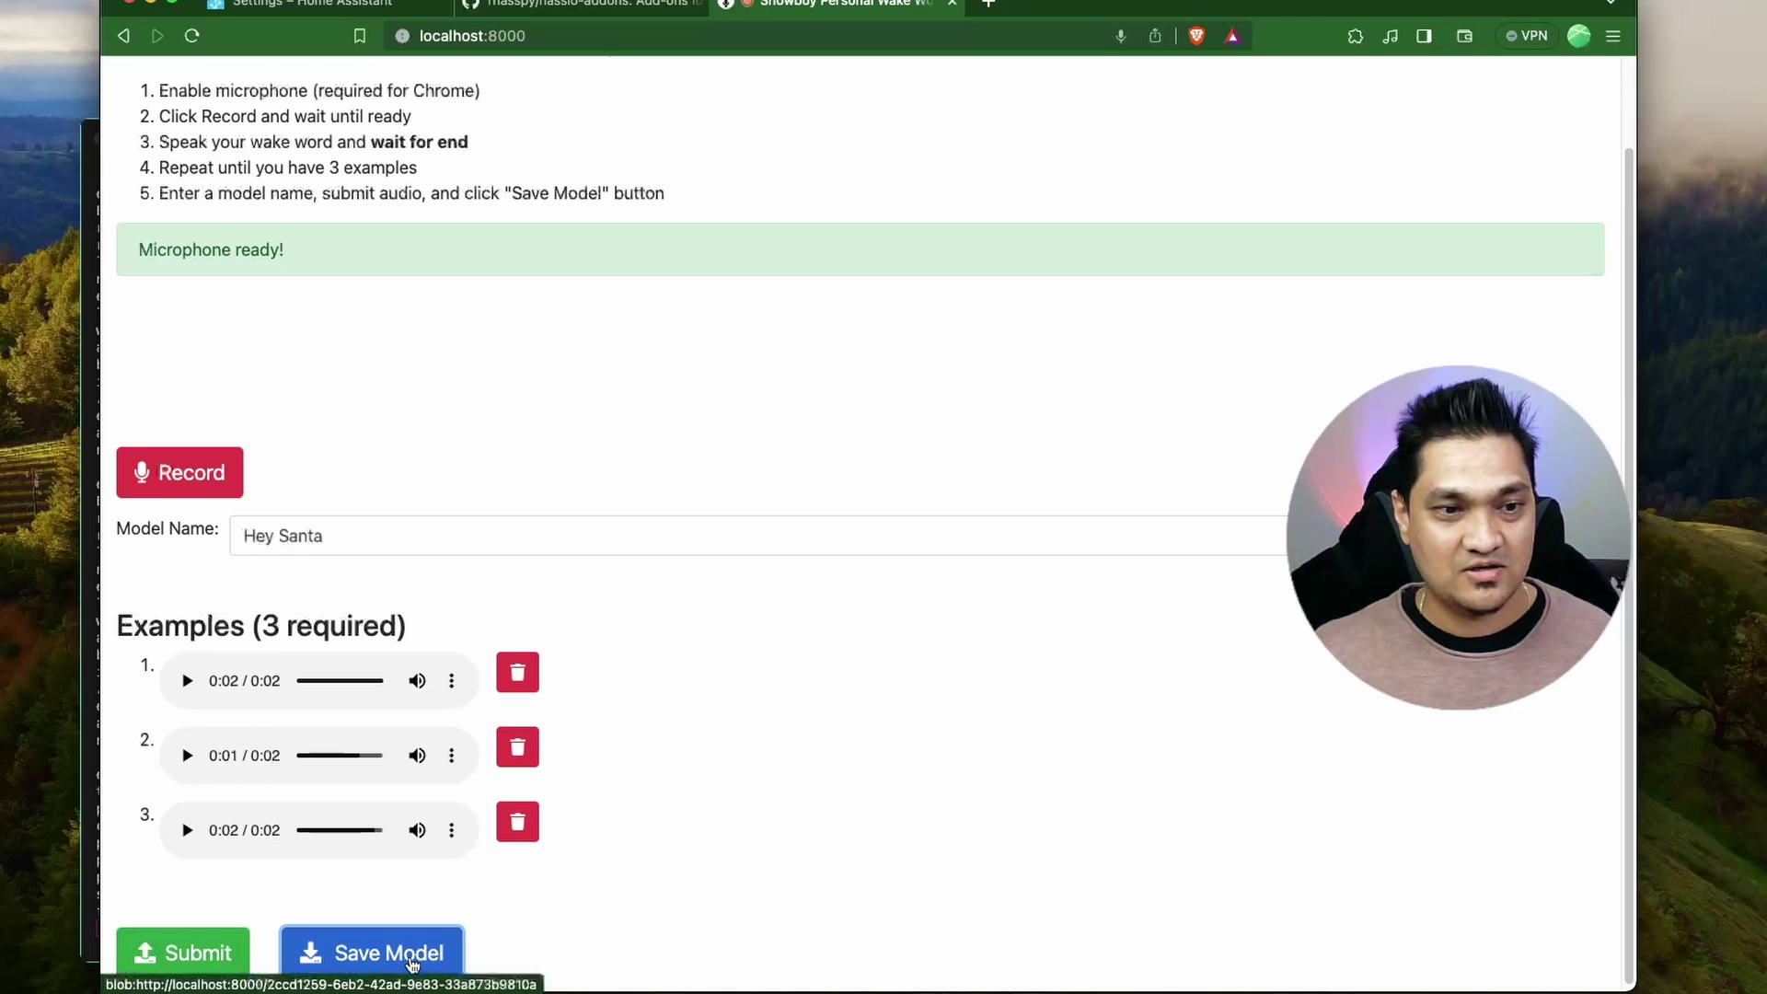
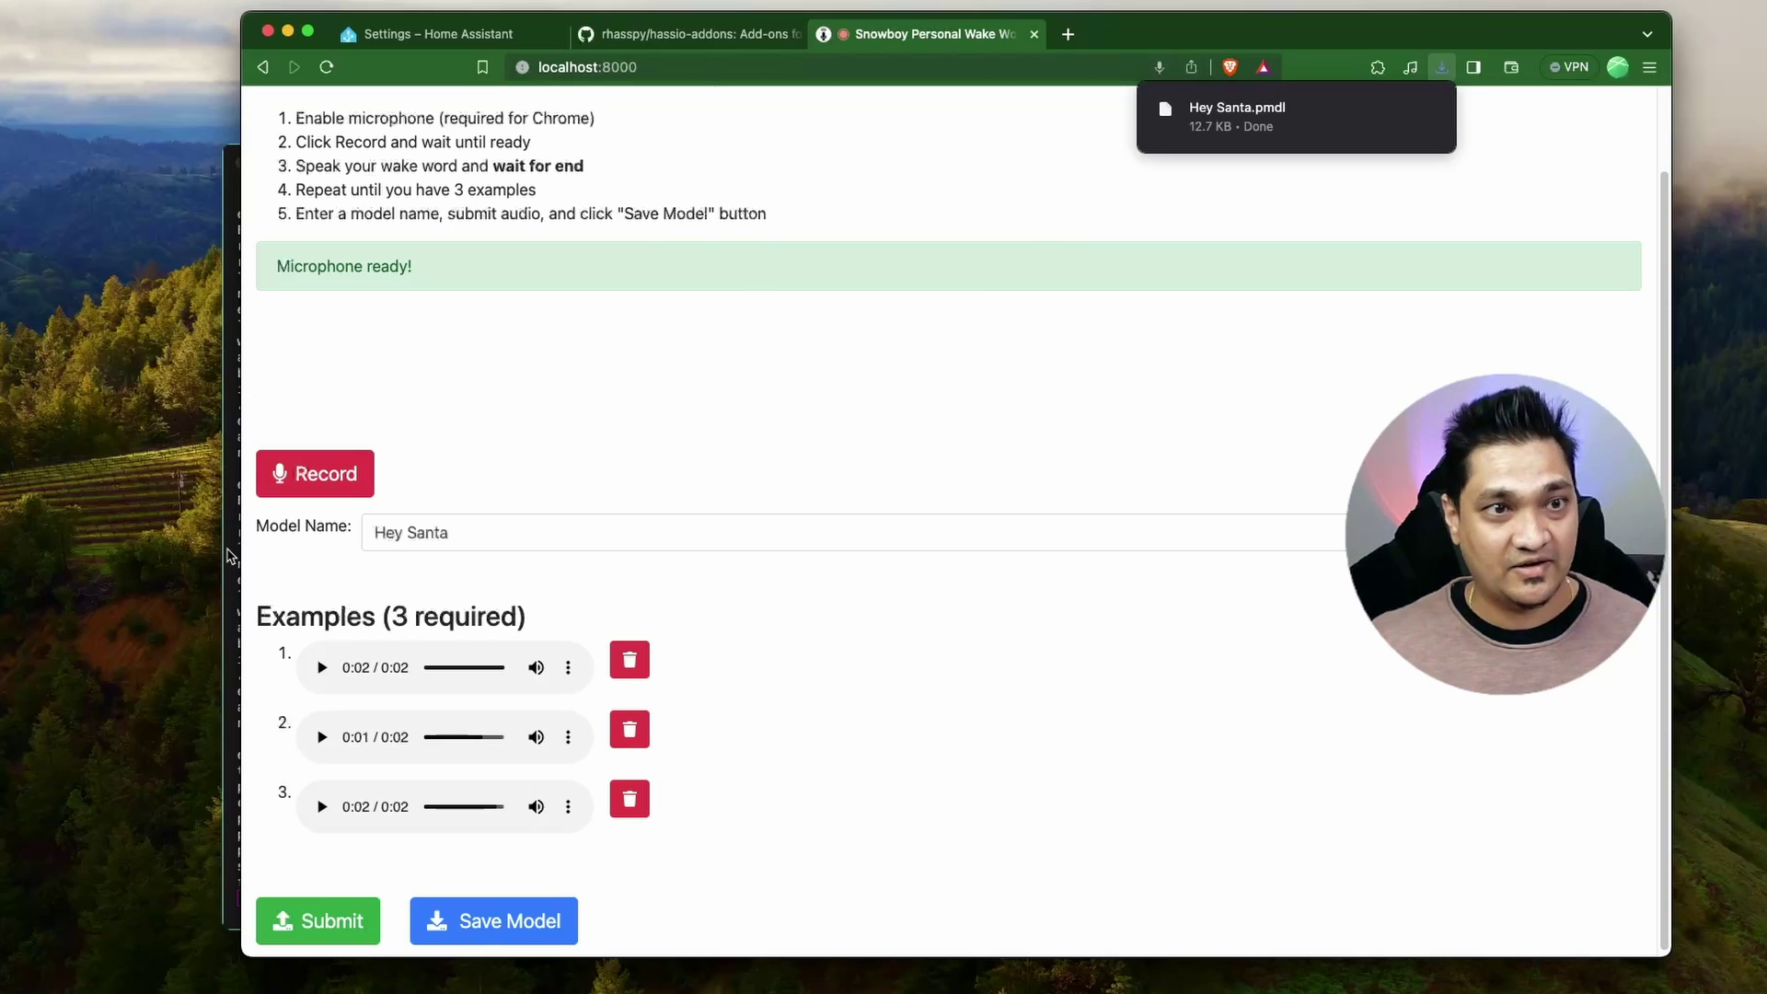
key("super+space")
type("finder")
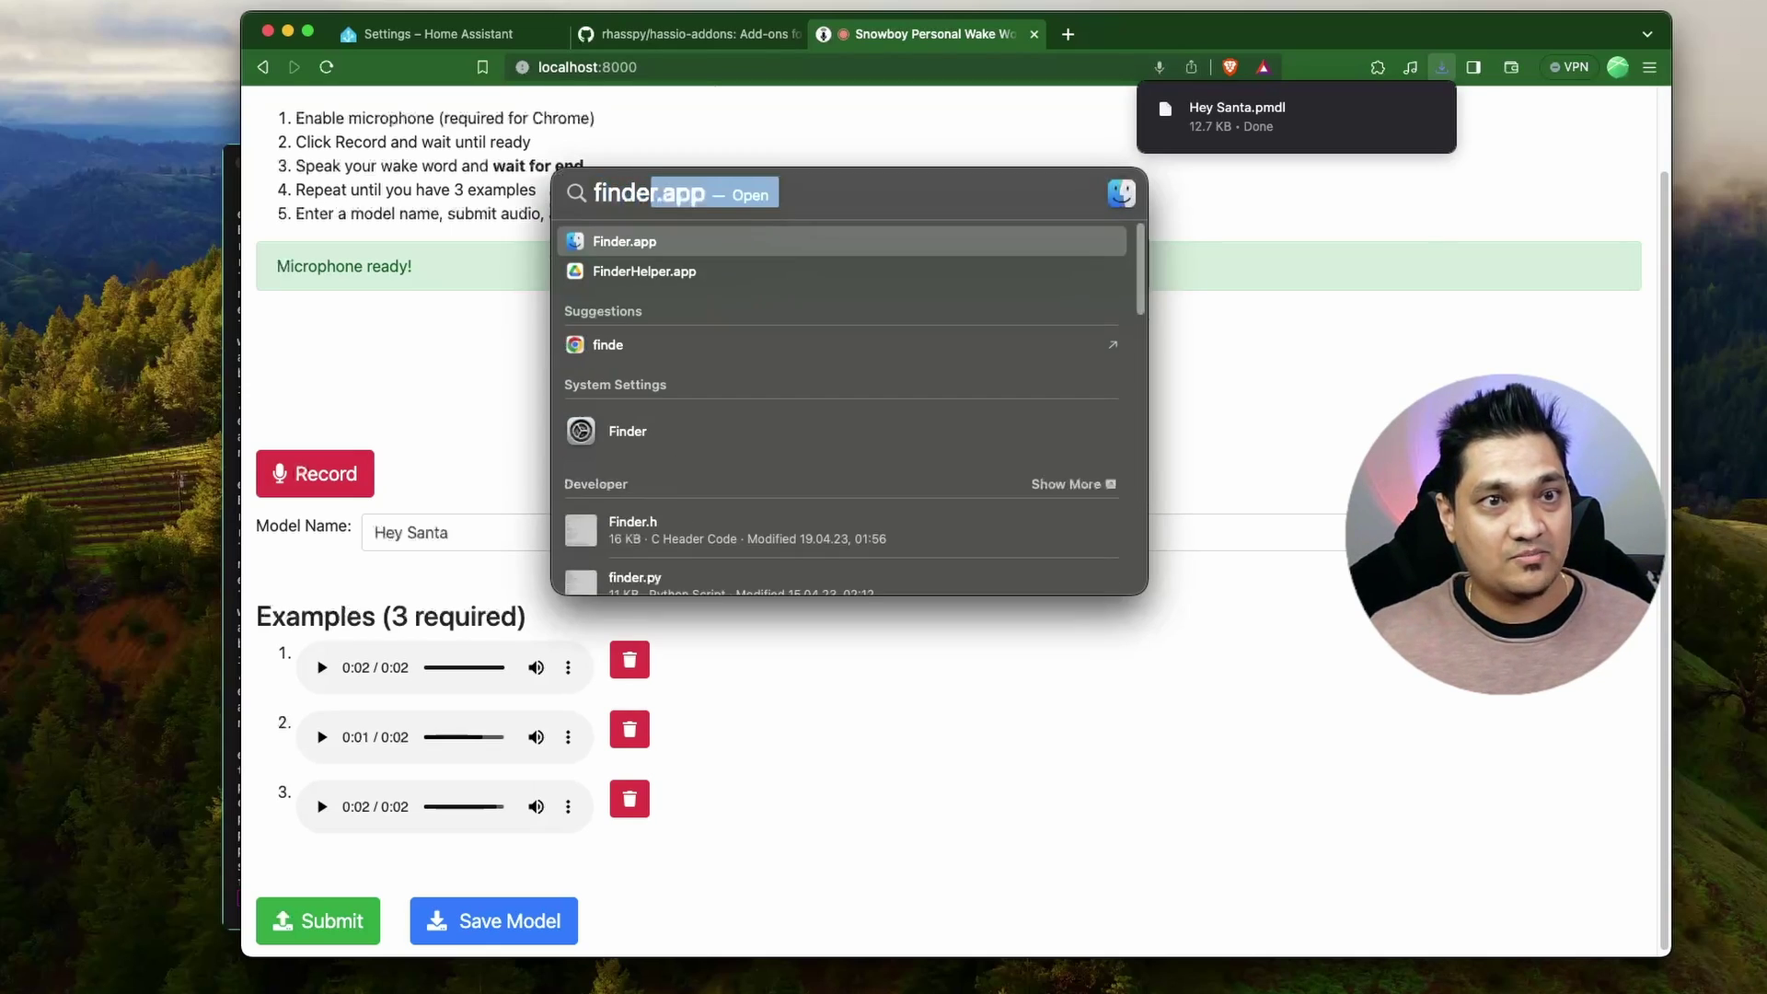
key("Return")
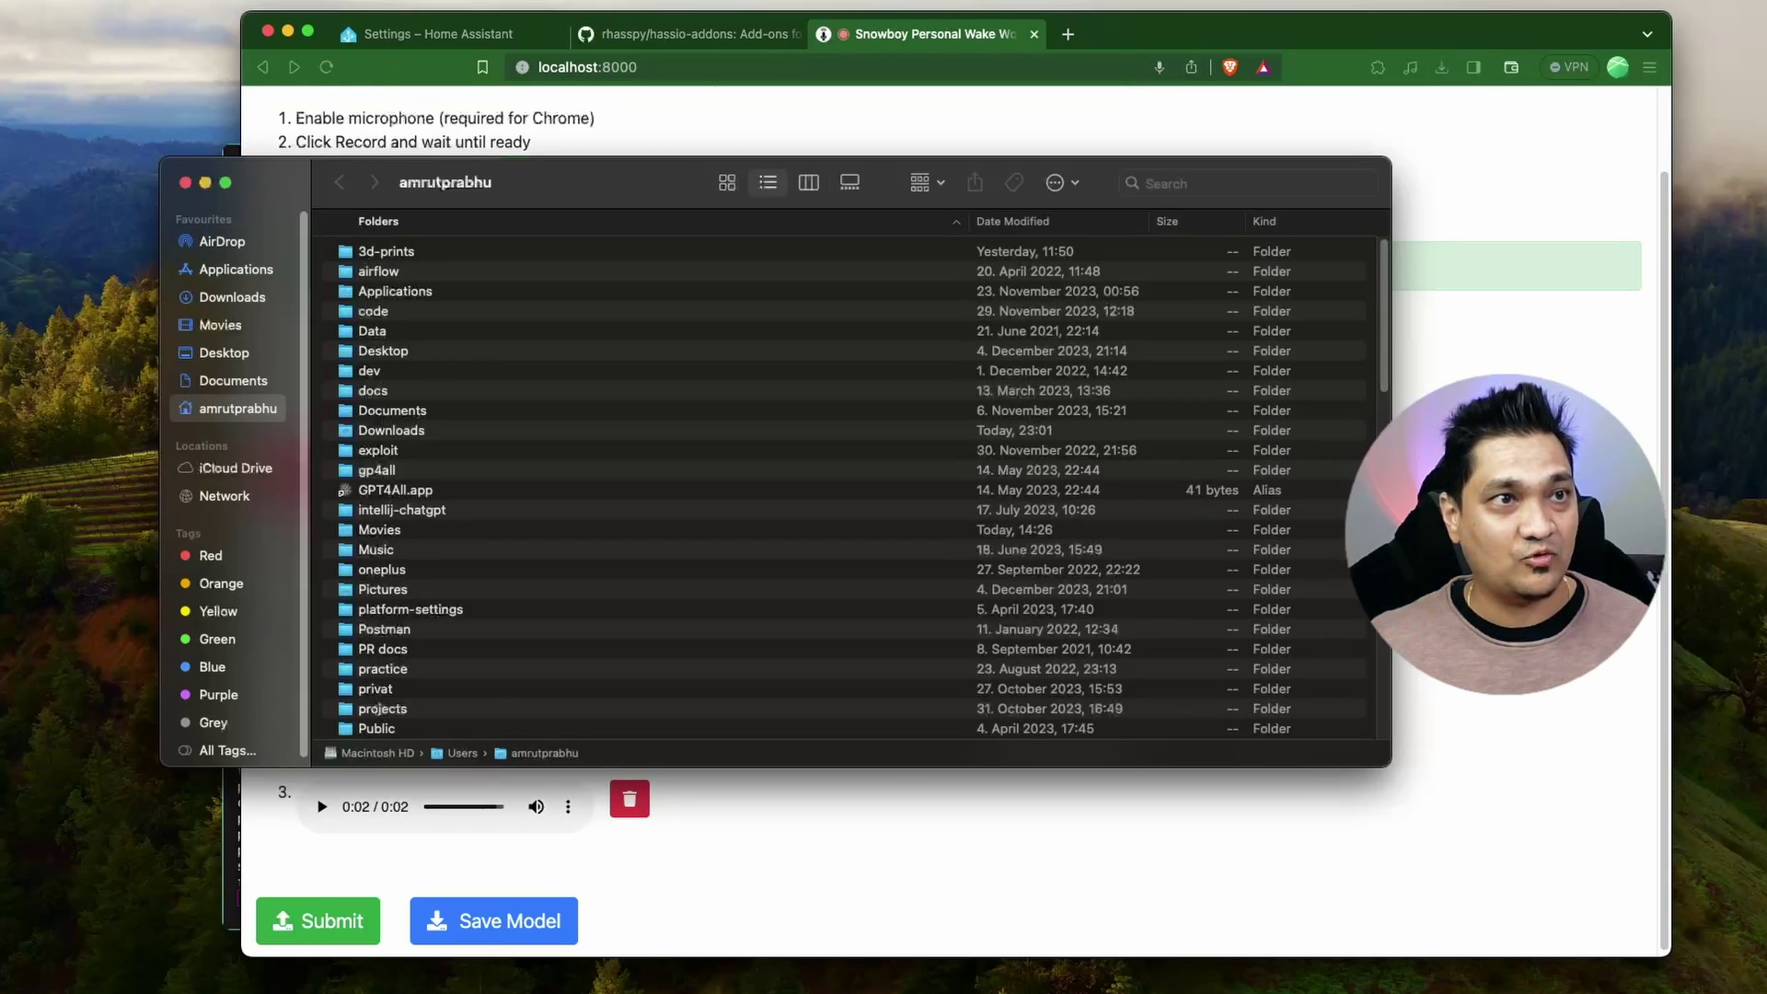
Step: Connect to the server smb://192.168.0.130 and mount its share volume
left_click(157, 1)
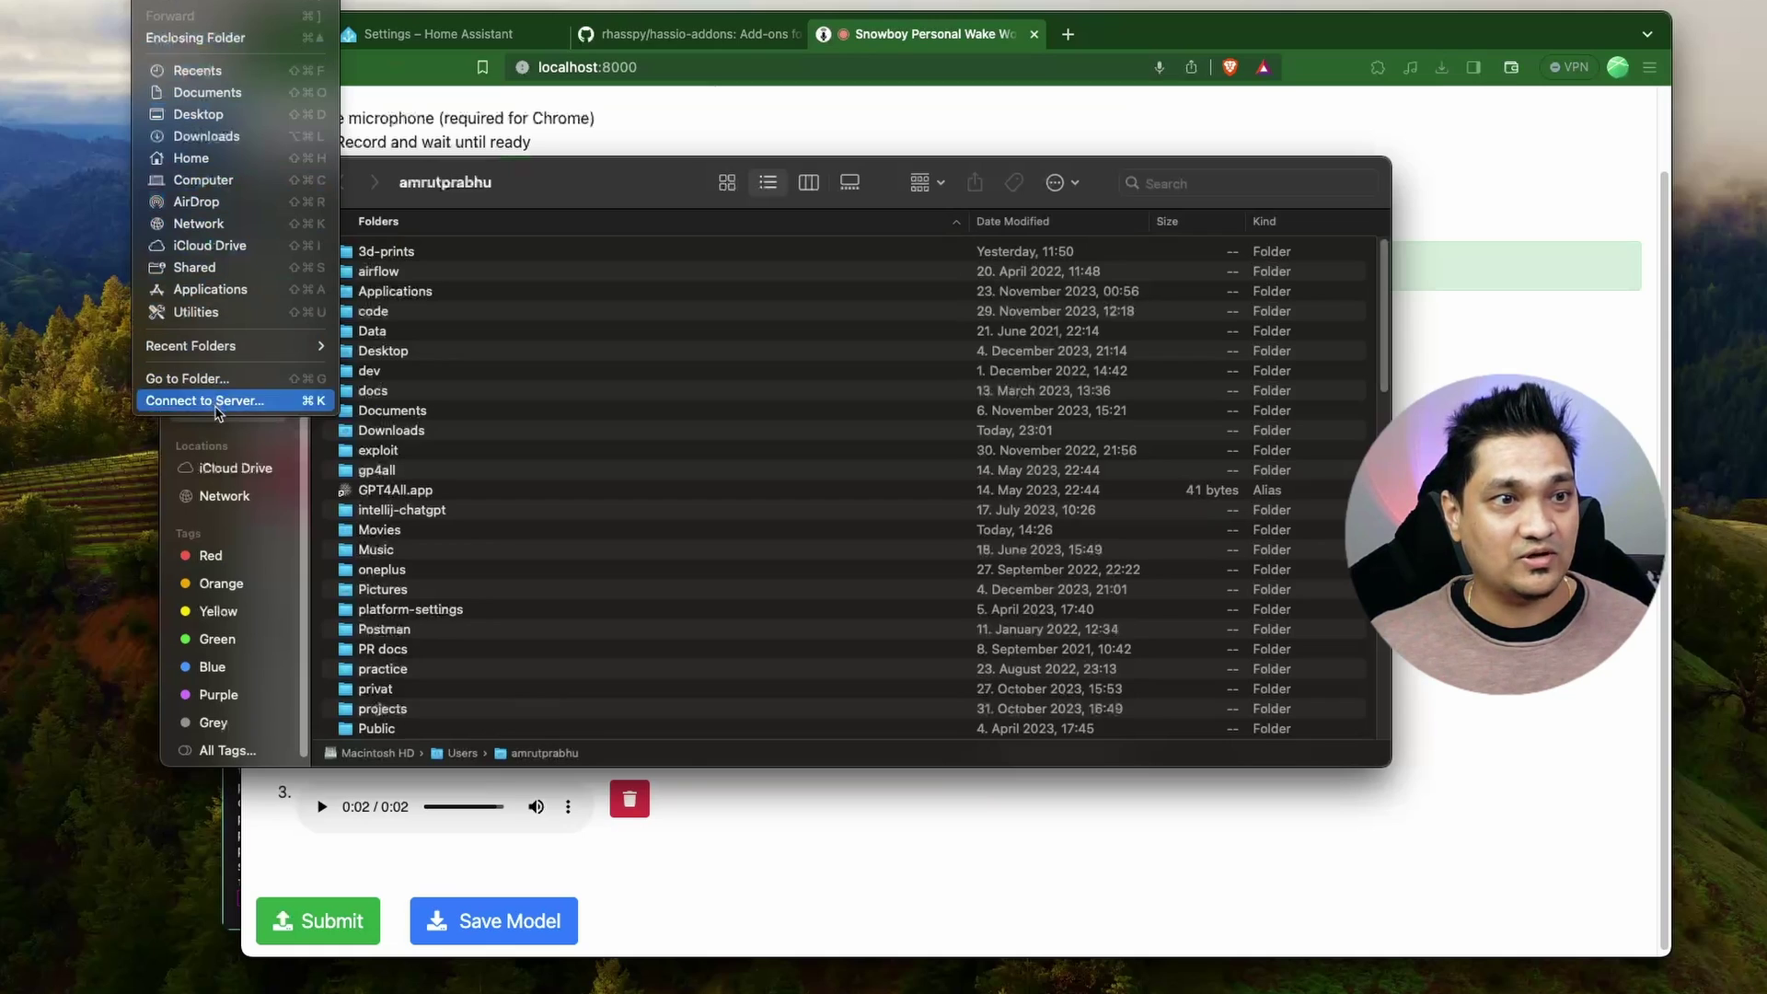
left_click(219, 401)
left_click(181, 176)
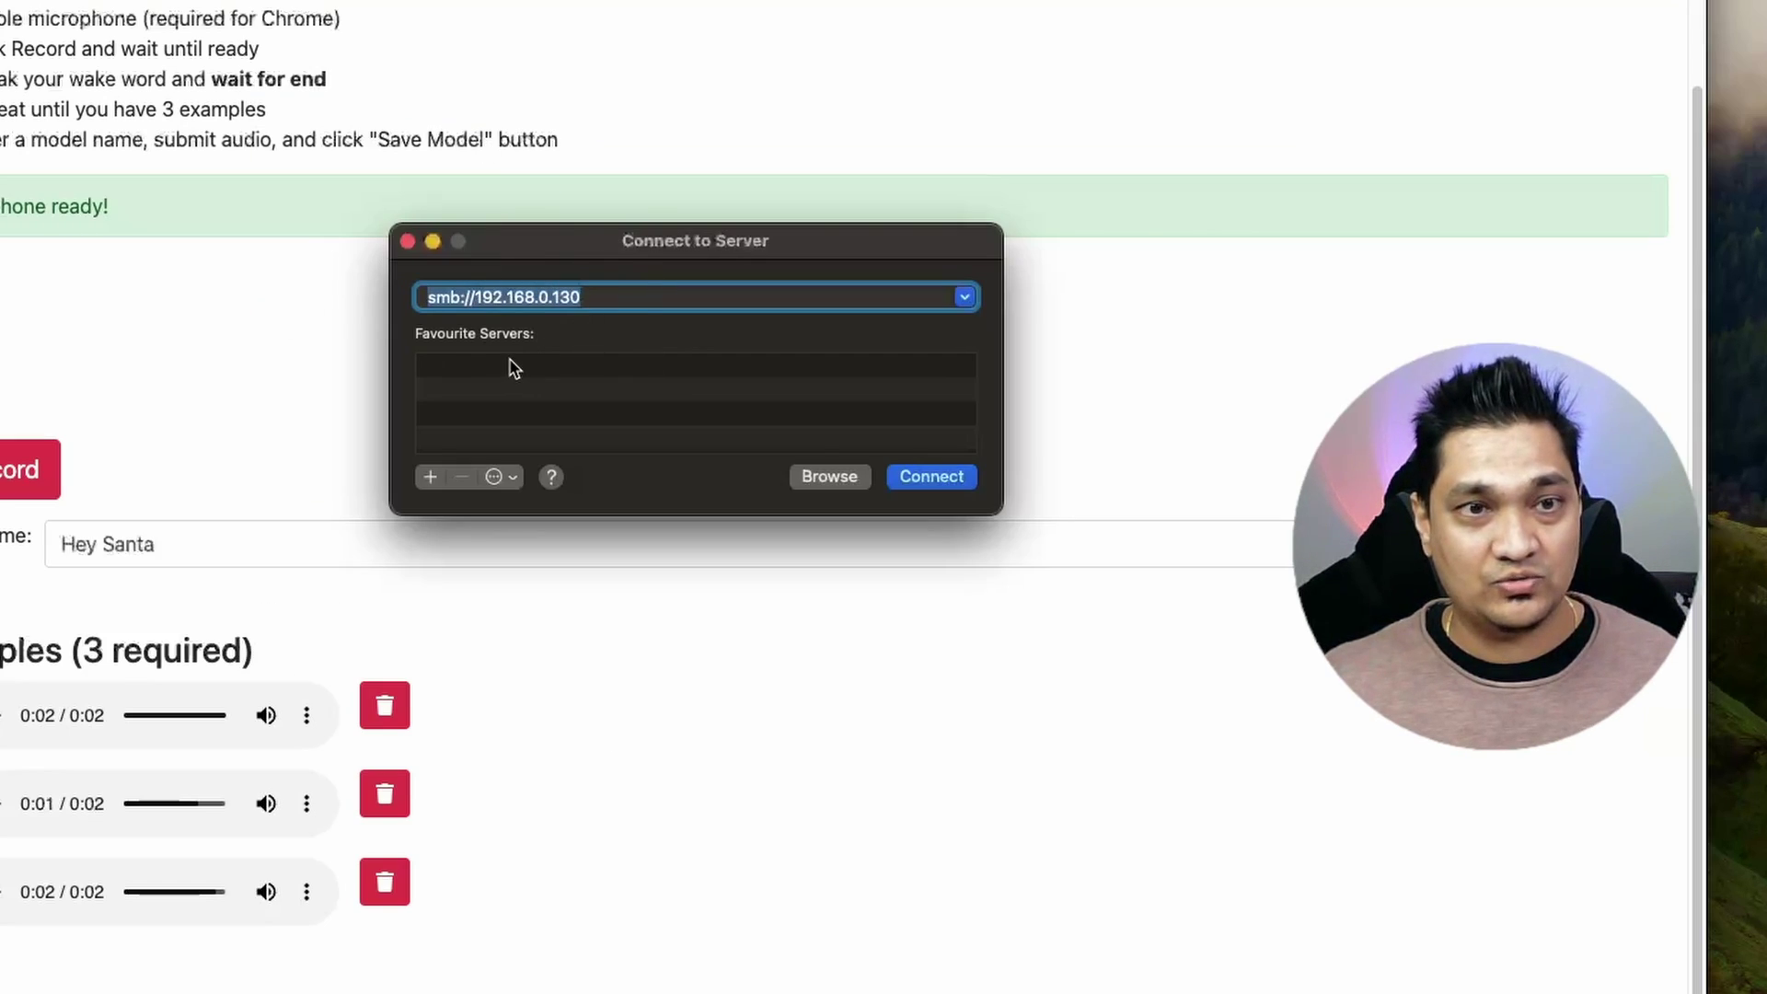
left_click(599, 297)
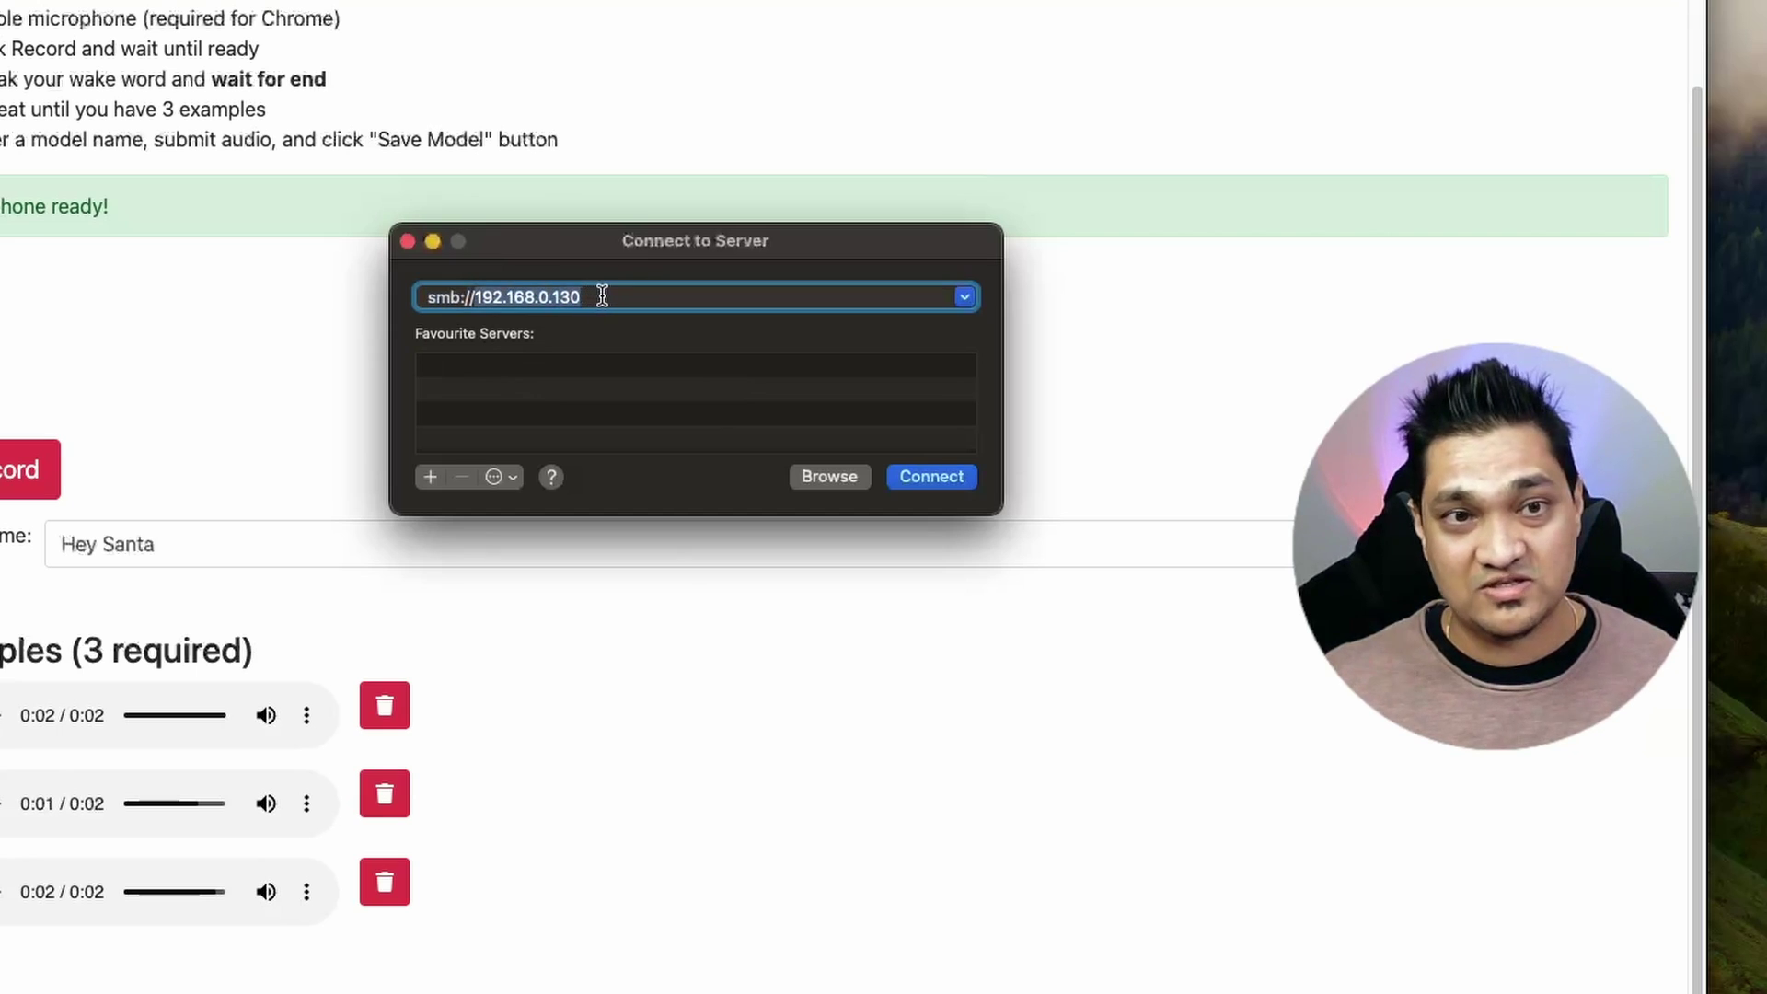
double_click(445, 297)
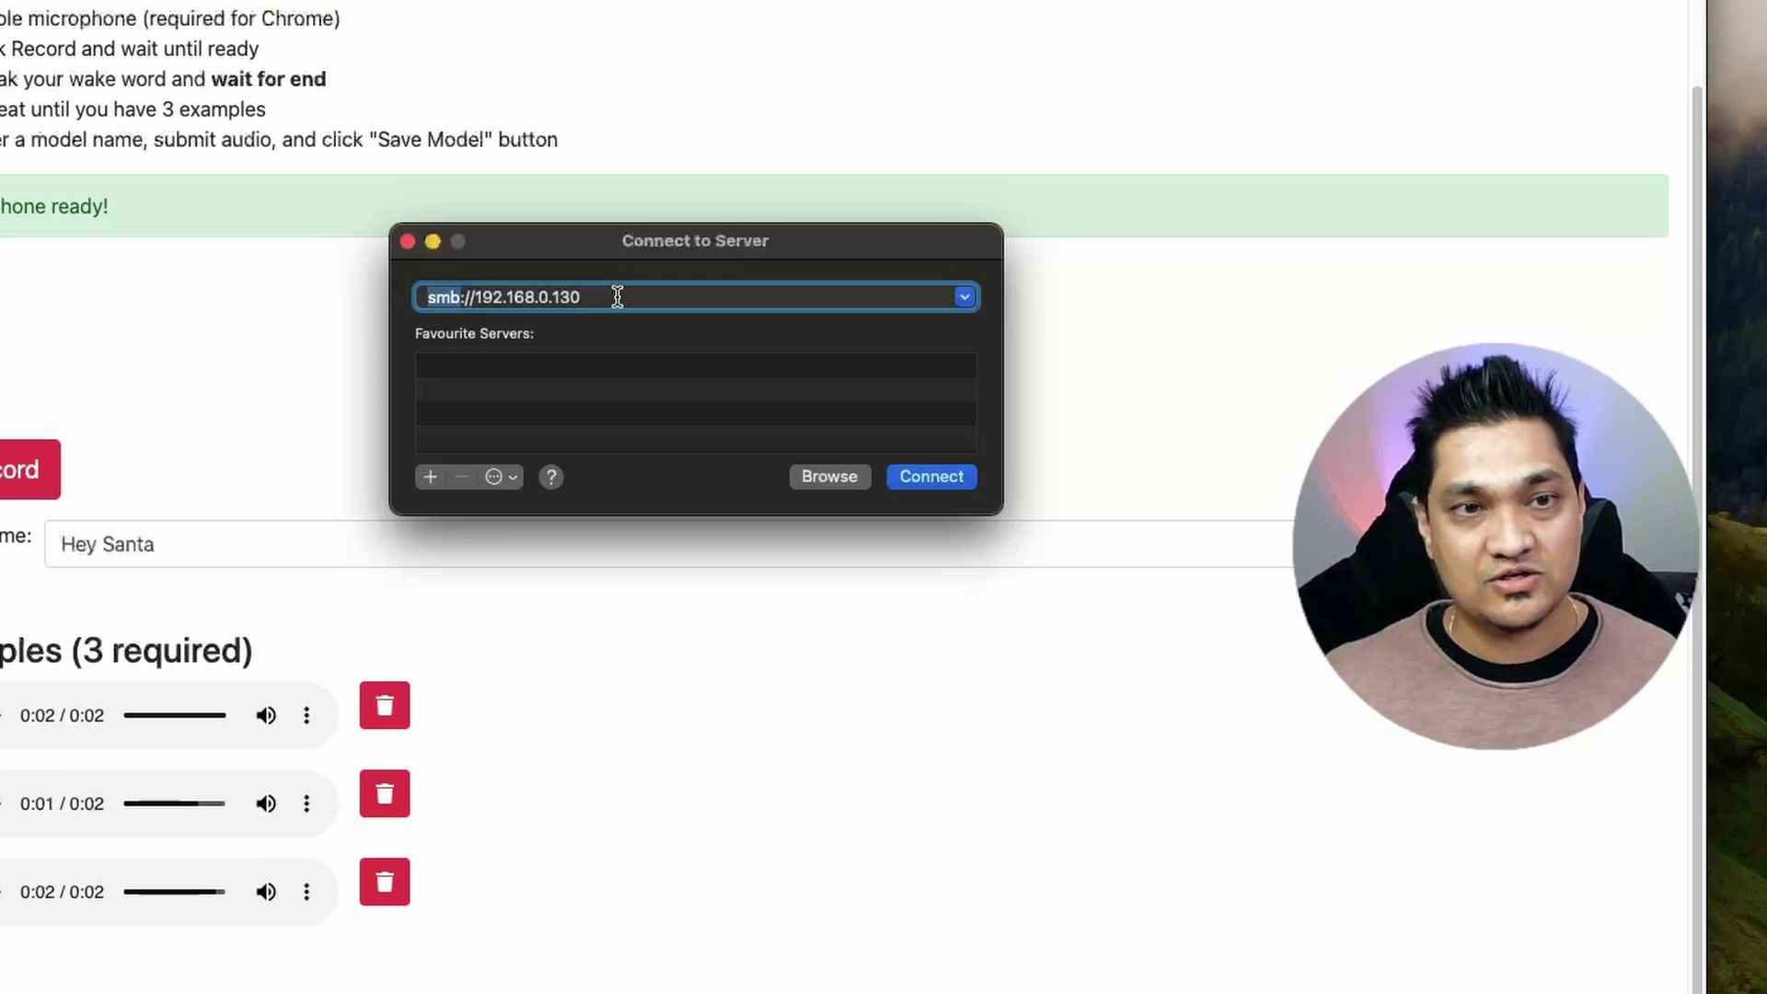
left_click_drag(626, 245, 644, 250)
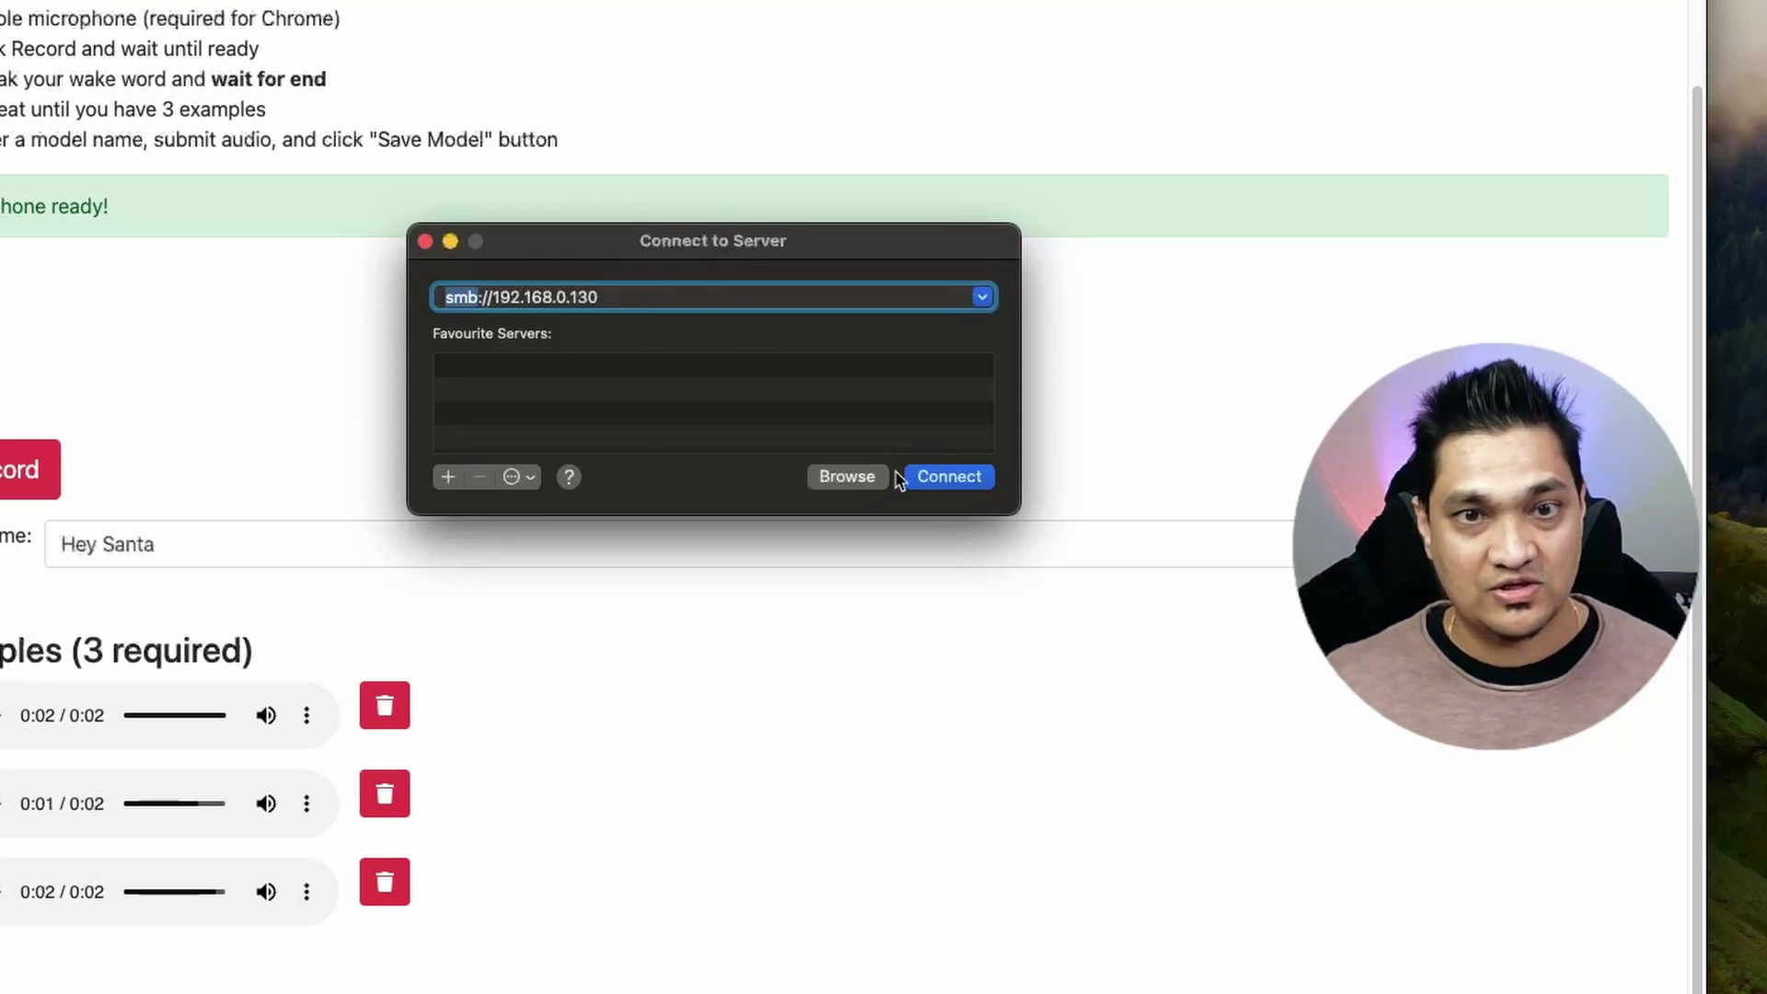
left_click(955, 490)
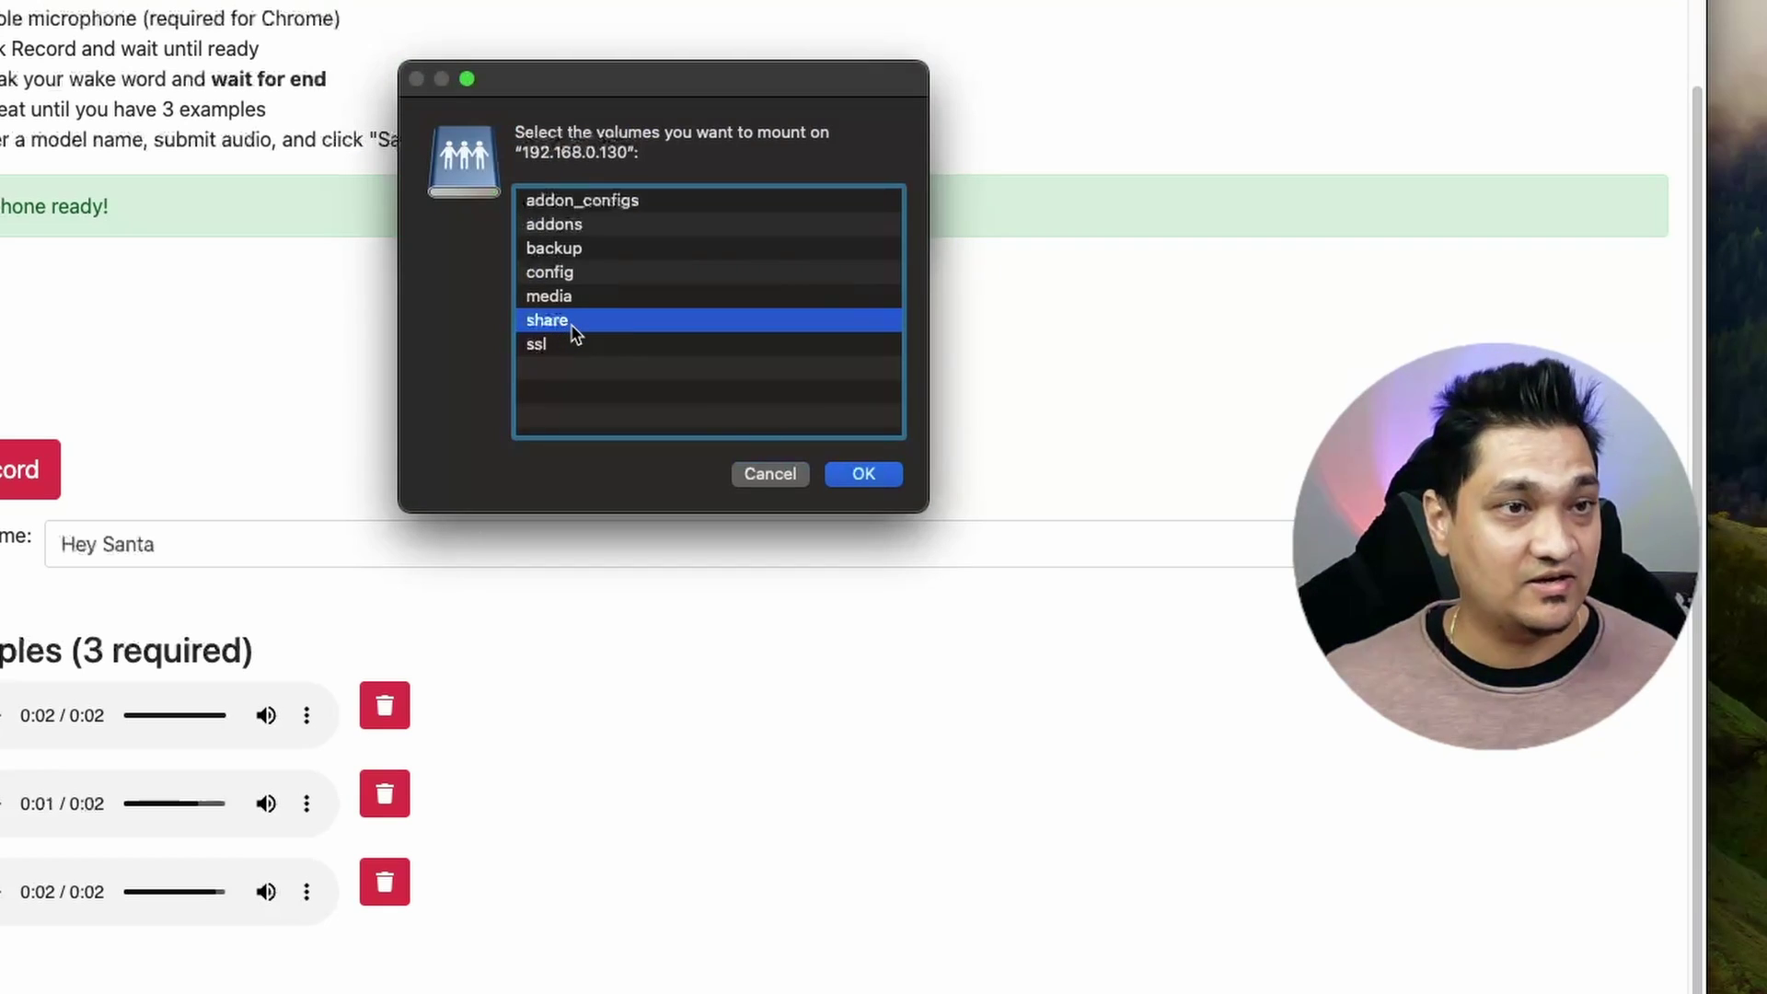
double_click(575, 335)
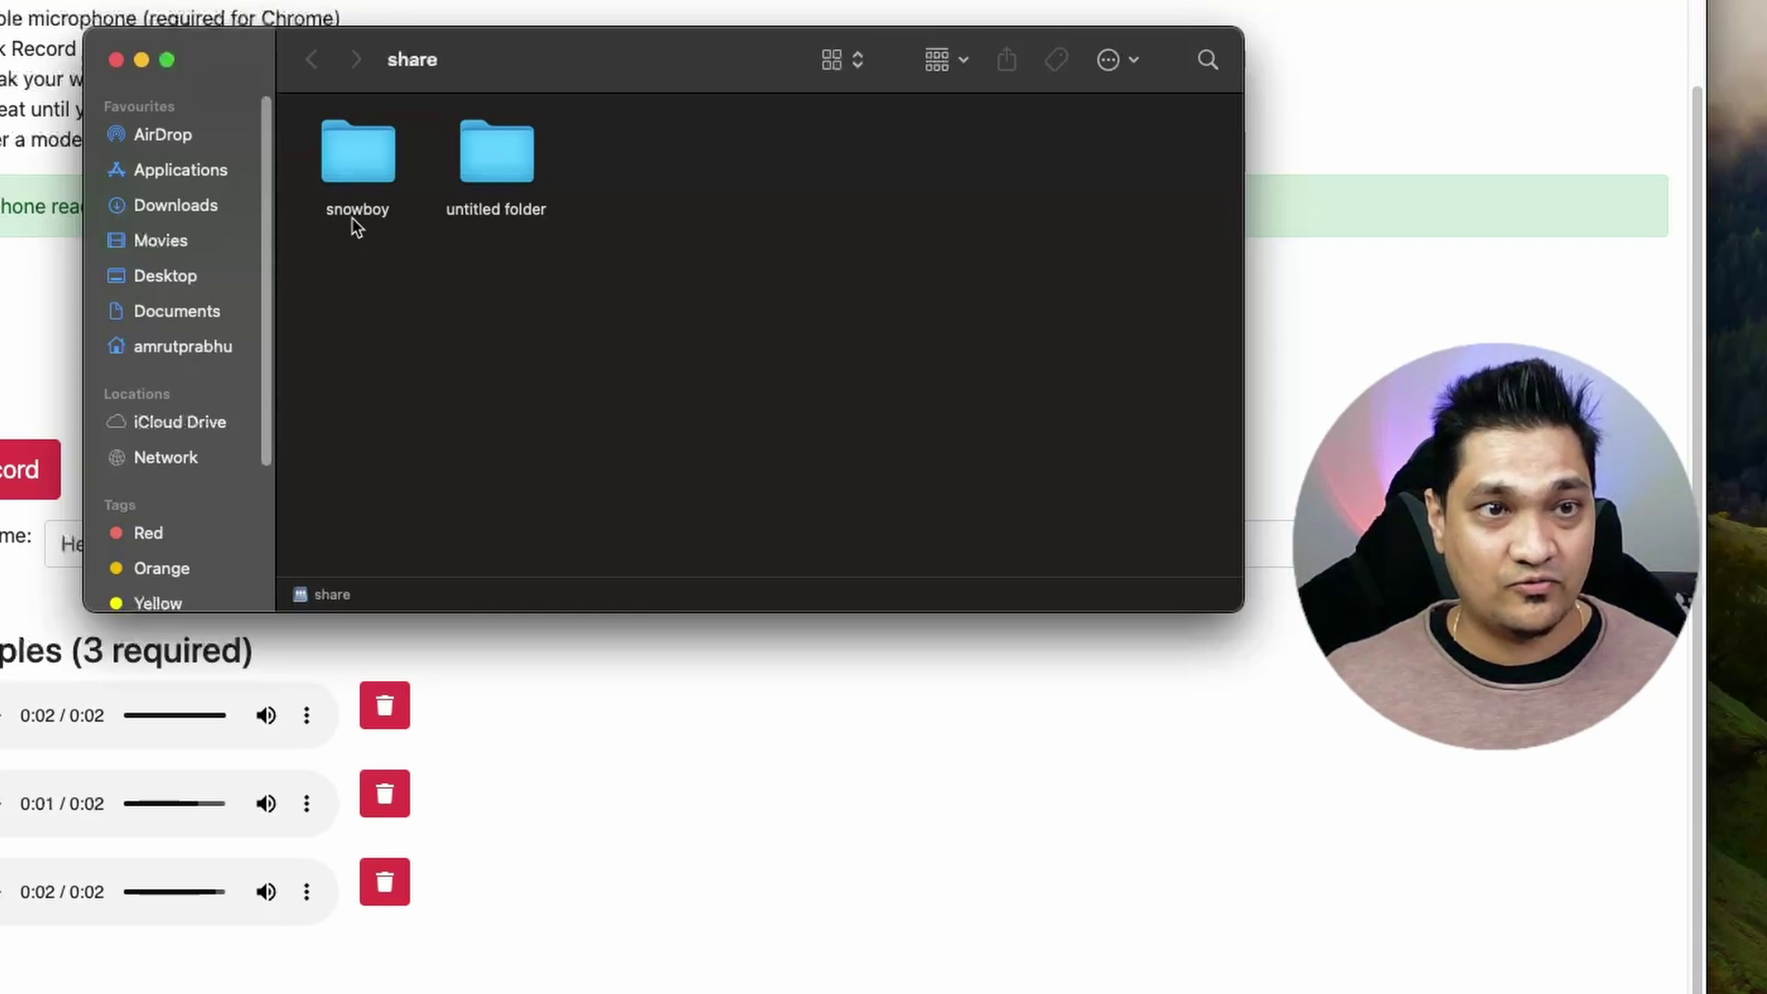
Step: Copy Hey Santa.pmdl from the Downloads folder into the snowboy folder of the share volume
double_click(363, 162)
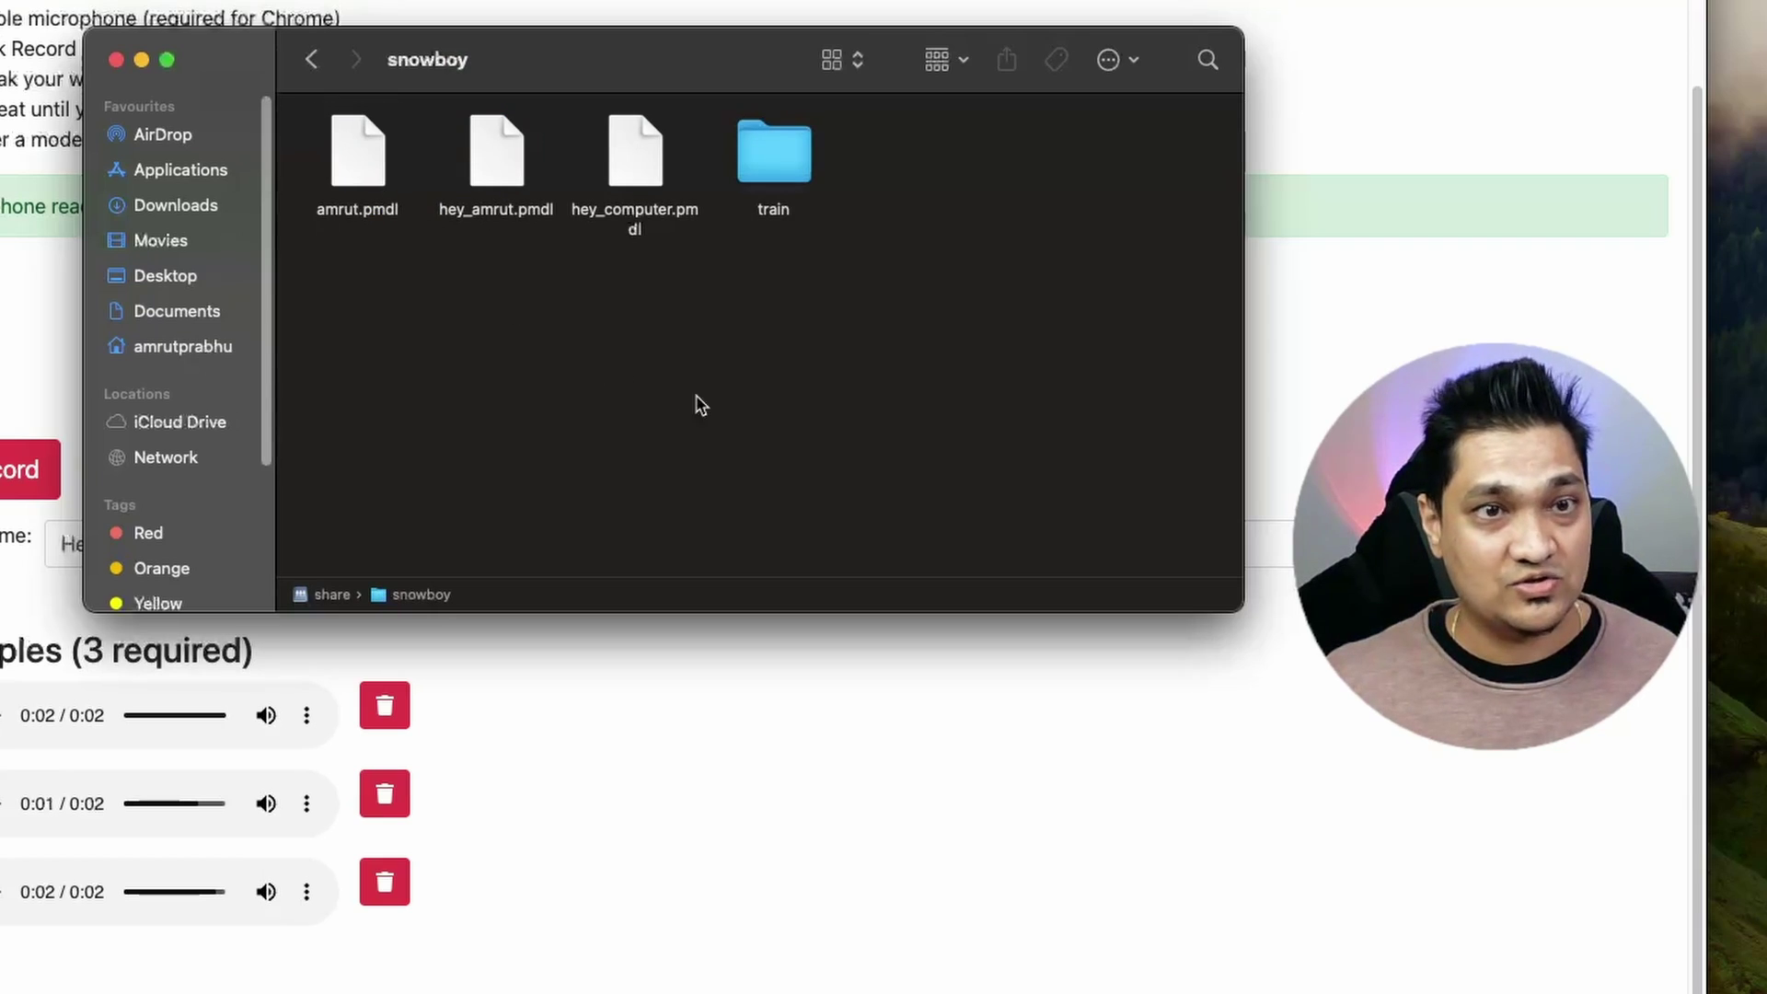
left_click(162, 207)
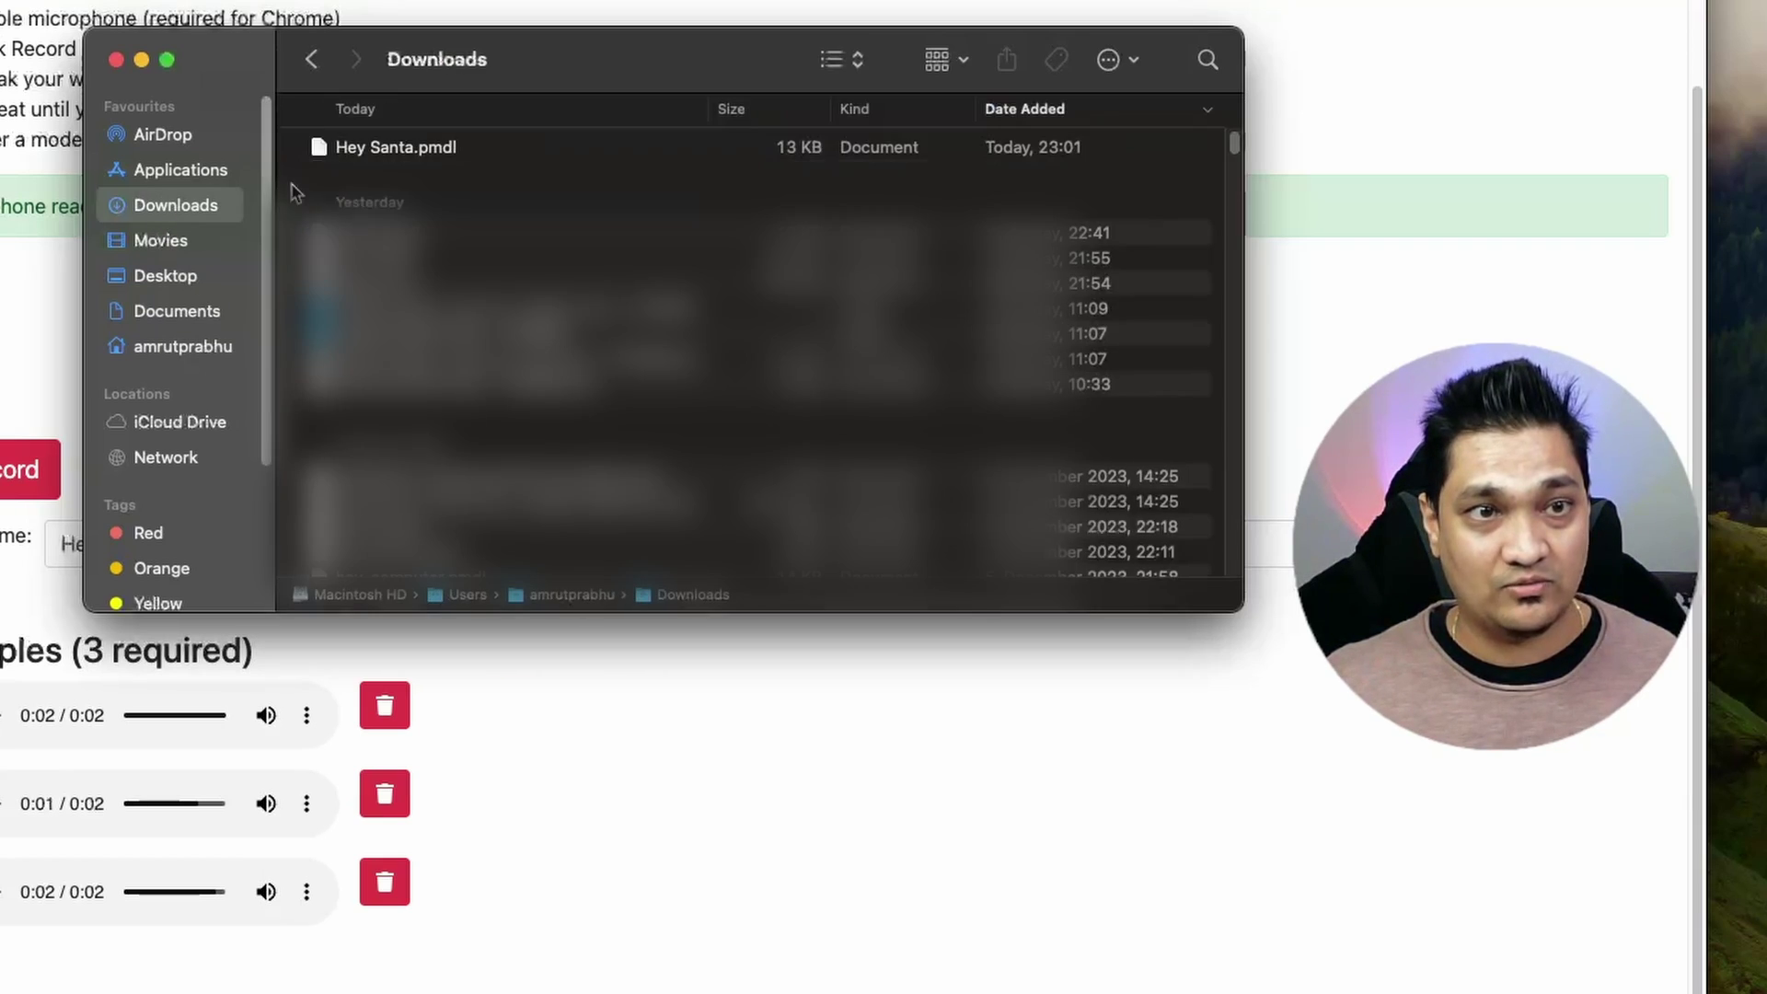
left_click(407, 149)
left_click(310, 60)
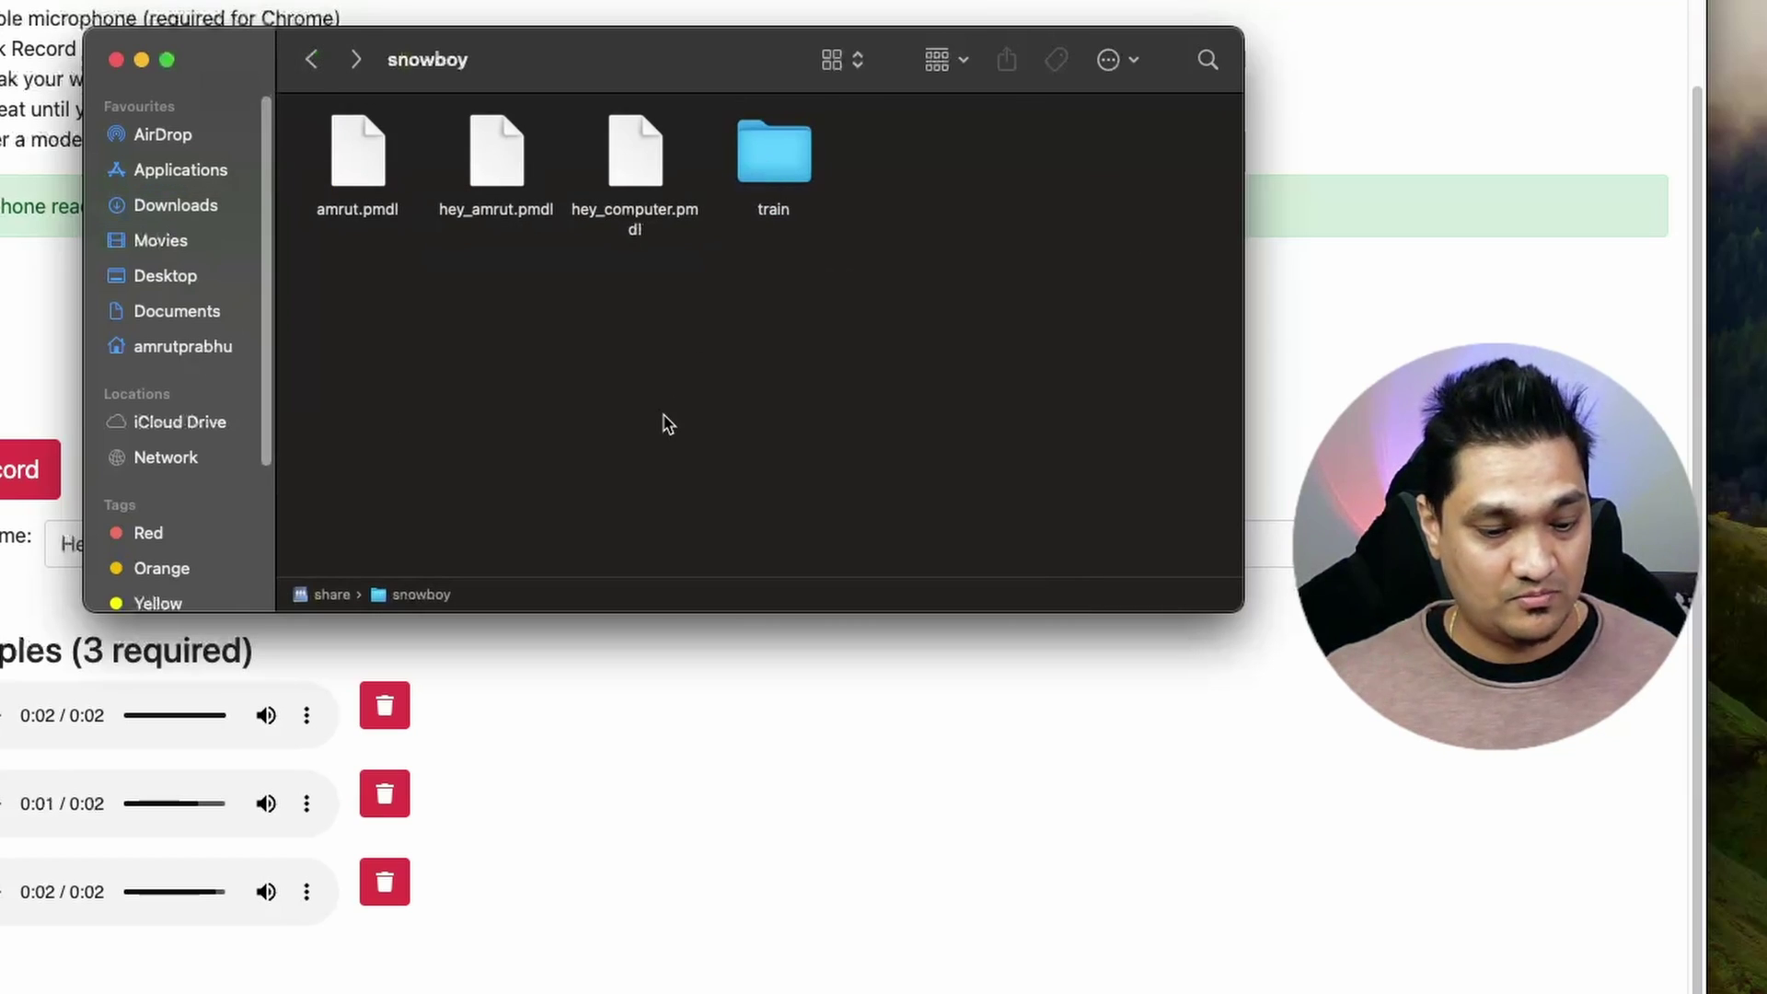
key("super+v")
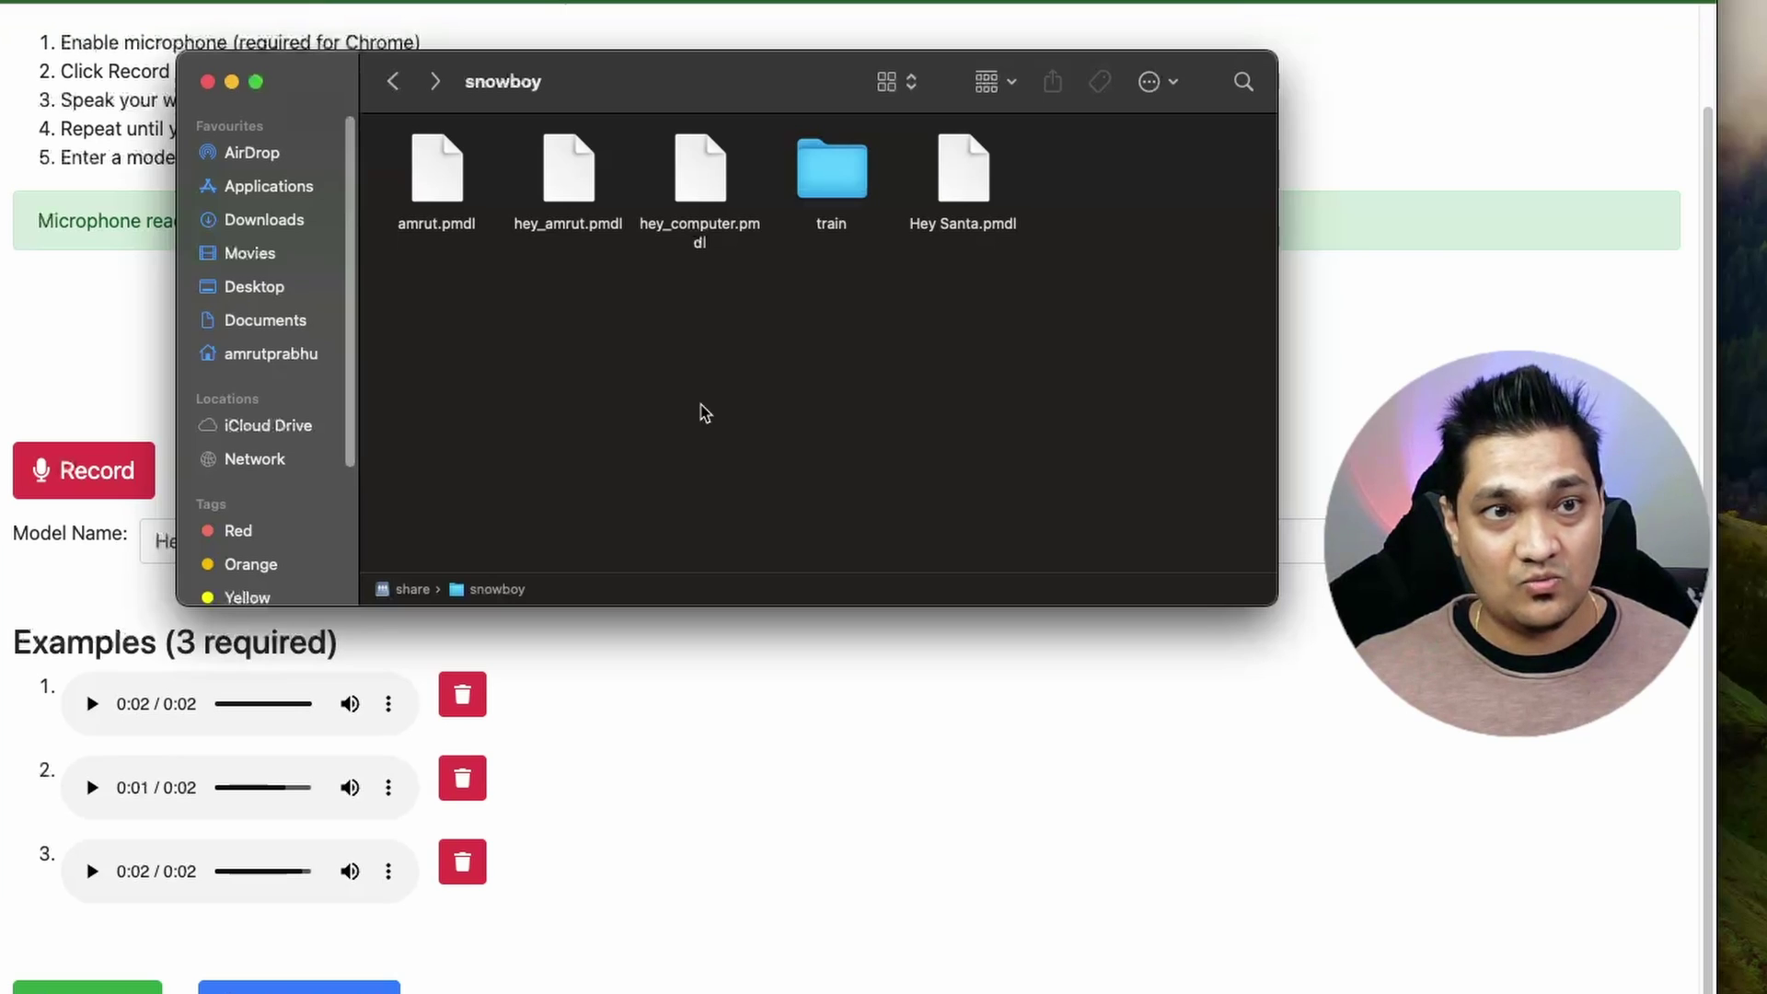
Step: Switch back to Home Assistant in the browser and go from the Overview's Assist dialog to managing the assistants
left_click(795, 32)
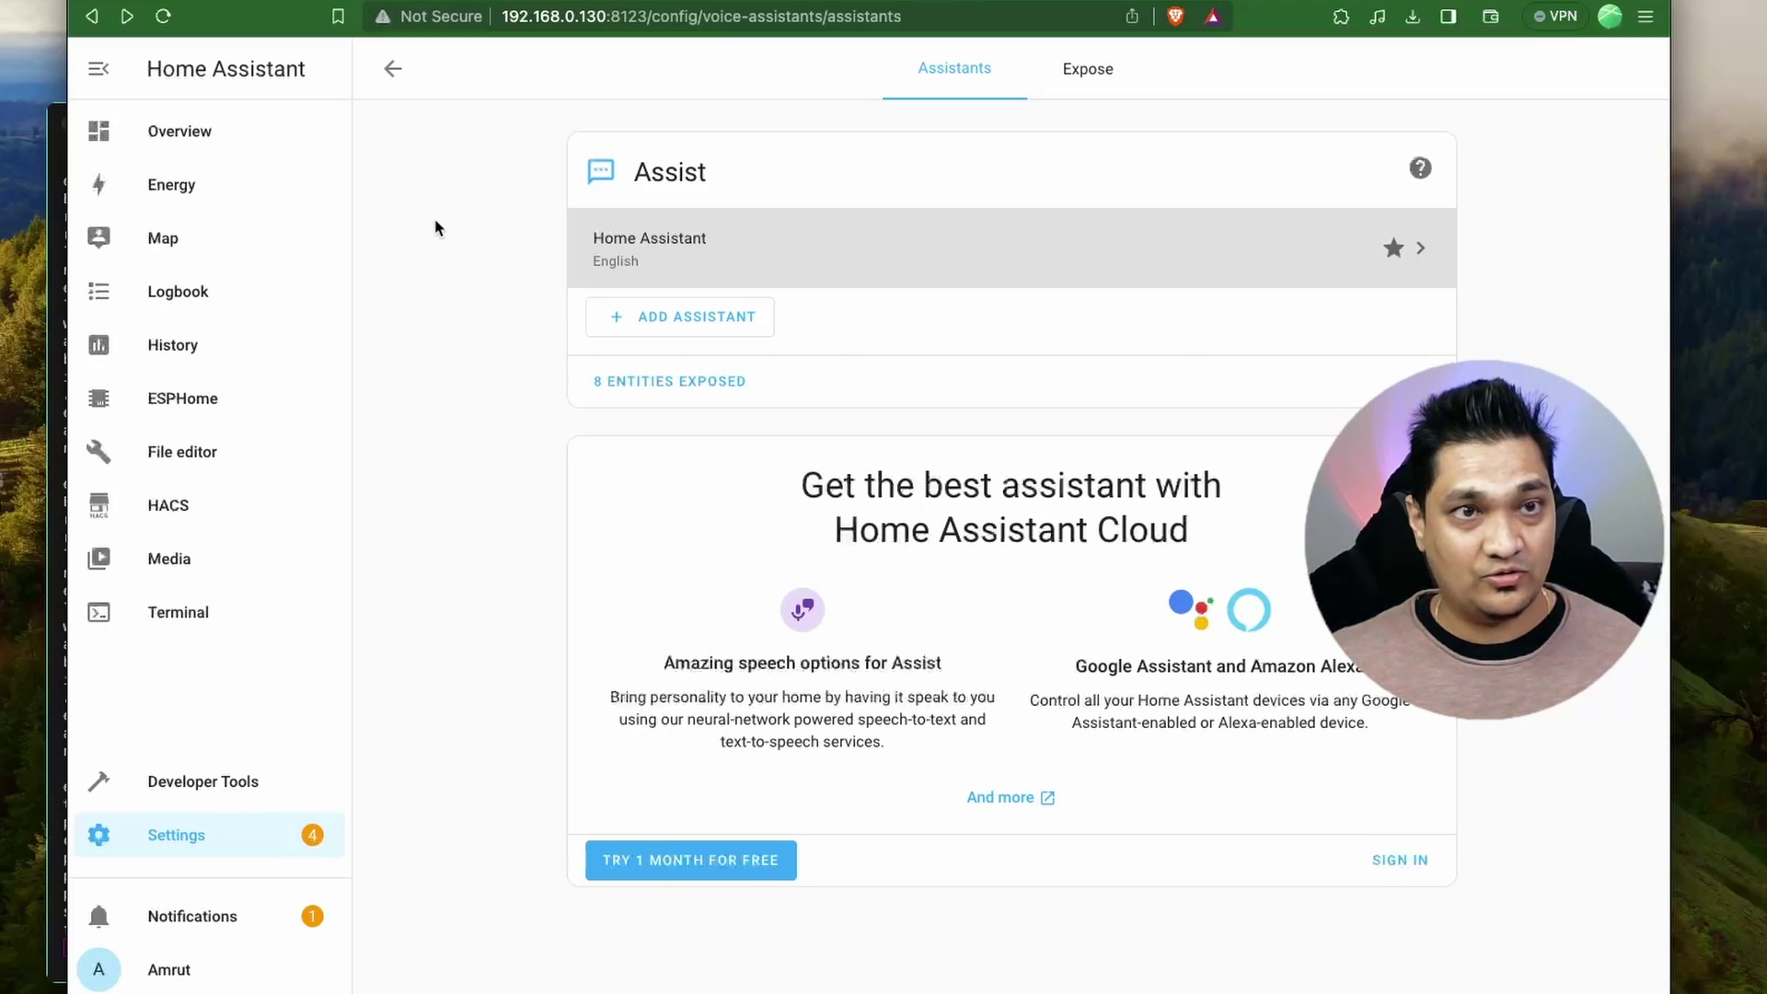
left_click(210, 137)
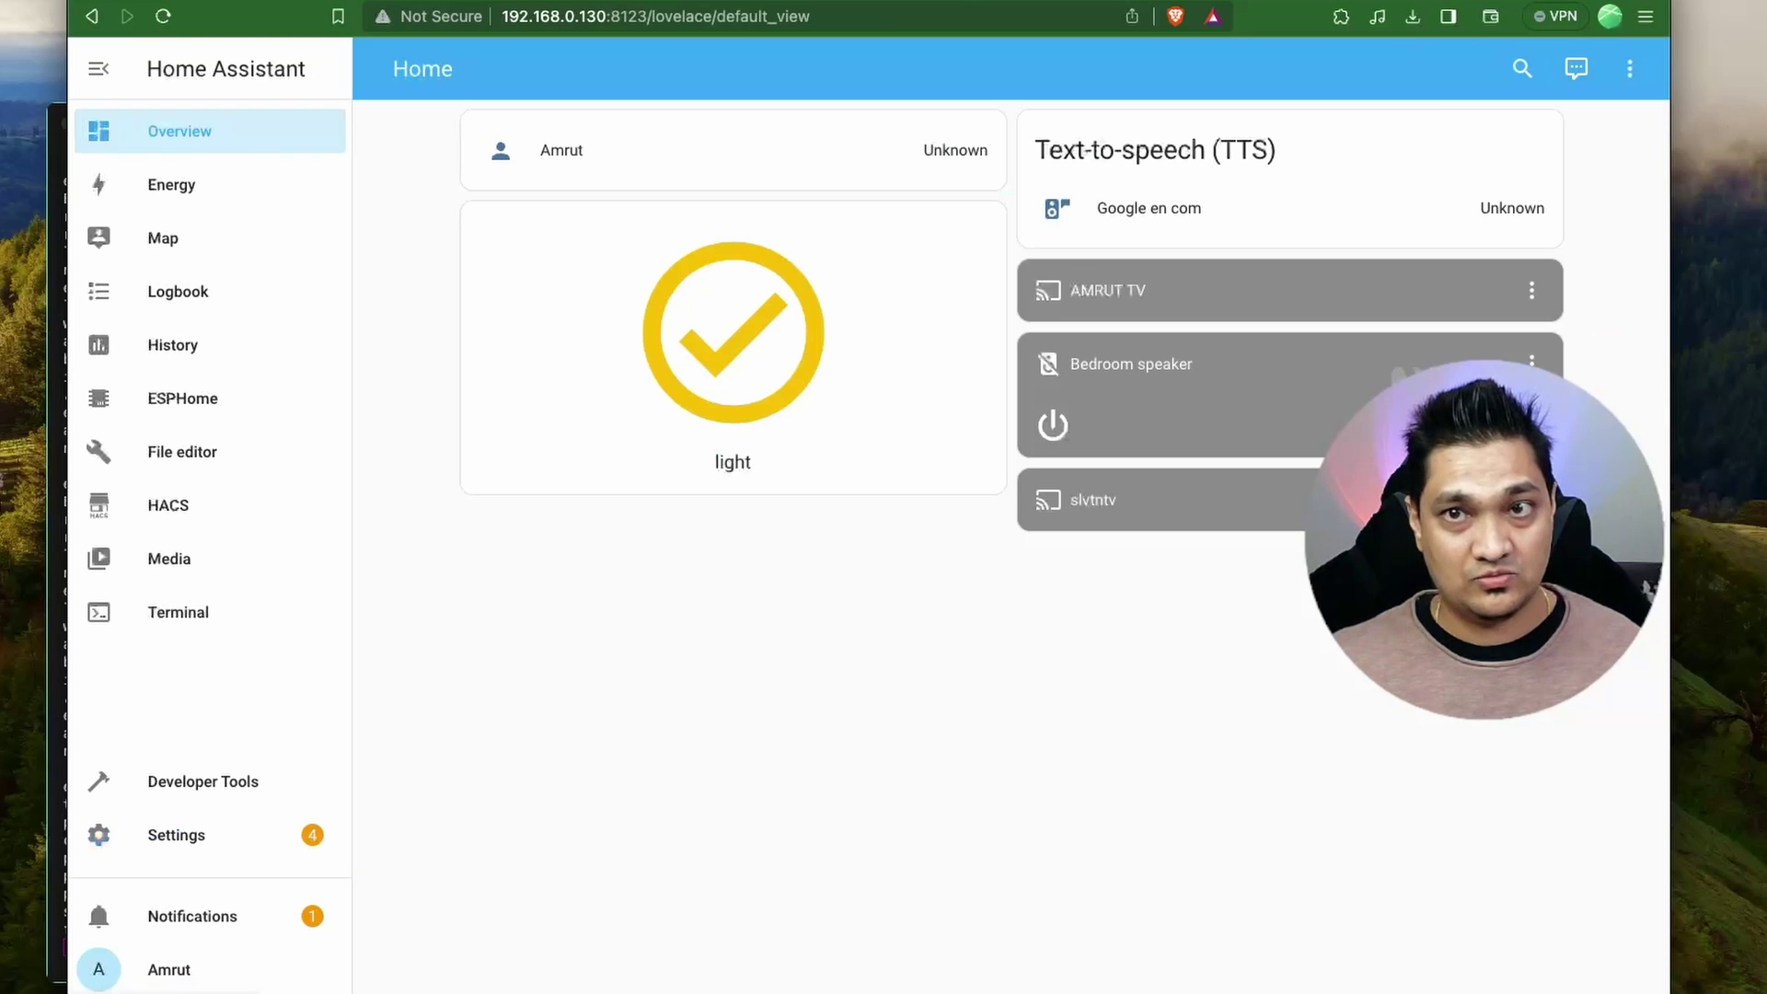
left_click(1576, 68)
left_click(817, 308)
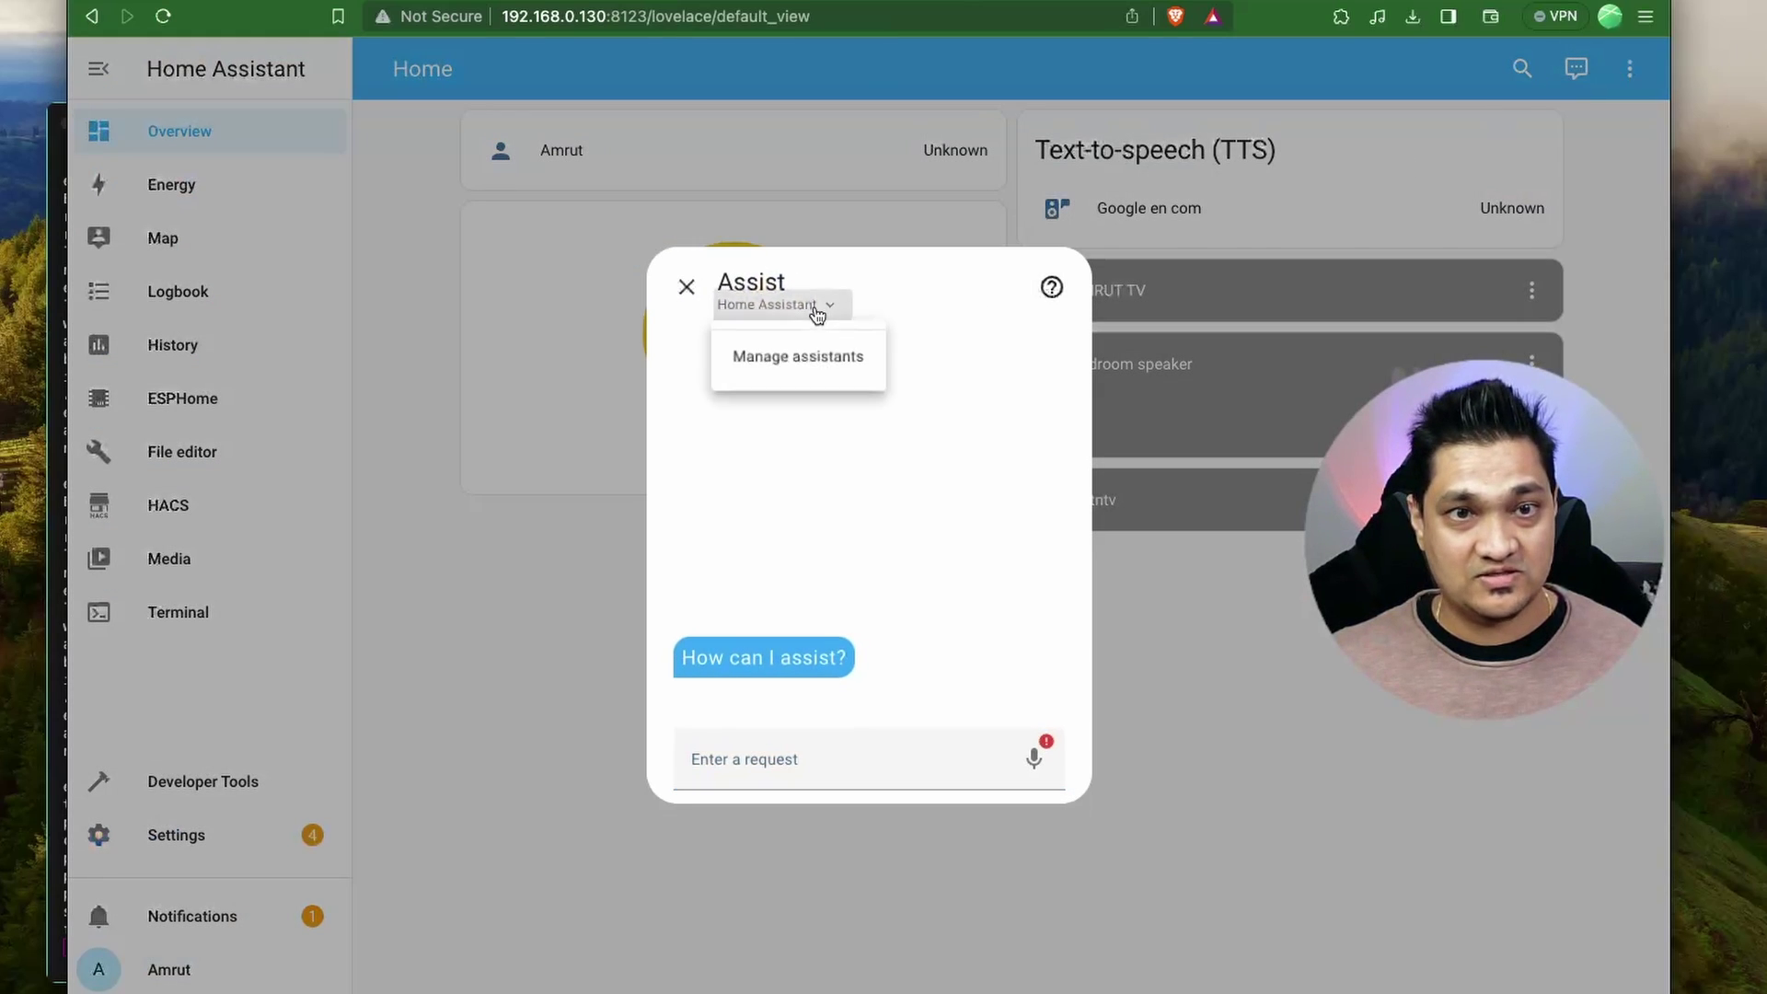
left_click(813, 414)
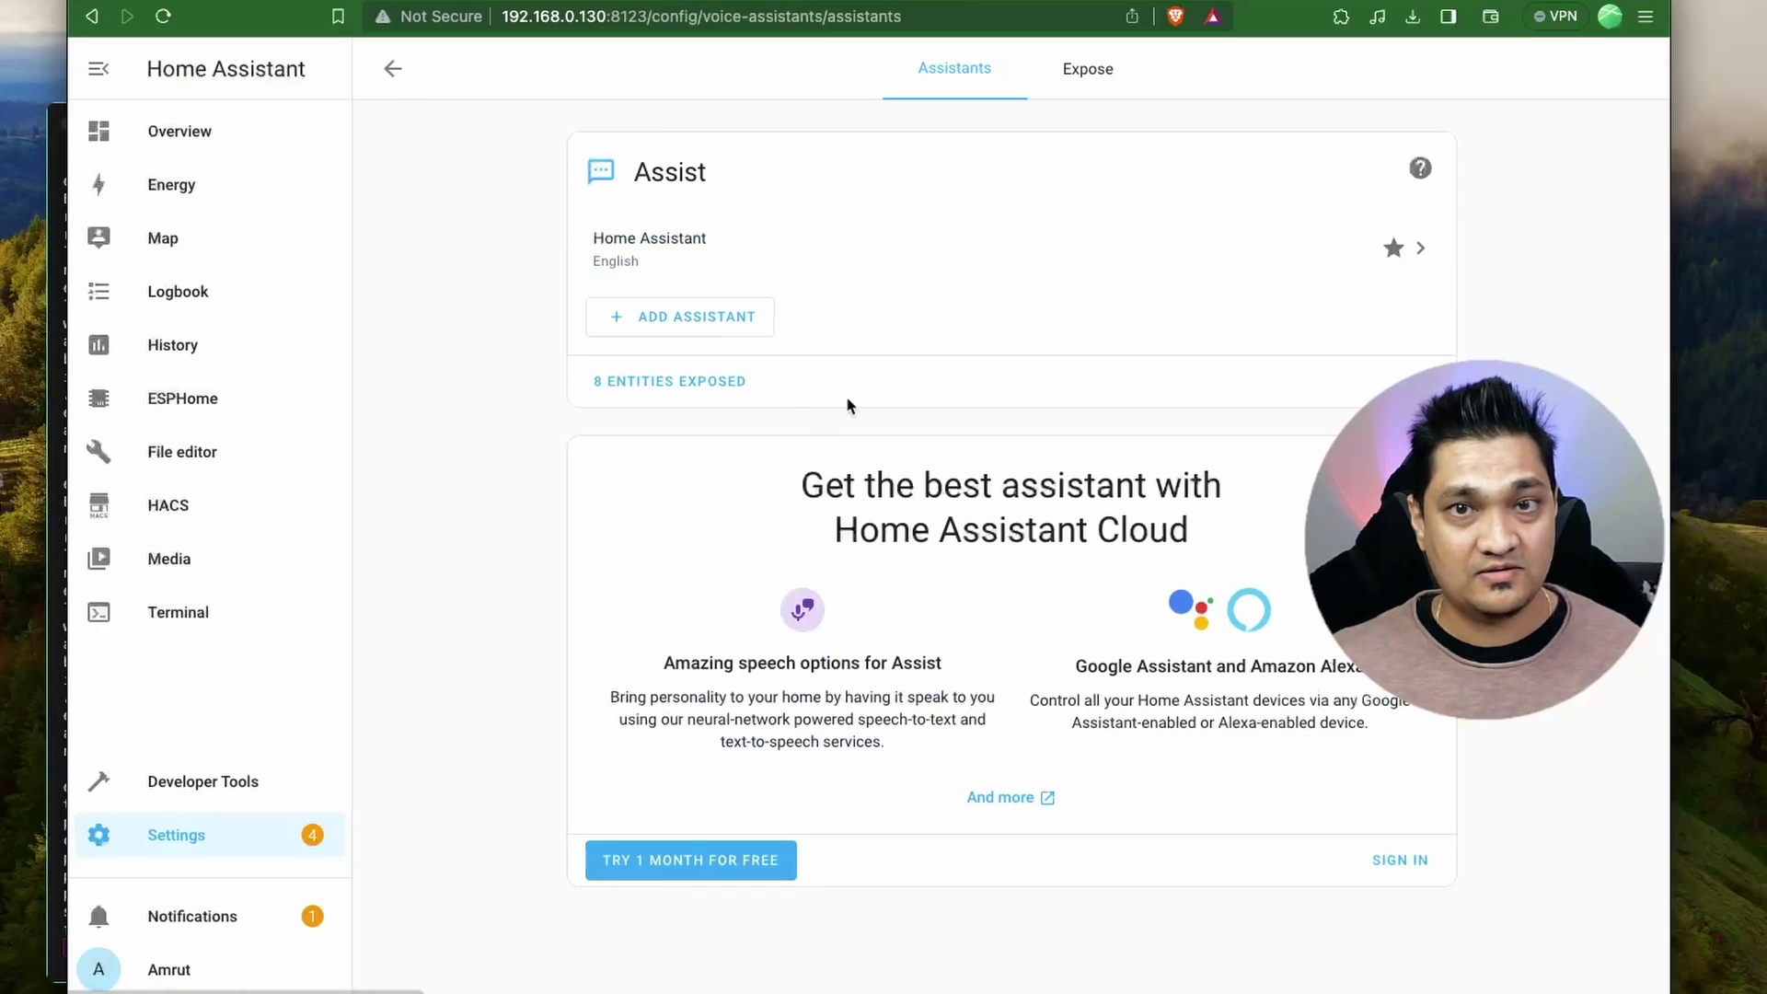
Step: Set the Home Assistant assistant's wake word to Hey Santa and save the update
left_click(946, 268)
scroll(1055, 423, "down", 5)
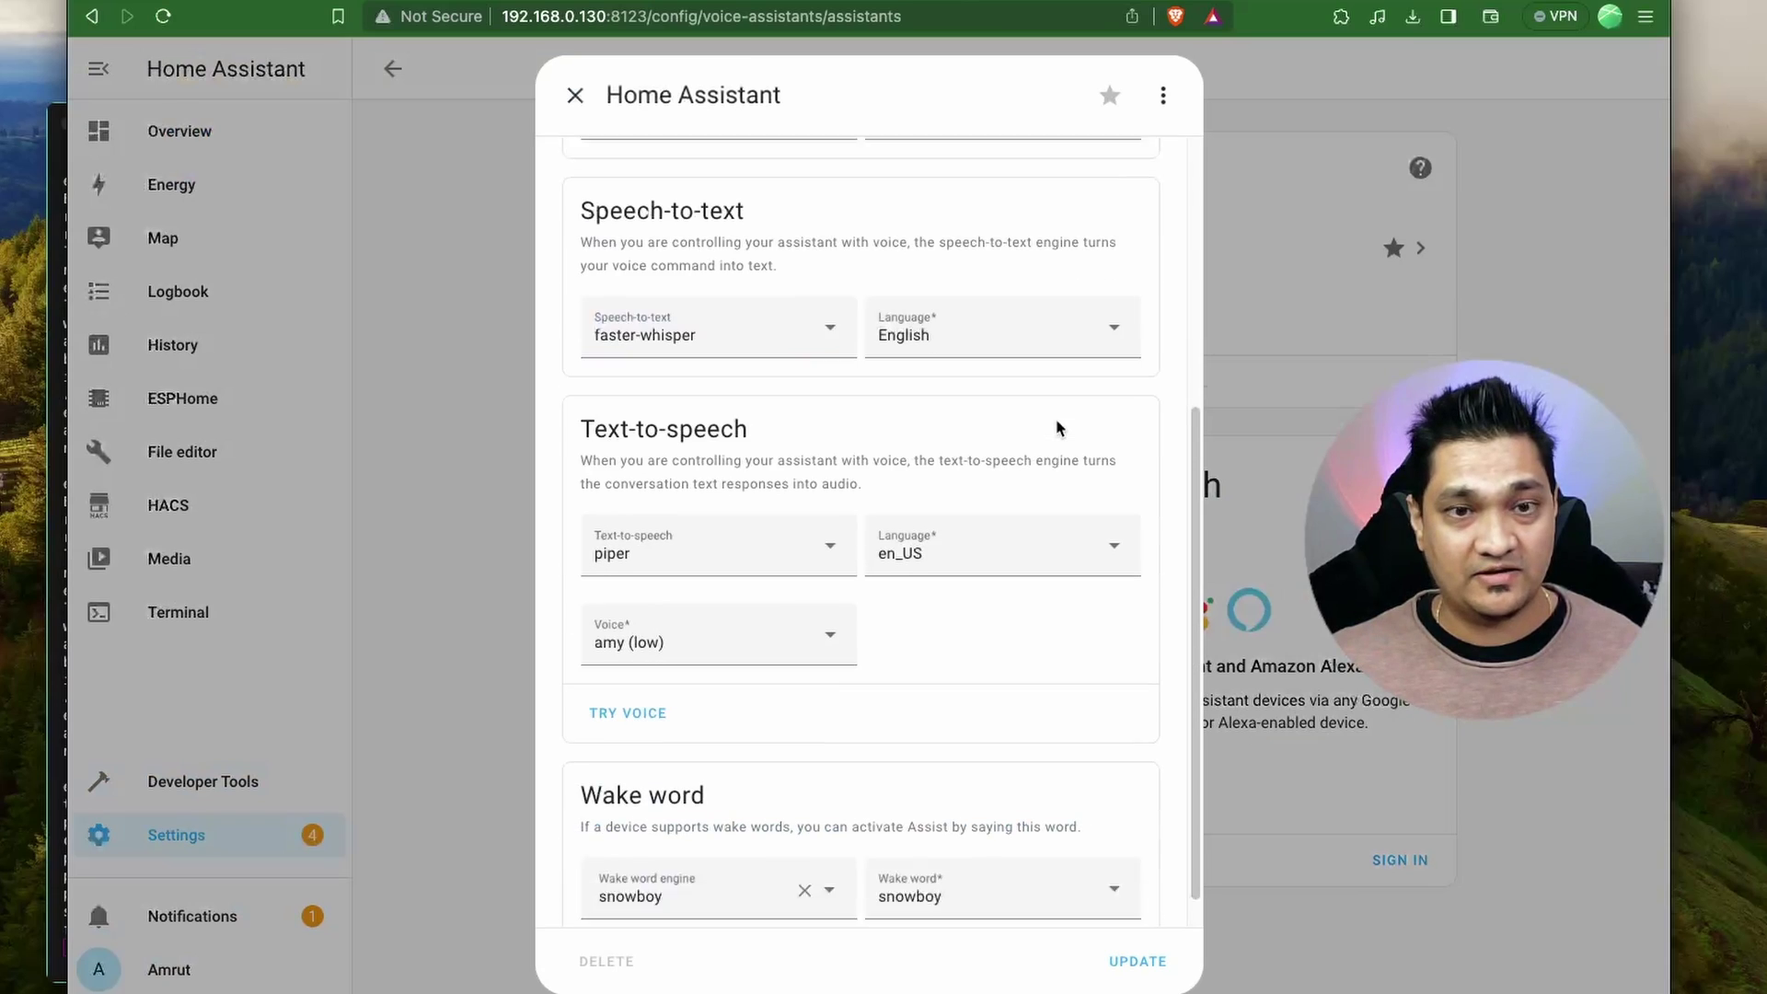
left_click(1013, 833)
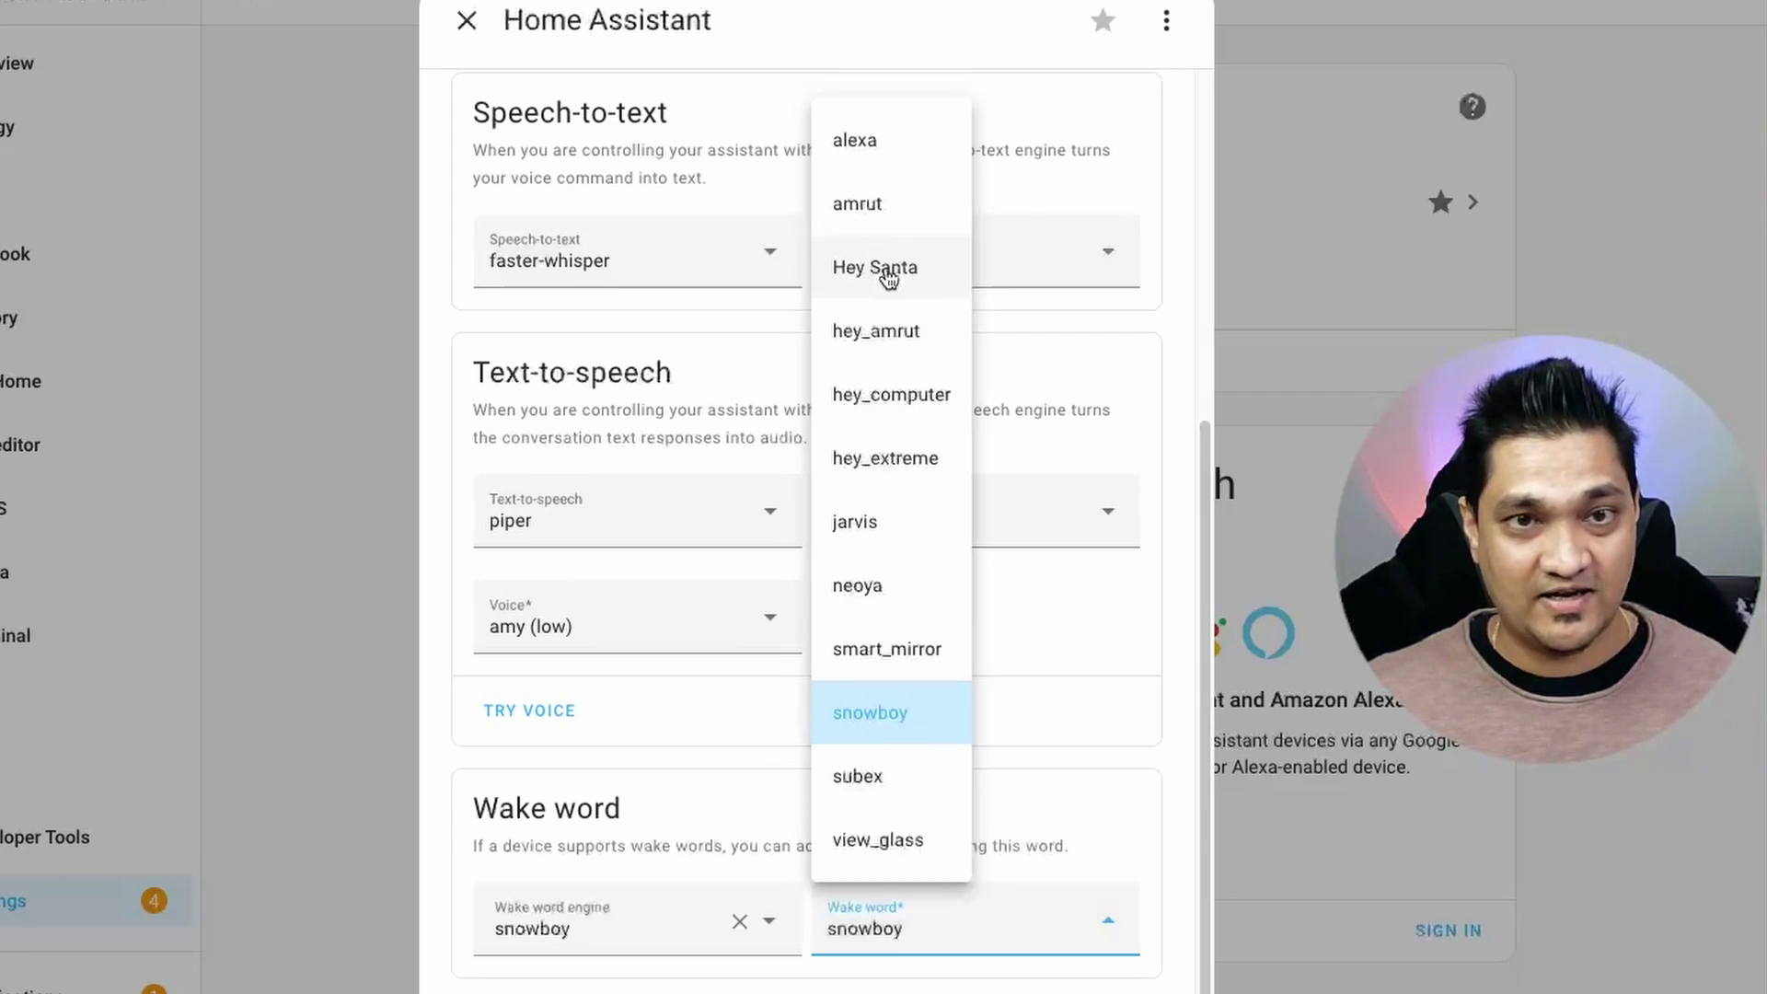
left_click(889, 274)
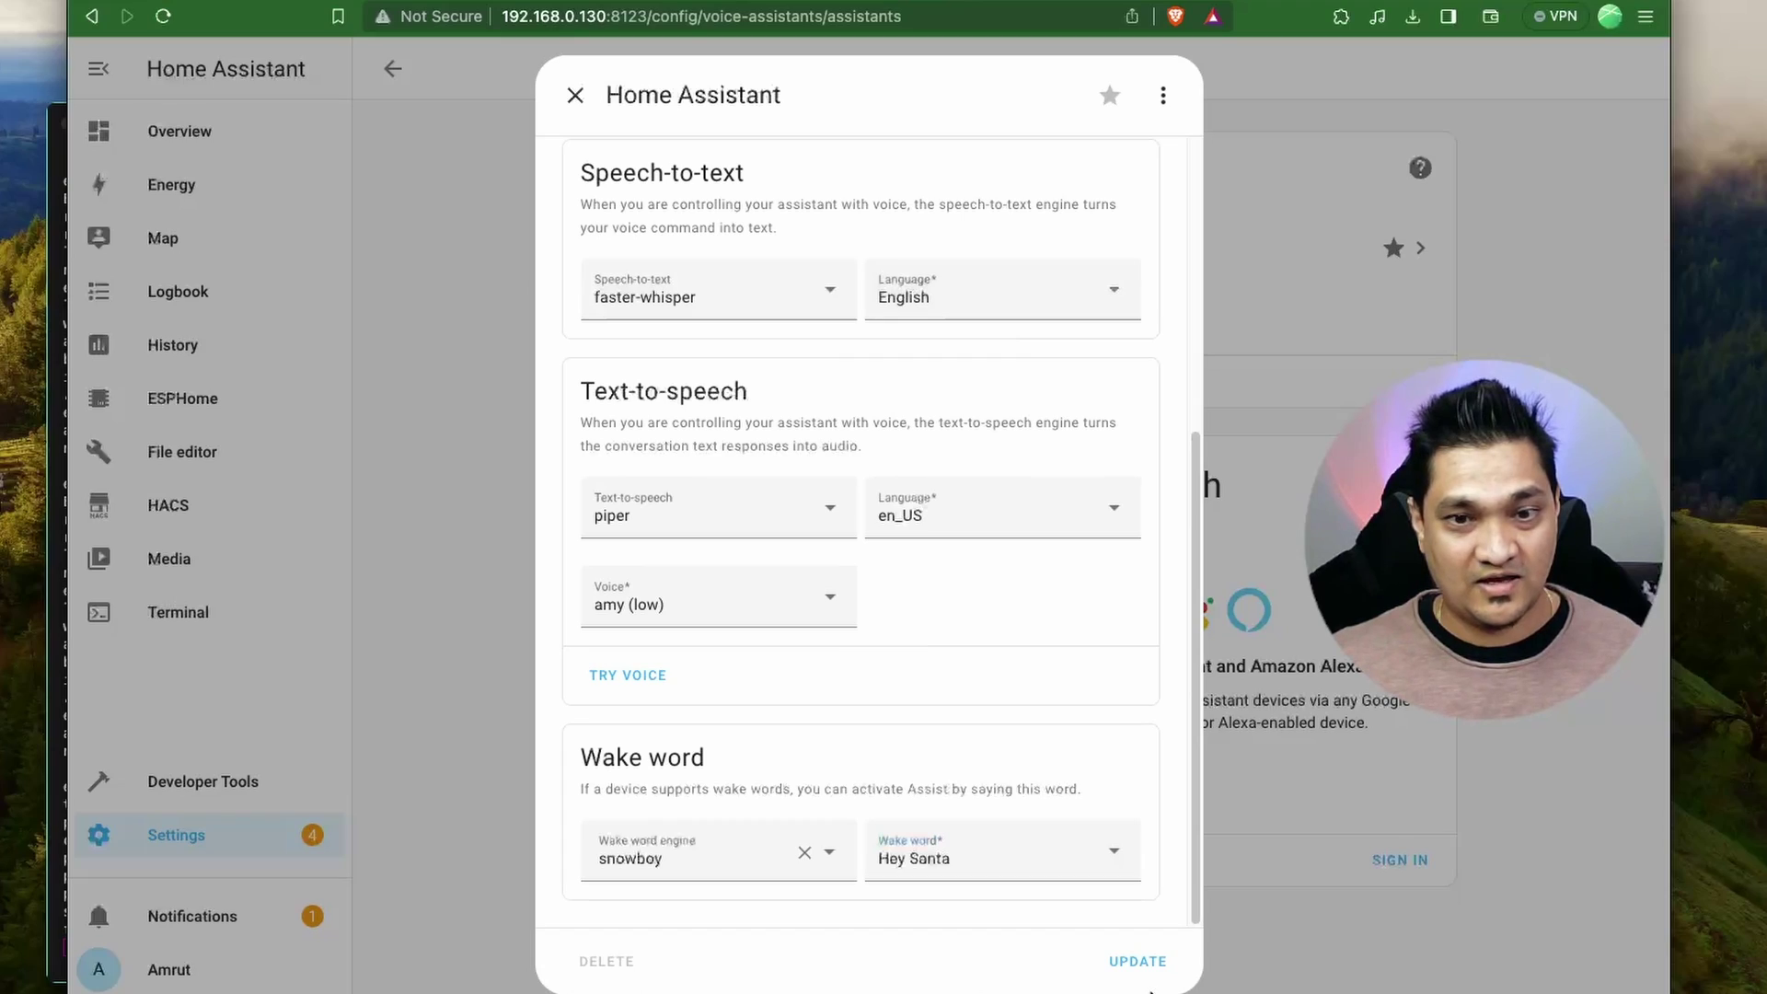
left_click(1137, 962)
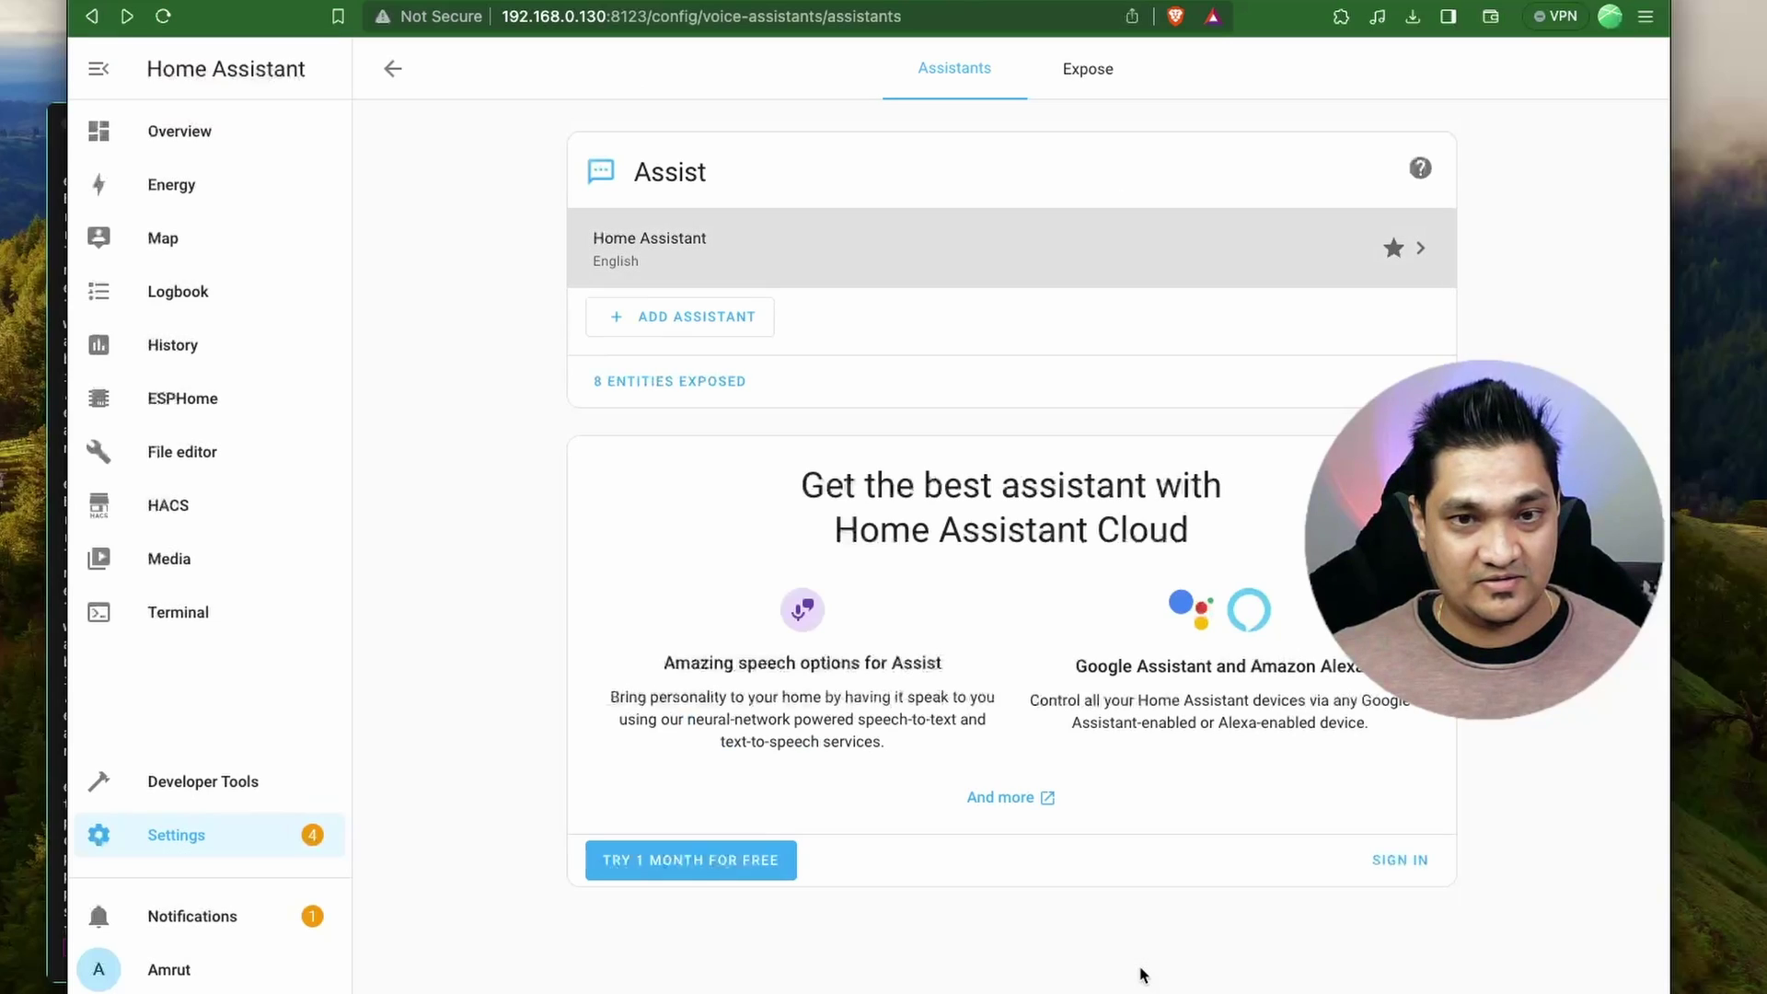
Step: Return to the Overview dashboard and toggle the light card
left_click(167, 149)
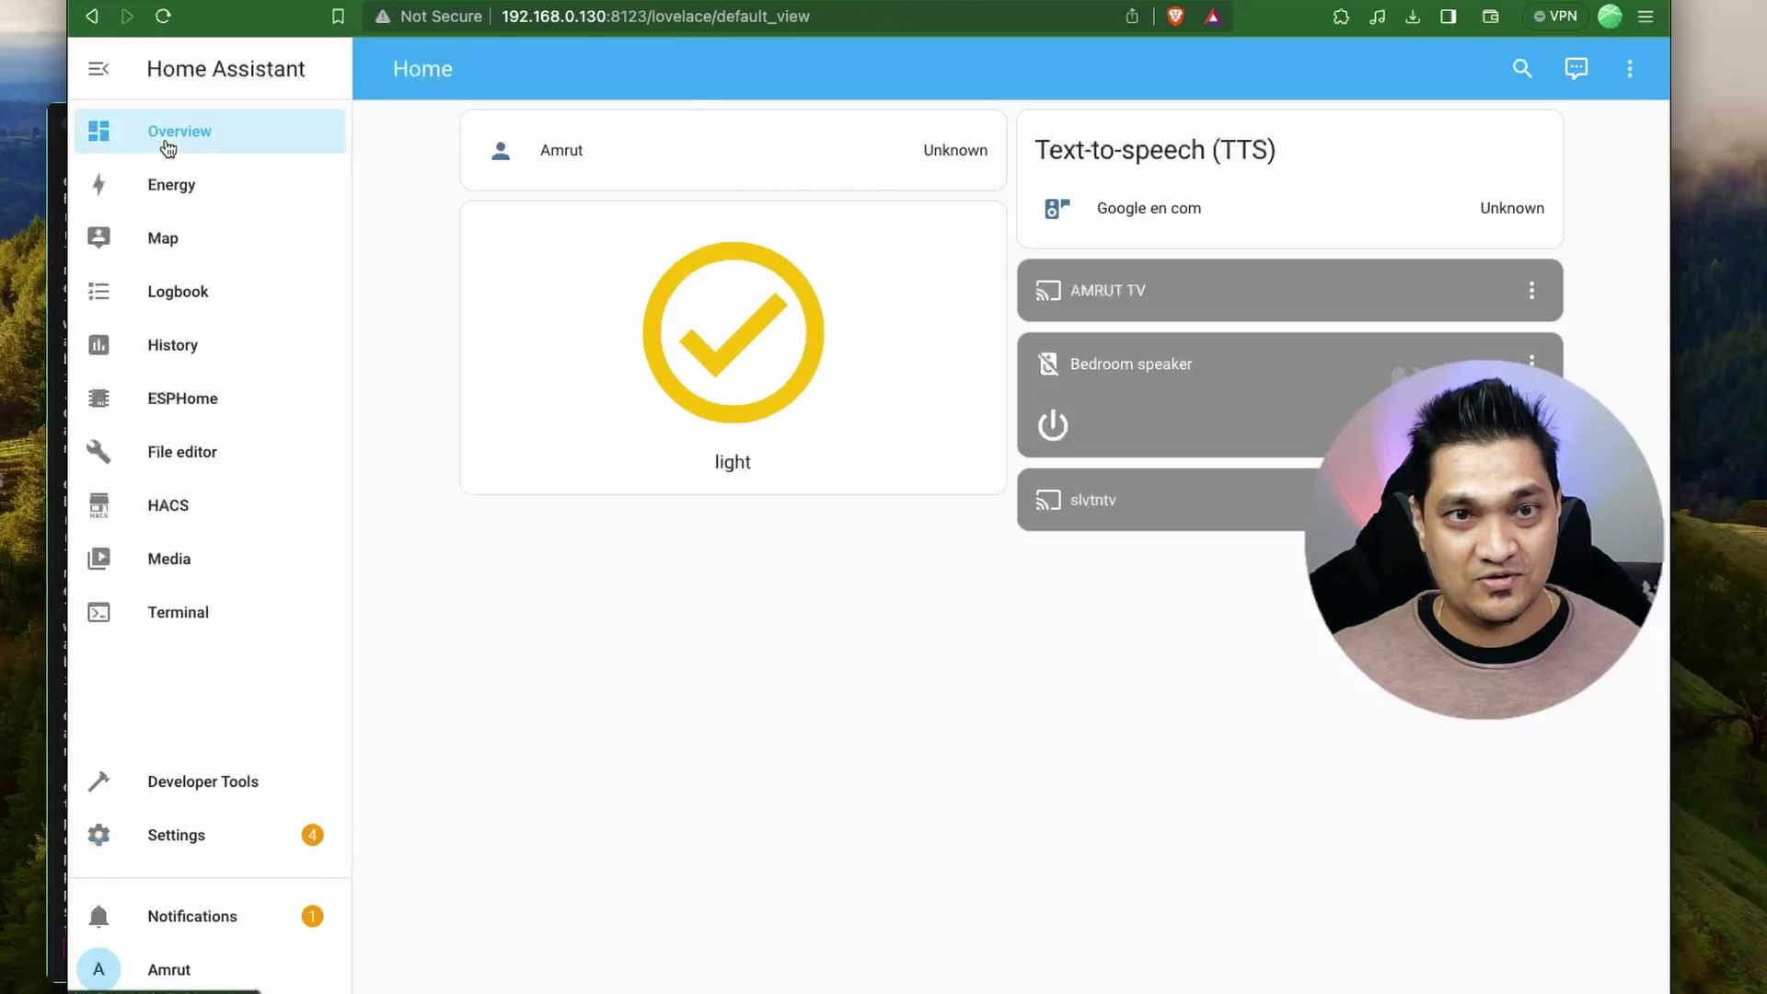
left_click(748, 351)
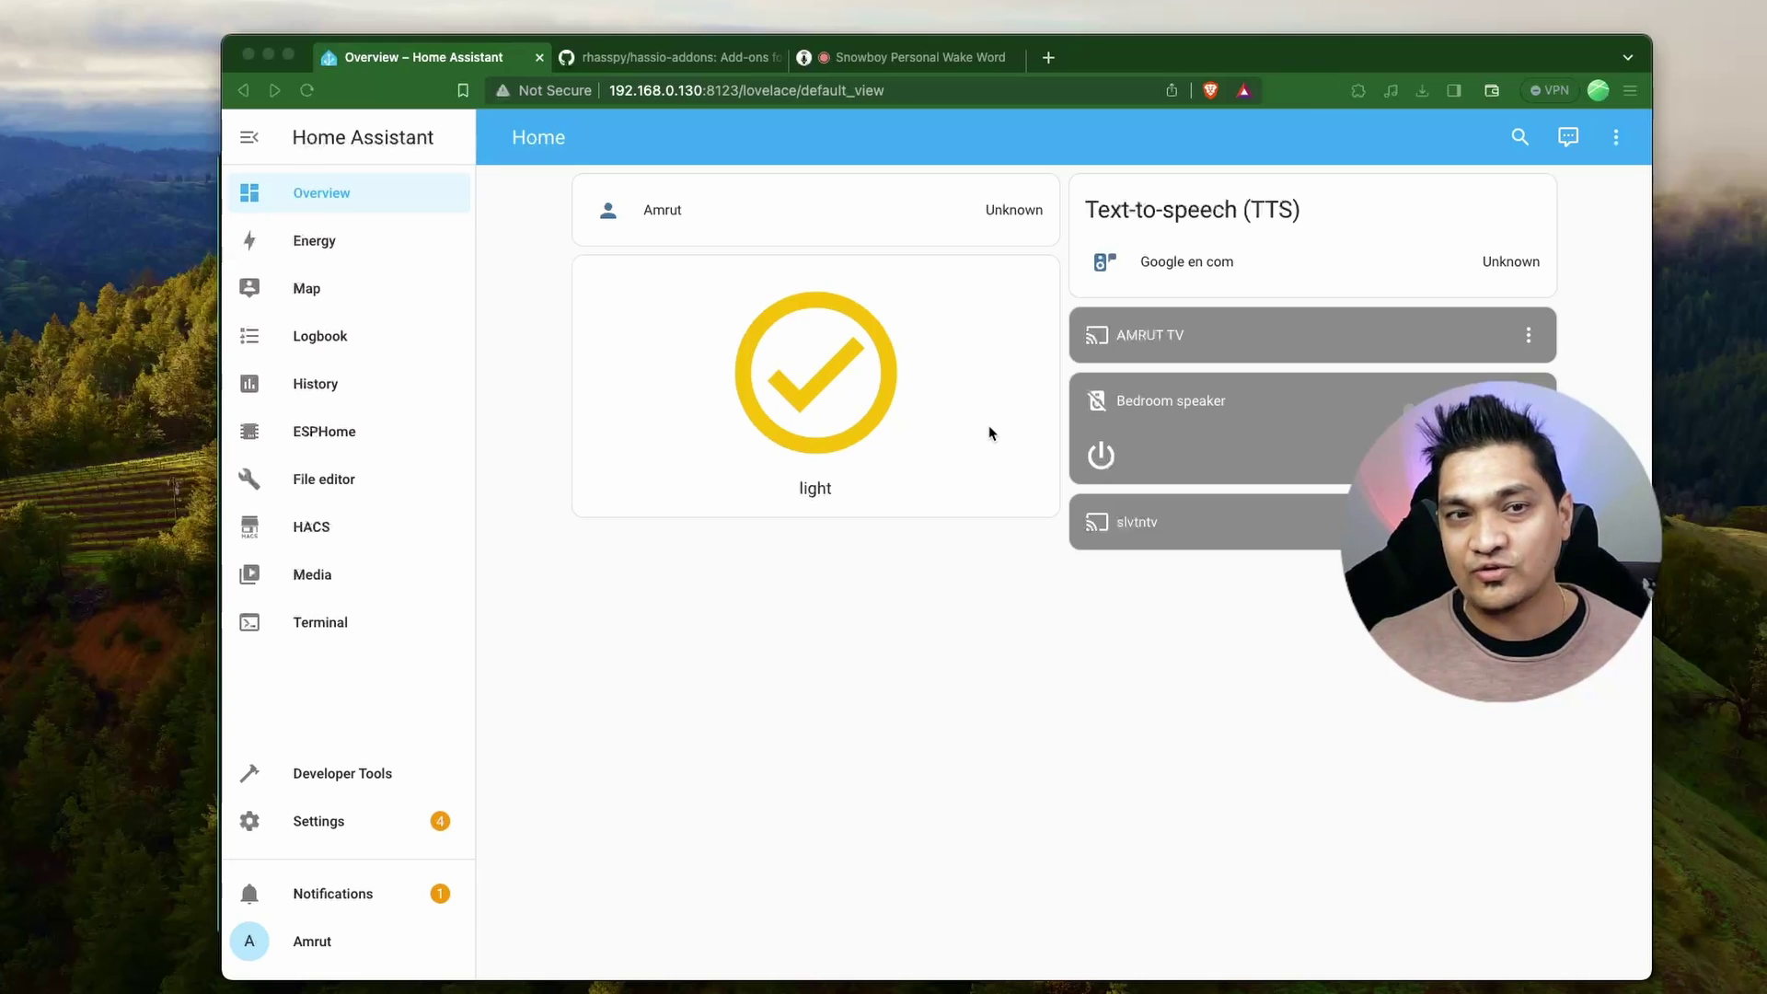
Step: Switch to the terminal and open docker-compose.yaml from the voice-assist folder in vim
key("alt+space")
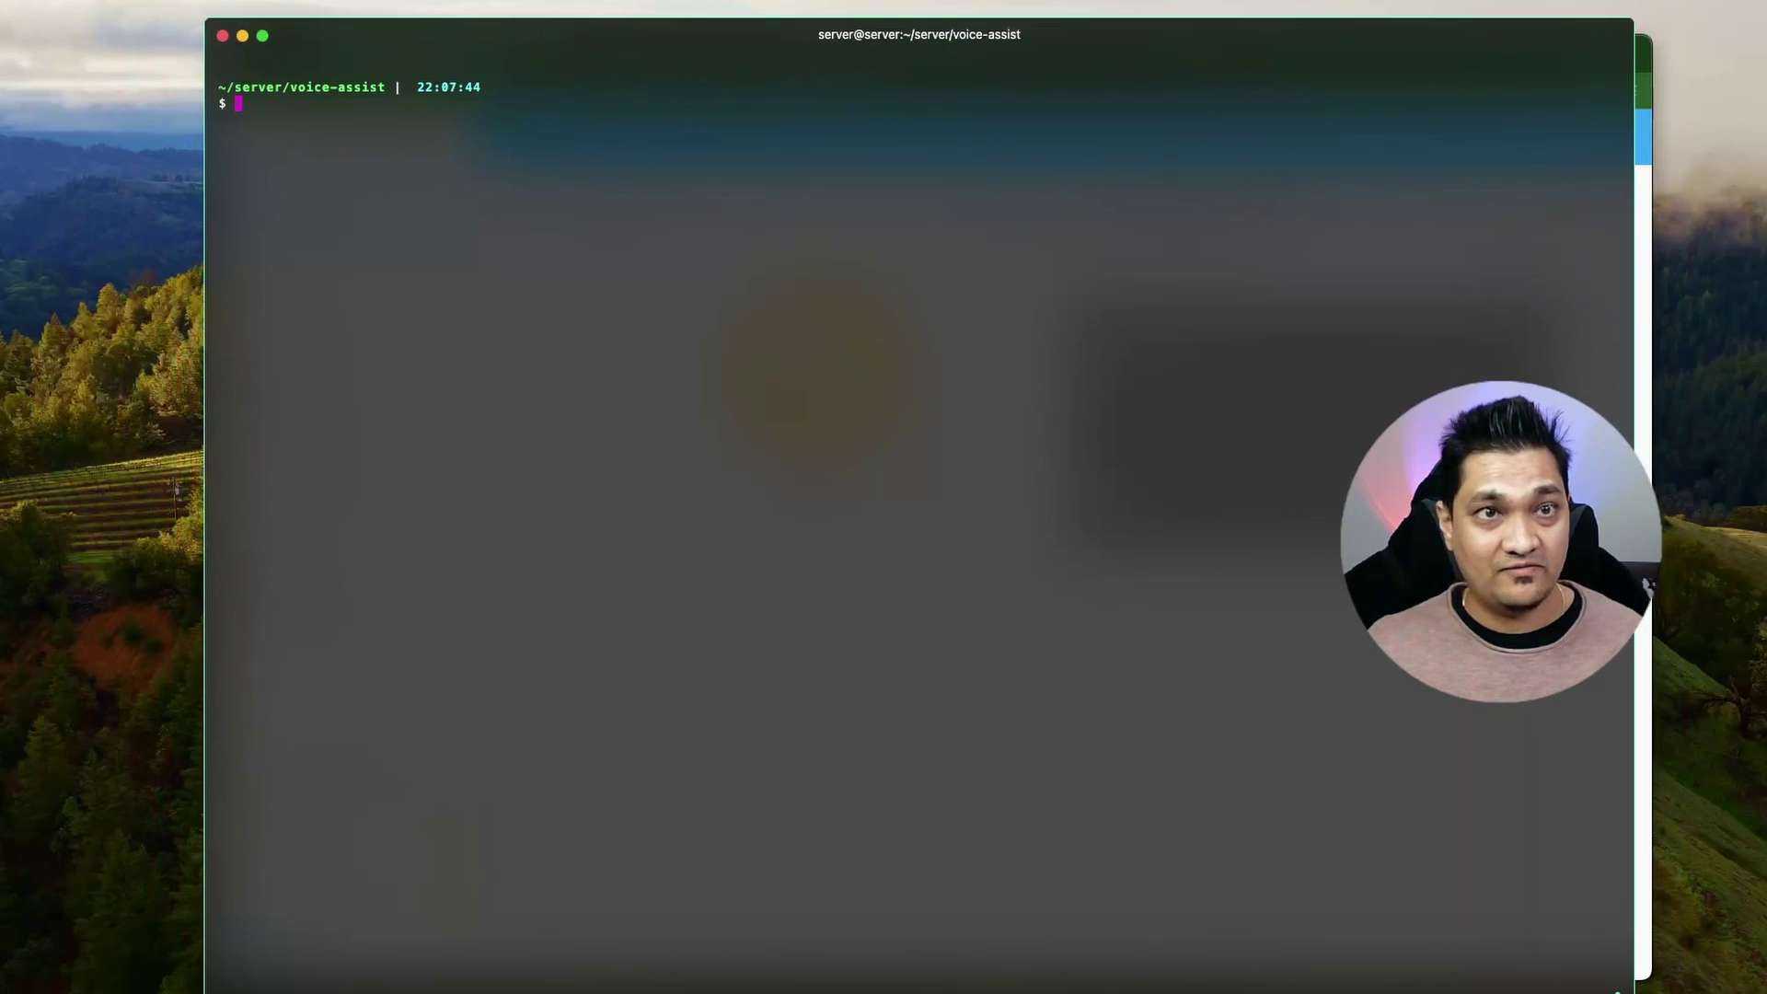
left_click_drag(686, 17, 736, 184)
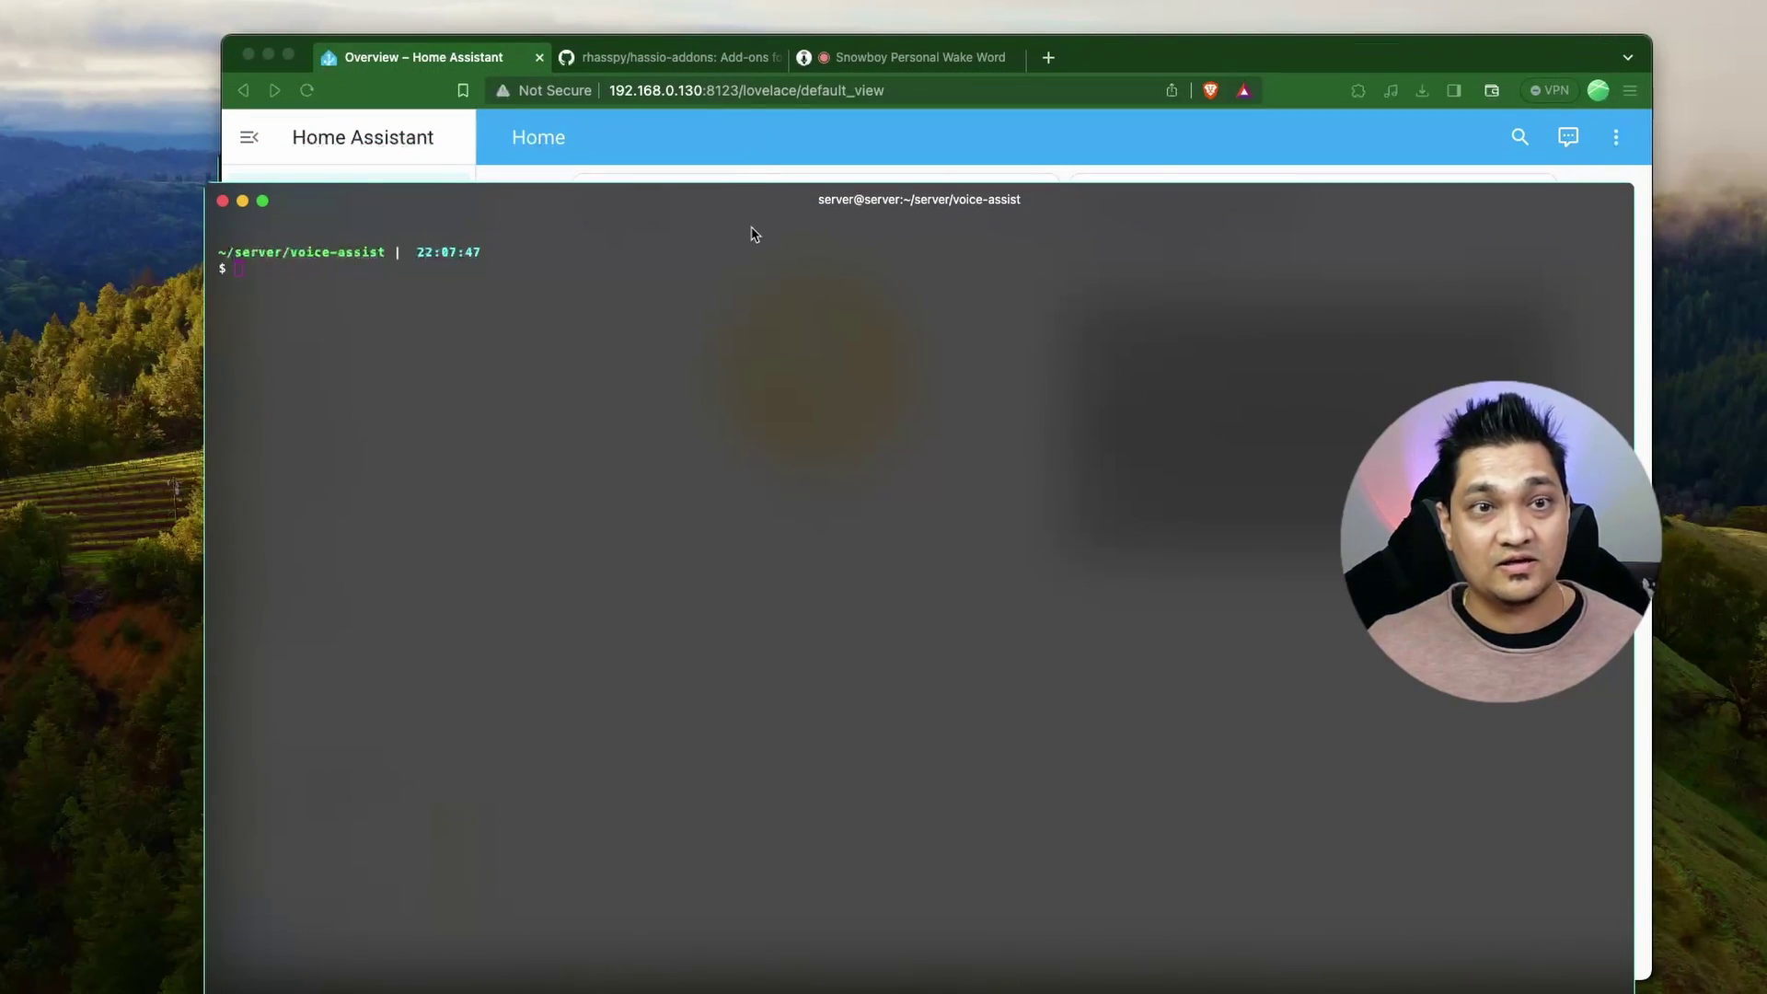
left_click_drag(753, 213, 754, 118)
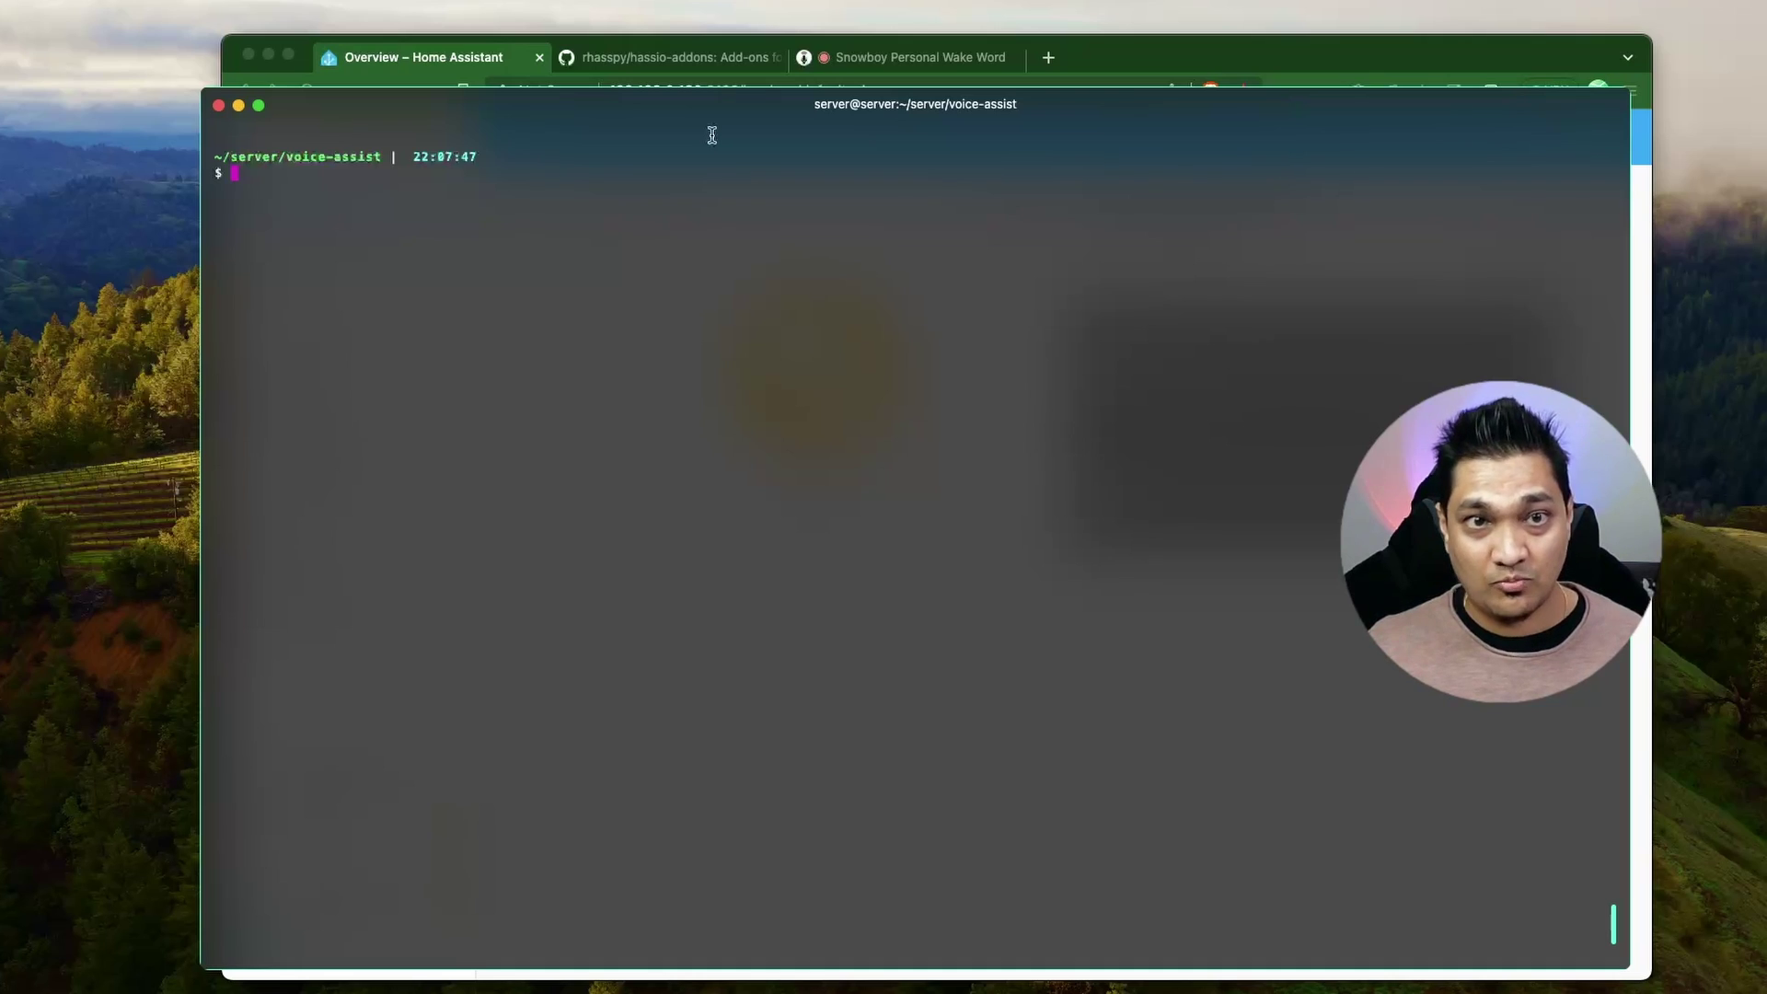
type("vim")
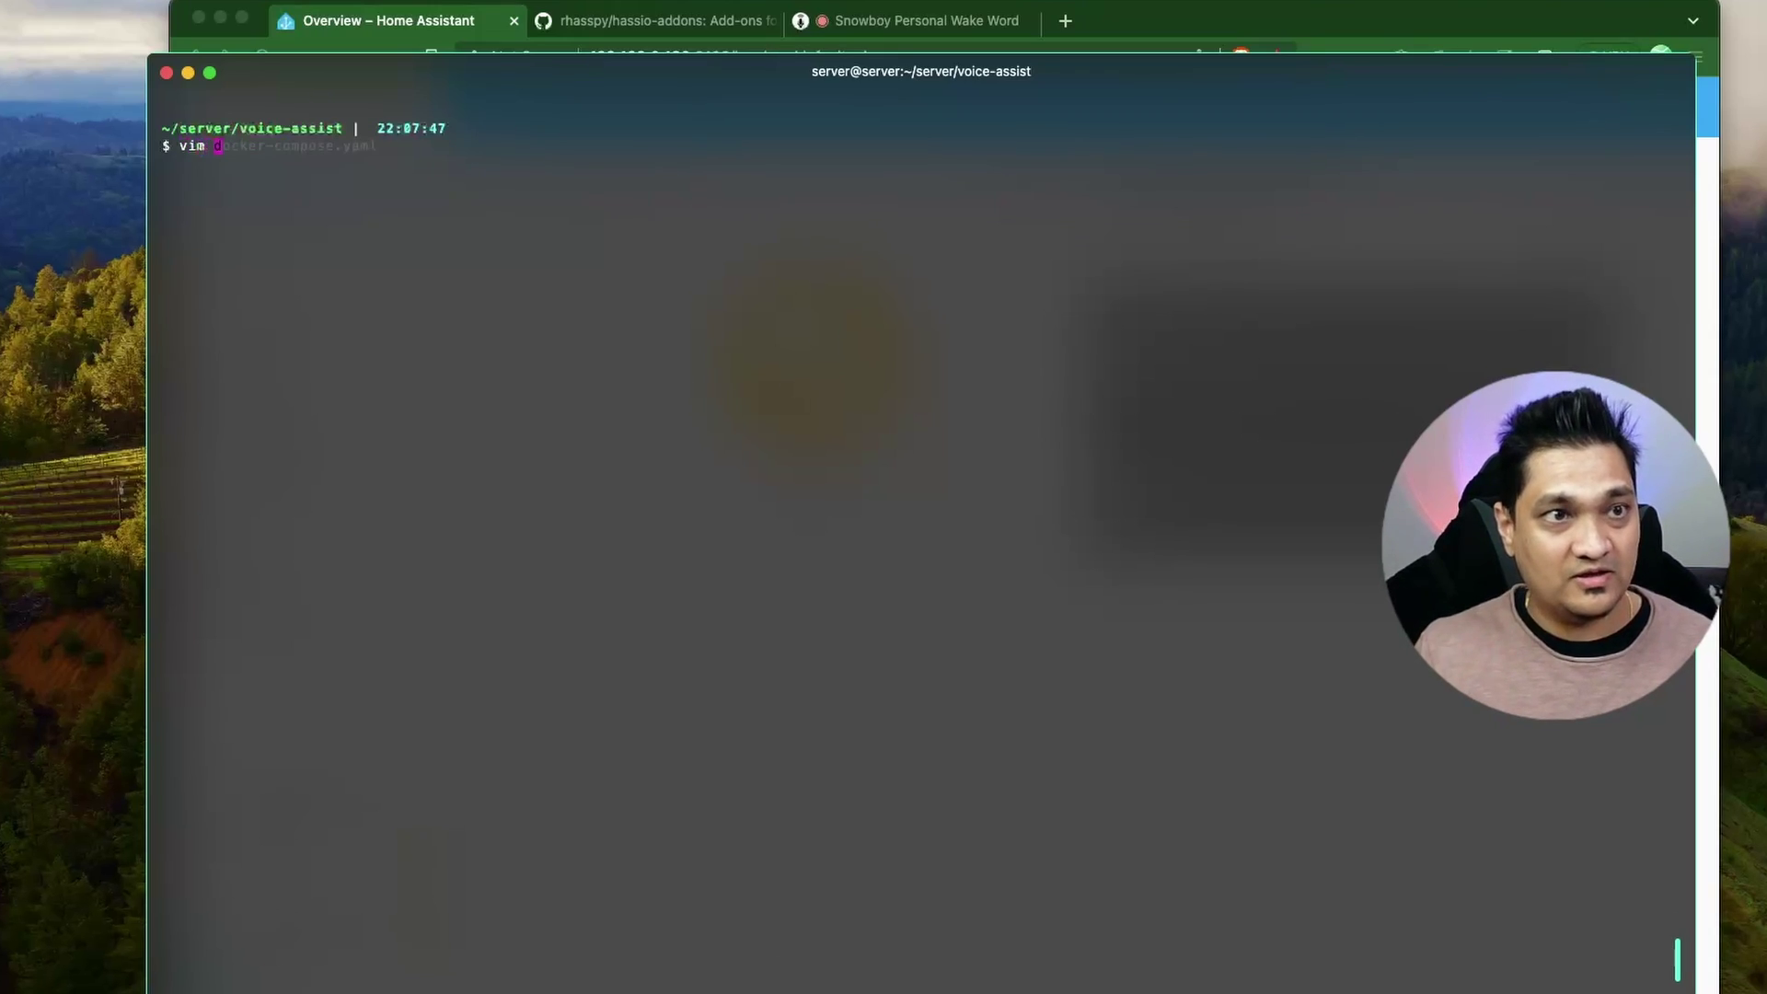
key("Right")
key("Return")
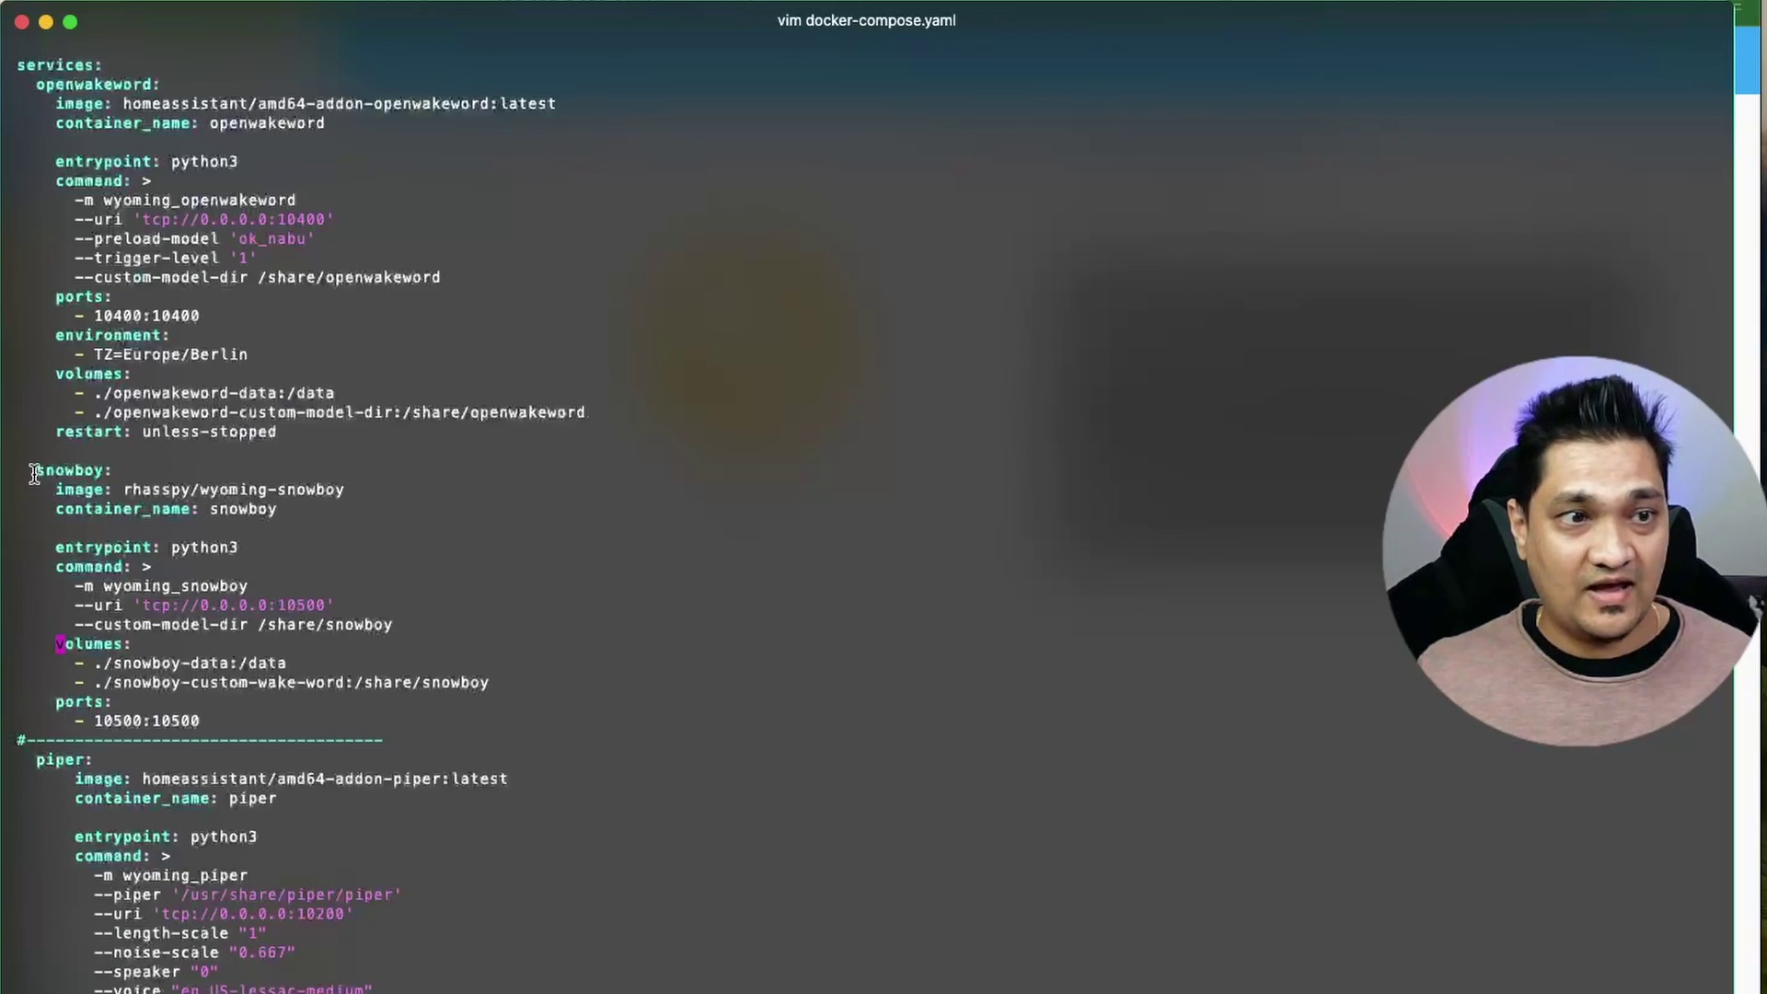
Step: Examine the openwakeword and snowboy service definitions in the compose file, including snowboy's port mapping
left_click_drag(30, 471, 383, 722)
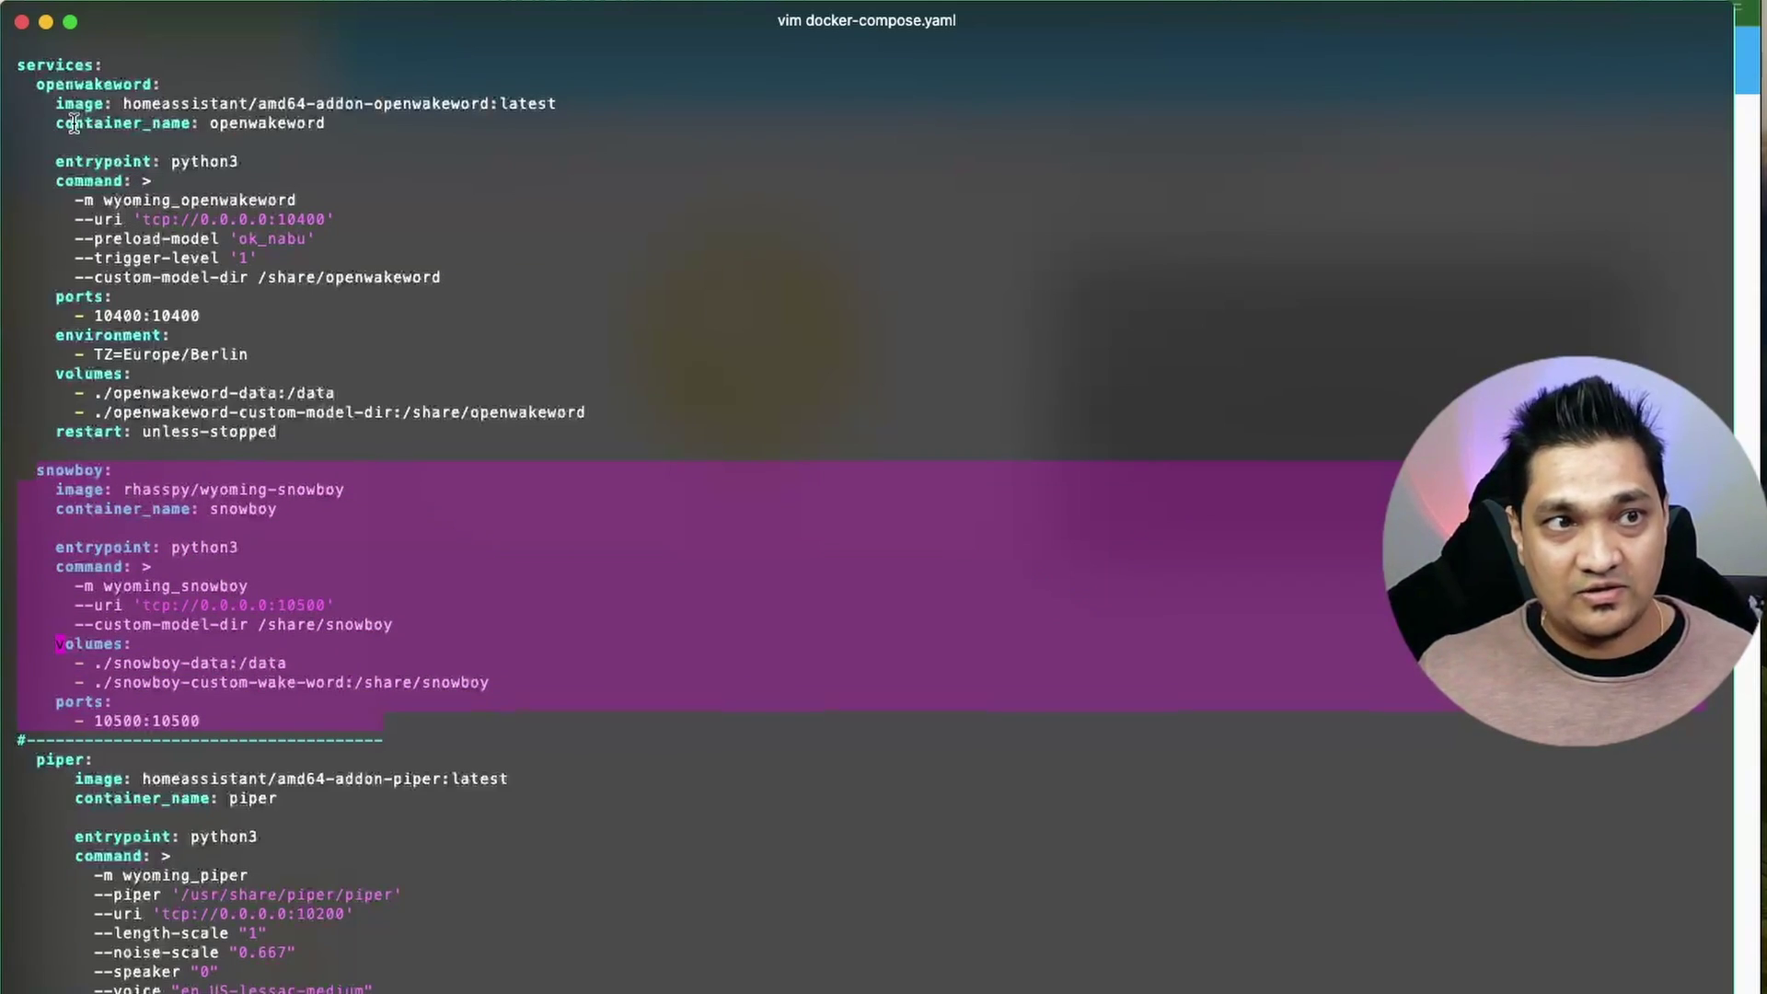
left_click(35, 83)
left_click_drag(35, 83, 346, 438)
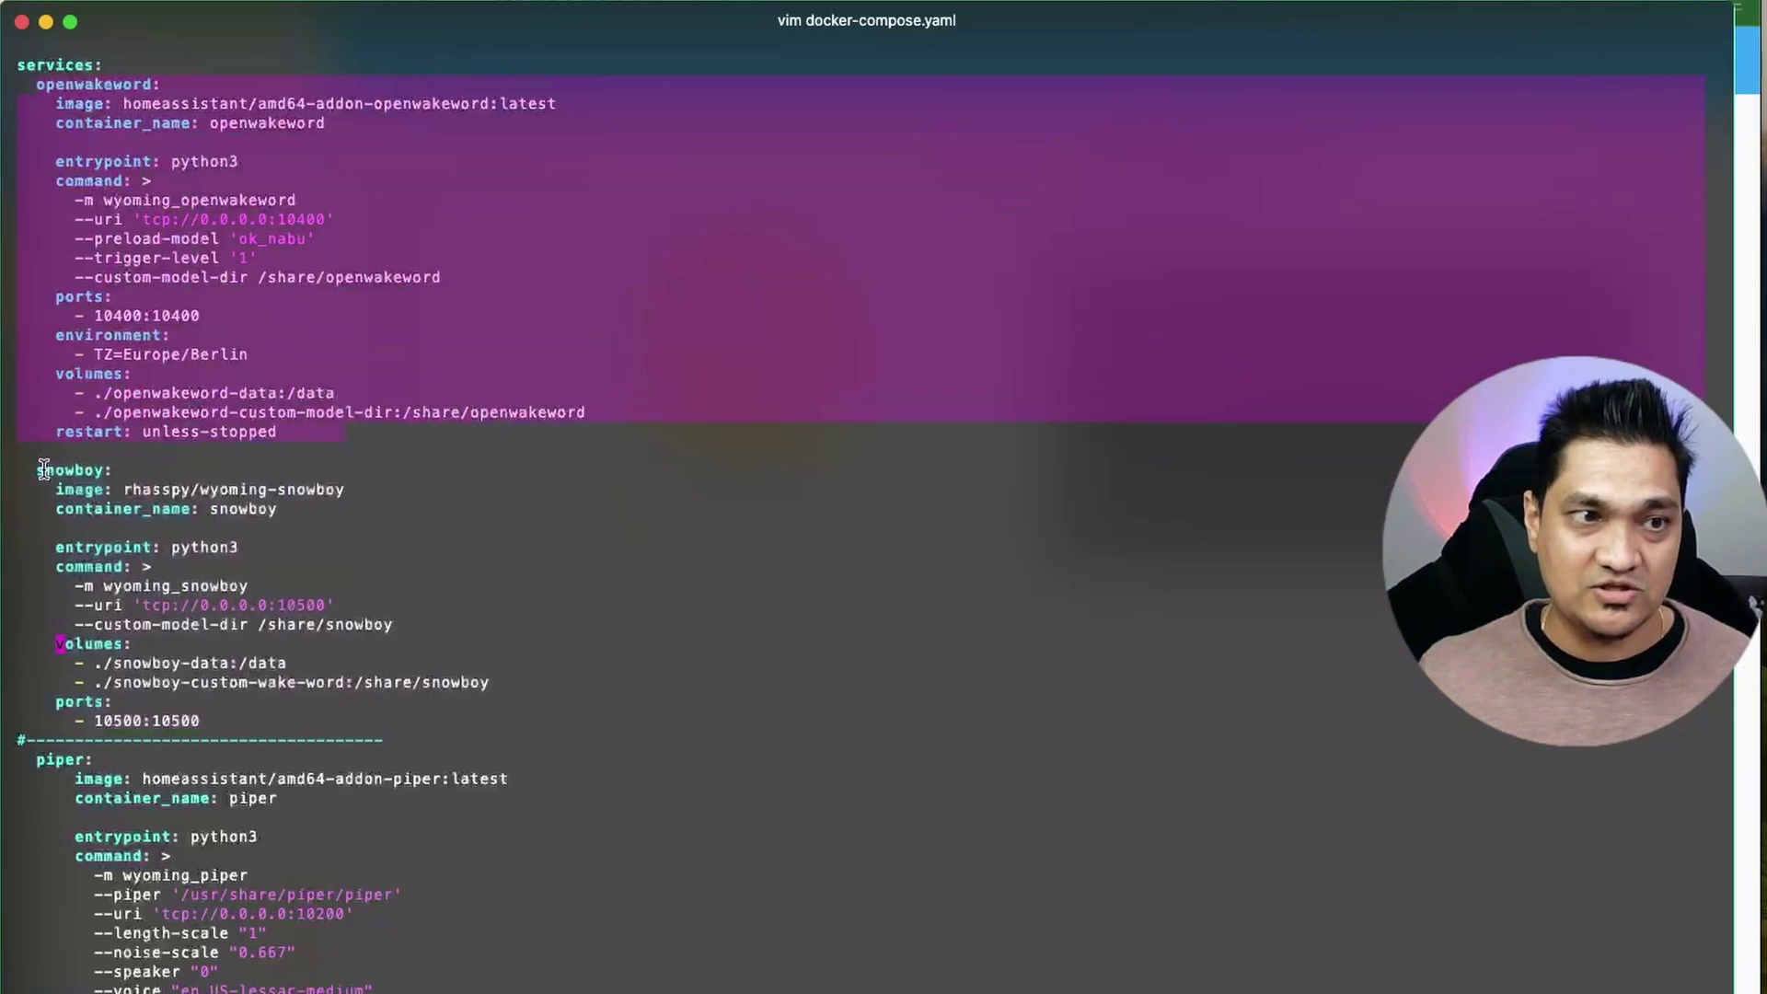
left_click_drag(35, 469, 237, 719)
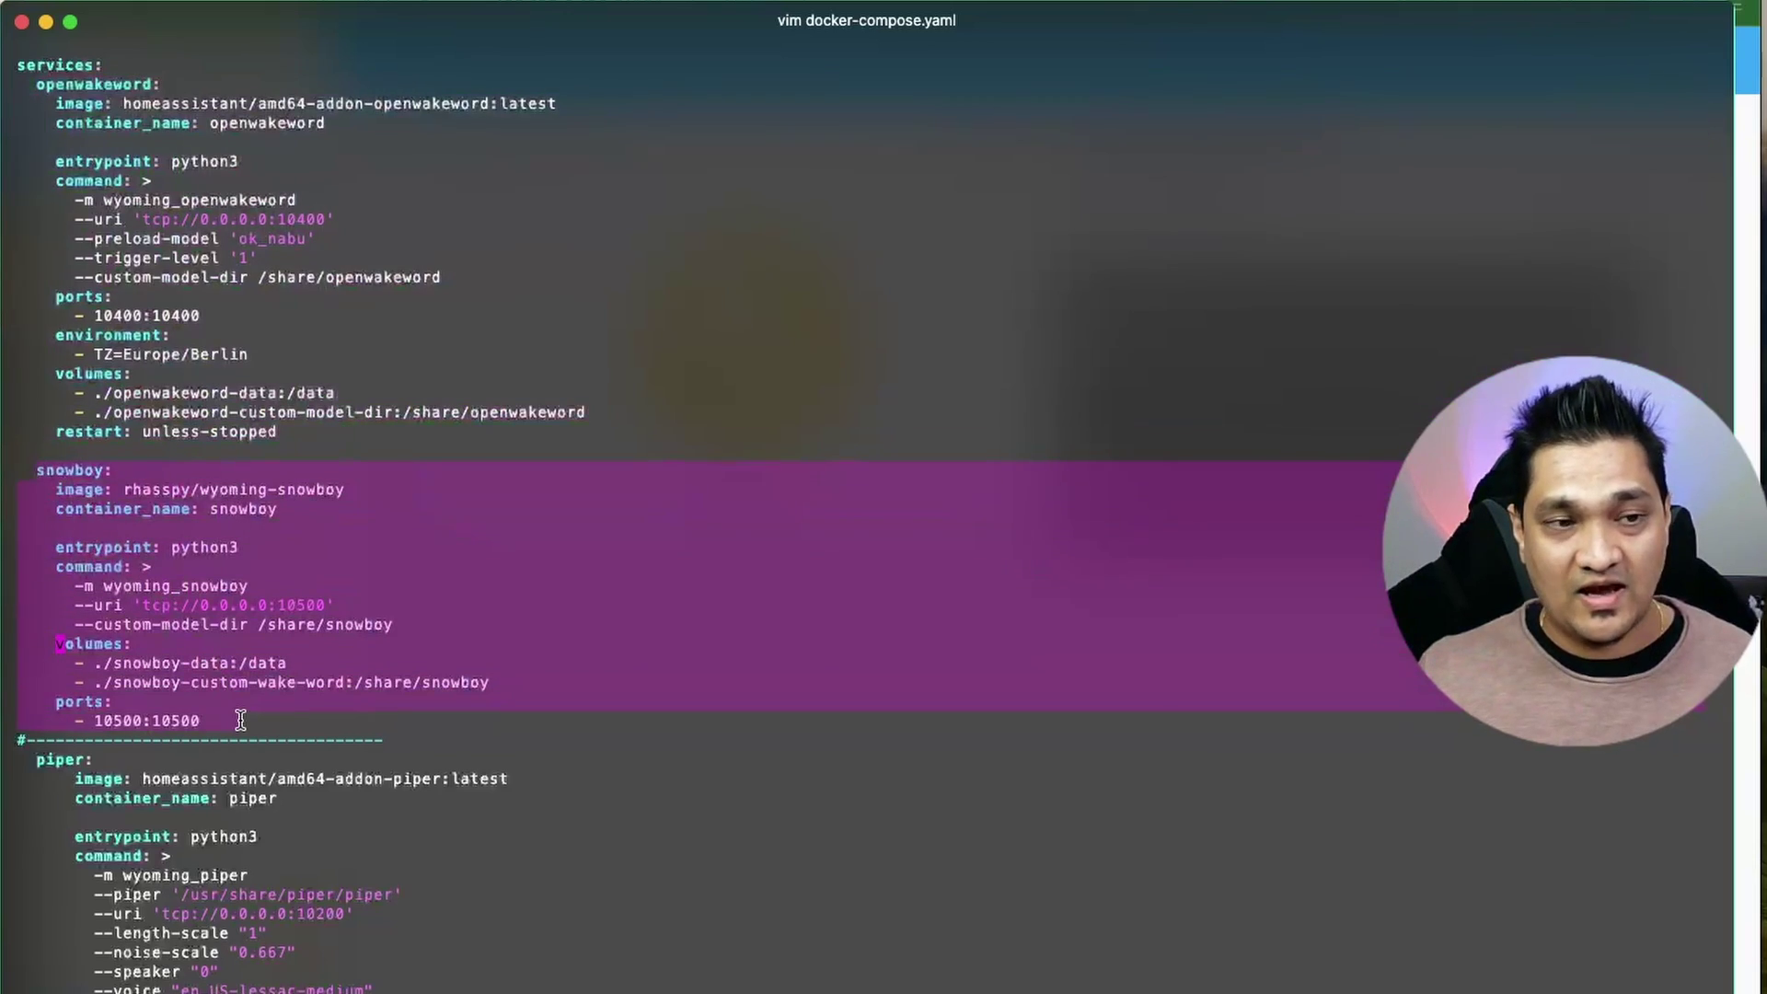
left_click(237, 718)
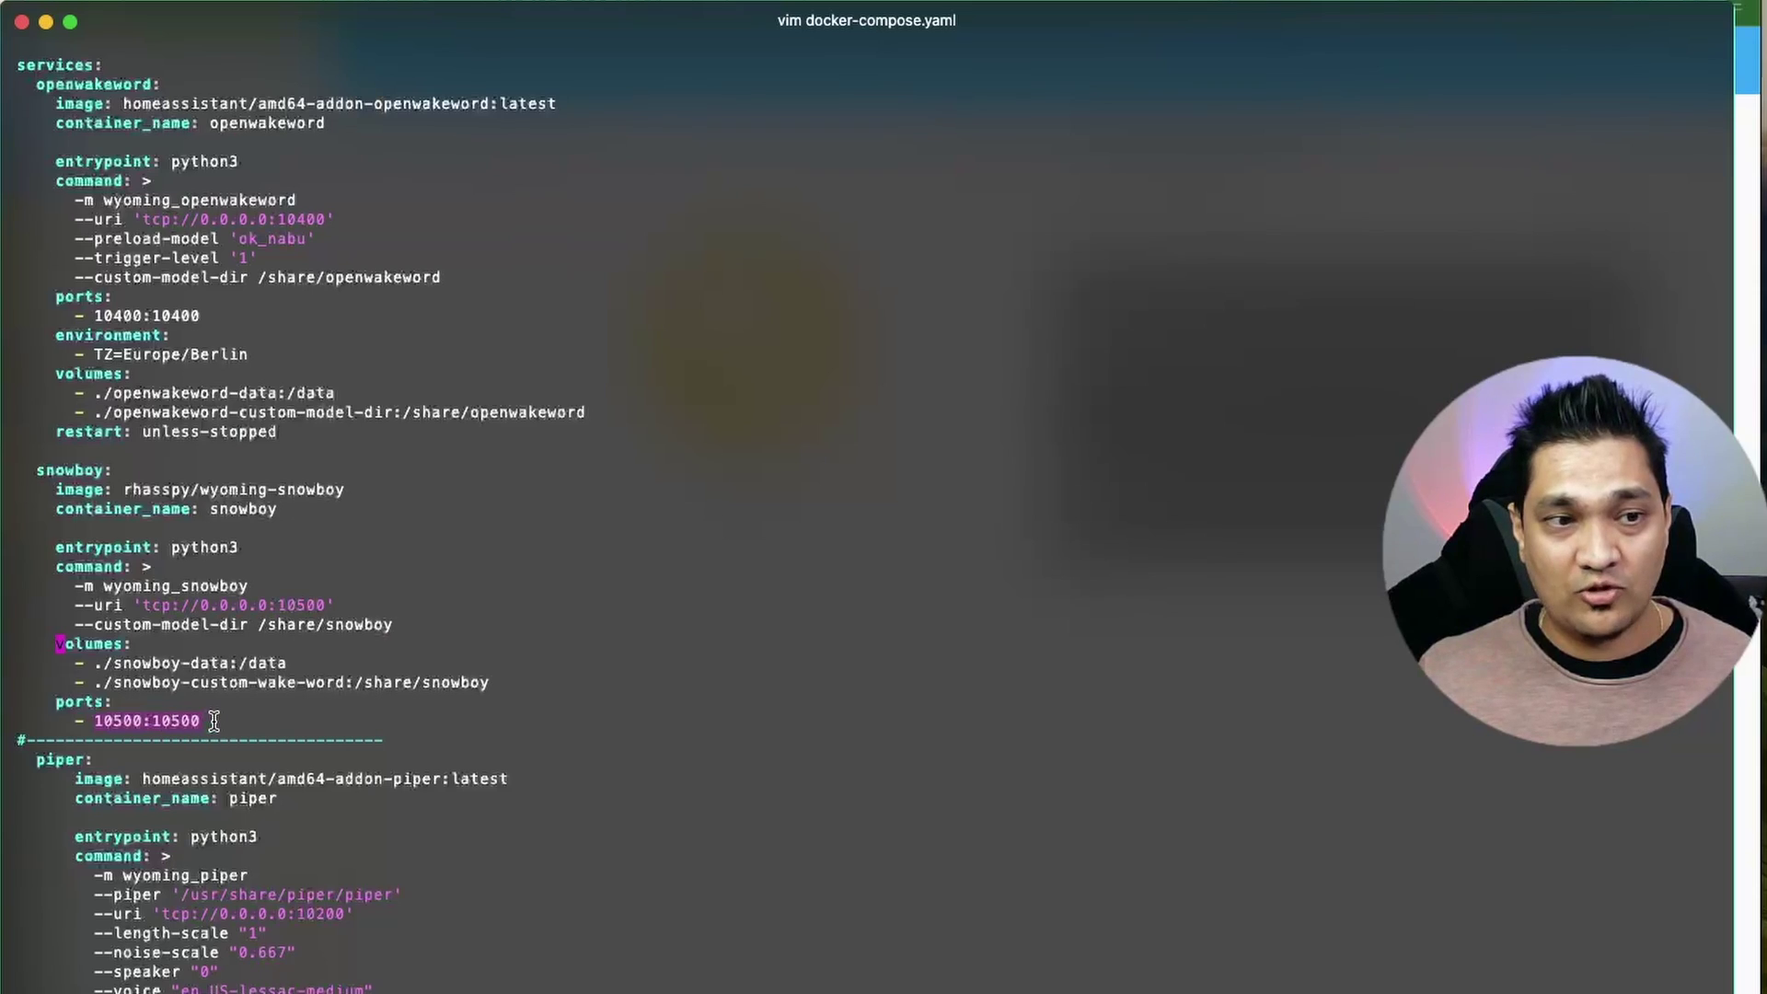
left_click_drag(210, 720, 147, 720)
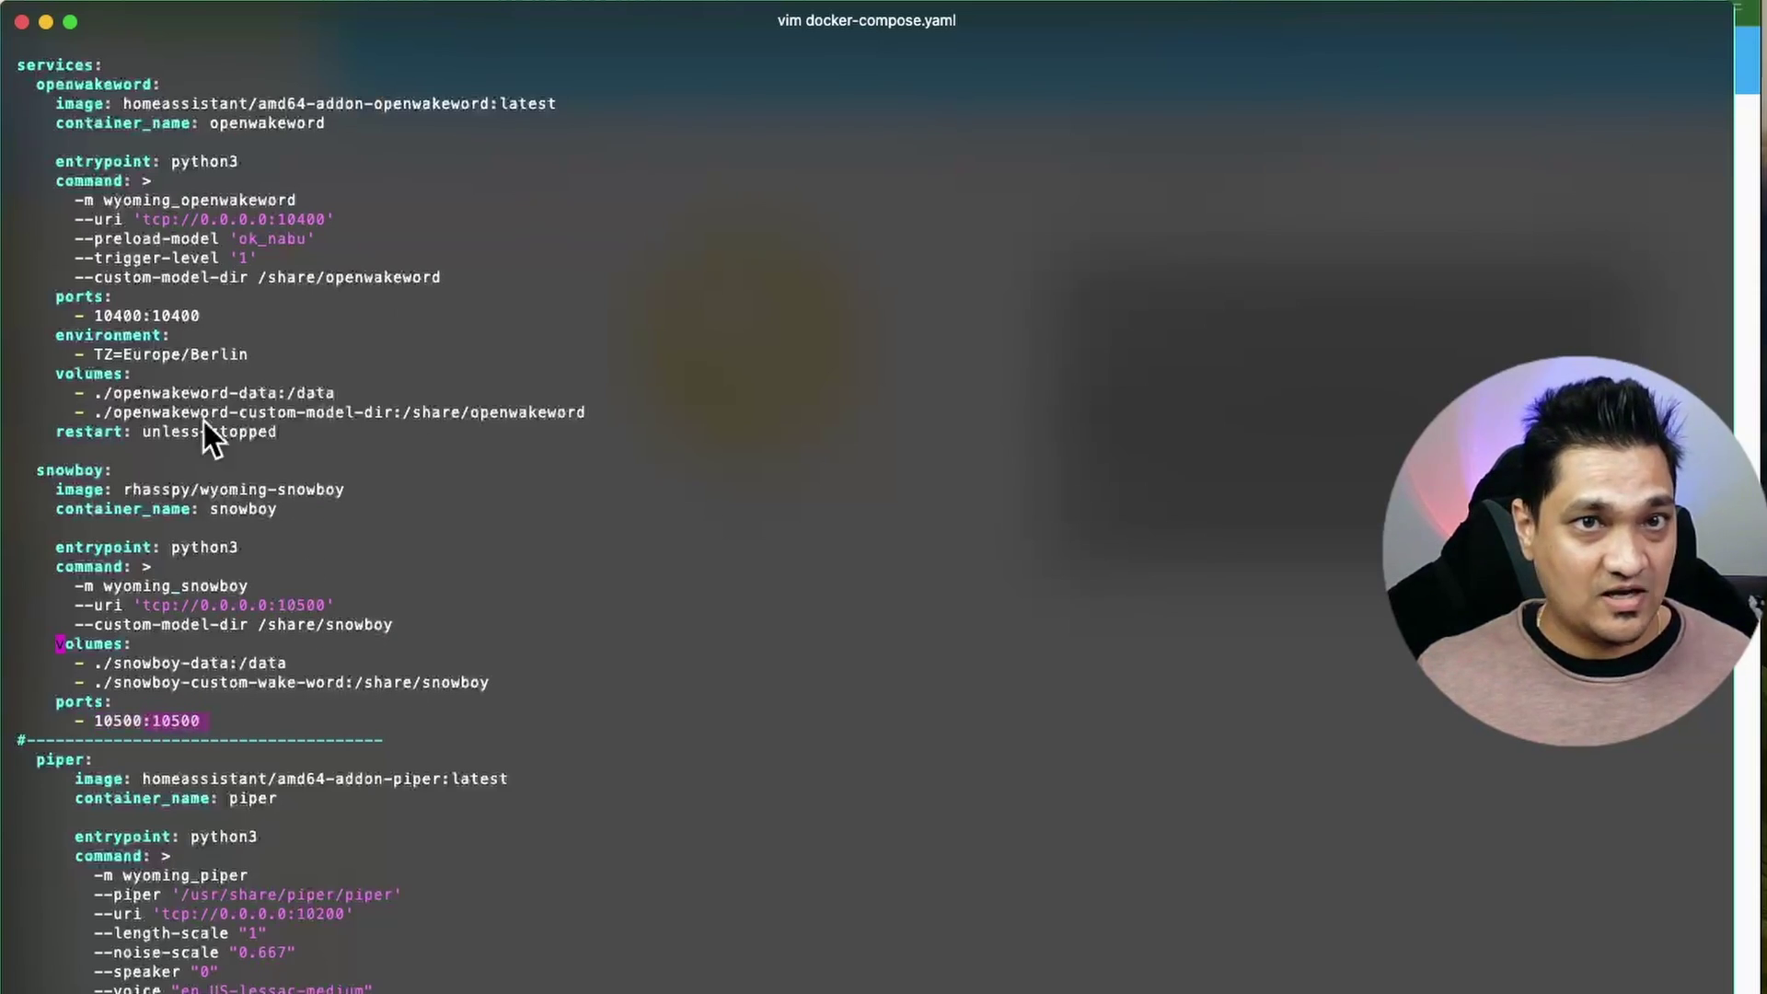
Step: Examine the snowboy service block in the compose file, focusing on the custom wake word folder in its volume mapping
left_click_drag(34, 470, 204, 721)
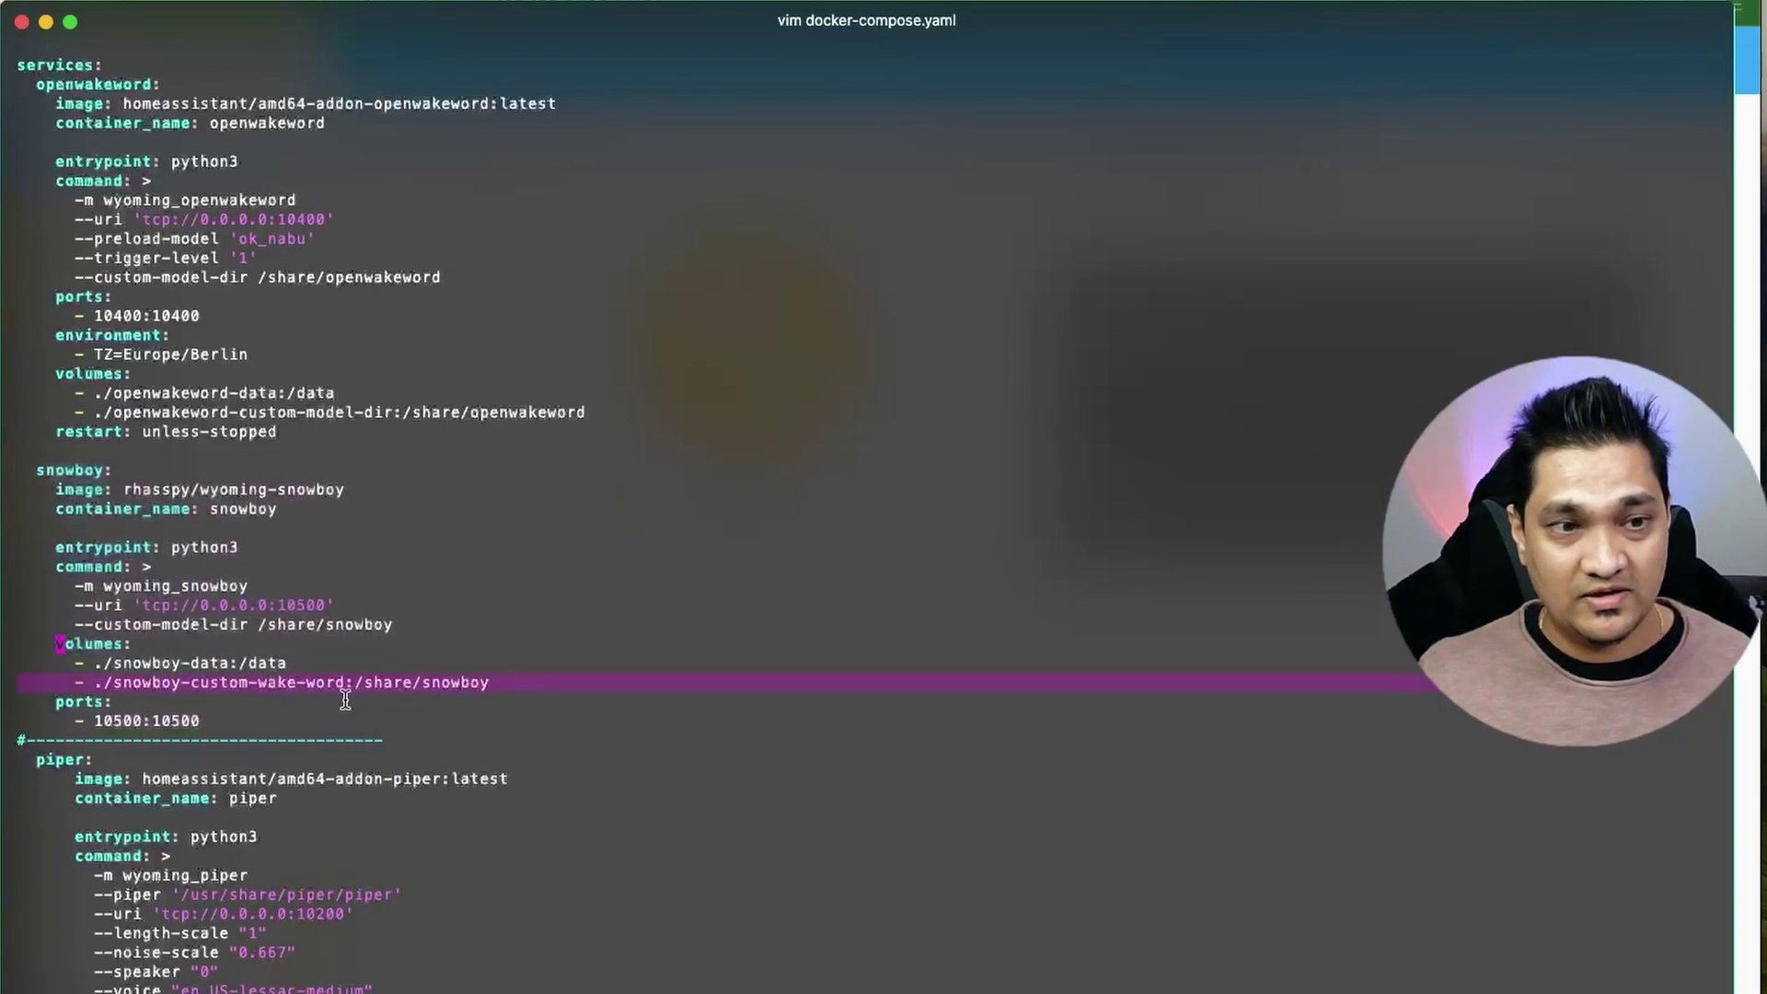
left_click_drag(351, 686, 112, 683)
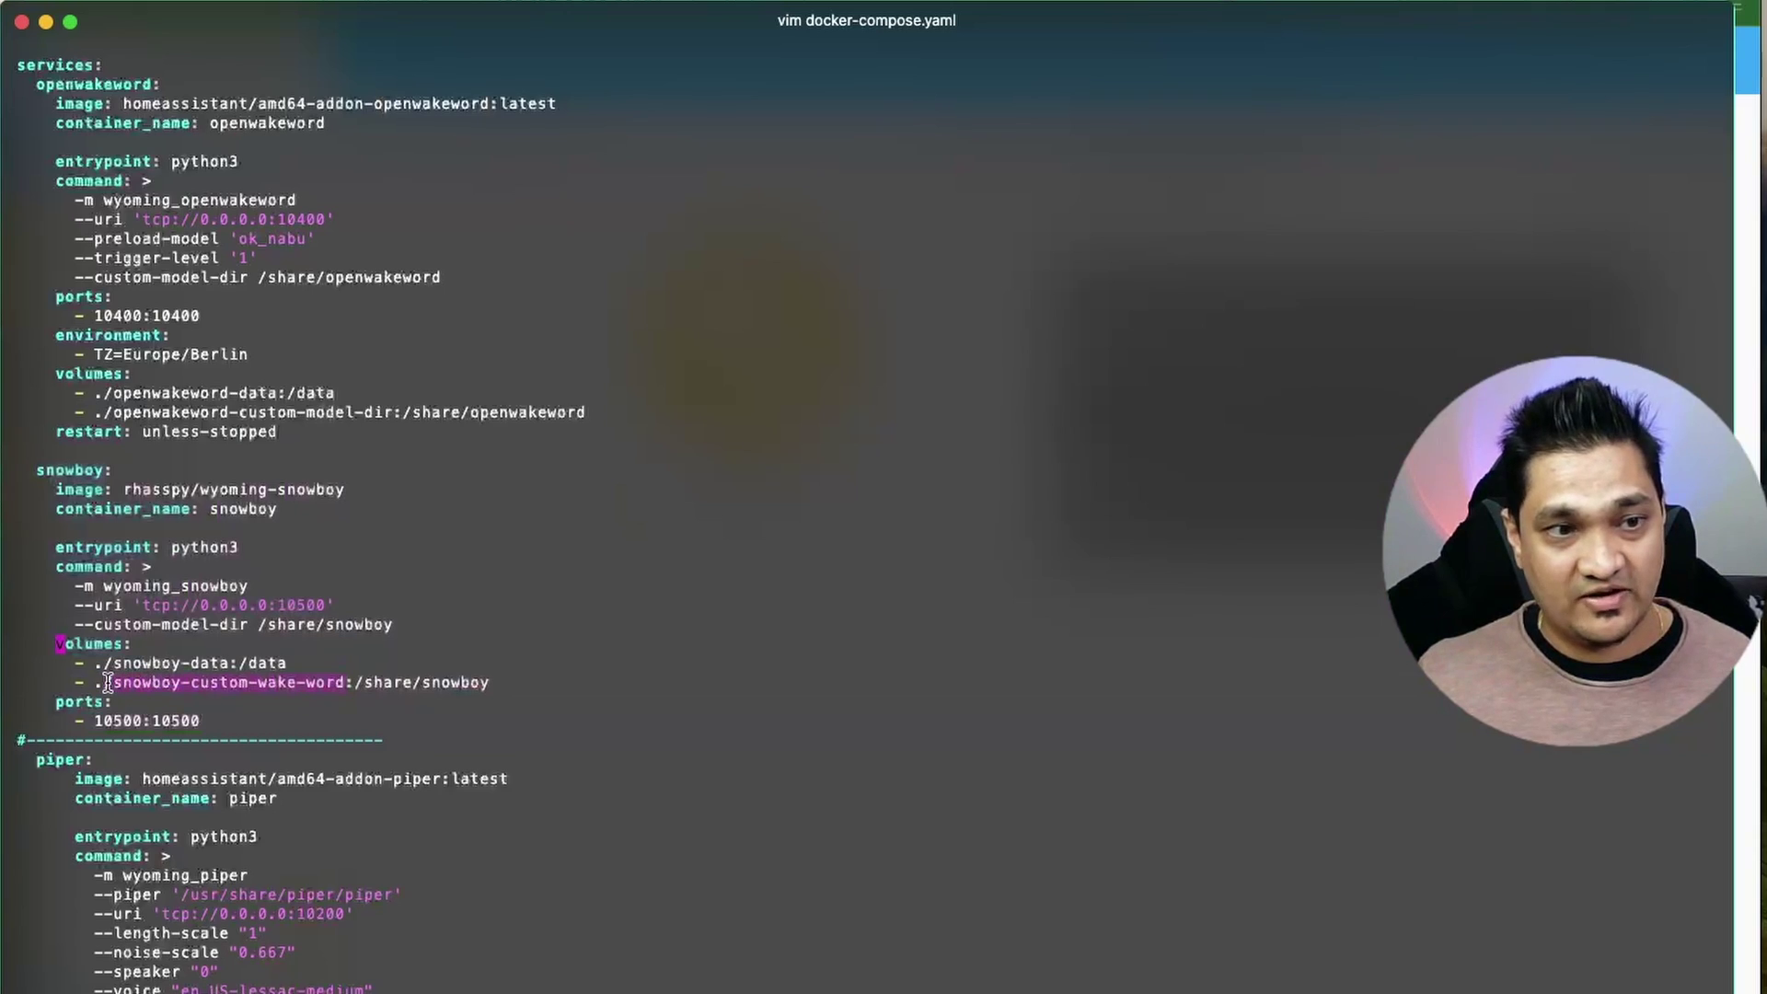
left_click(112, 683)
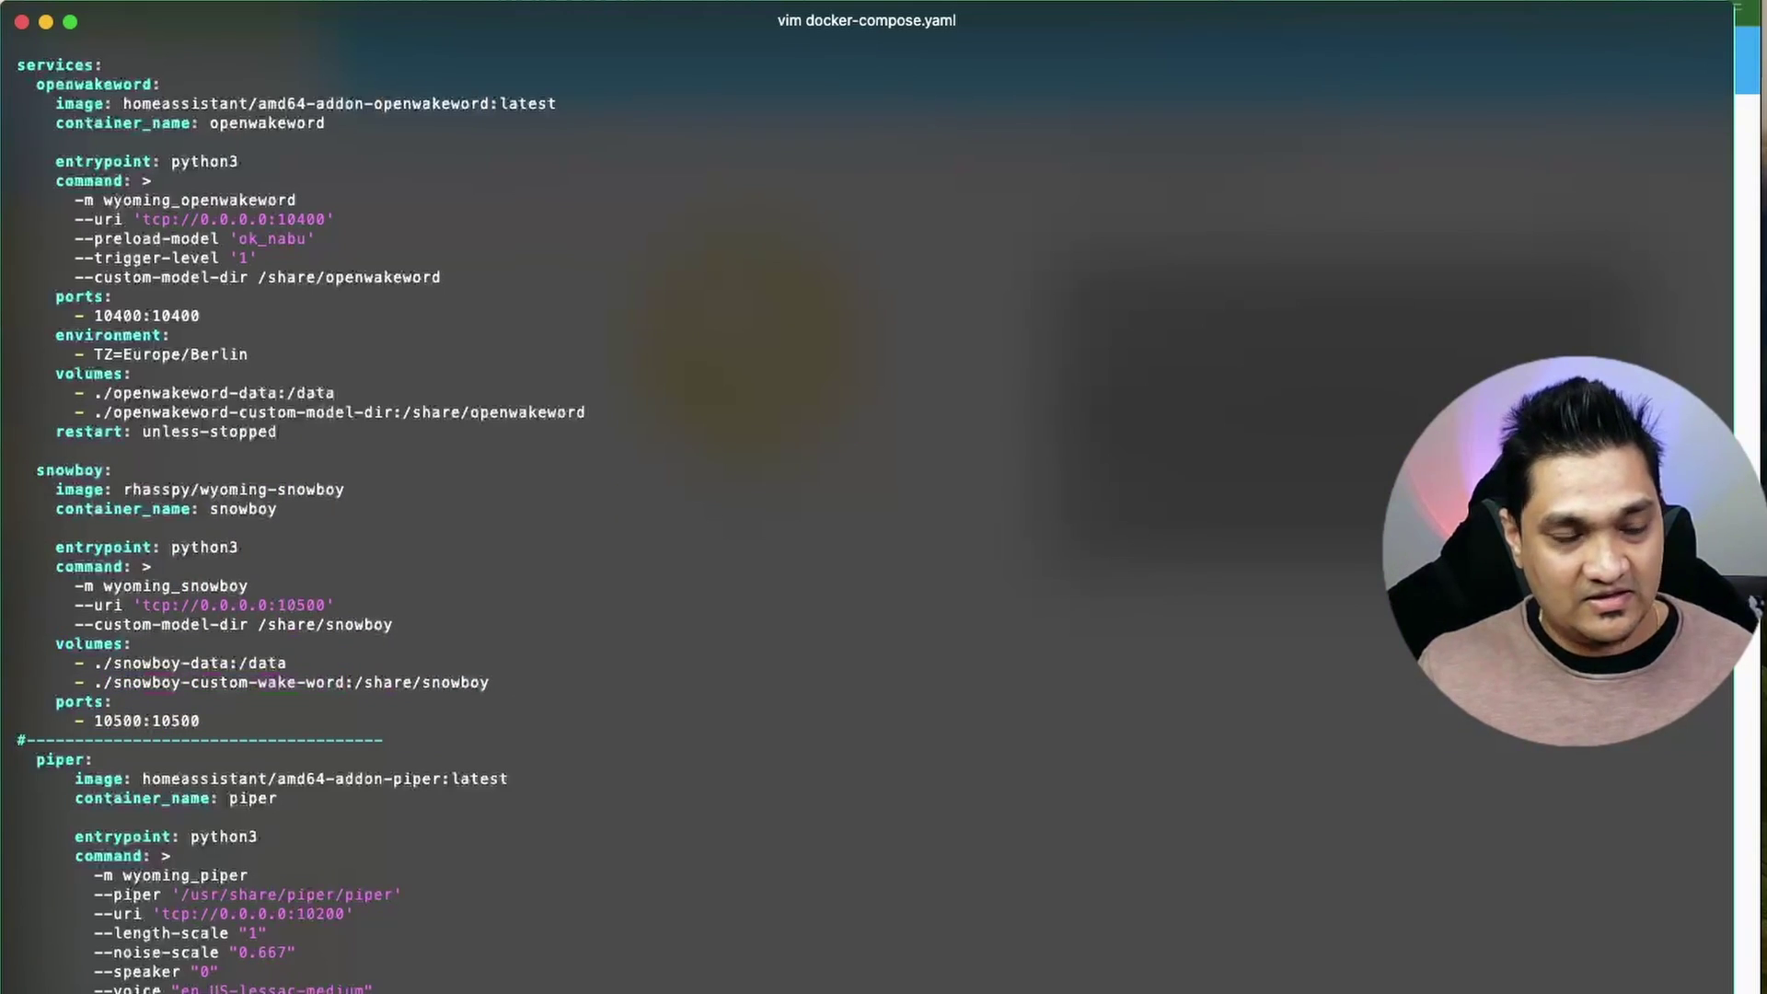
Step: Quit vim without saving and list the contents of the voice-assist folder
type(":q")
key("Return")
type("ls")
key("Return")
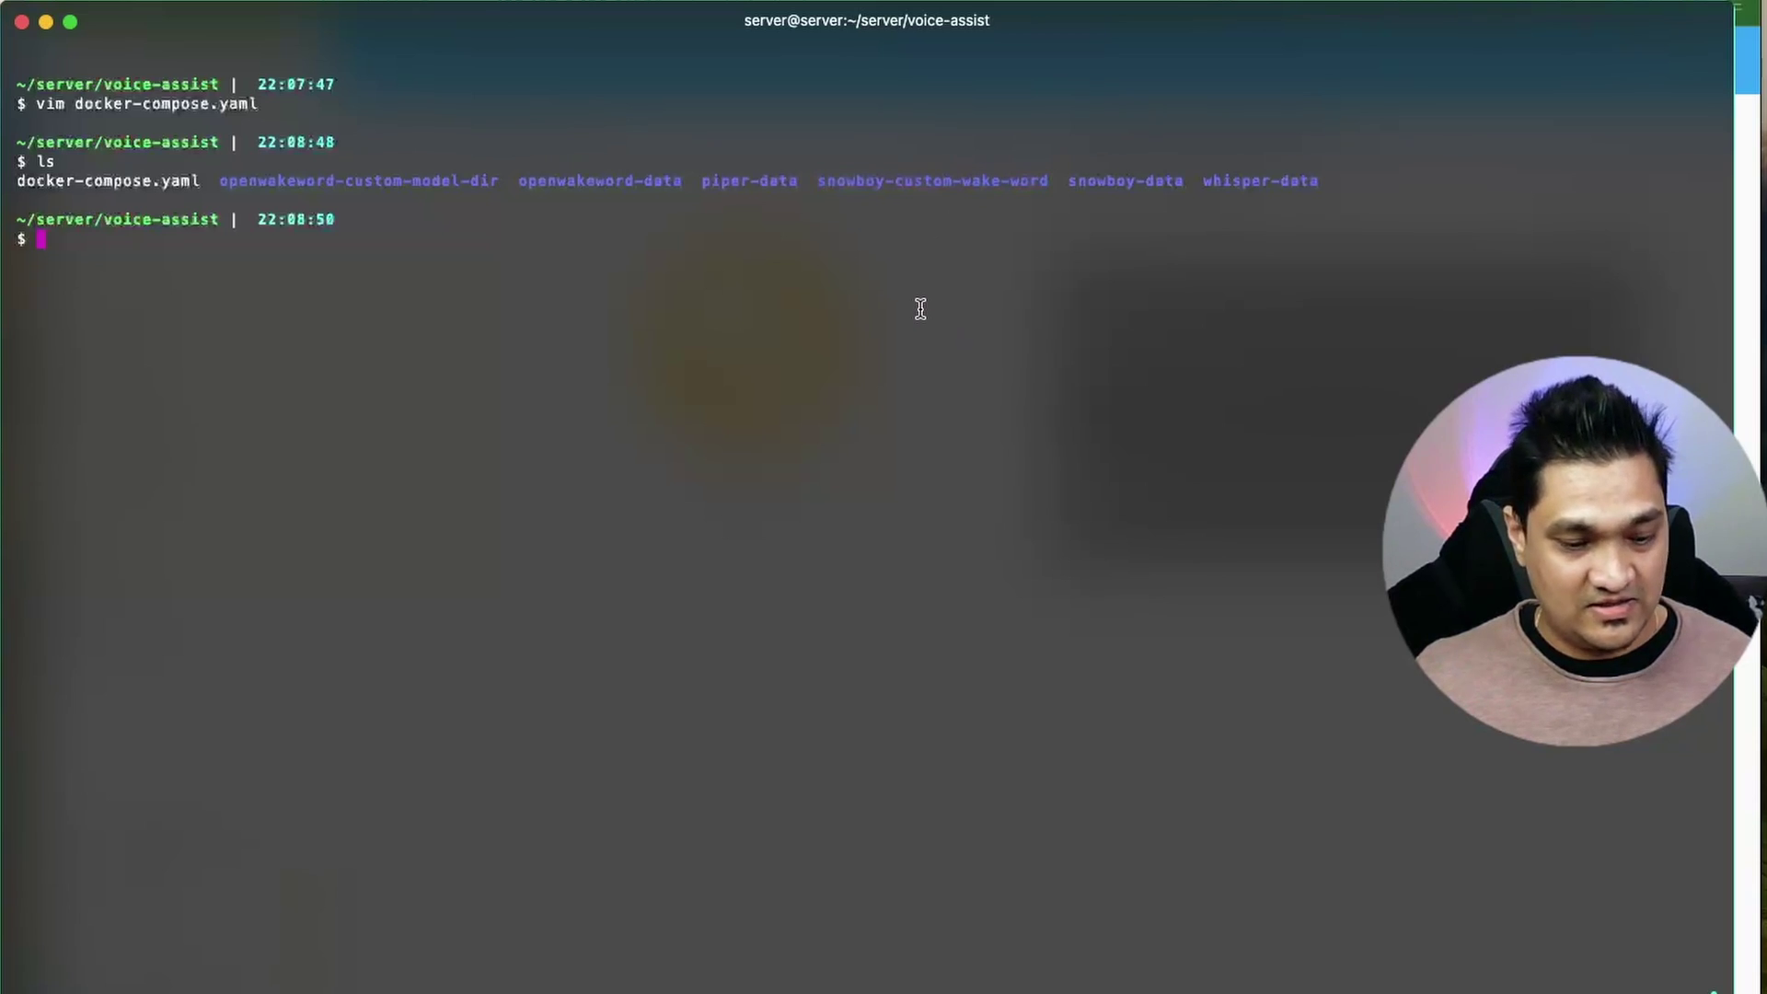
Step: Change into the snowboy-custom-wake-word folder and list its files
type("cd ")
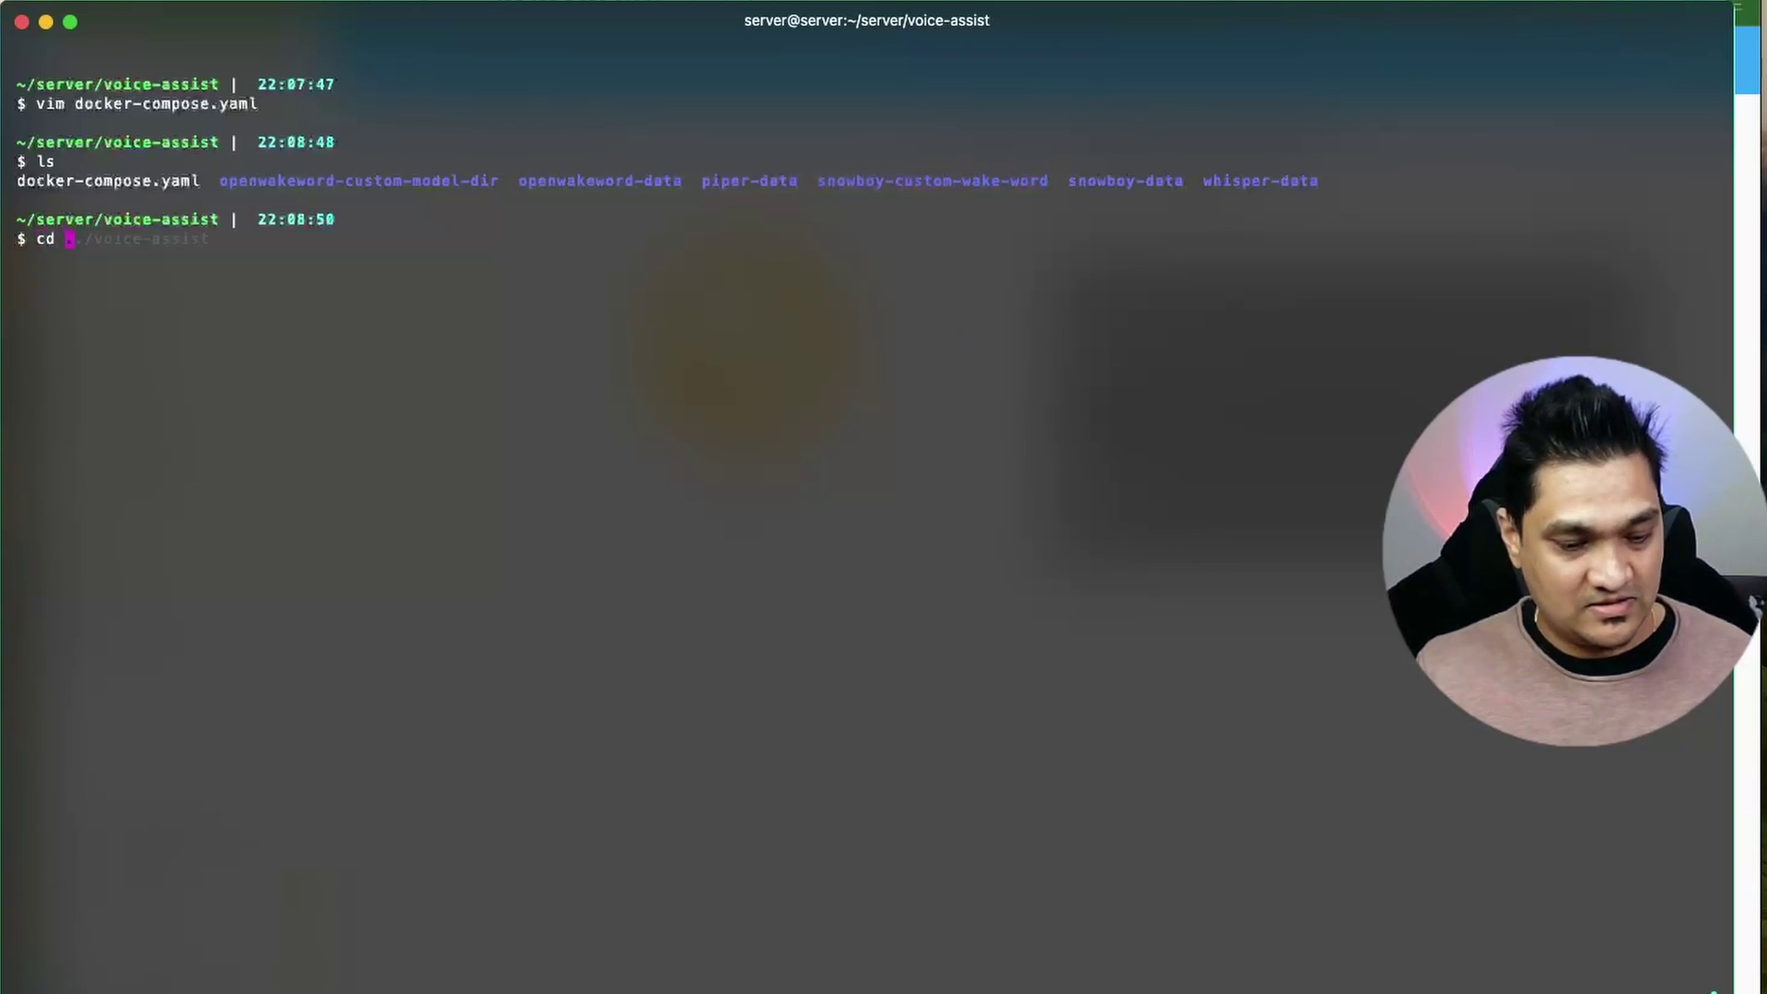
type("snowboy-")
key("Right")
key("Return")
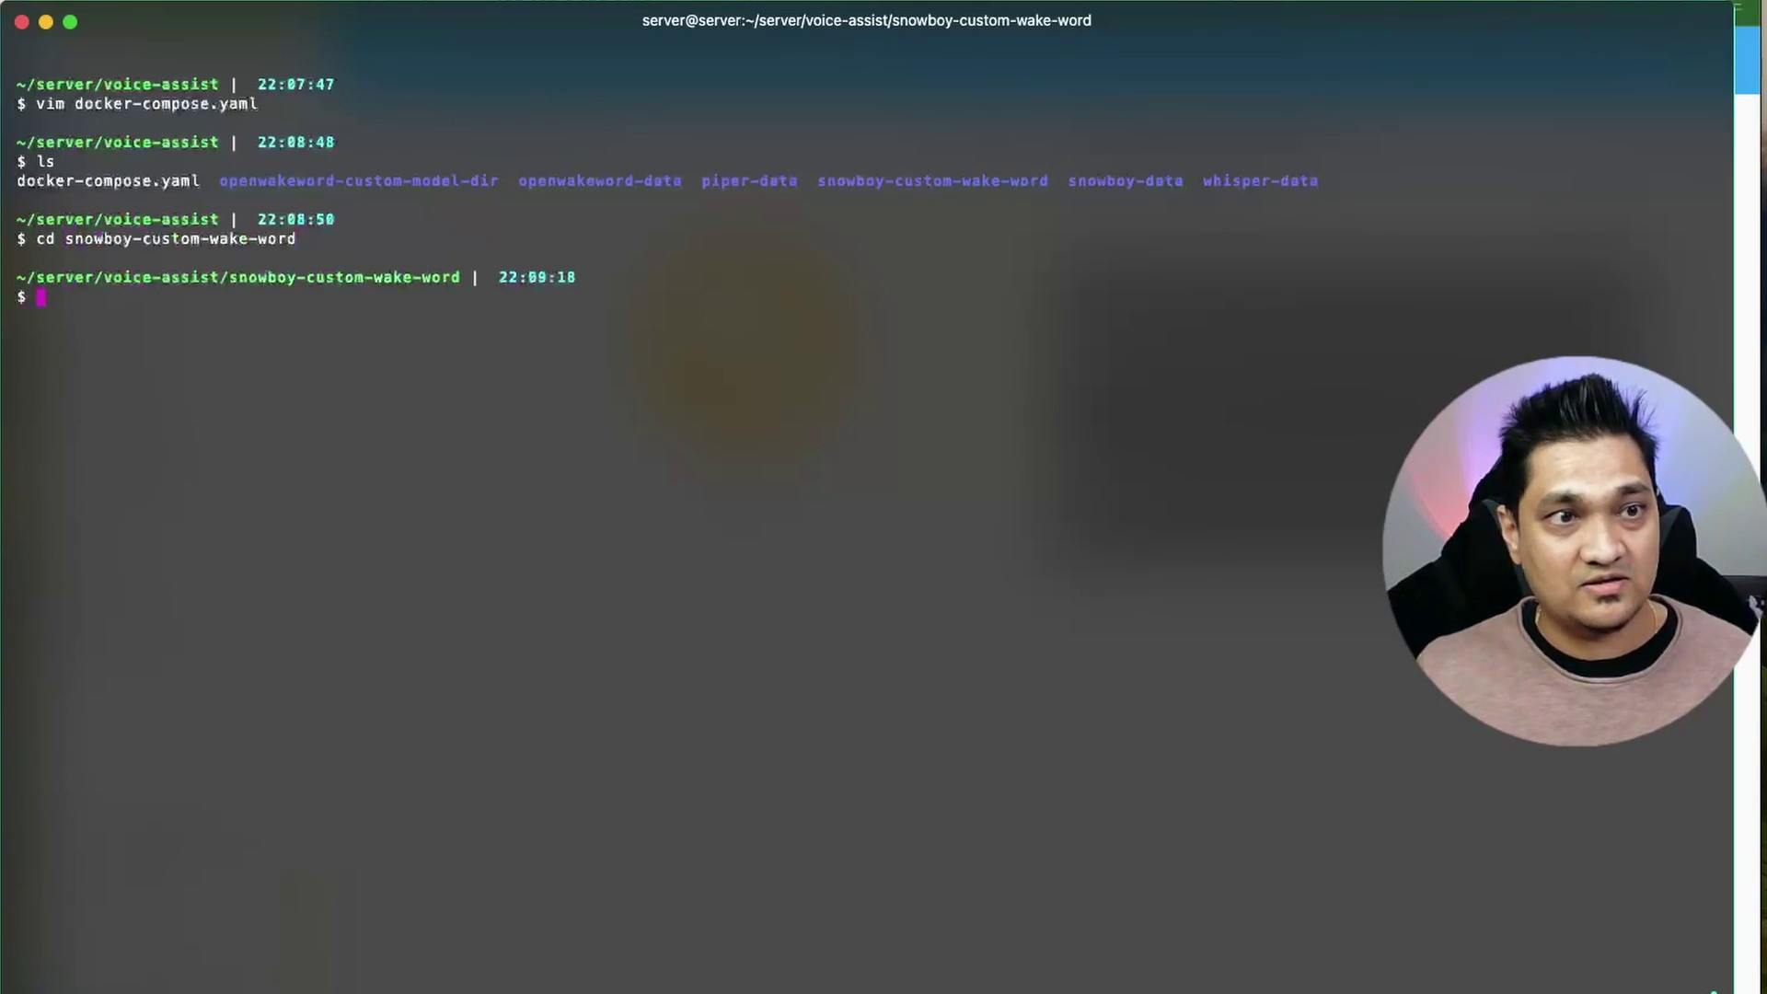
type("ls")
key("Return")
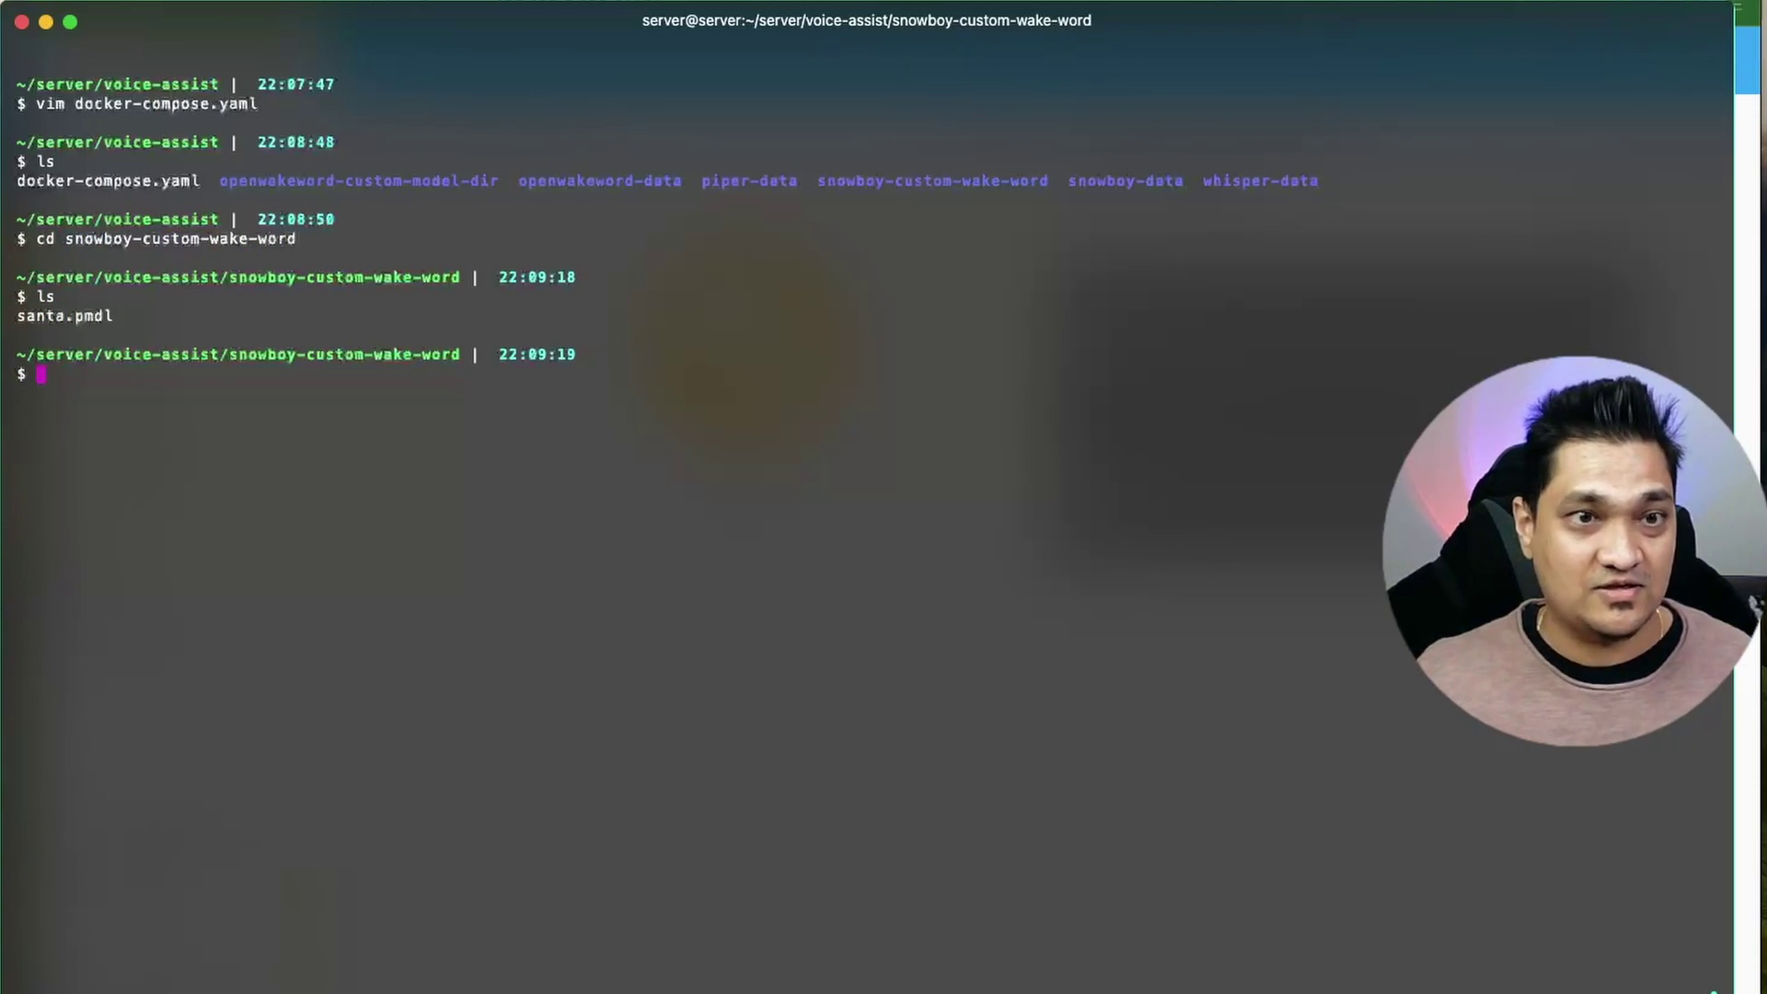
Step: Start the voice-assist containers with docker compose up
type("docker compose")
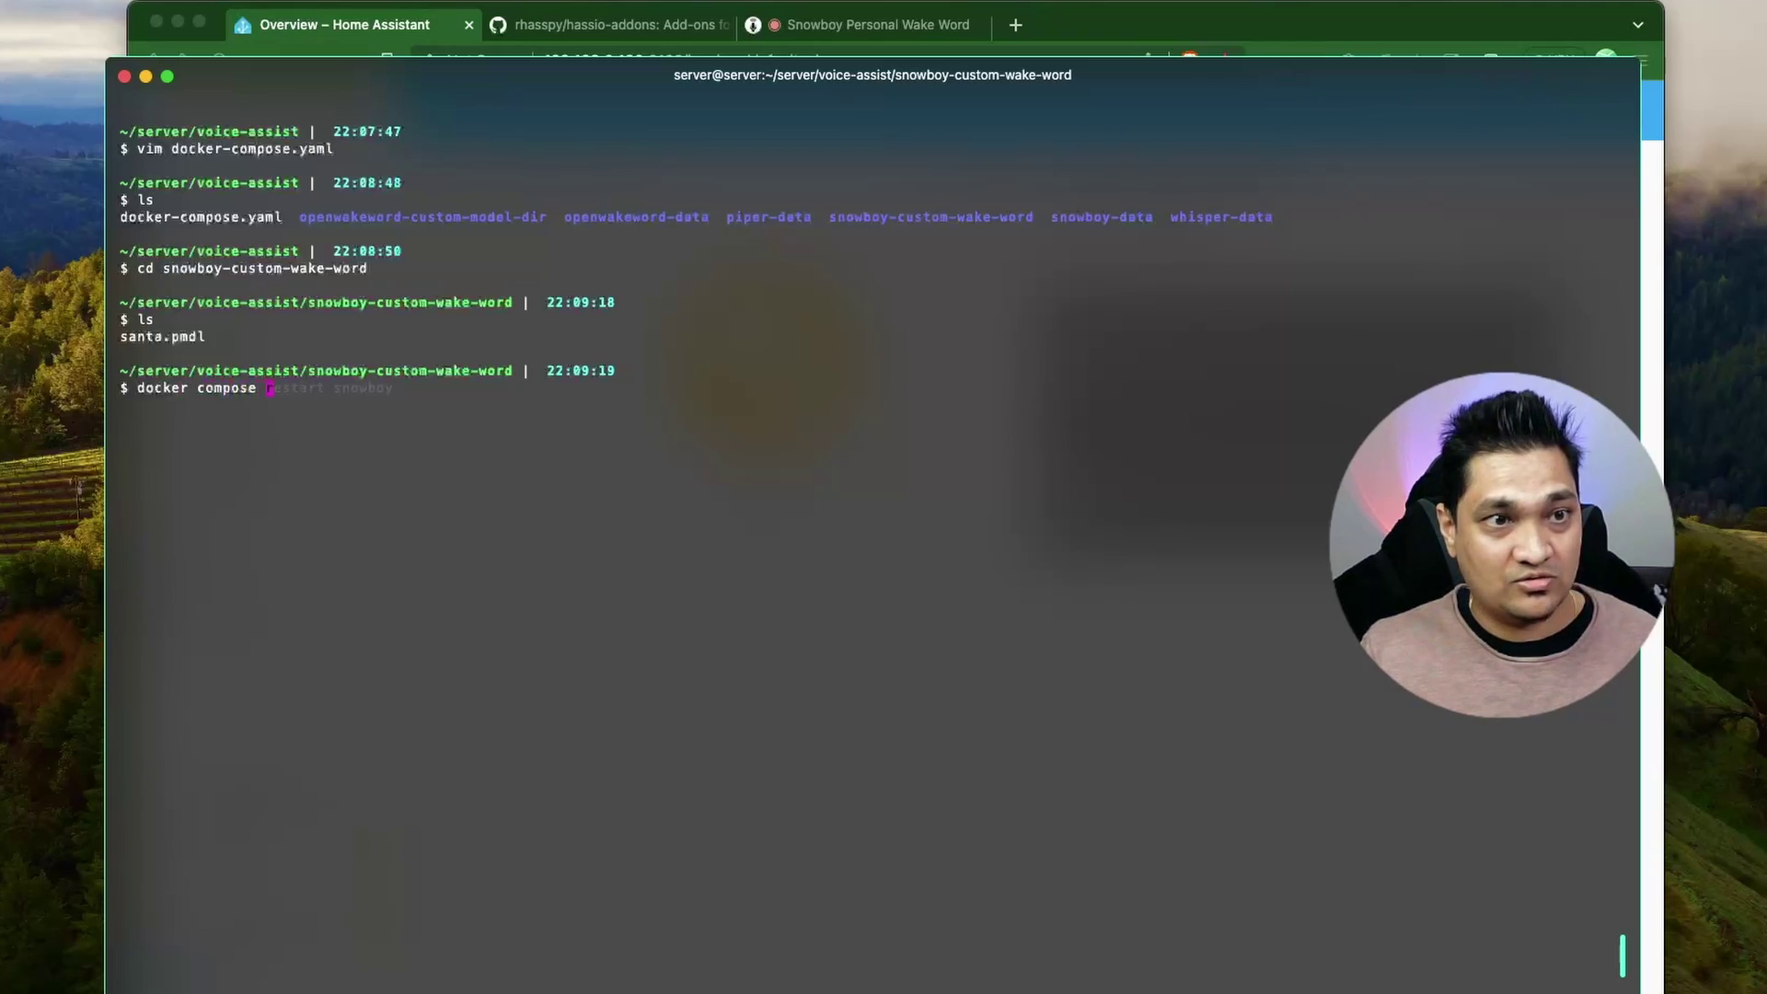
type(" up")
key("Return")
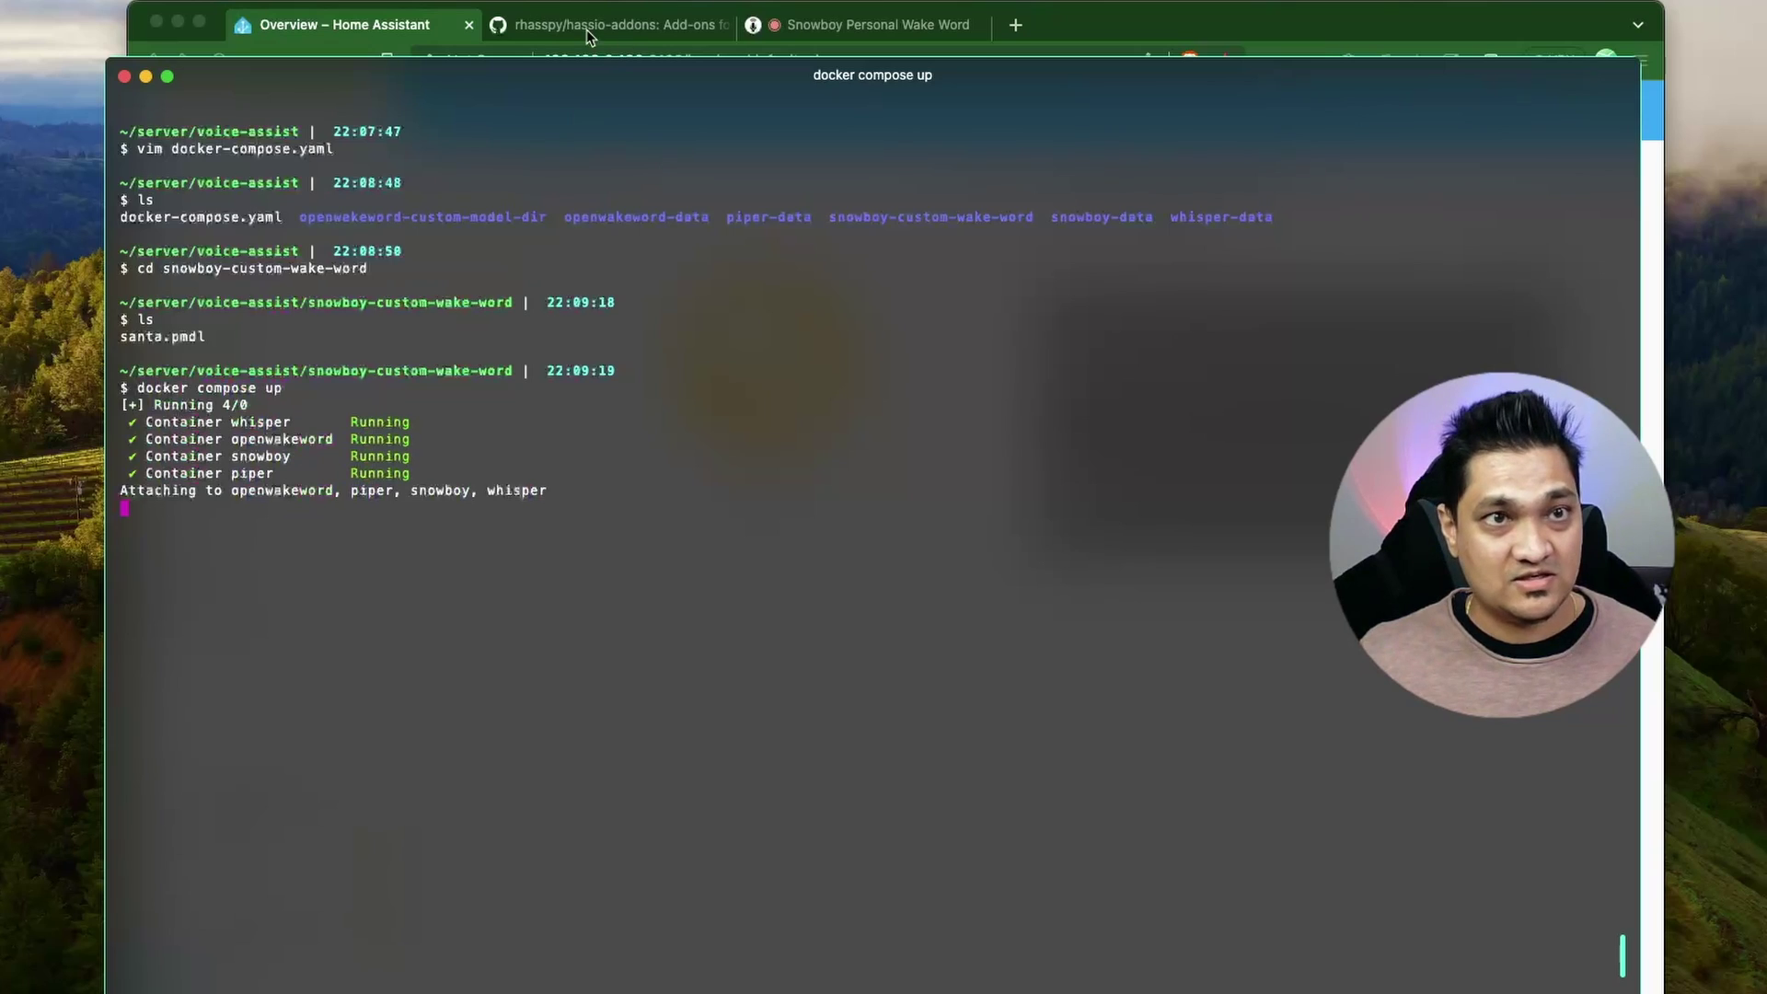
Step: Switch to Home Assistant in the browser and open the Wyoming Protocol integration from the Devices & Services settings
left_click(421, 27)
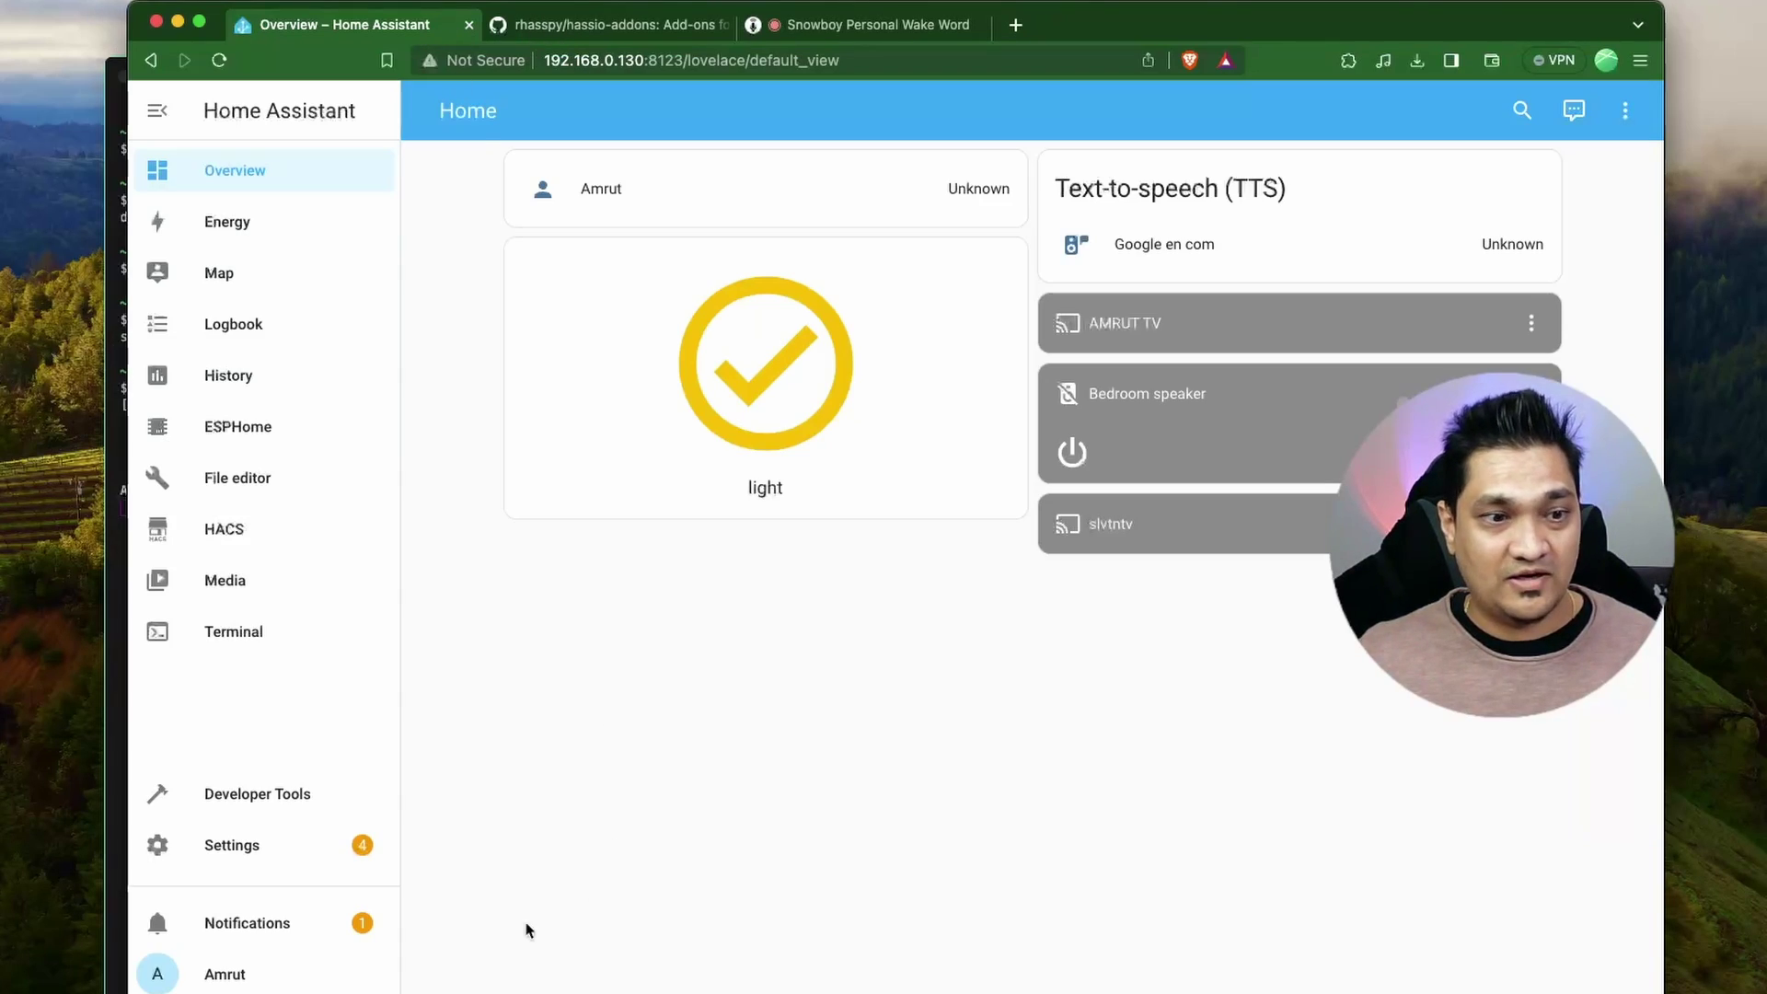
left_click(235, 846)
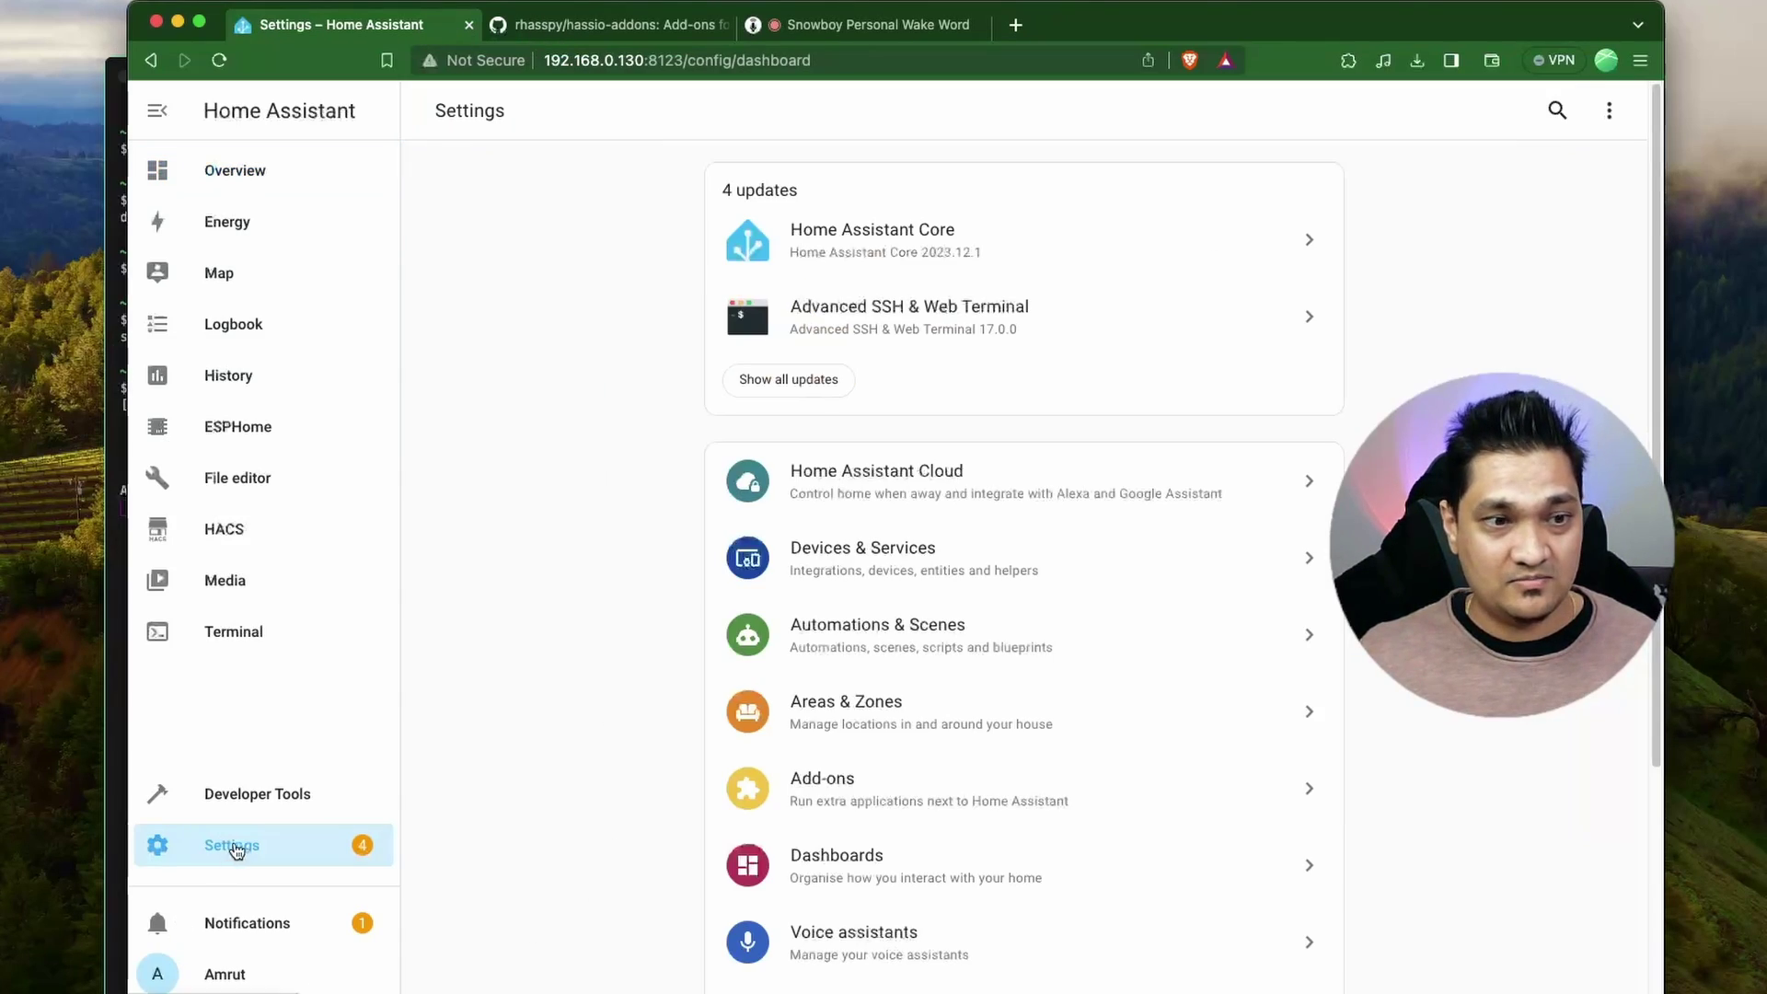
left_click(951, 556)
left_click_drag(1330, 20, 1238, 0)
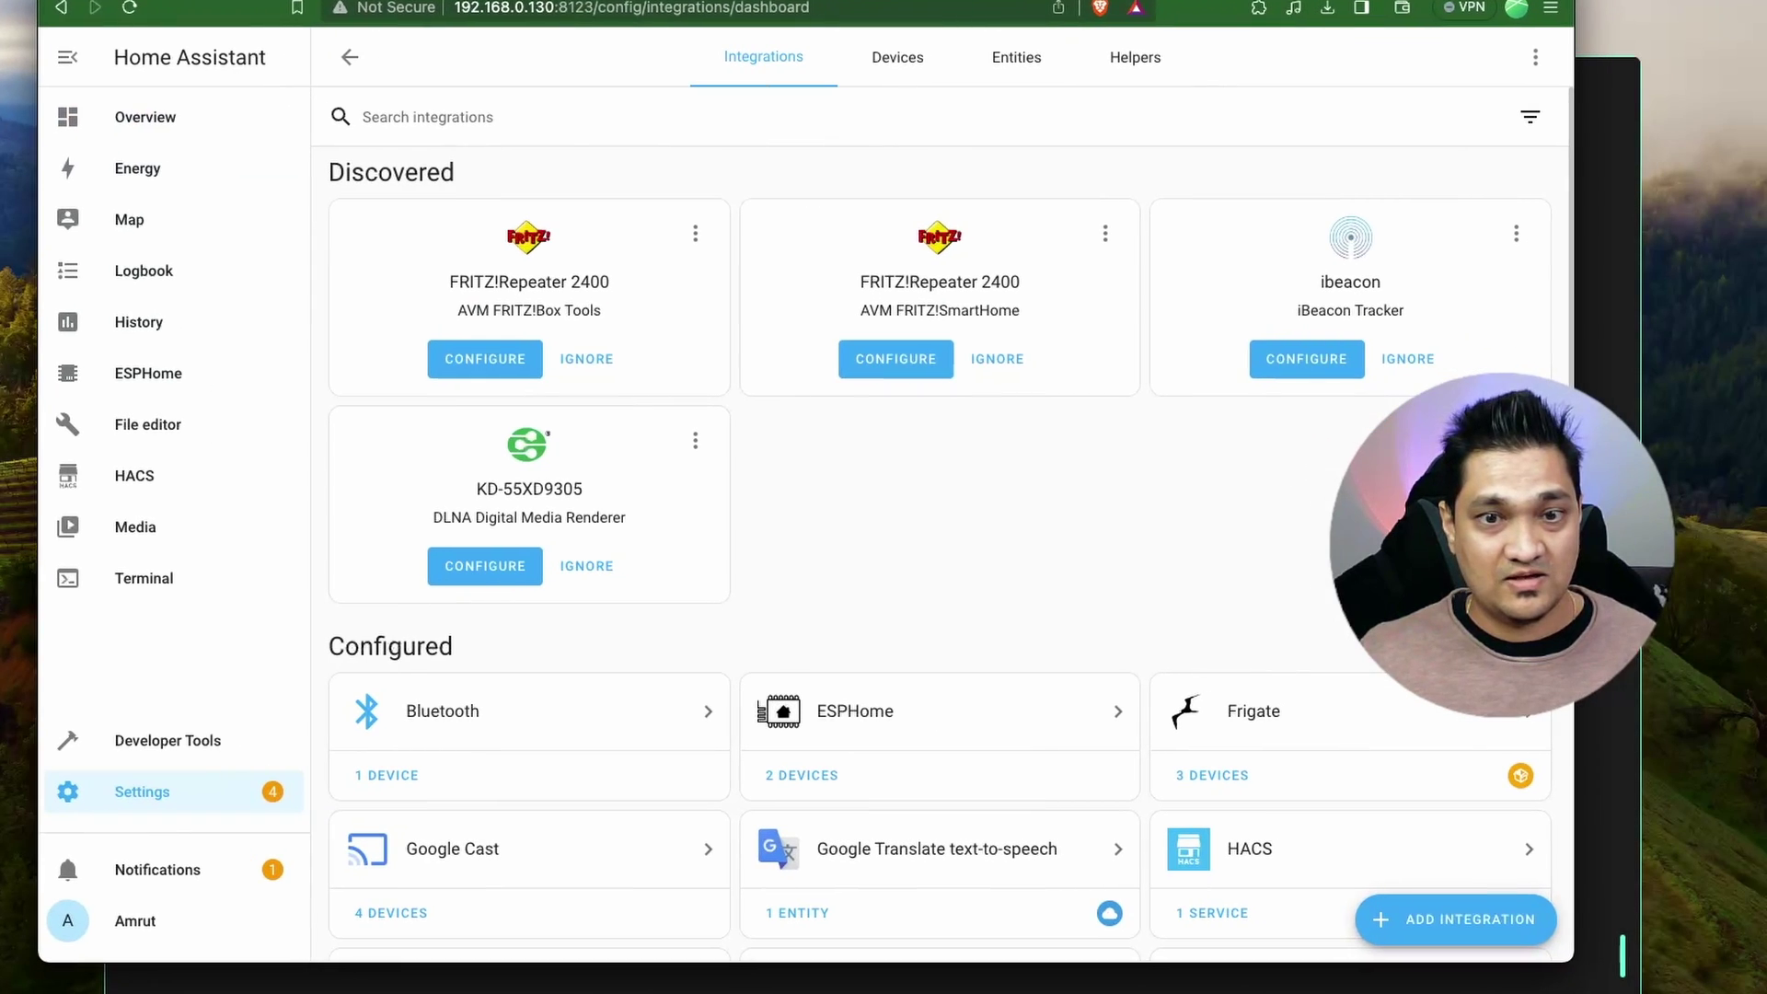
scroll(758, 628, "down", 5)
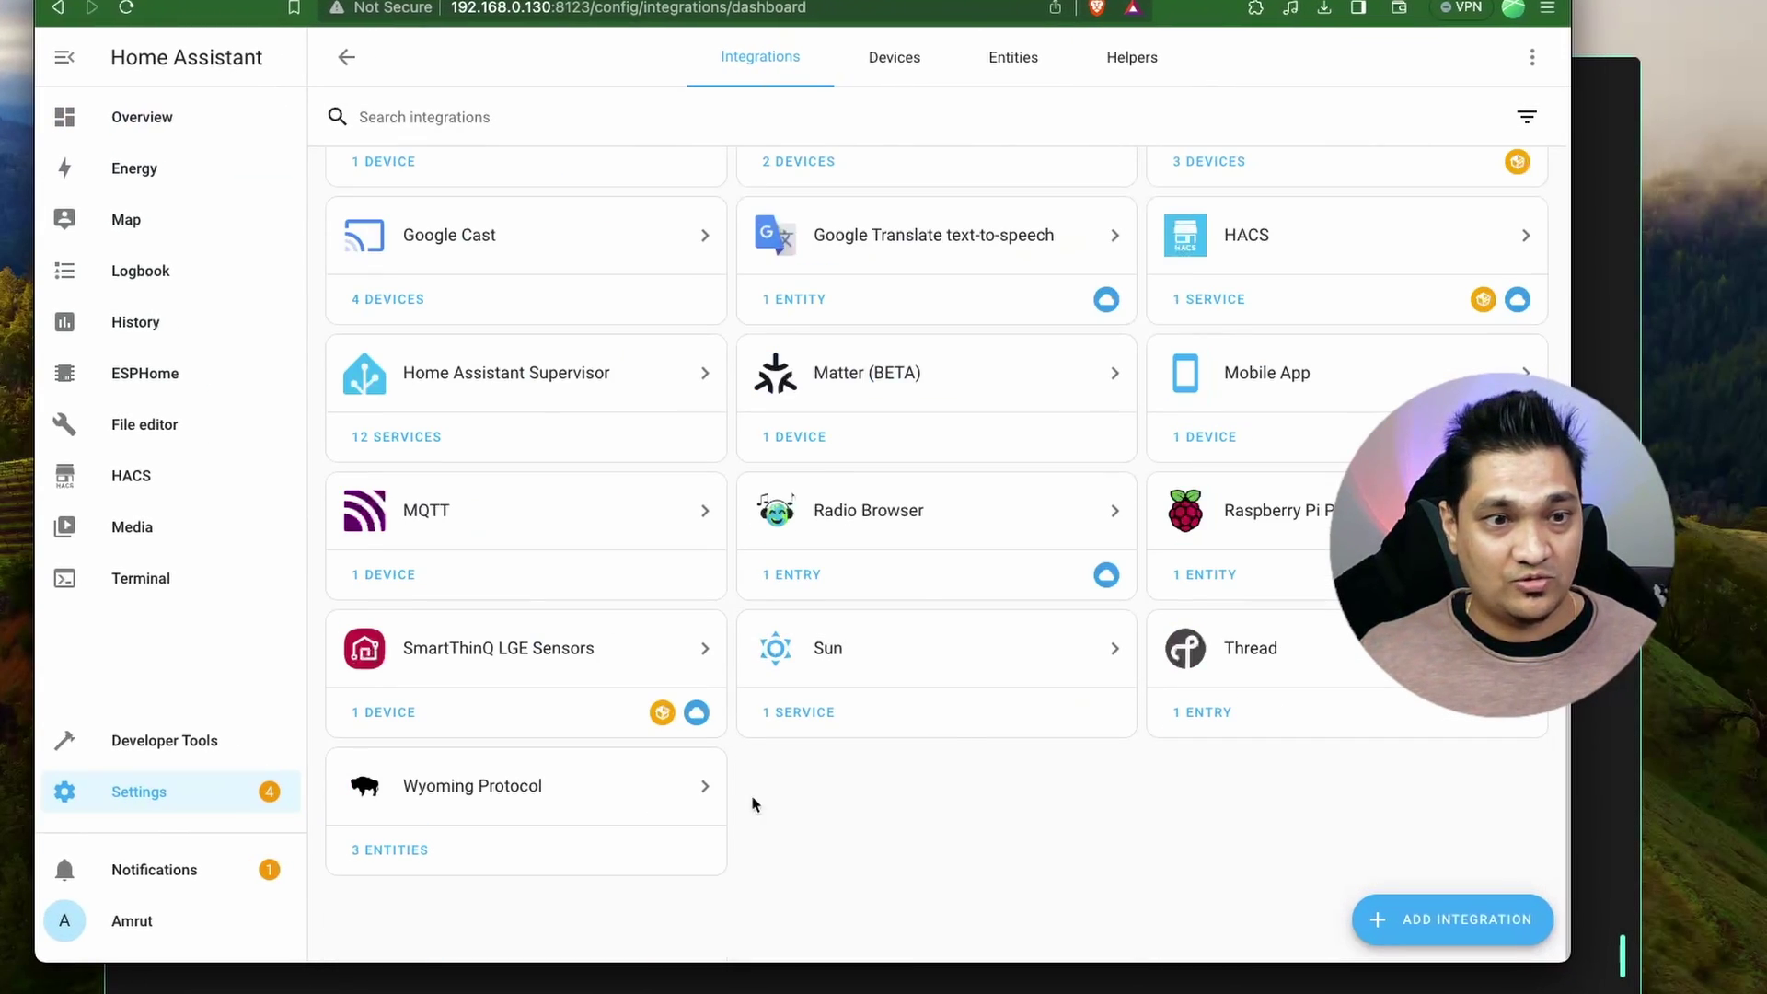
left_click(469, 793)
Step: Delete the snowboy entry from the Wyoming Protocol integration and confirm the removal
left_click(1247, 382)
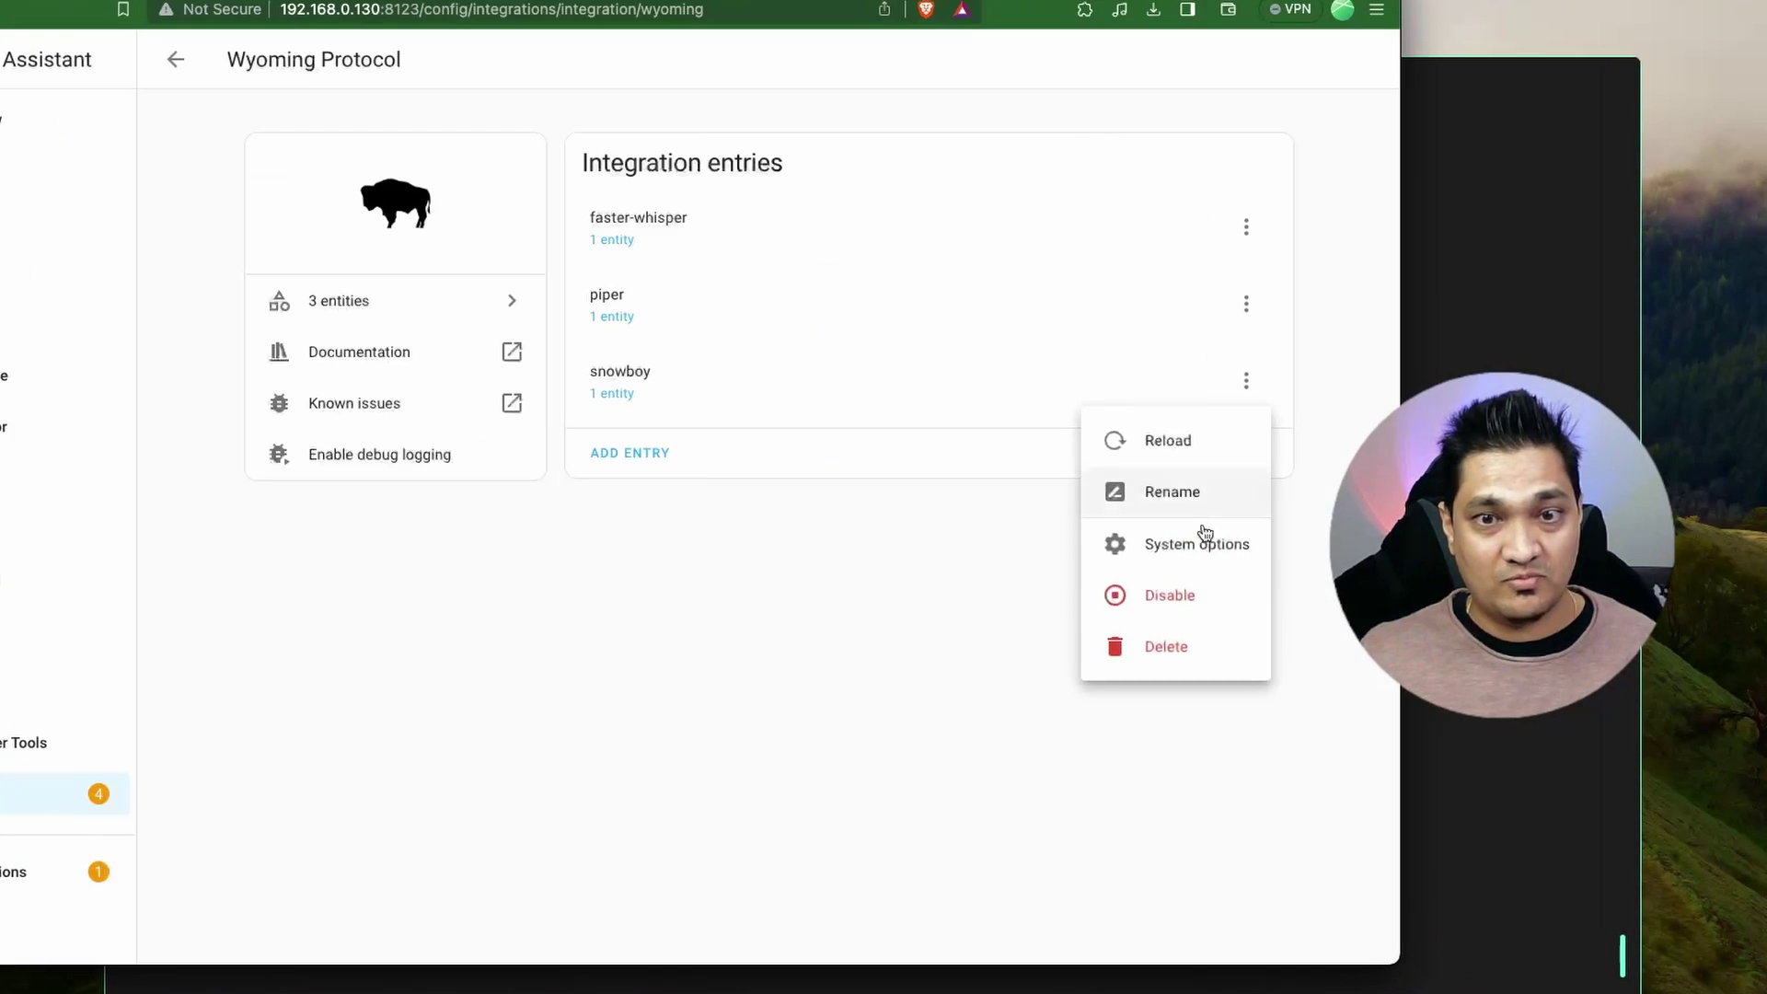
left_click(1172, 648)
left_click(775, 563)
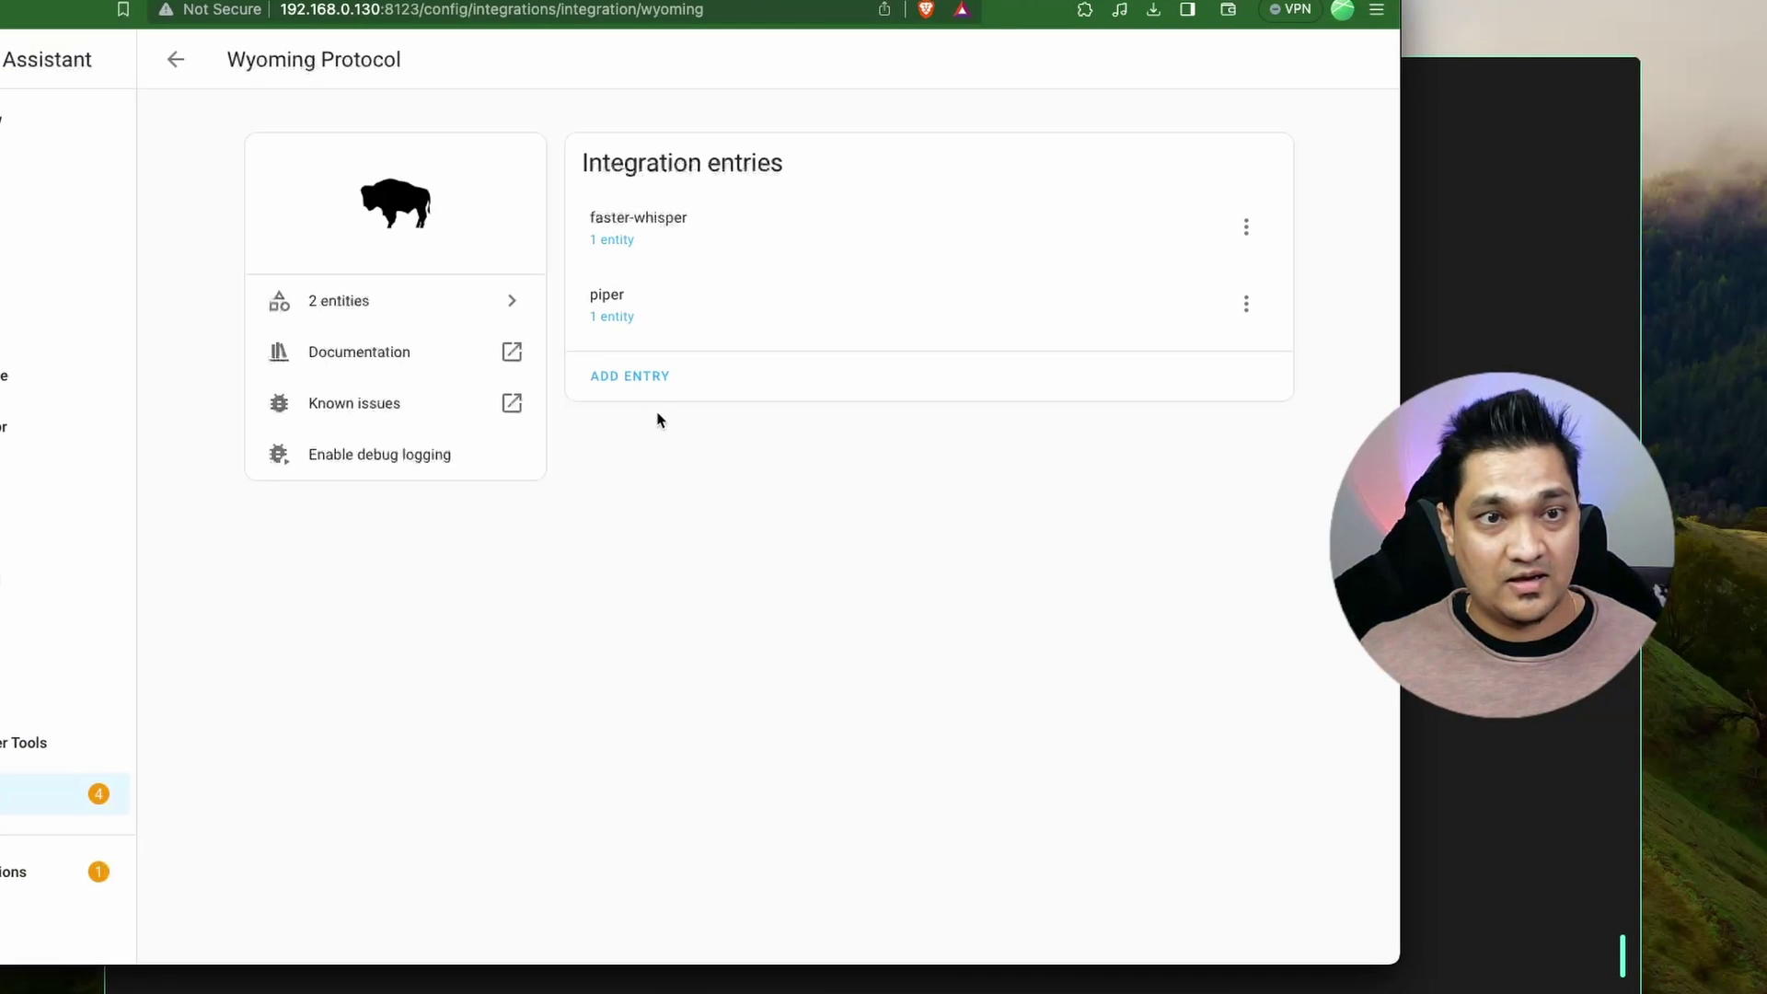
Step: Add a Wyoming Protocol entry for snowboy with host 192.168.0.43 and port 10500, and finish its setup
left_click(631, 375)
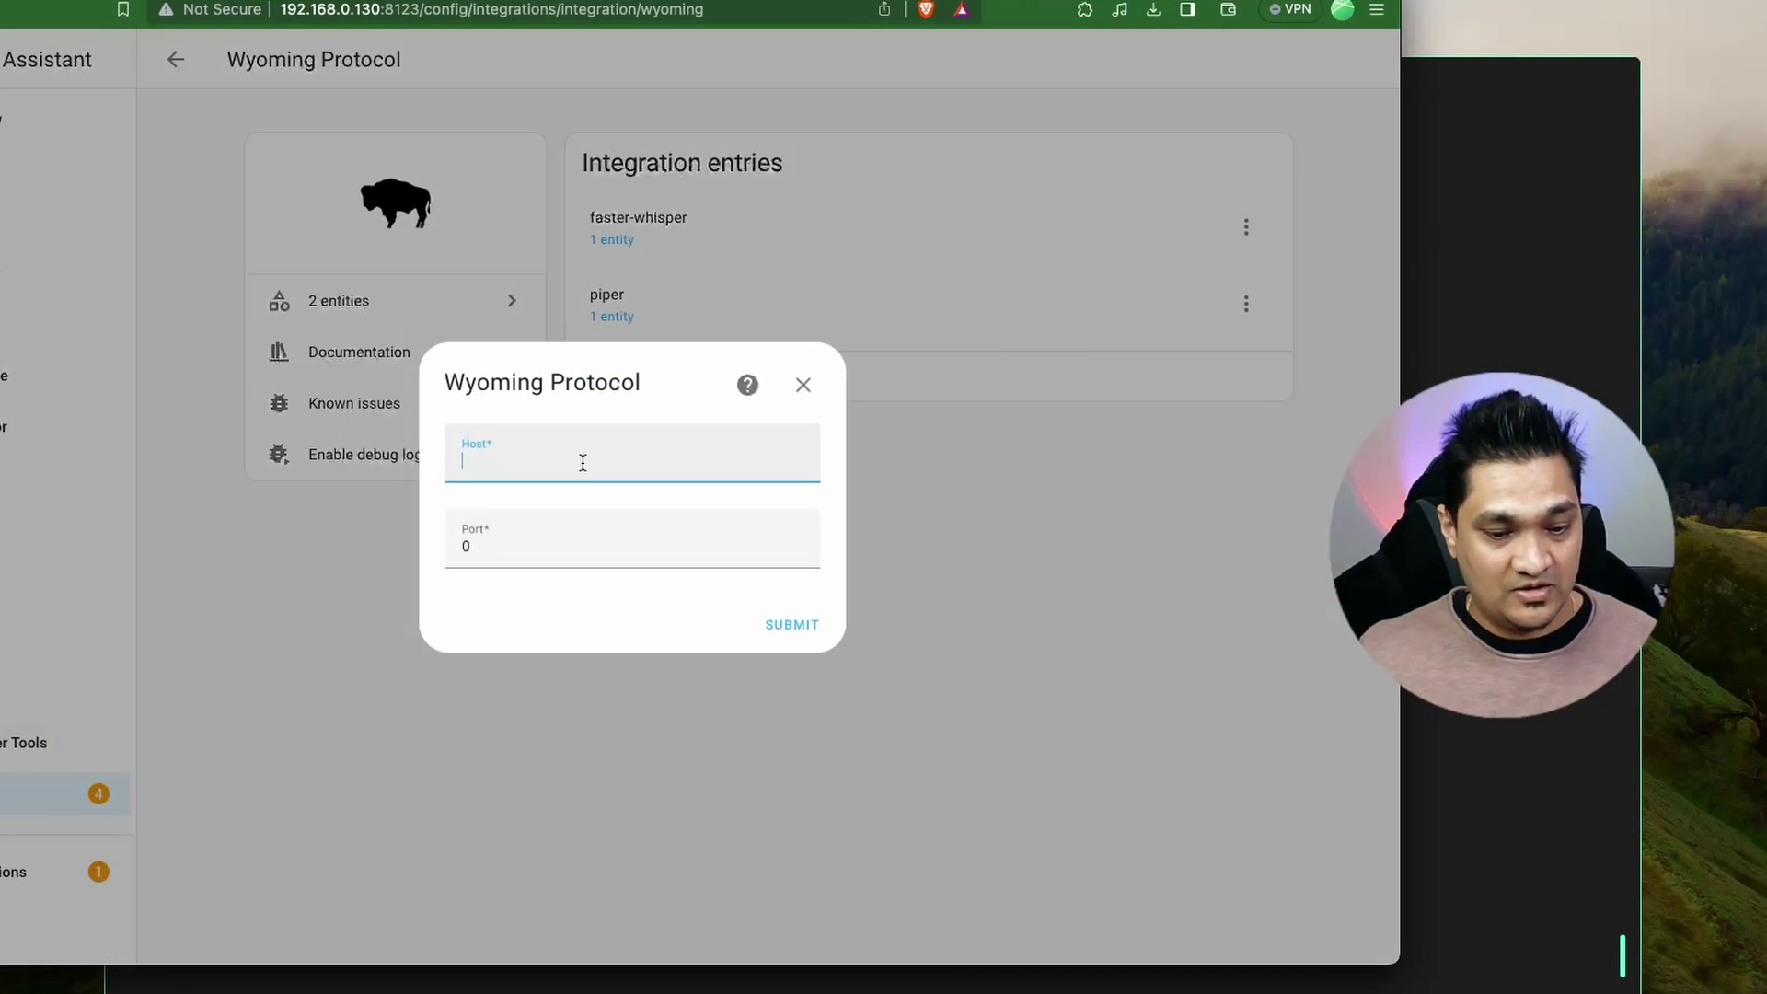
type("192.168")
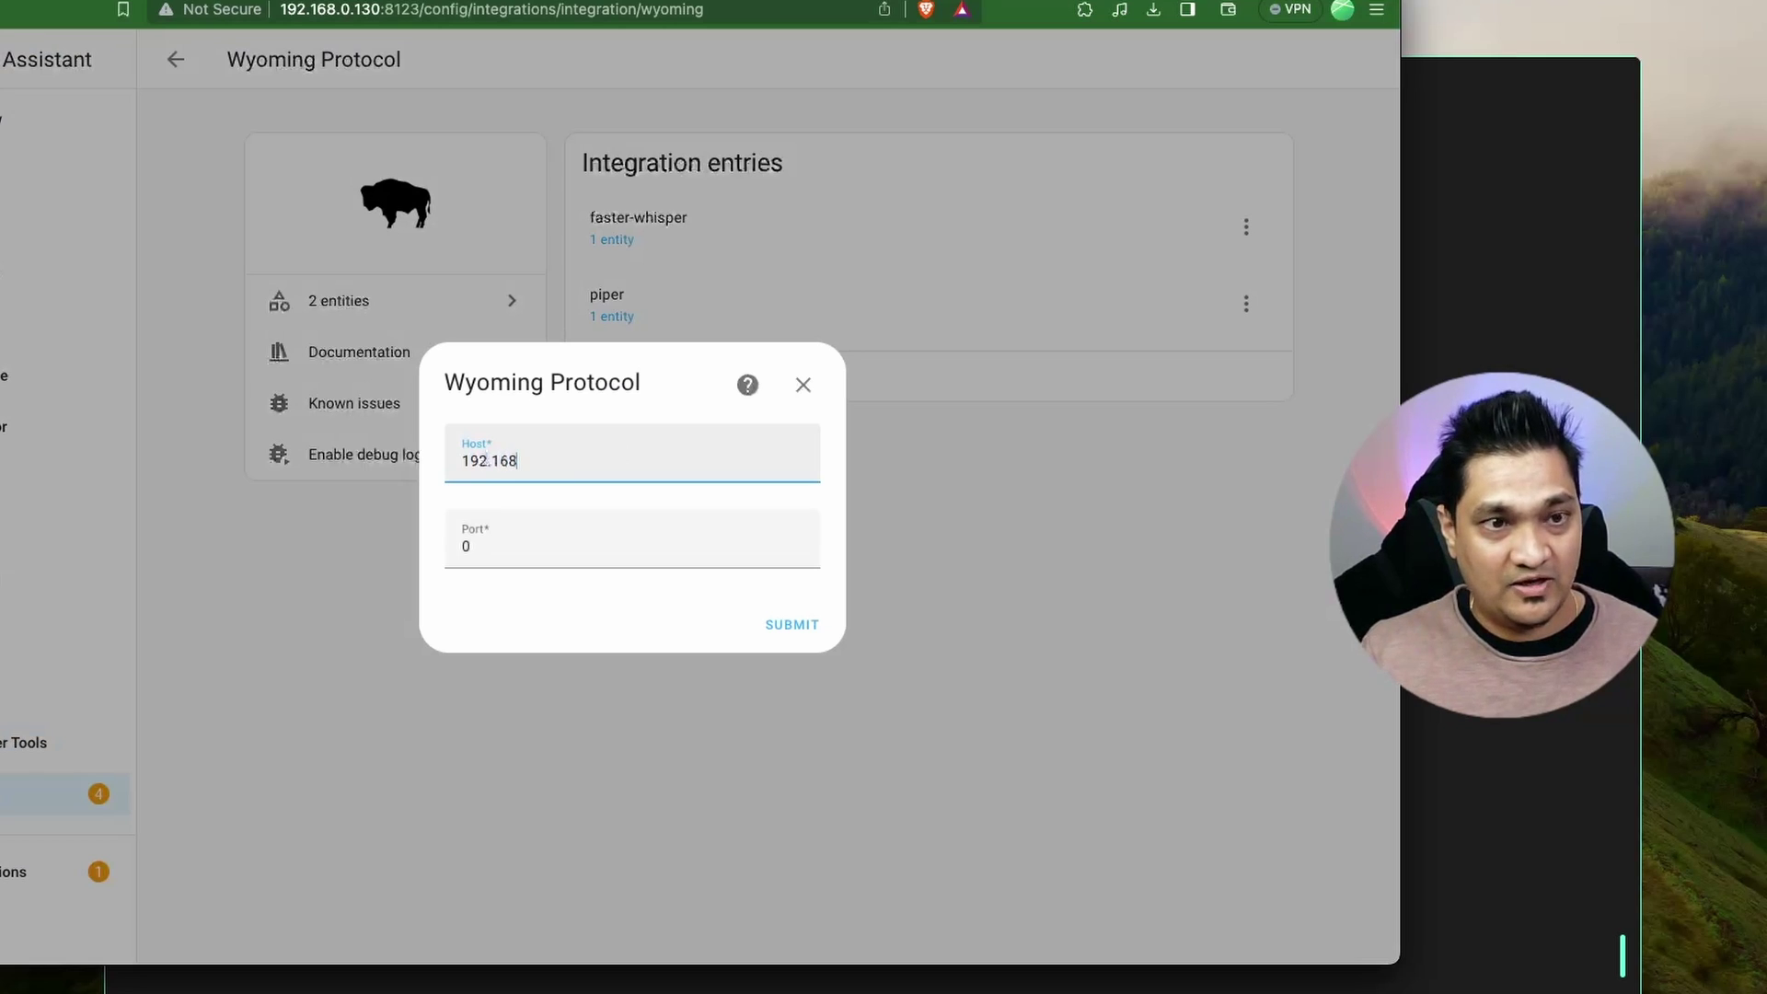
type(".0.")
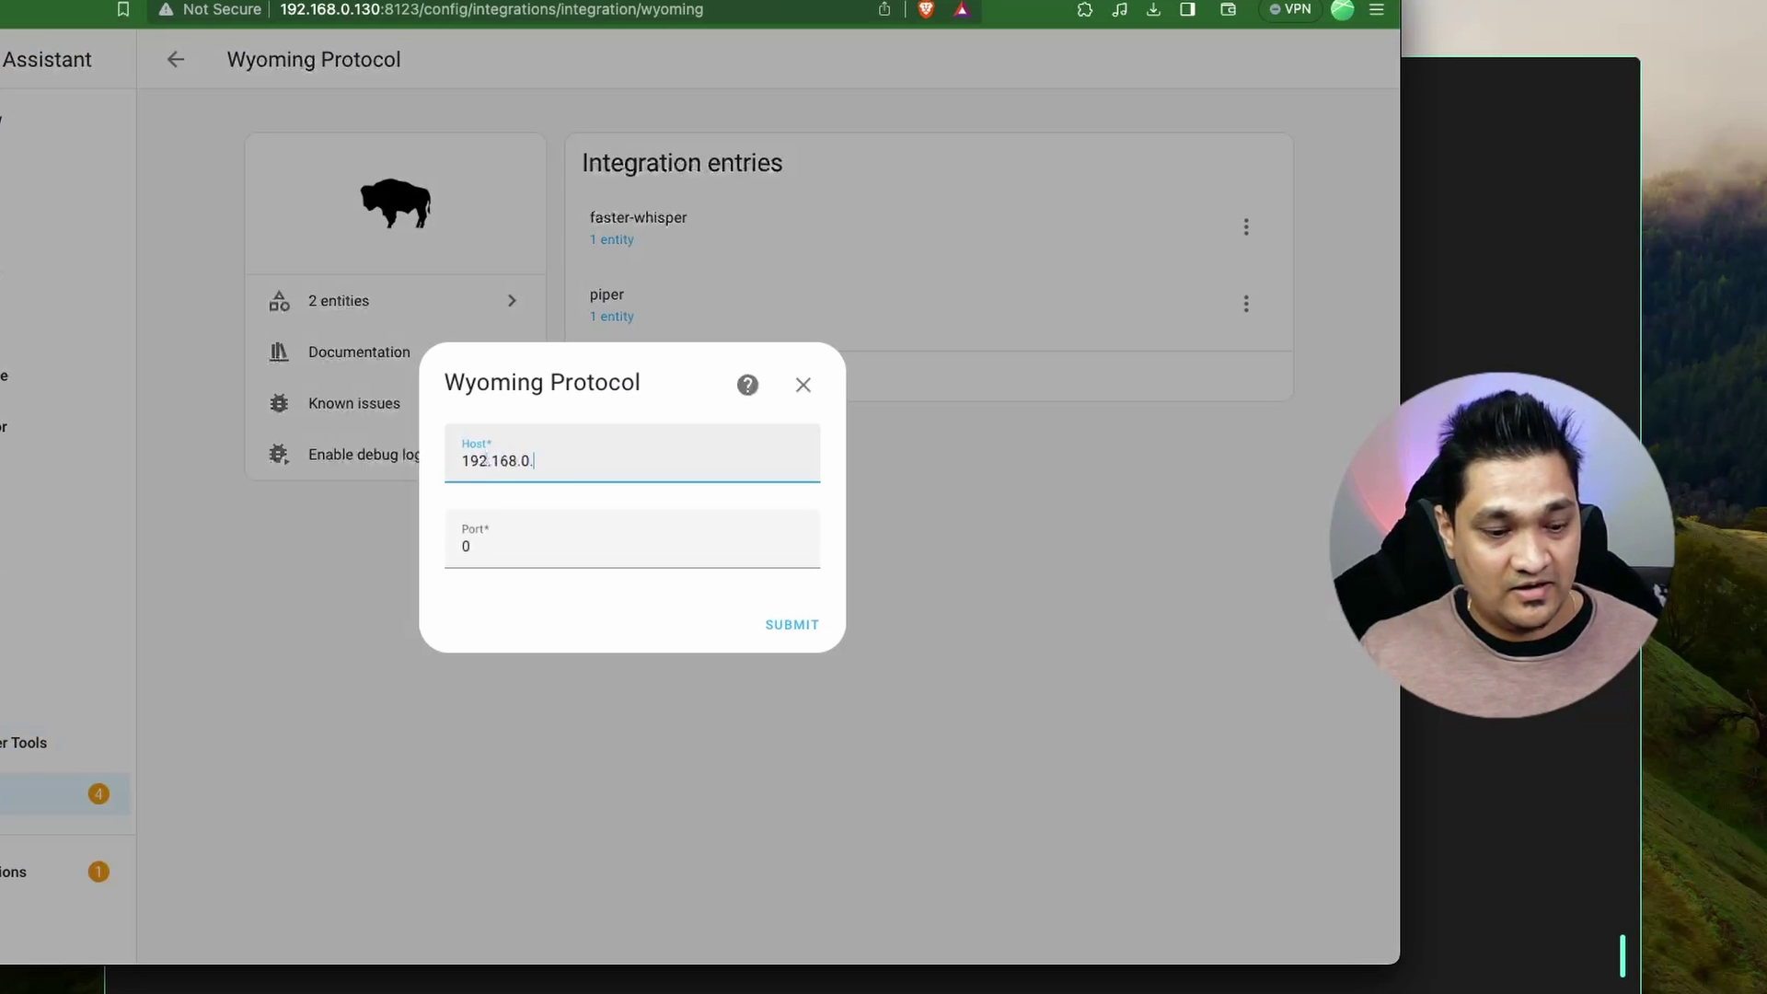
type("43")
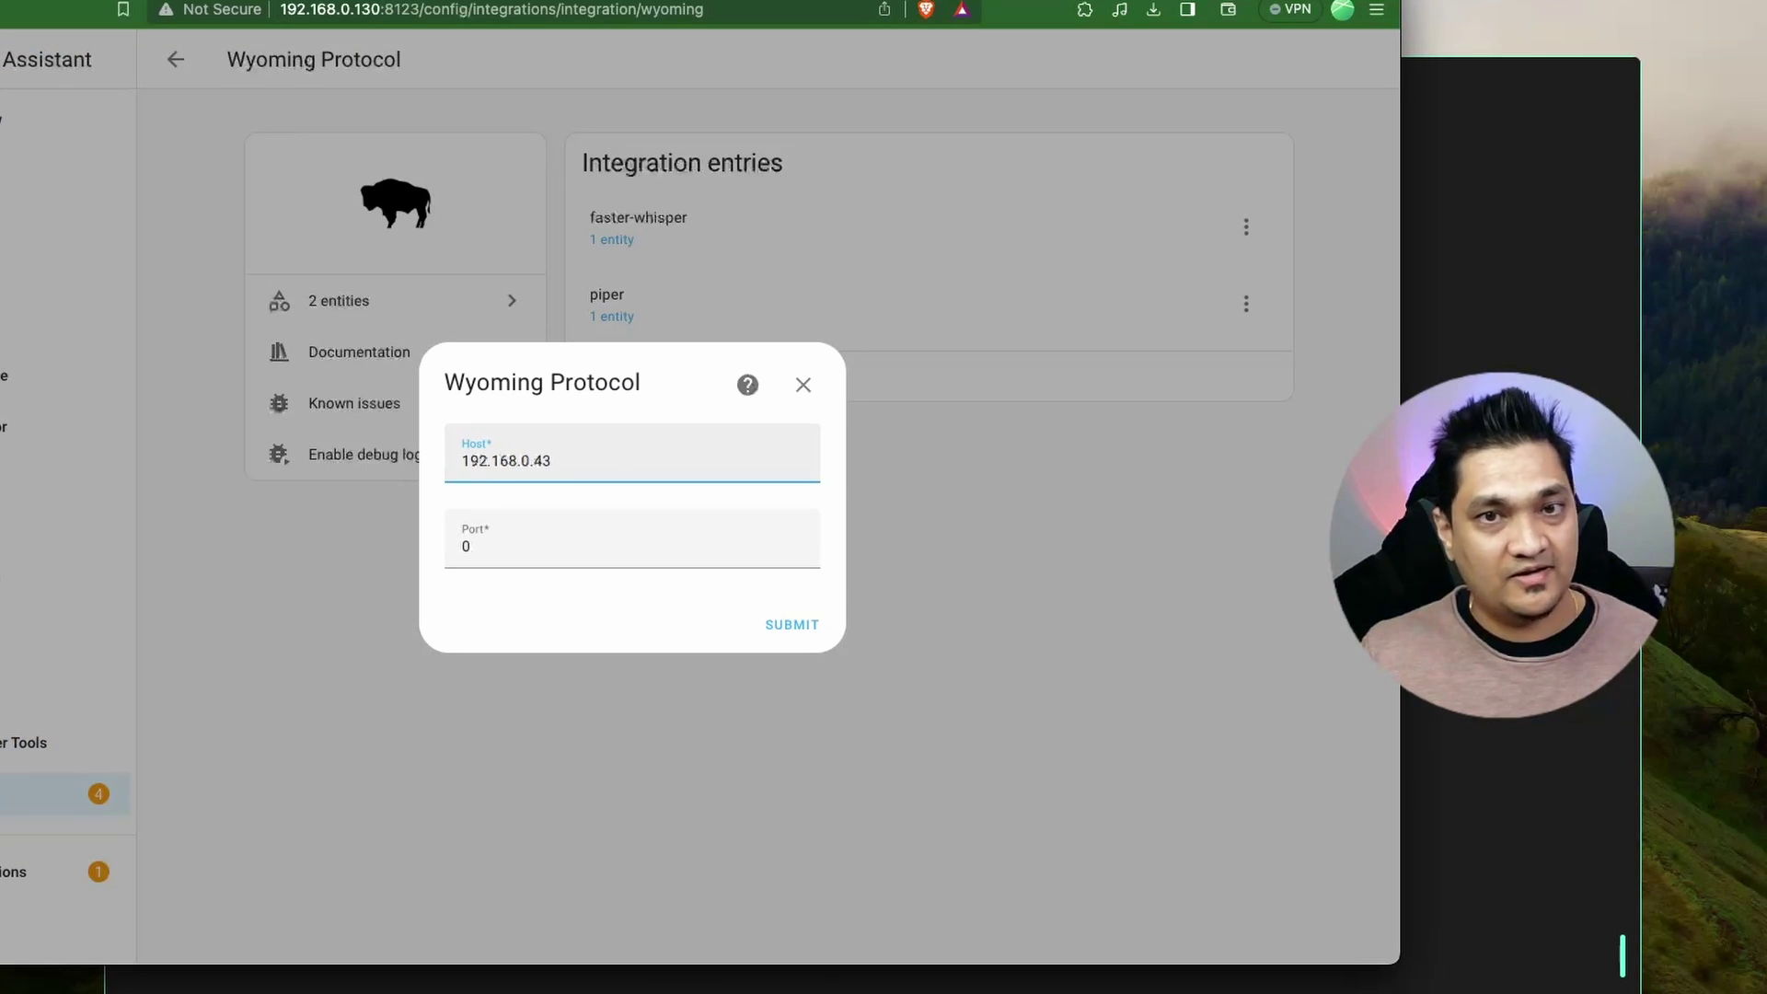
left_click(542, 546)
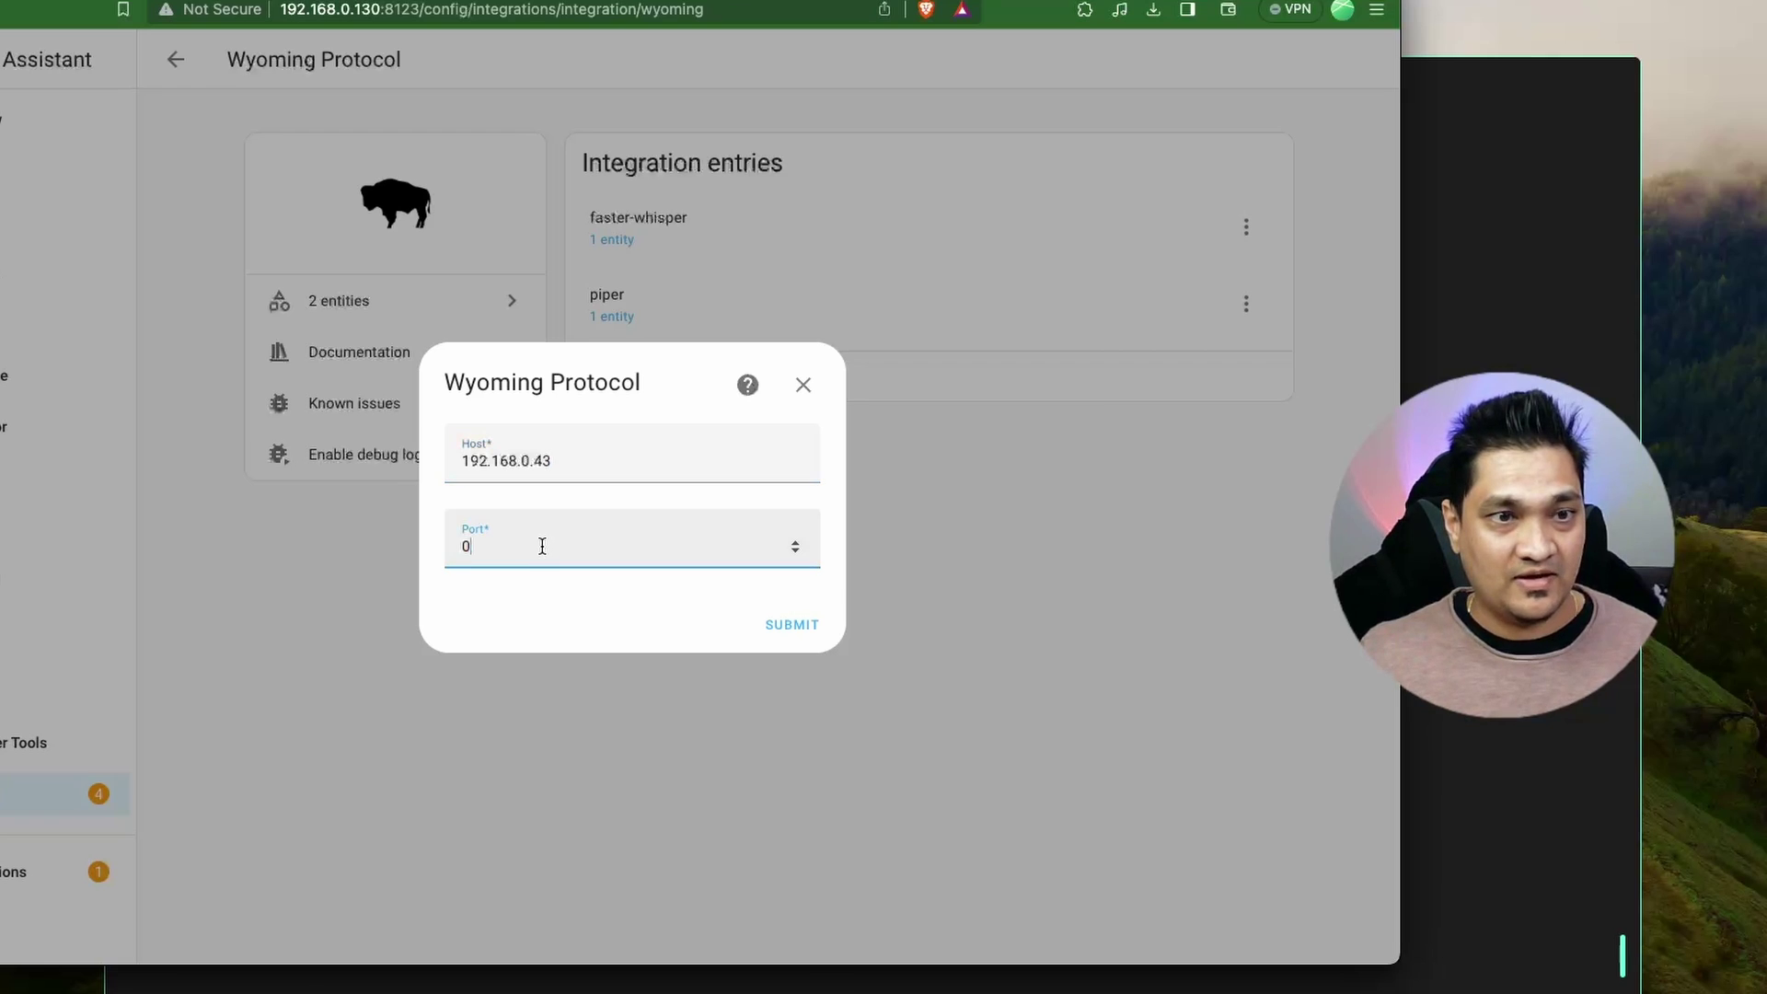
key("BackSpace")
type("10500")
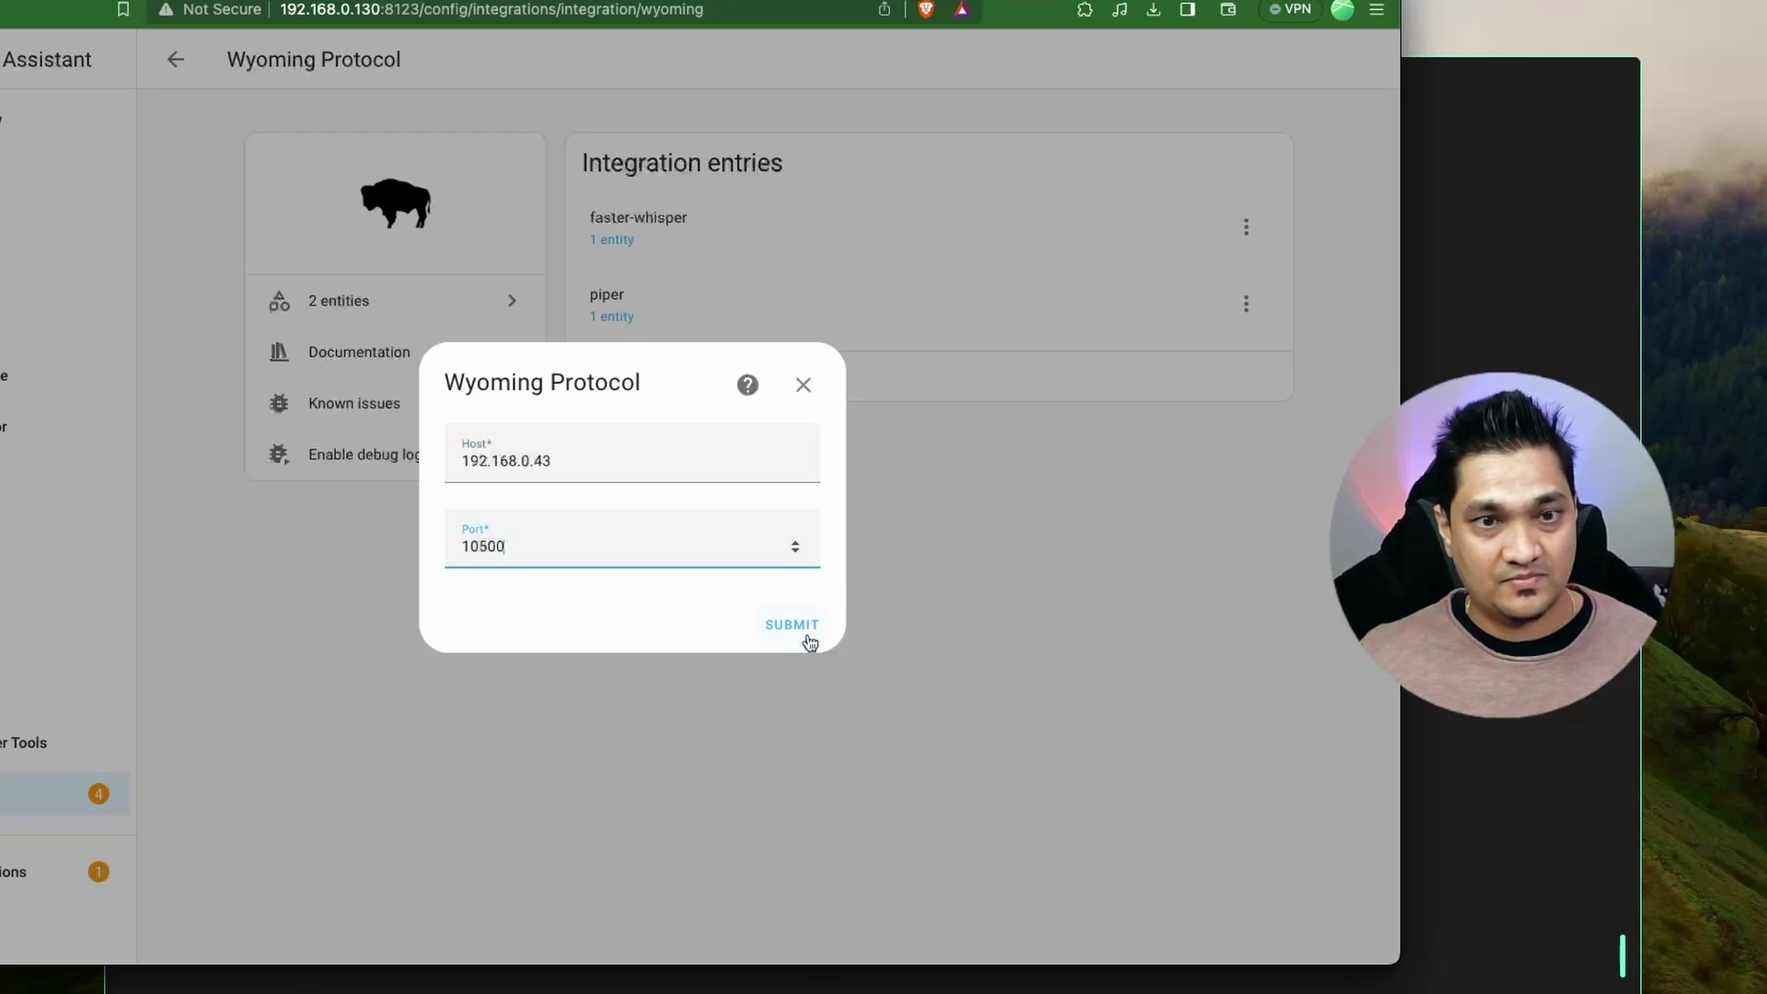
left_click(806, 630)
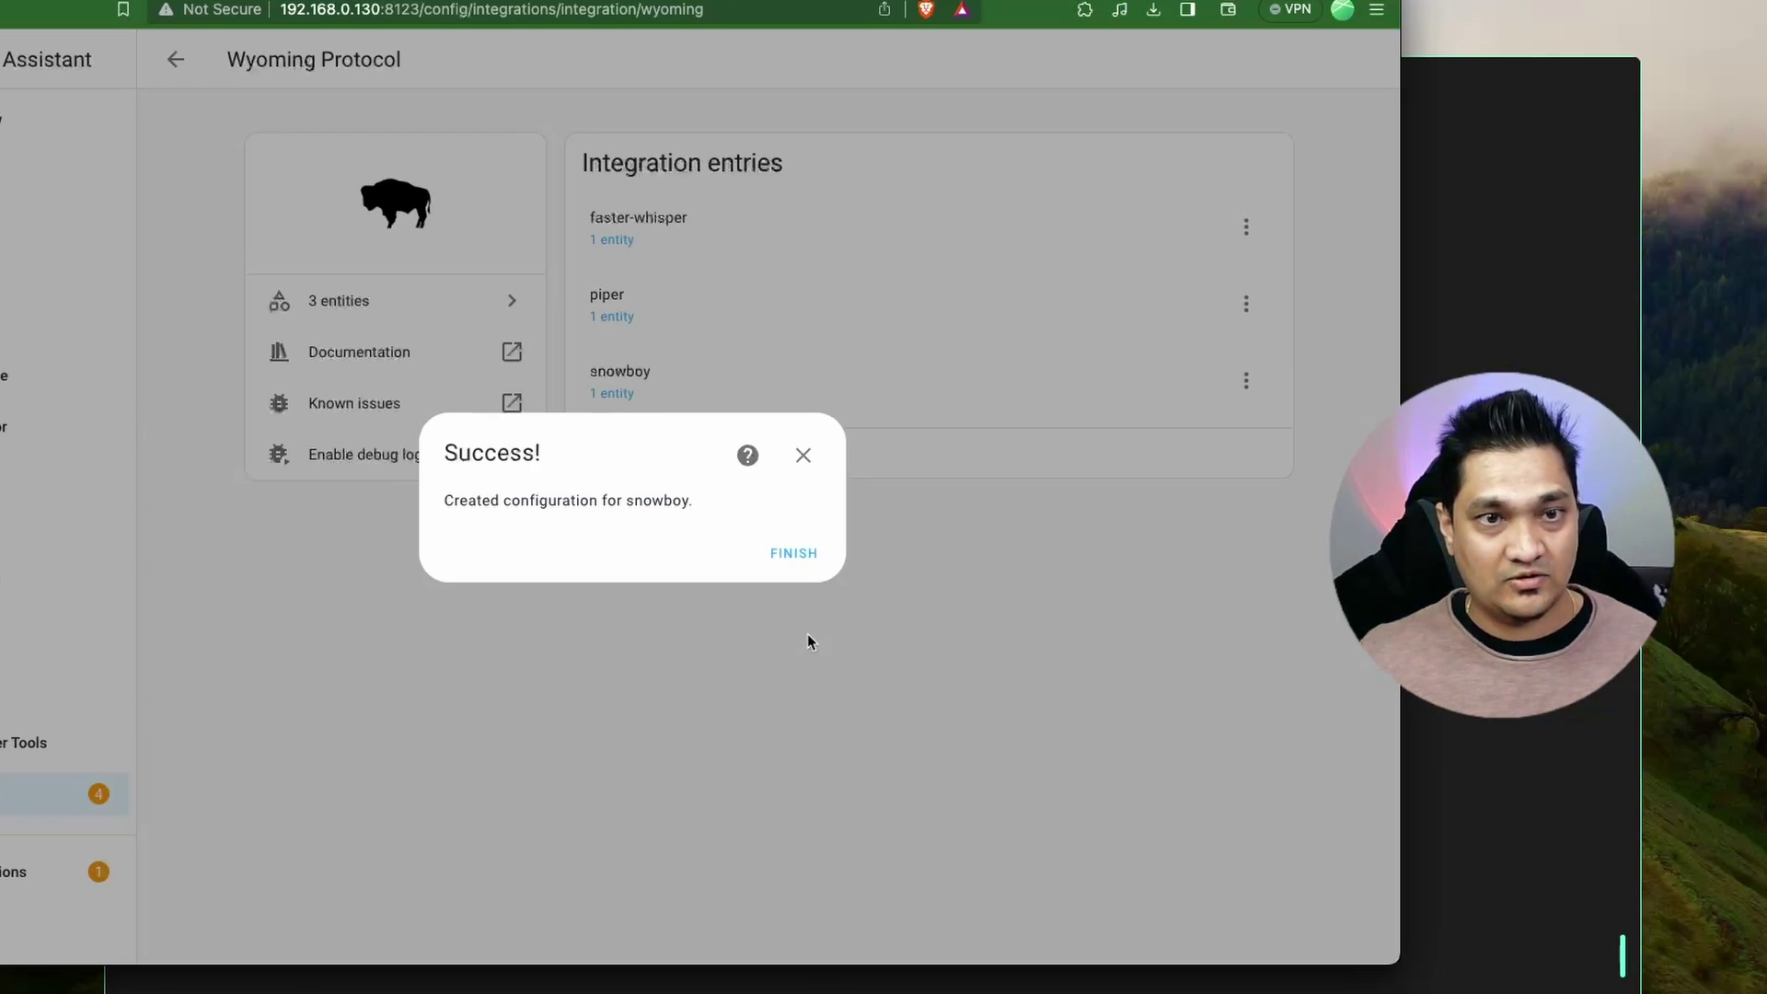
left_click(797, 552)
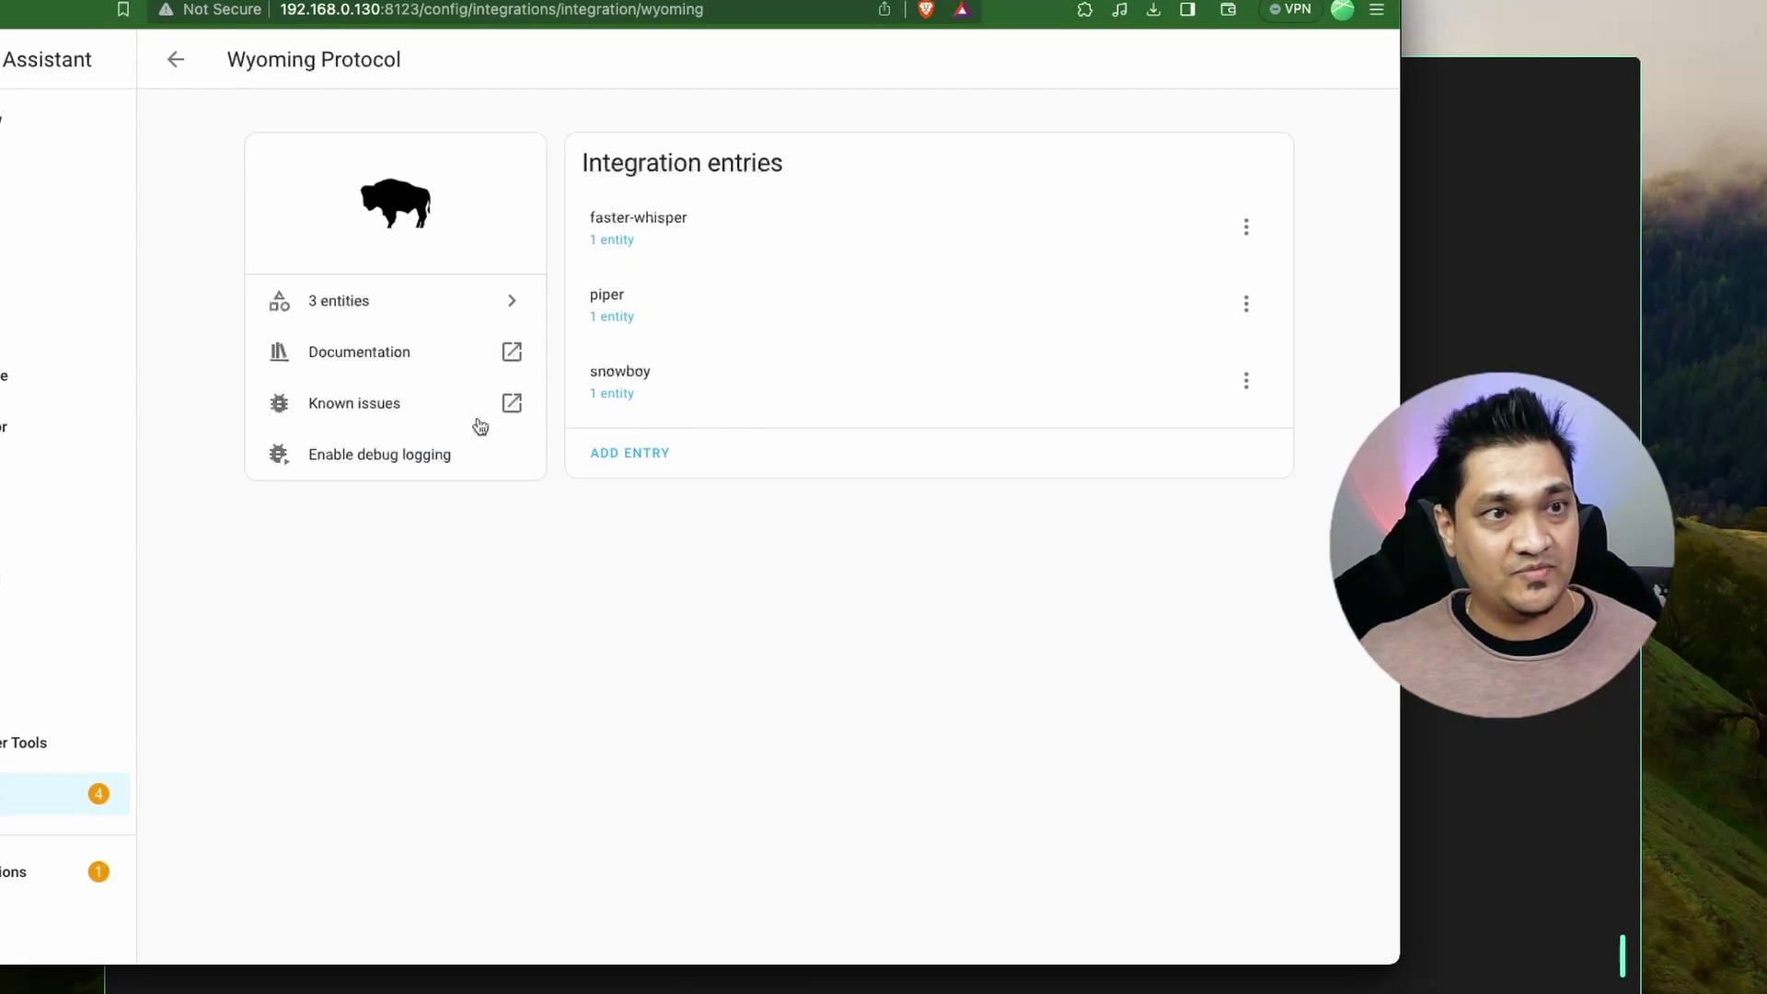
Step: From the Overview dashboard's Assist dialog, go to the assistant management page and open the Home Assistant assistant's settings
left_click(5, 122)
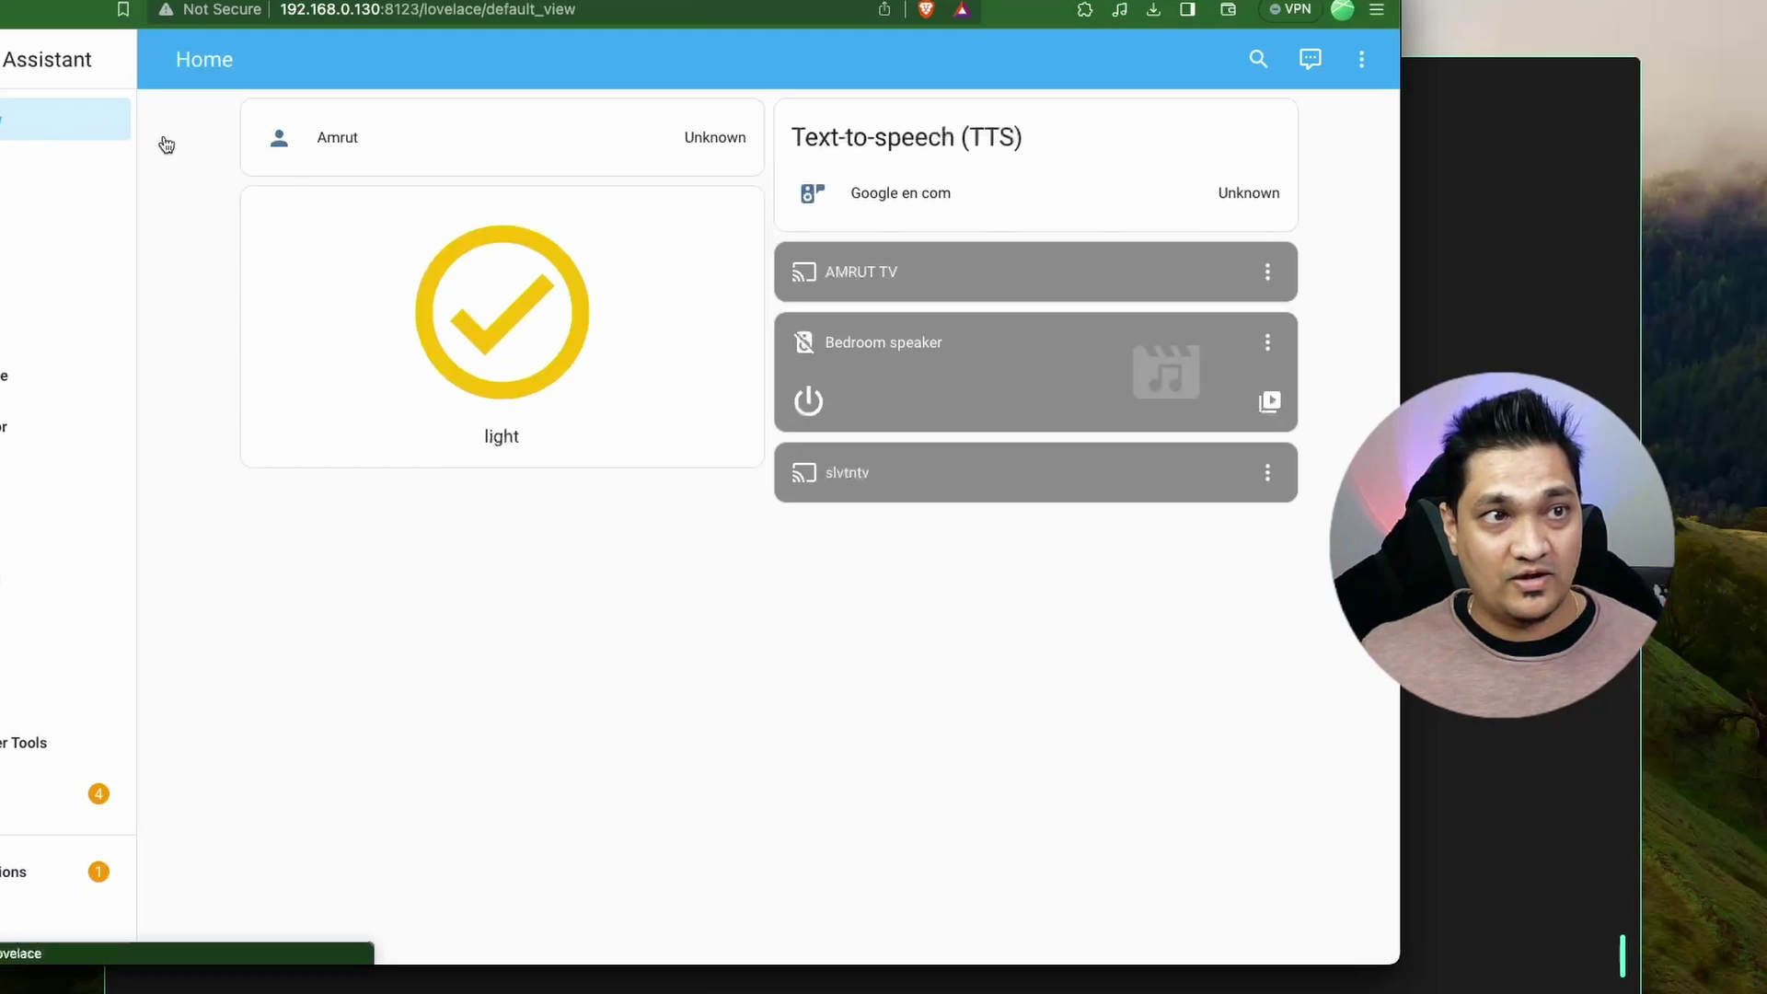
left_click(1314, 61)
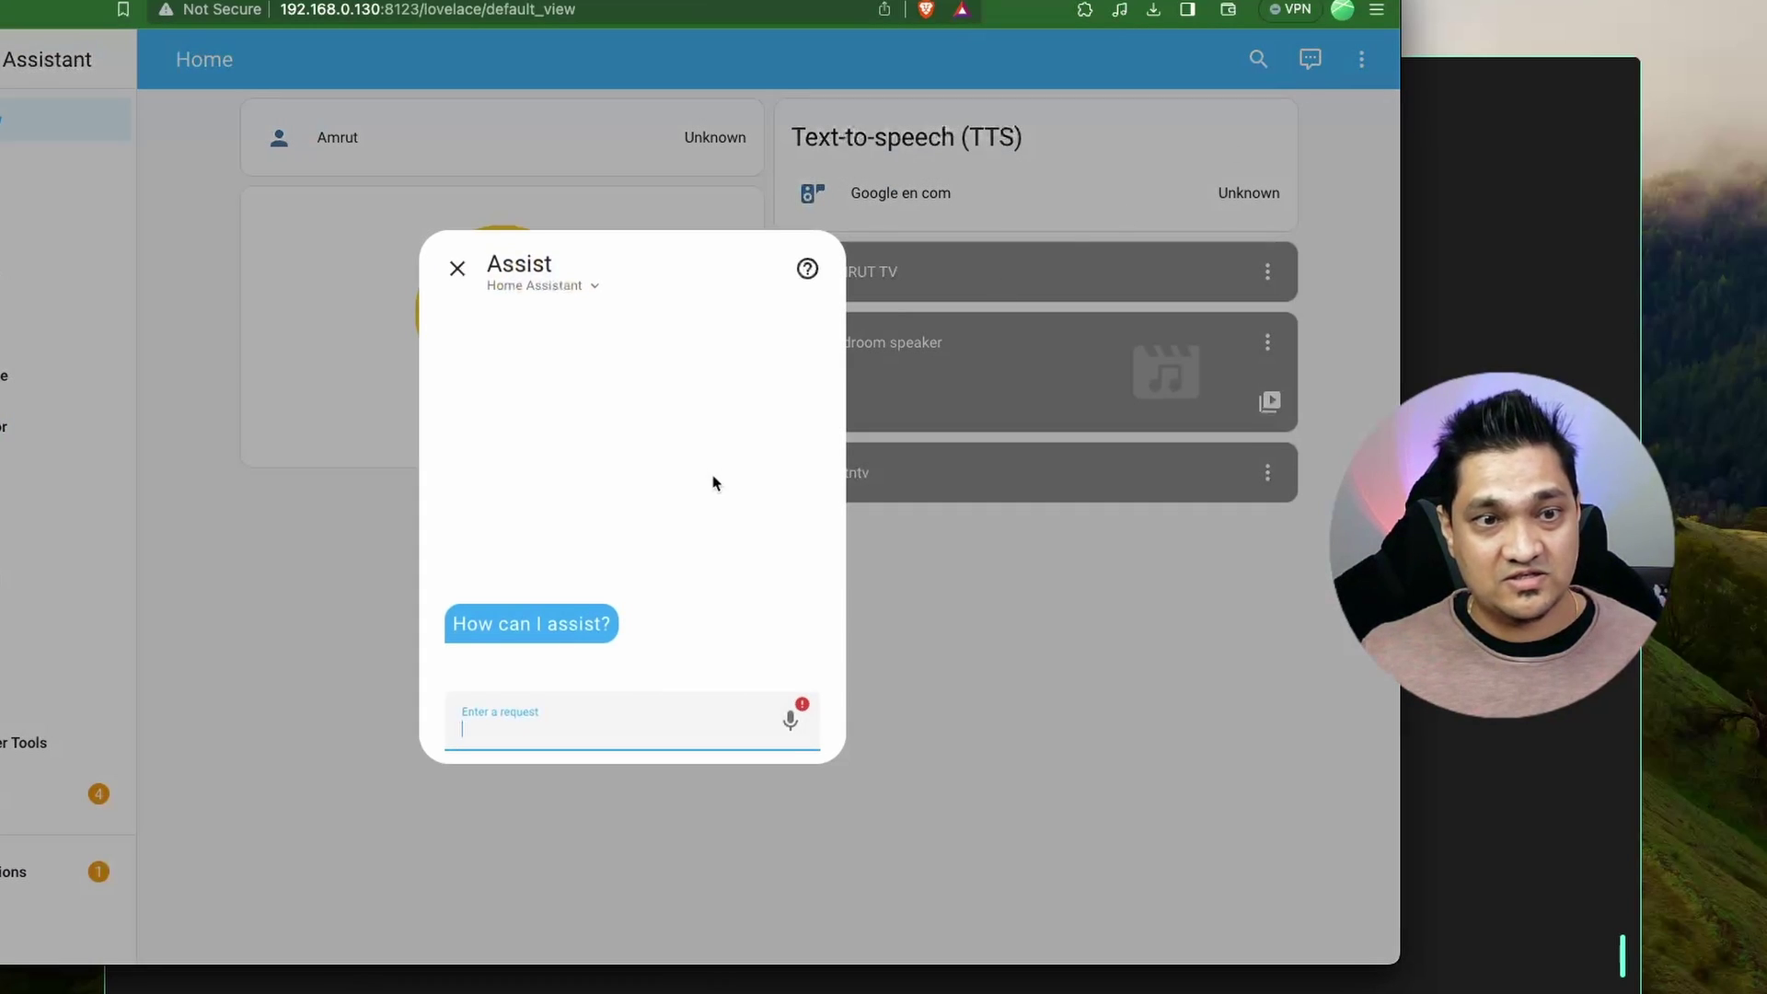
left_click(589, 288)
left_click(578, 388)
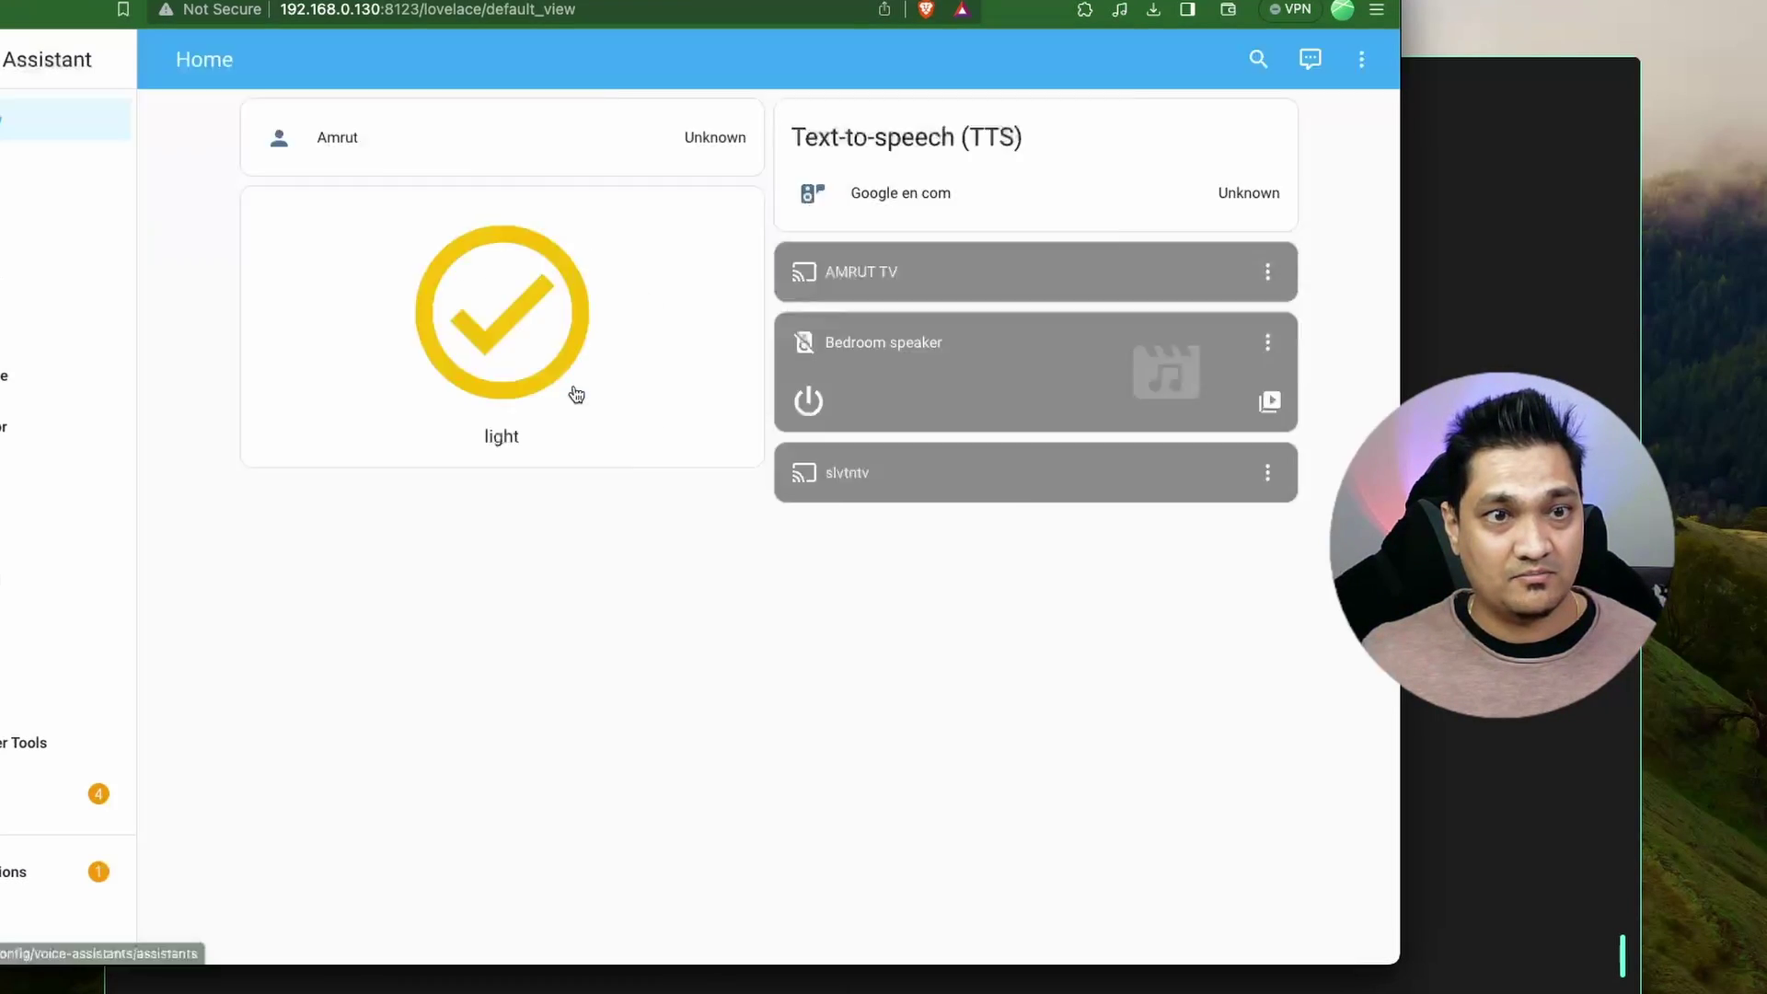
left_click(511, 246)
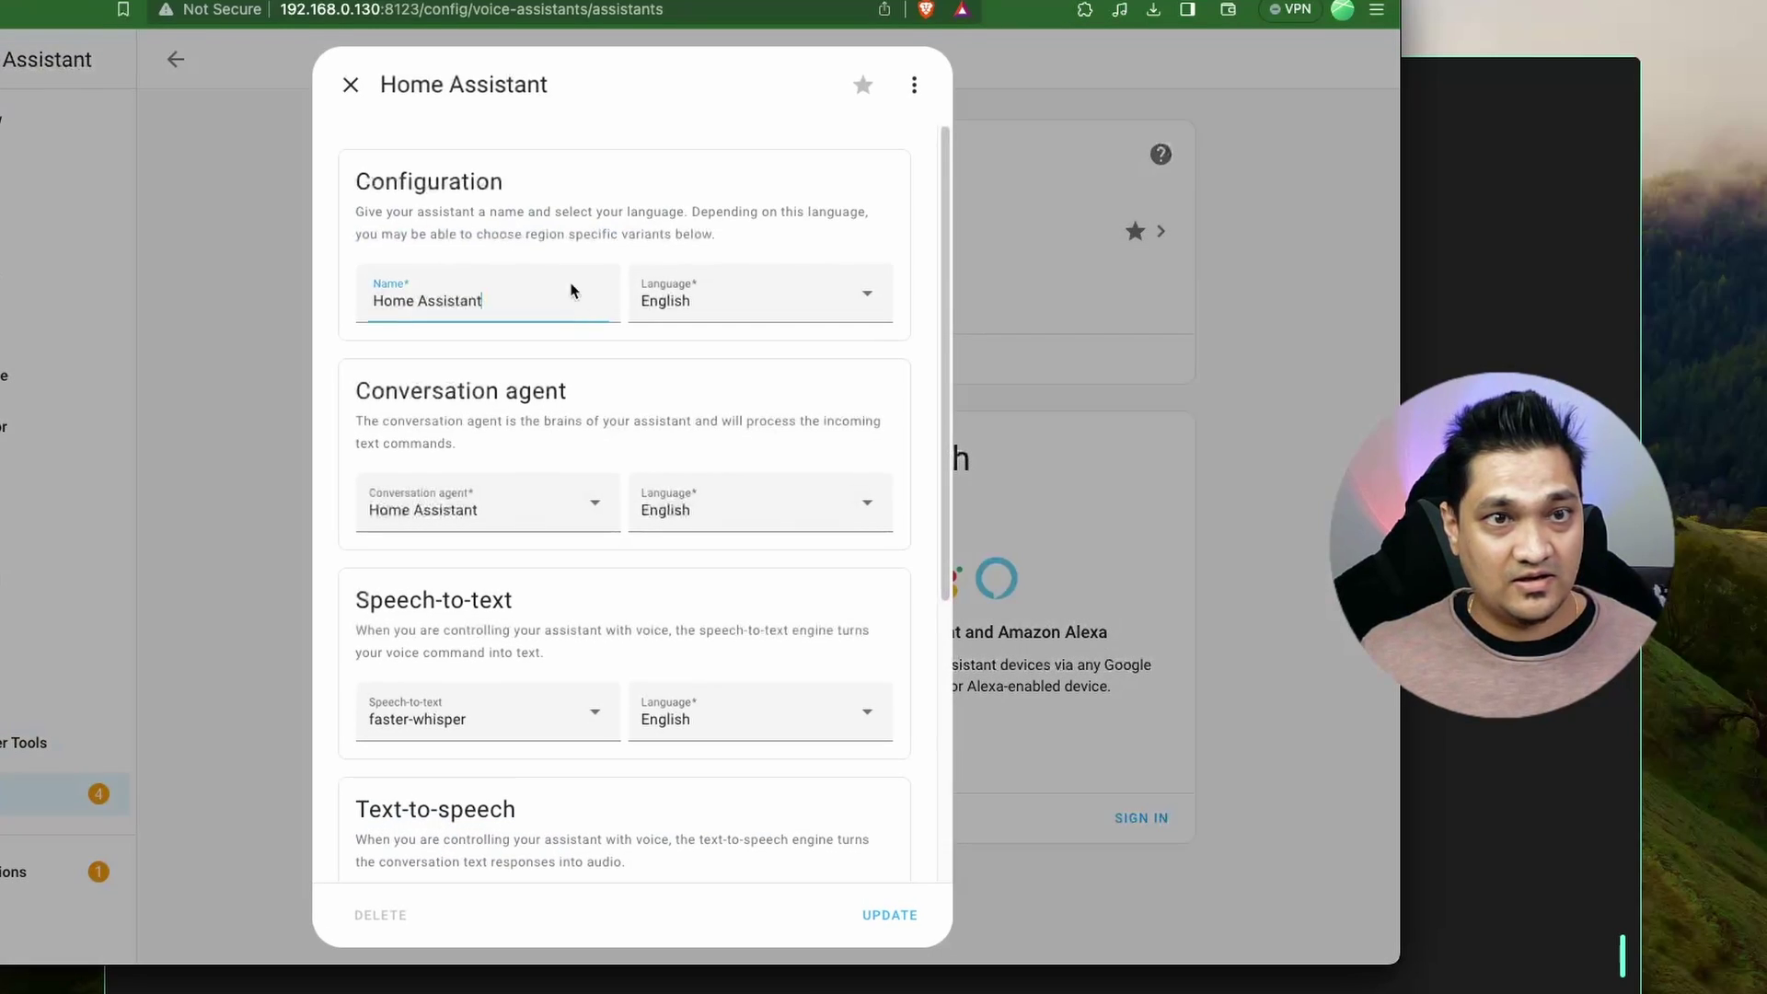
Step: Choose snowboy as the assistant's wake word engine with santa as the wake word, and save the update
scroll(608, 704, "down", 5)
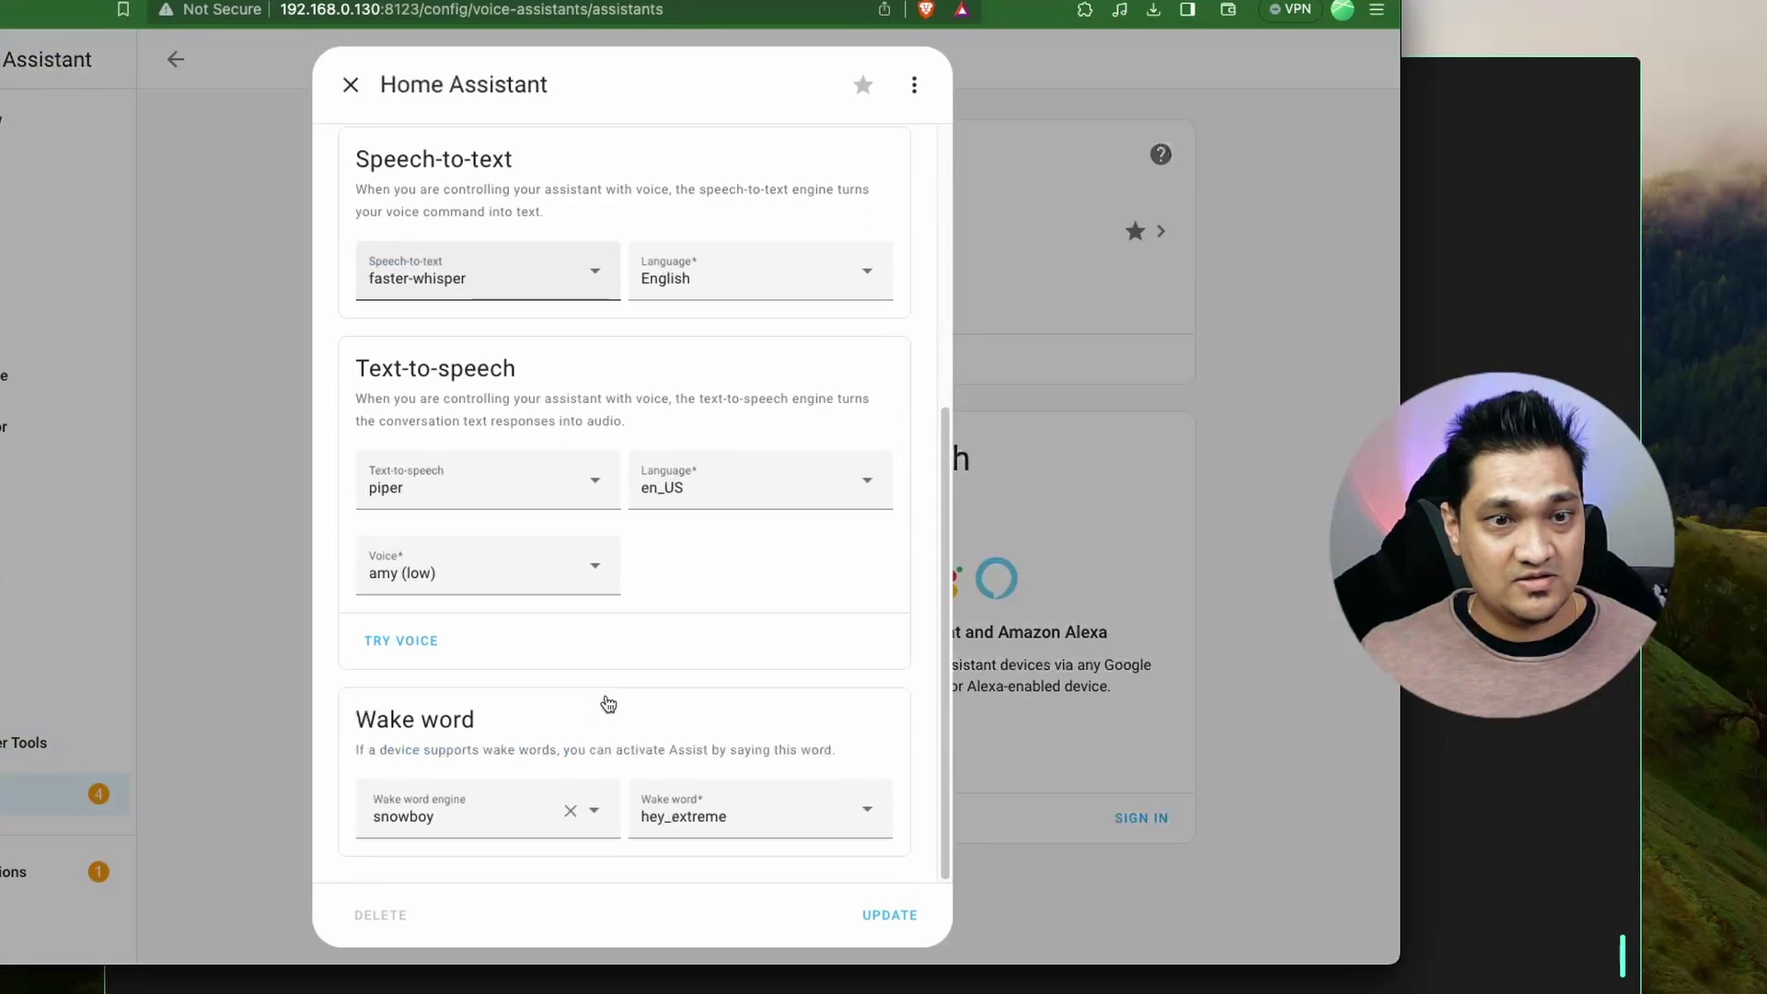
left_click(458, 821)
left_click(481, 756)
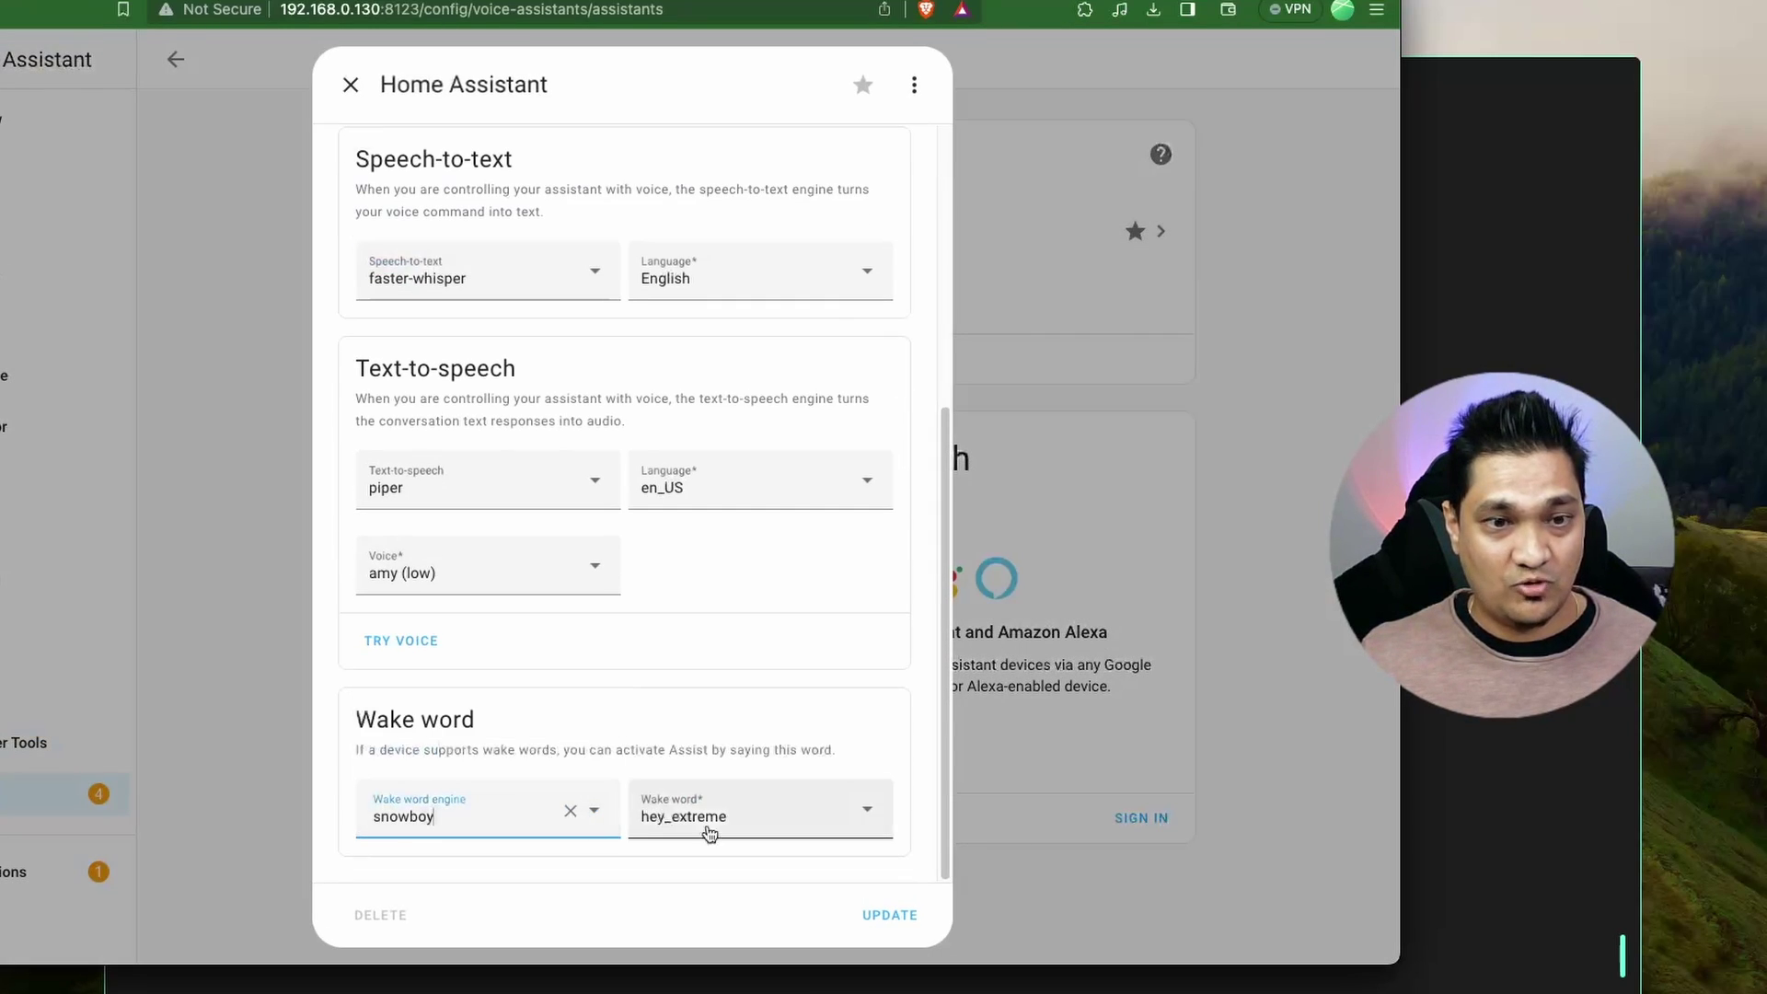
left_click(767, 827)
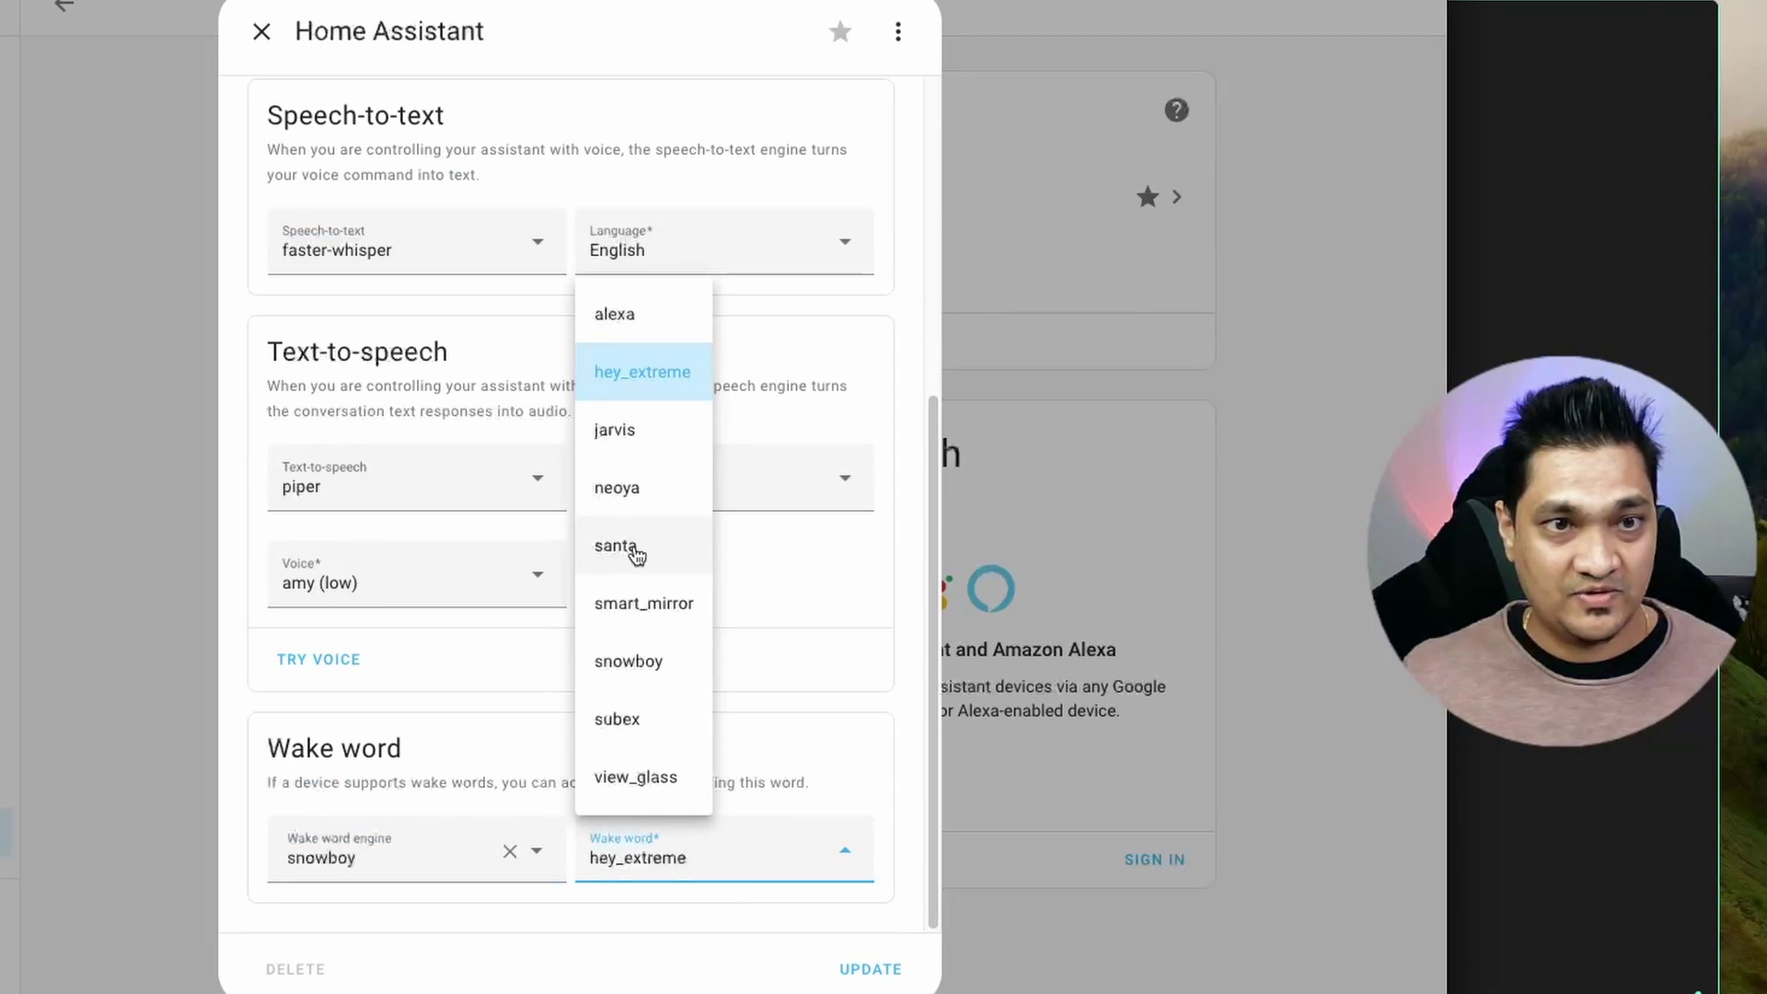
left_click(635, 550)
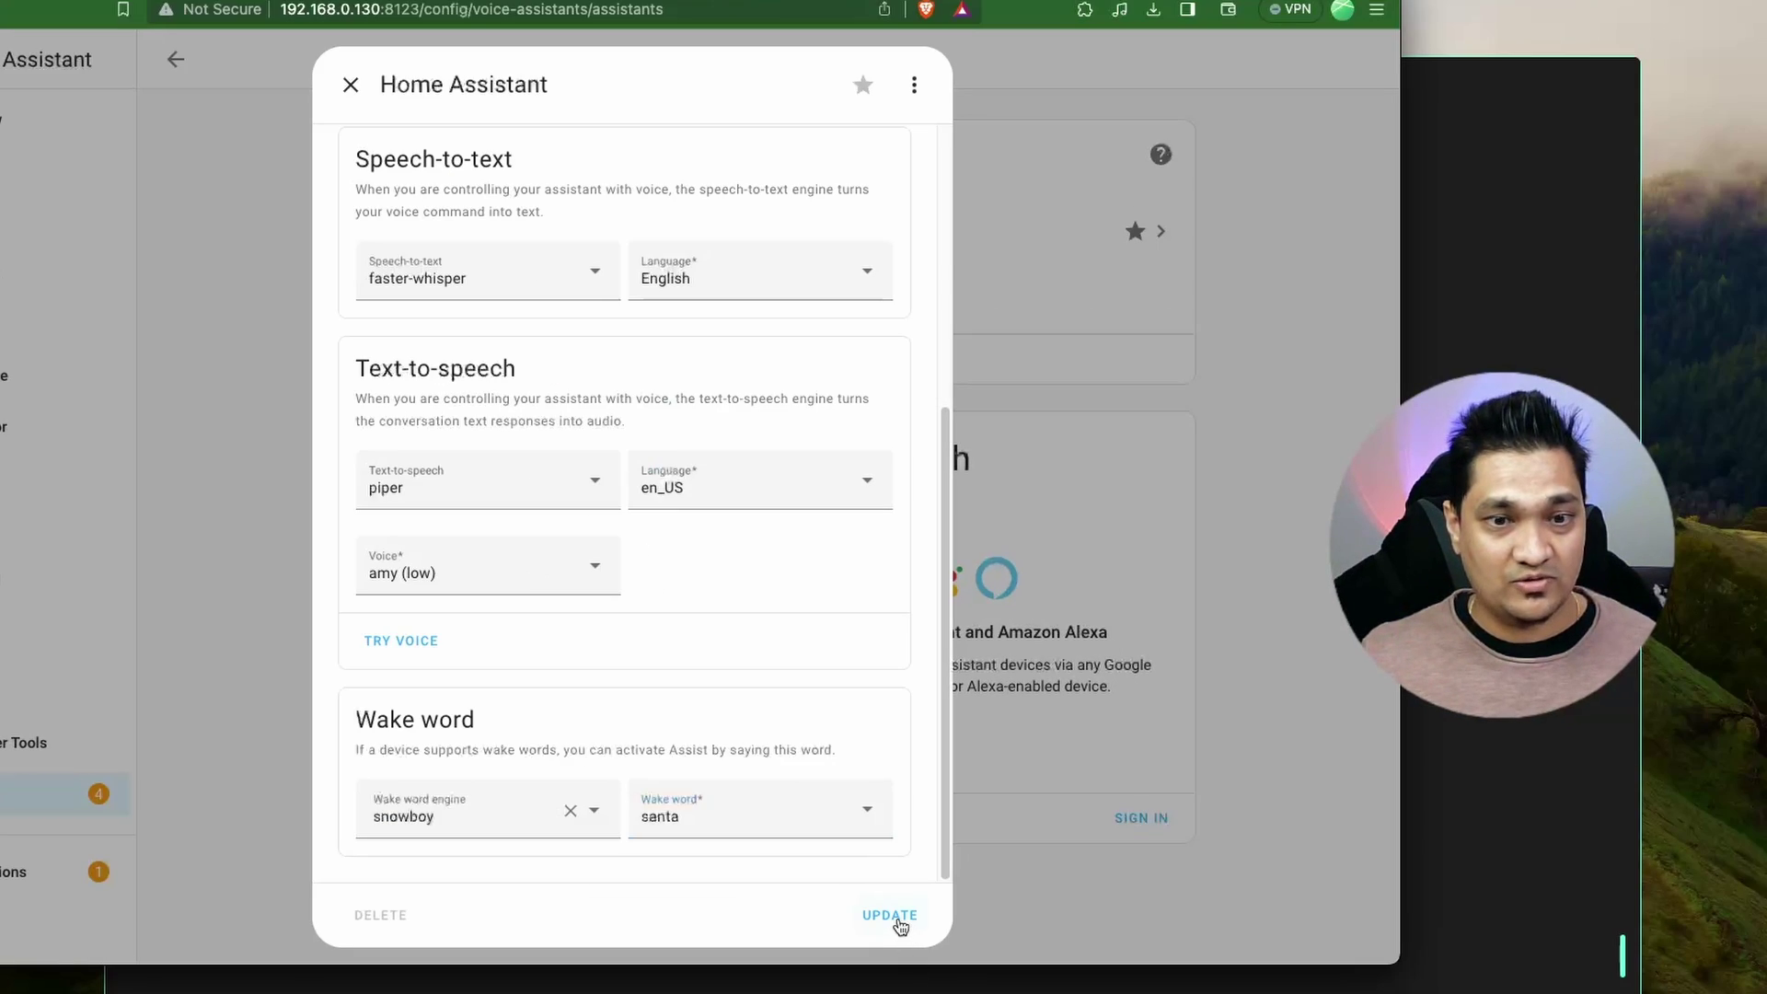
left_click(889, 914)
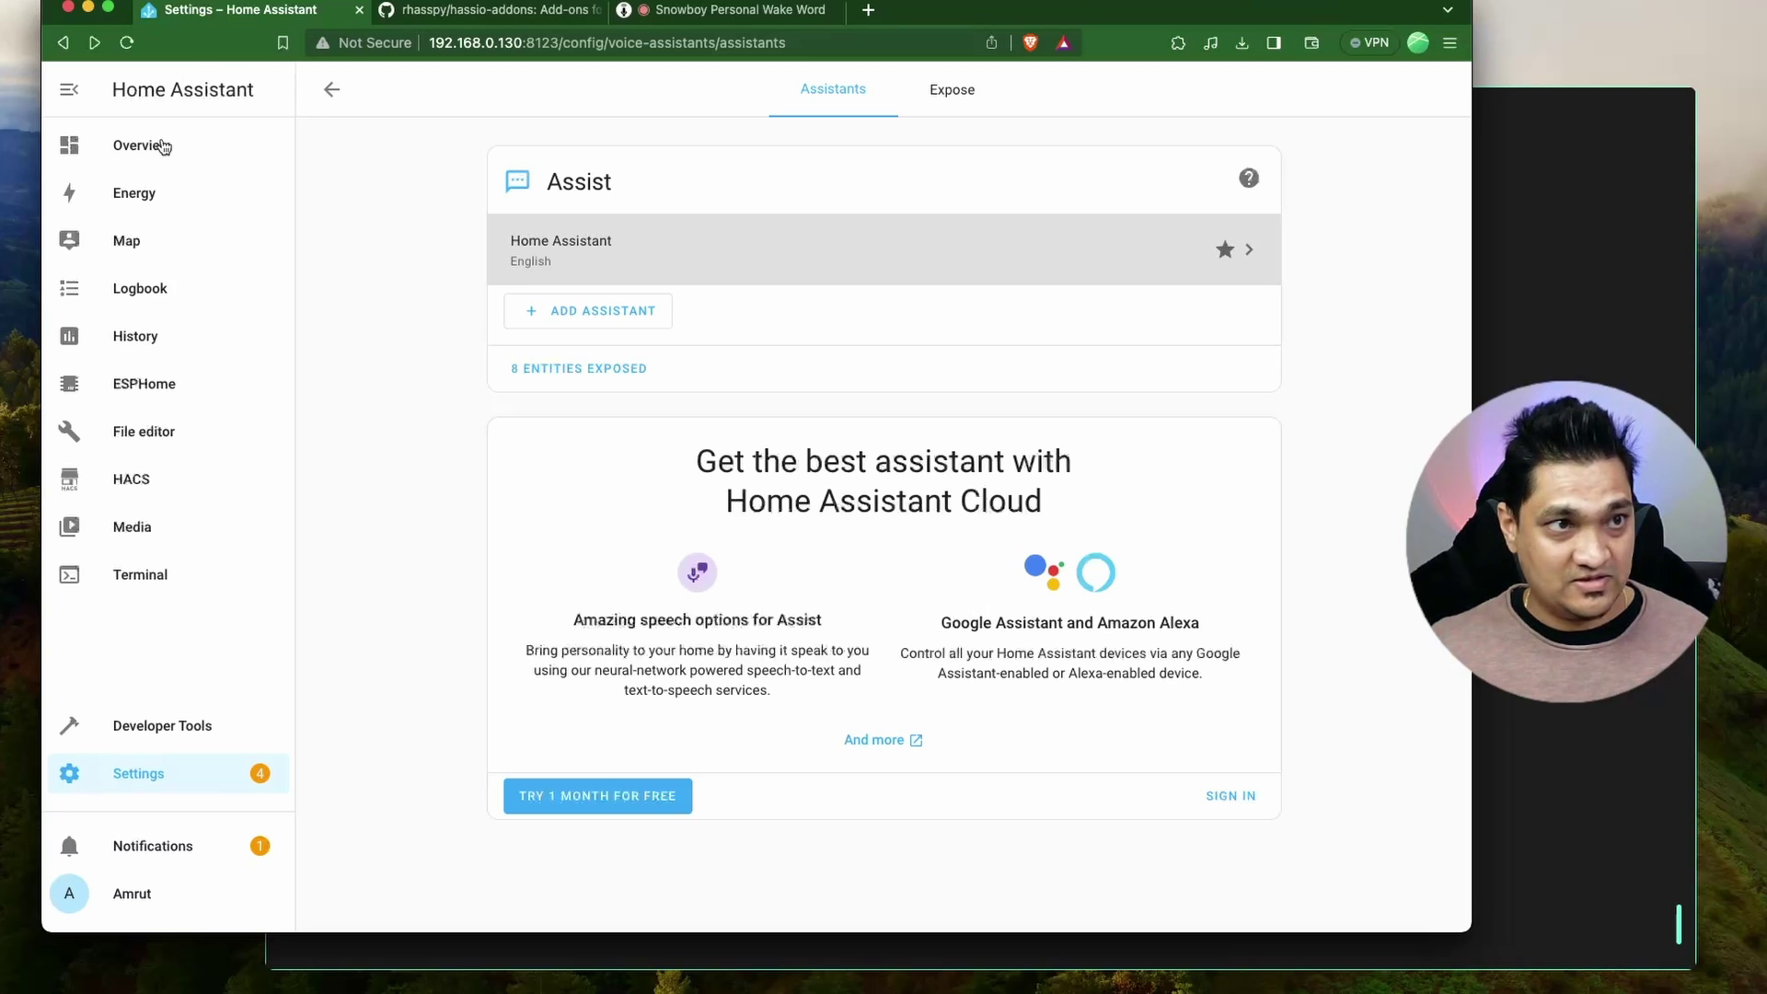
Step: Toggle the light card on the Overview dashboard and switch to the Snowboy Personal Wake Word page
left_click(0, 122)
left_click(621, 359)
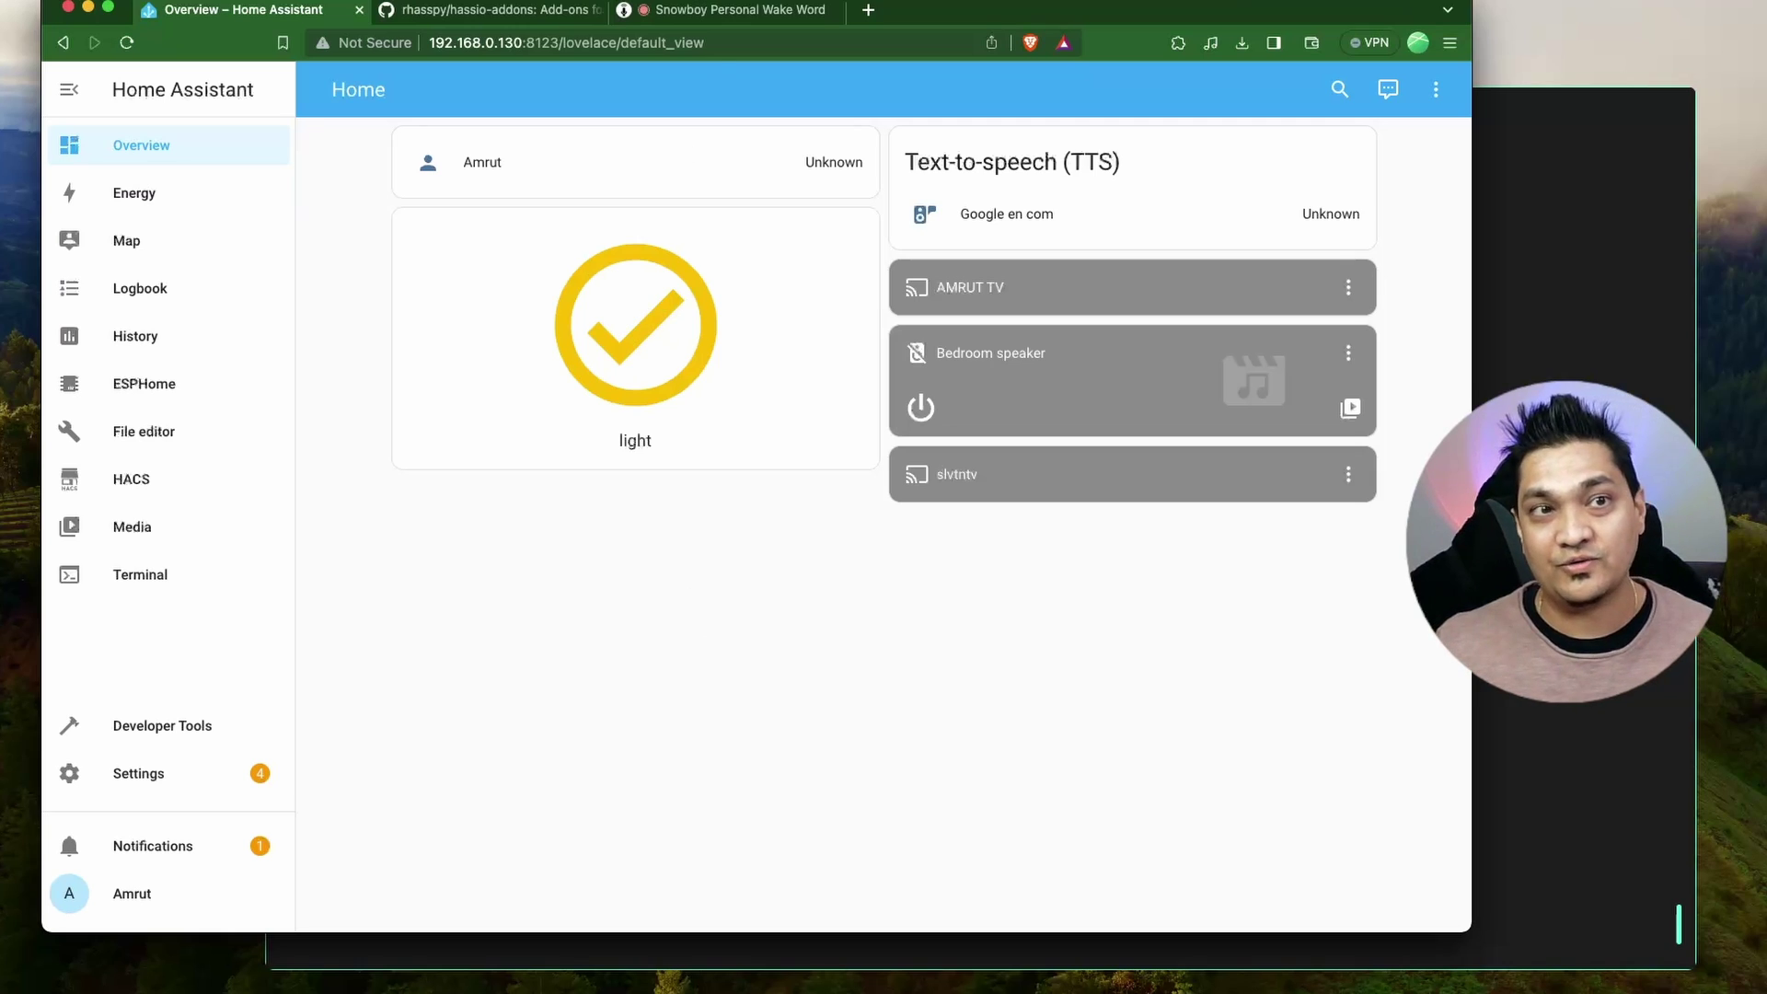
left_click(755, 10)
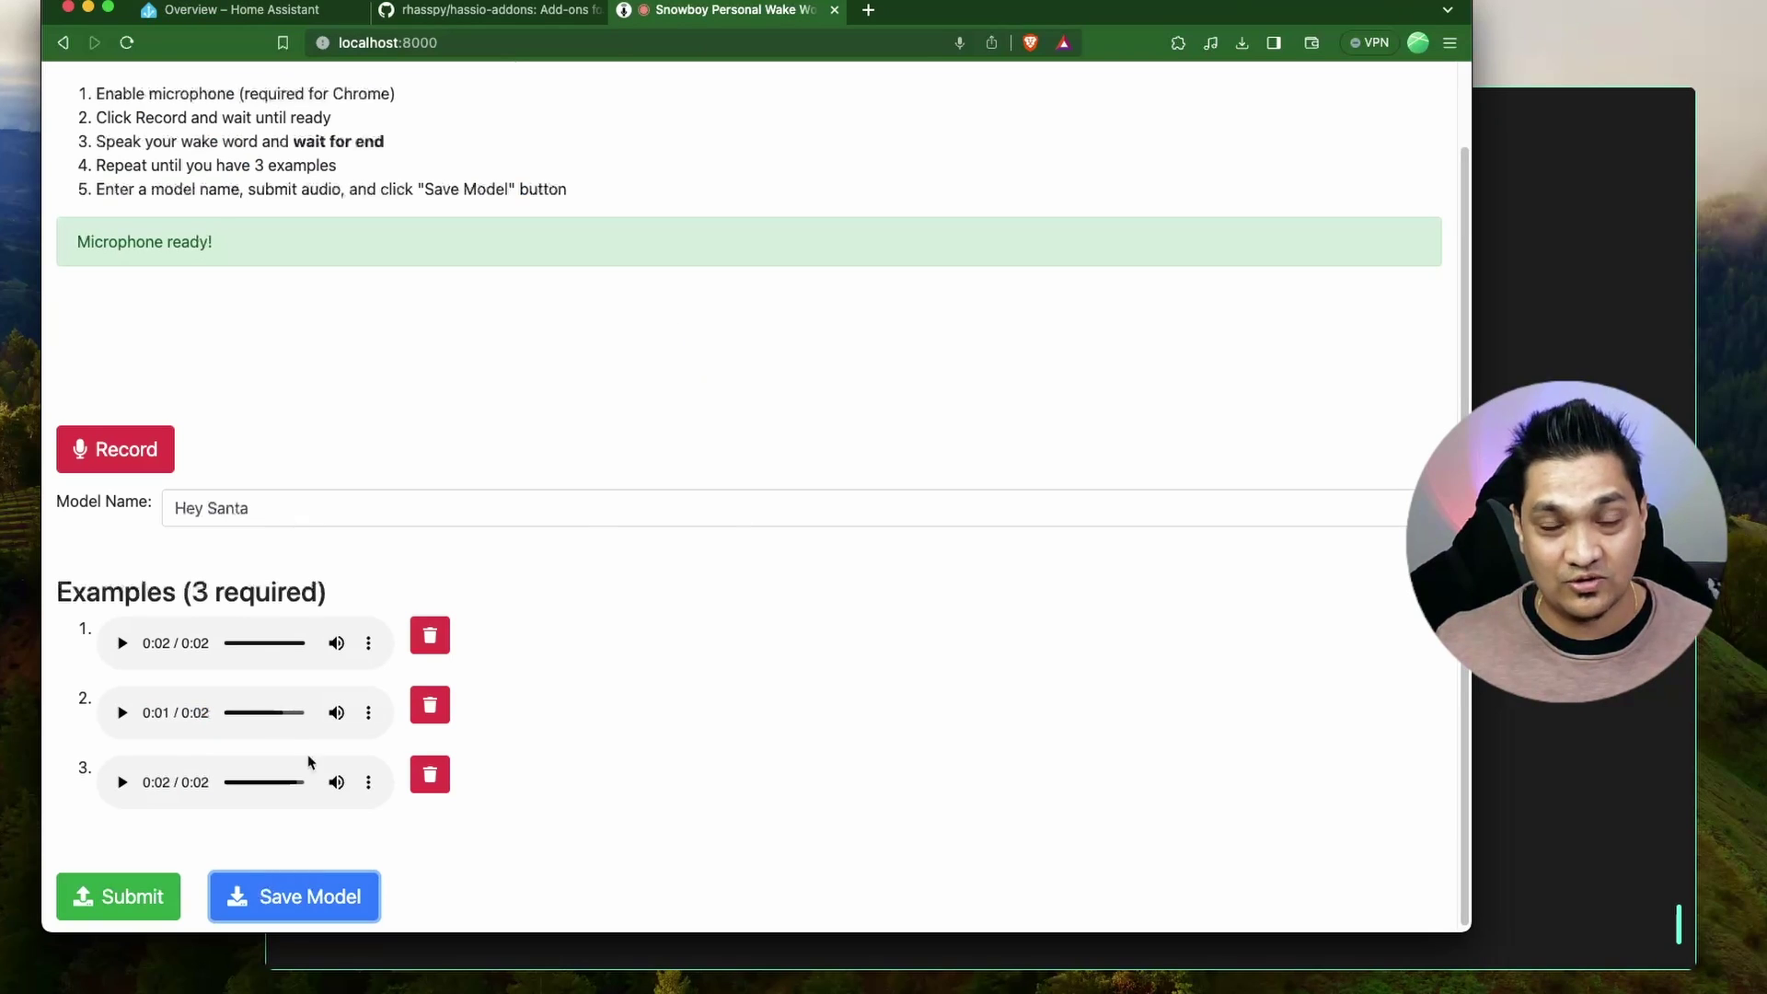